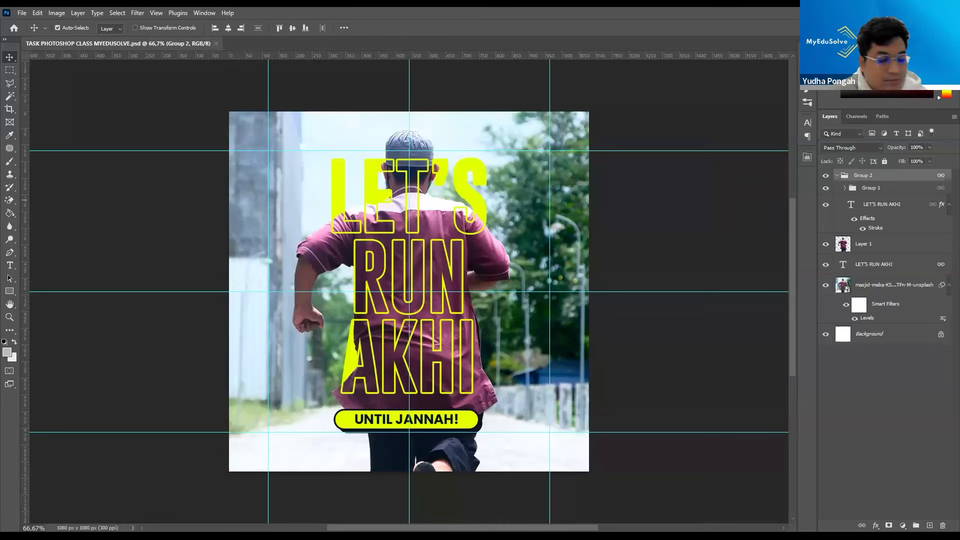
Step: Check the document's pixel dimensions and resolution in the Image Size settings, leaving them as they are
left_click(56, 13)
left_click(100, 87)
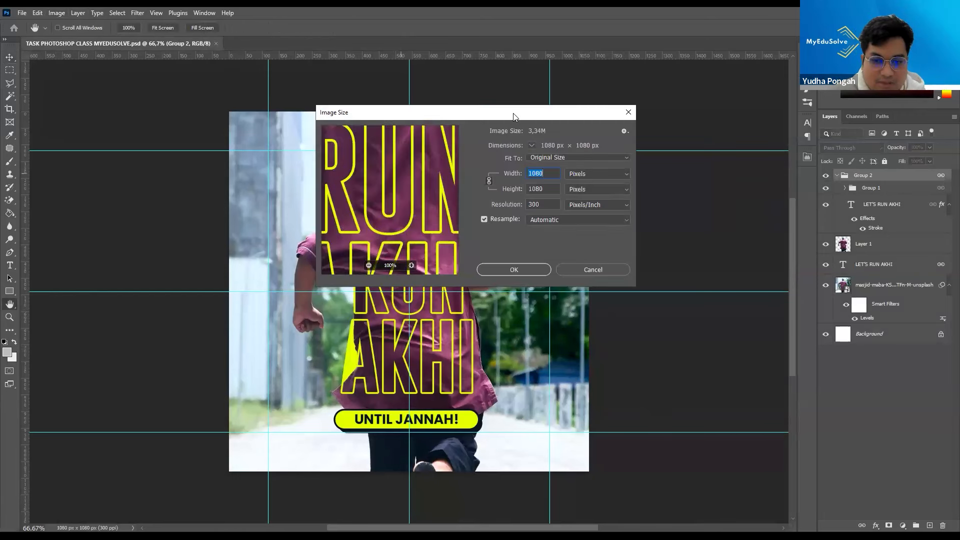
left_click_drag(550, 112, 622, 111)
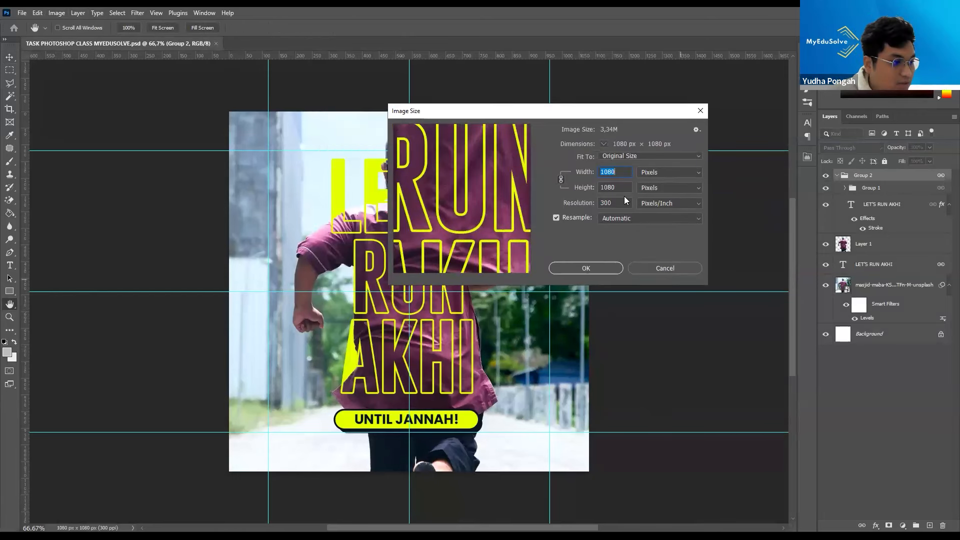
left_click(659, 268)
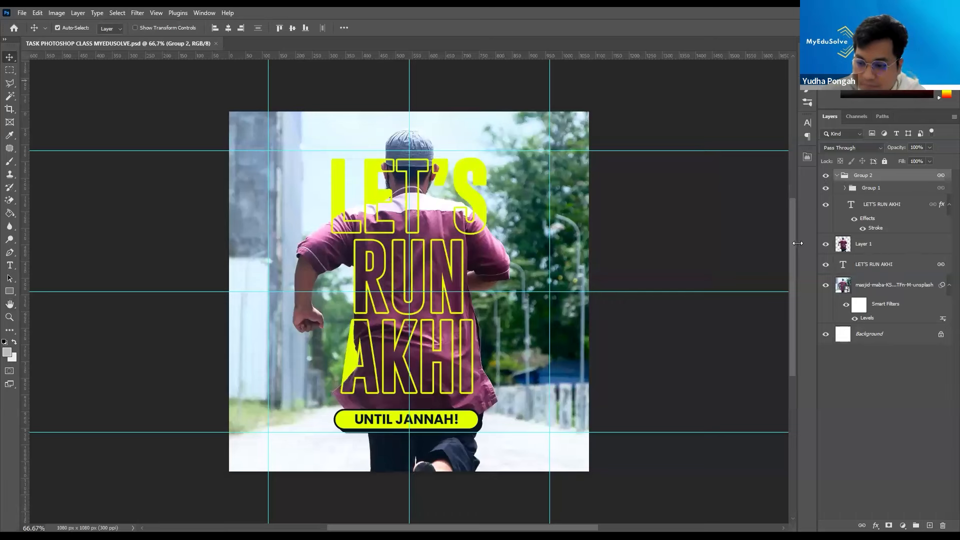
Step: Widen the Layers panel so that long layer names can be read in full
left_click_drag(797, 243, 748, 235)
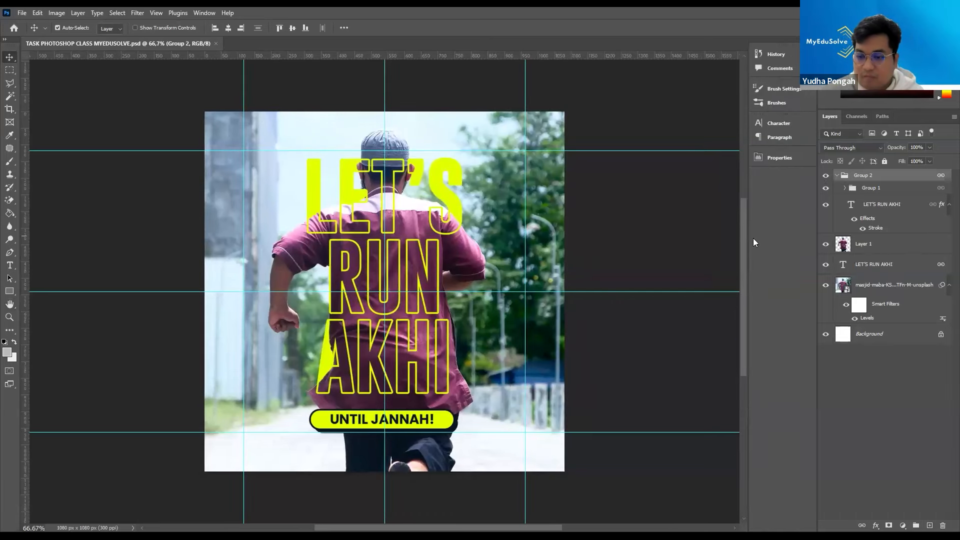
mouse_move(753, 238)
left_mouse_down()
mouse_move(817, 246)
mouse_move(752, 246)
left_mouse_up()
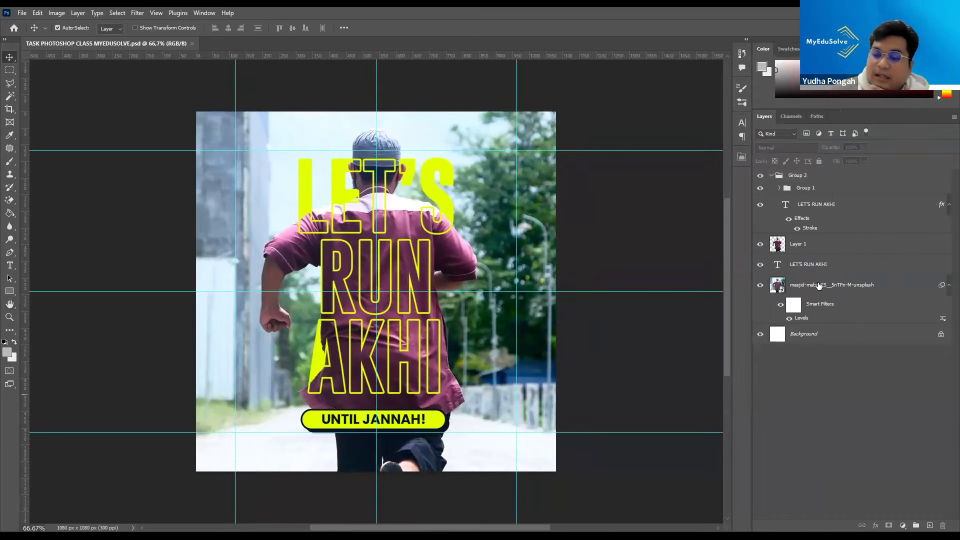
Step: Show only the masjid-maba photo layer and hide the guides
left_click(822, 285)
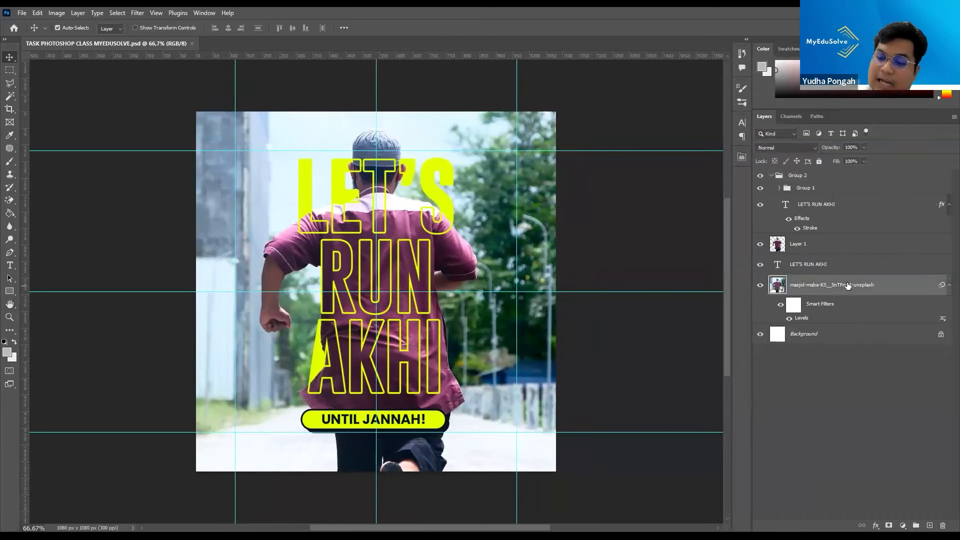
left_click(760, 285, "alt")
key("ctrl+semicolon")
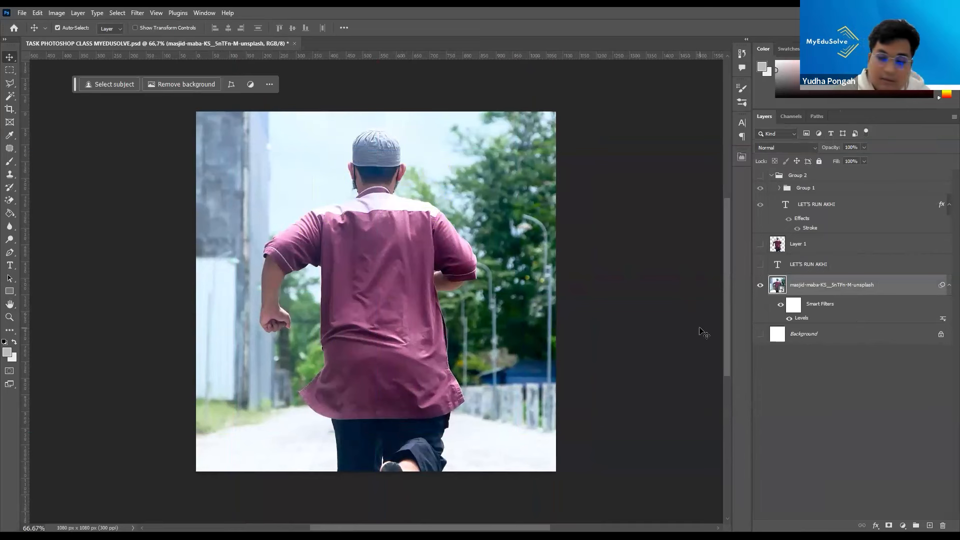
Step: Compare the cut-out on Layer 1 with the full photo by switching the two layers' visibility on and off
left_click(761, 245)
left_click(761, 245)
left_click(760, 245)
left_click(760, 288)
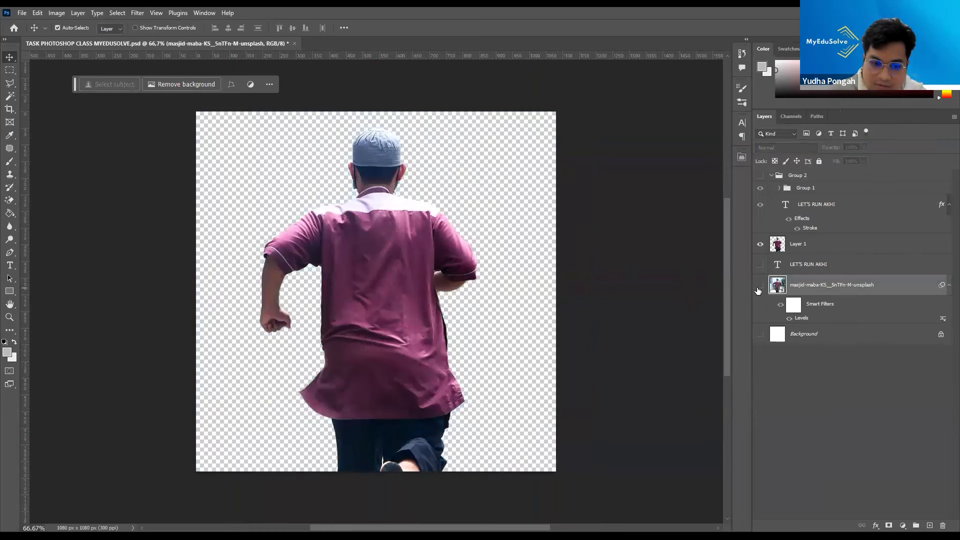
left_click(759, 245)
left_click(759, 245)
left_click(759, 285)
left_click(759, 243)
left_click(759, 245)
left_click(760, 245)
left_click(760, 245)
left_click(760, 245)
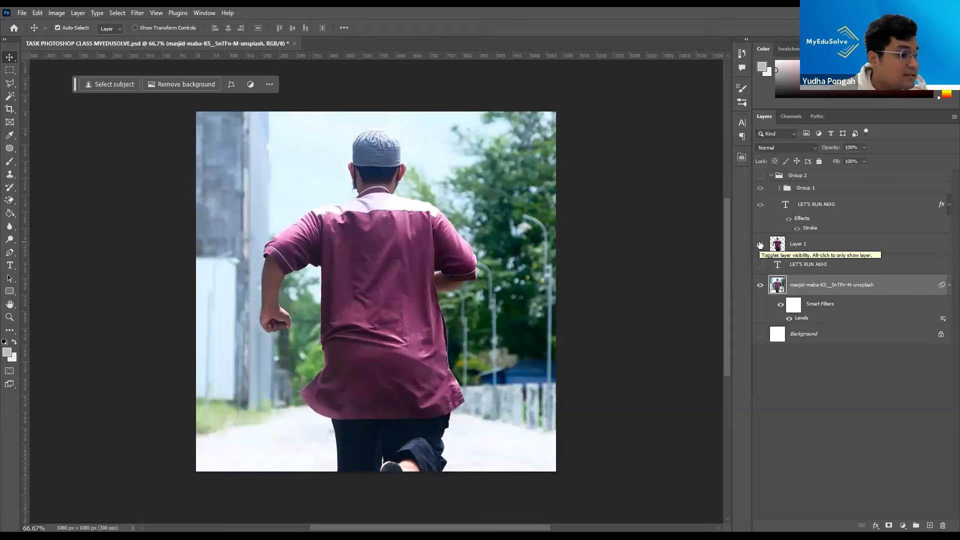
left_click(759, 245)
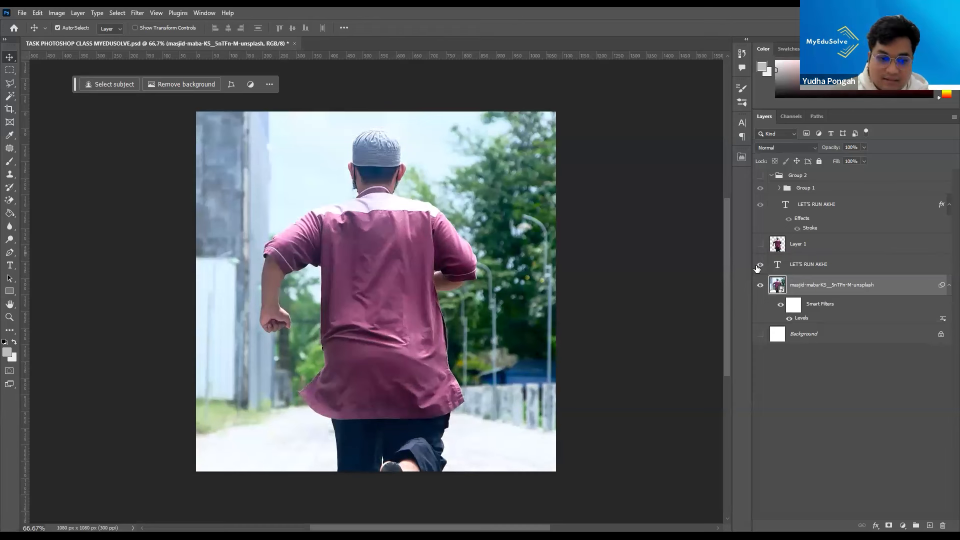
Step: Preview the solid LET'S RUN AKHI text and the Layer 1 cut-out over the photo, one at a time, and hide each again
left_click(760, 265)
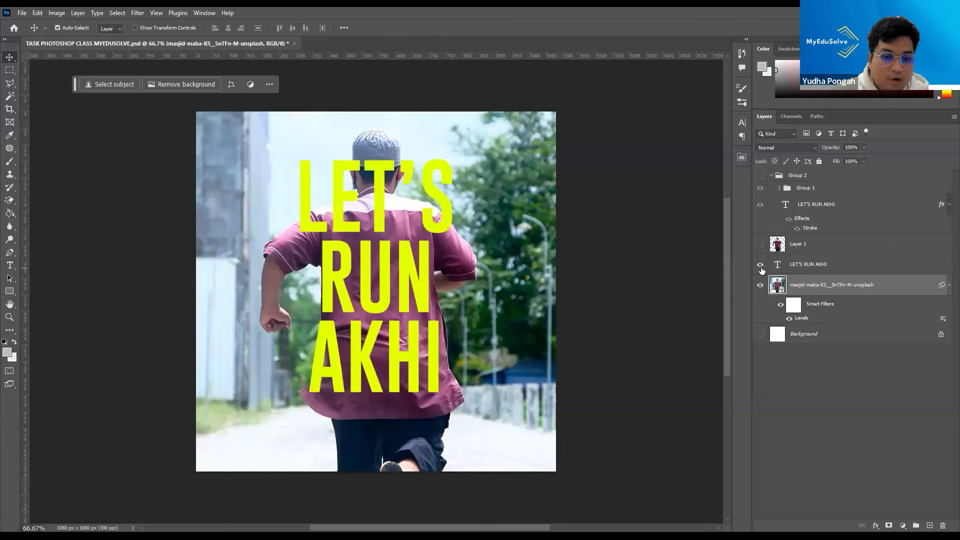
left_click(760, 265)
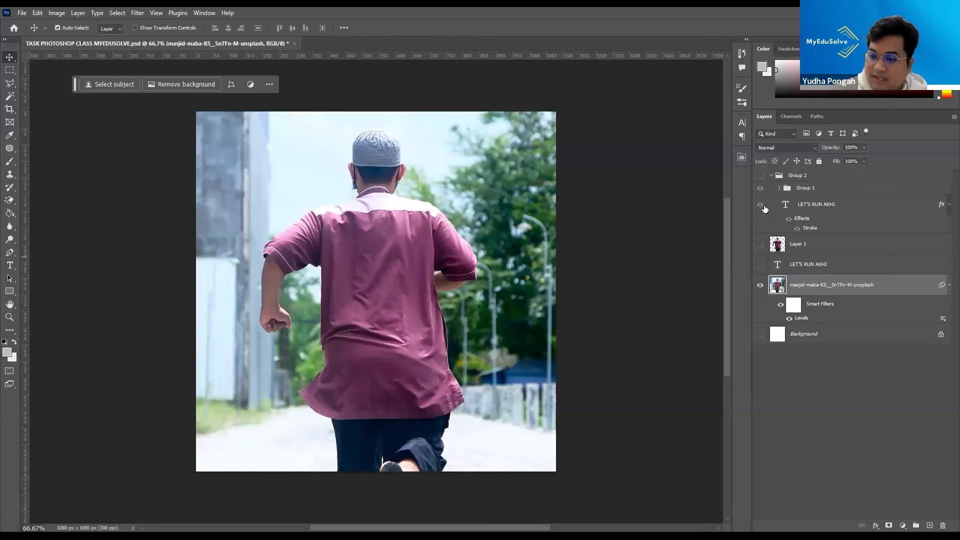
left_click(759, 246)
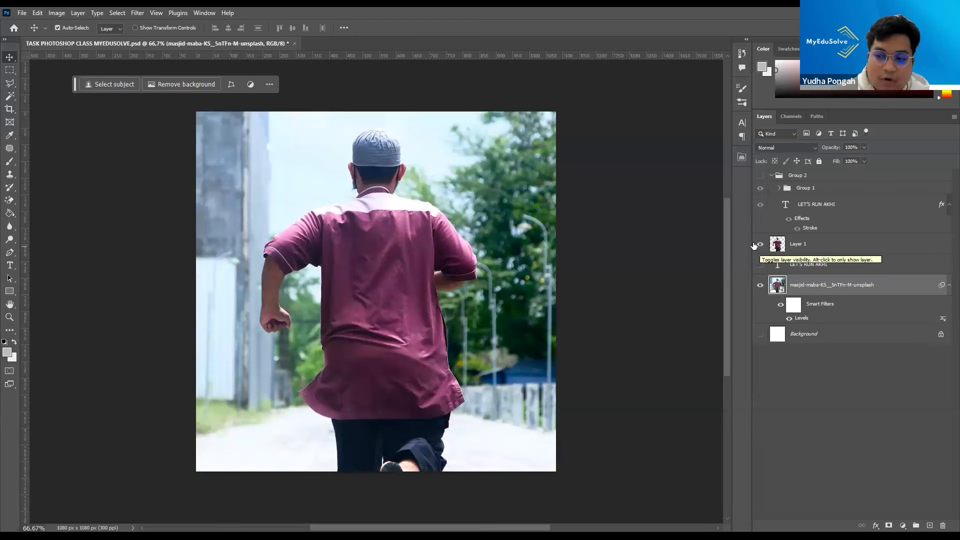
left_click(760, 244)
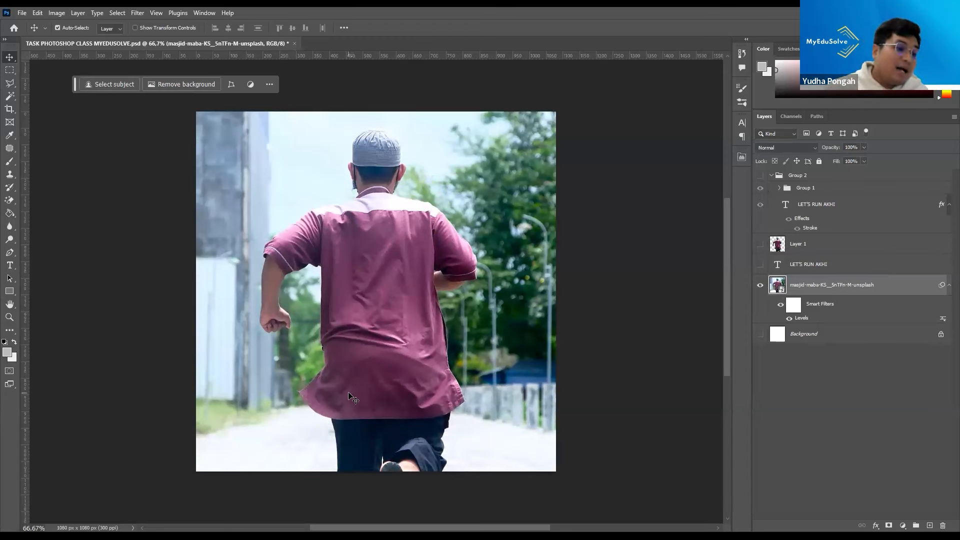
Step: Try to cut the running man out of the photo with a rough Polygonal Lasso outline and a layer mask
left_click(15, 86)
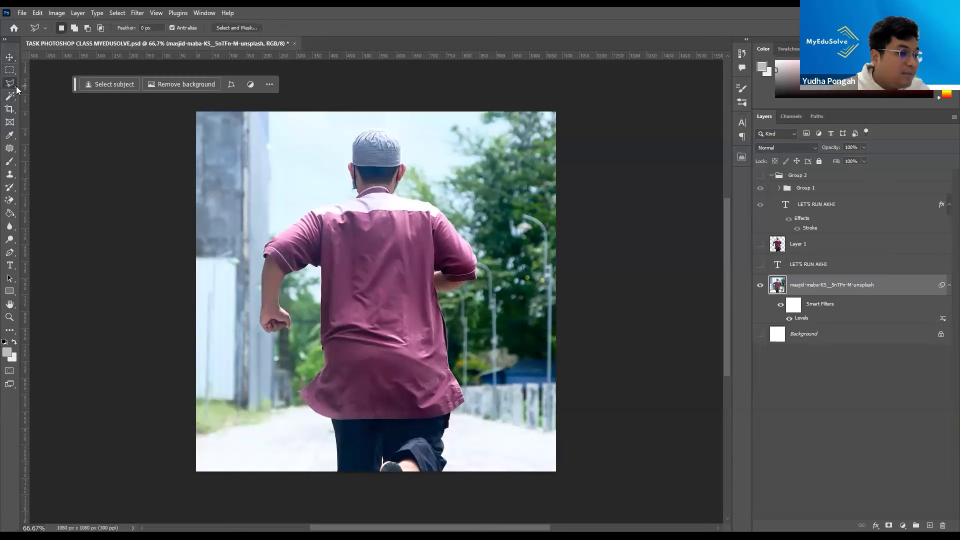
left_click(334, 478)
left_click_drag(340, 445, 311, 409)
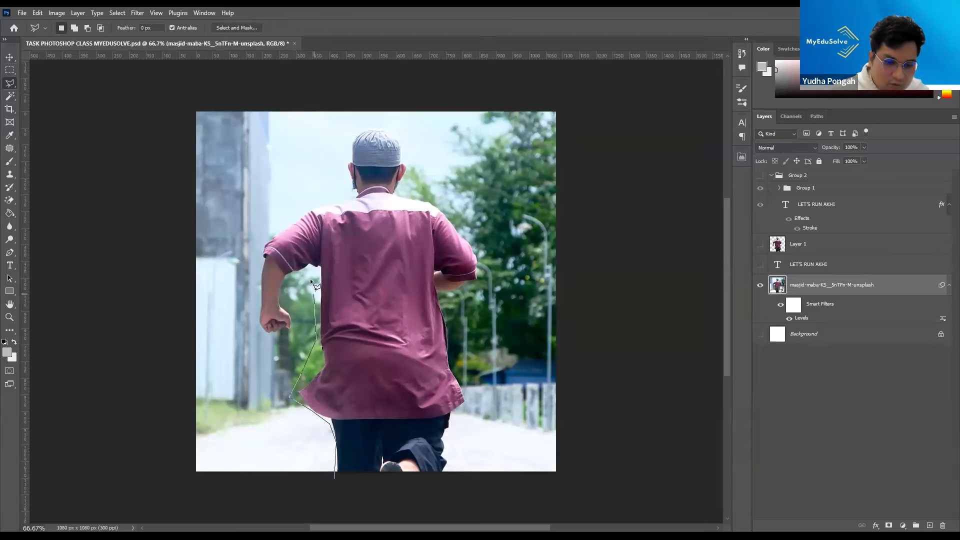
left_click(261, 221)
left_click(299, 205)
left_click(318, 201)
left_click(328, 159)
left_click(364, 129)
left_click(409, 123)
left_click(426, 160)
left_click(473, 296)
left_click(461, 297)
left_click(472, 413)
left_click(469, 436)
left_click(463, 442)
left_click(472, 470)
left_click(452, 488)
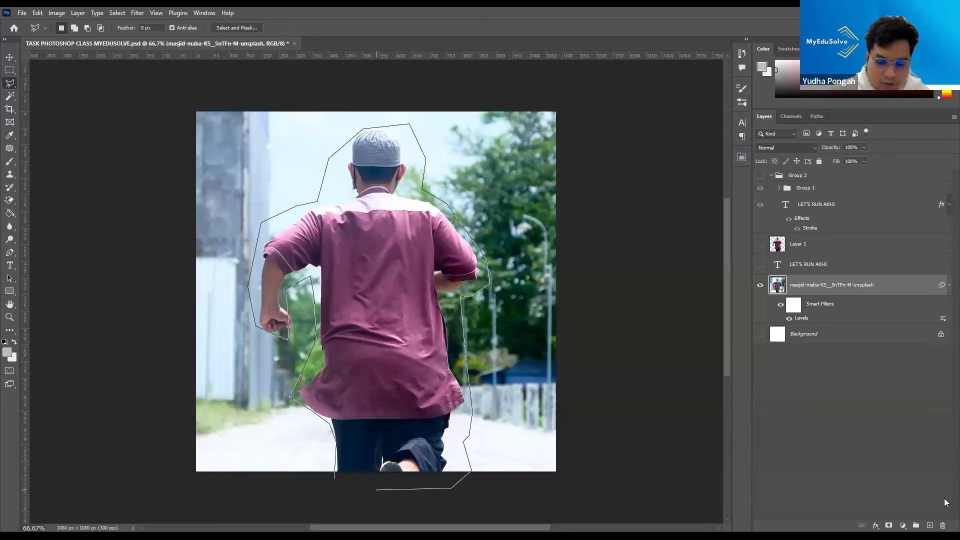
left_click(334, 479)
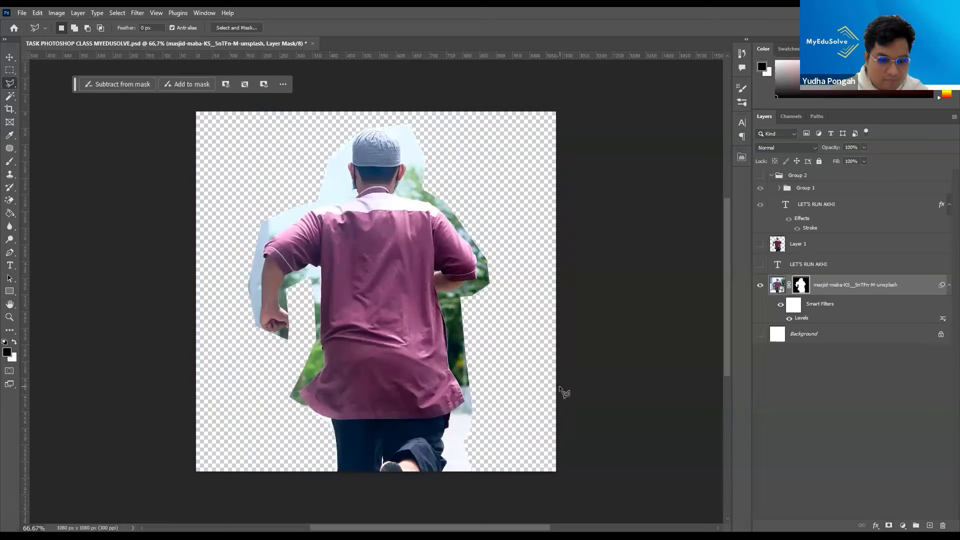
Step: Undo the layer mask on the photo layer and clear the lasso selection
key("ctrl+z")
key("m")
key("ctrl+d")
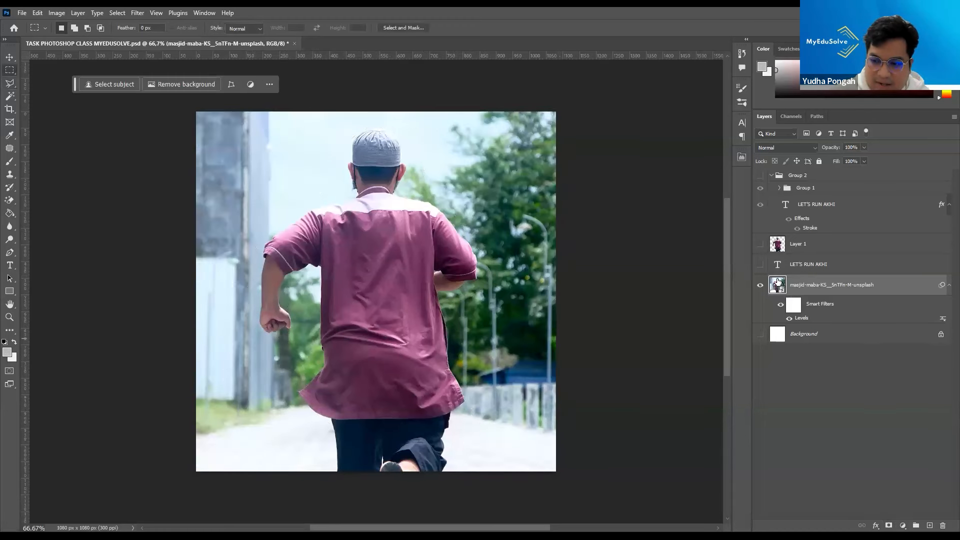
left_click(7, 201)
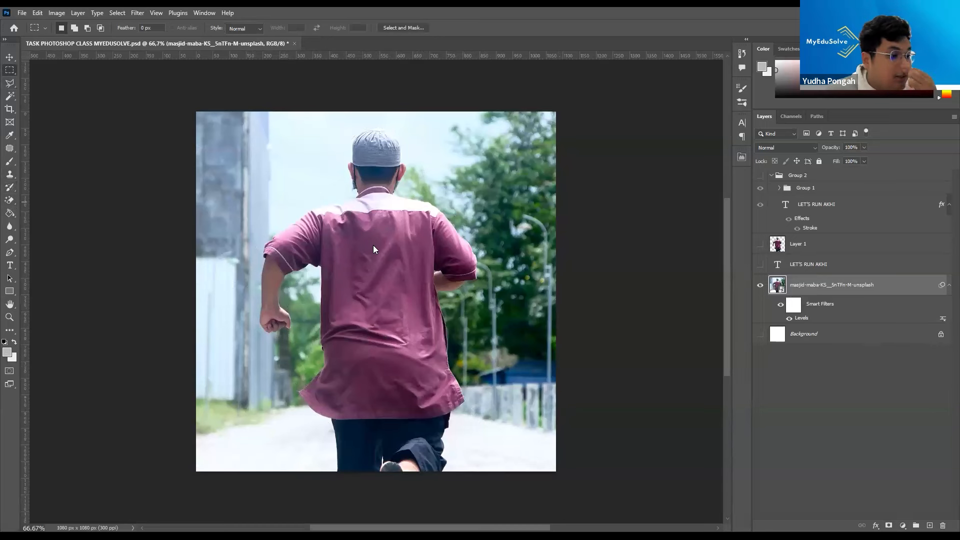
right_click(12, 72)
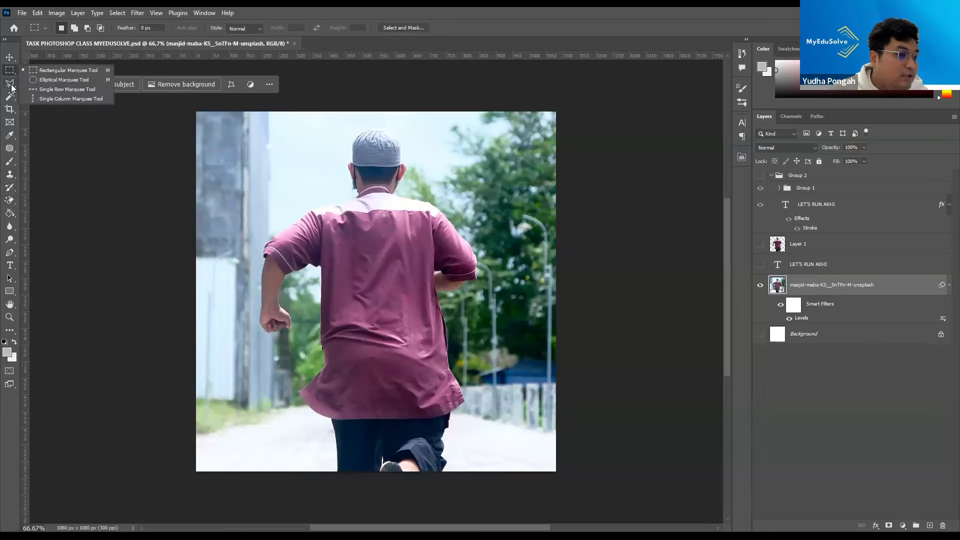
left_click(12, 88)
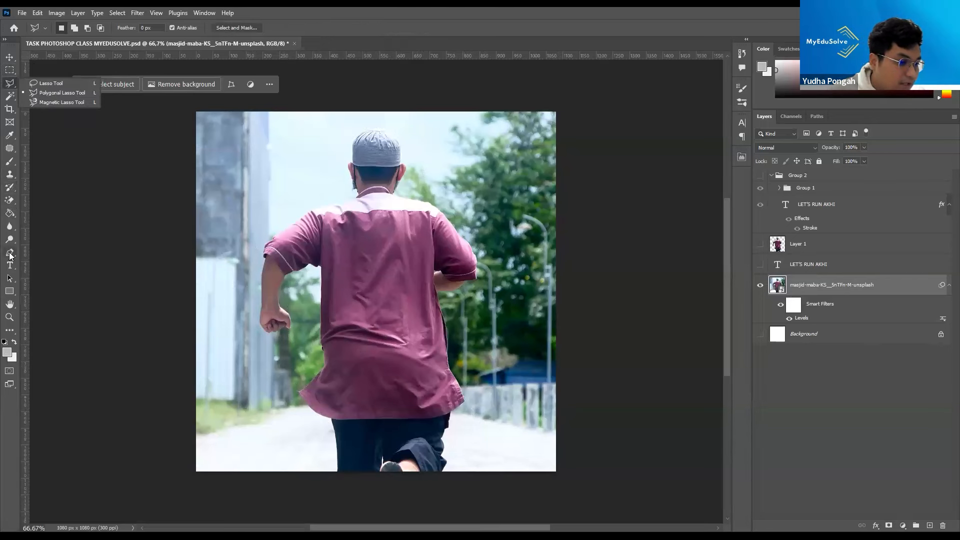
left_click(10, 254)
left_click(42, 253)
Step: Start a Pen tool path below the photo and trace the outer edge of the man's left trouser leg up to the shirt hem
key("z")
left_click_drag(336, 472, 415, 492)
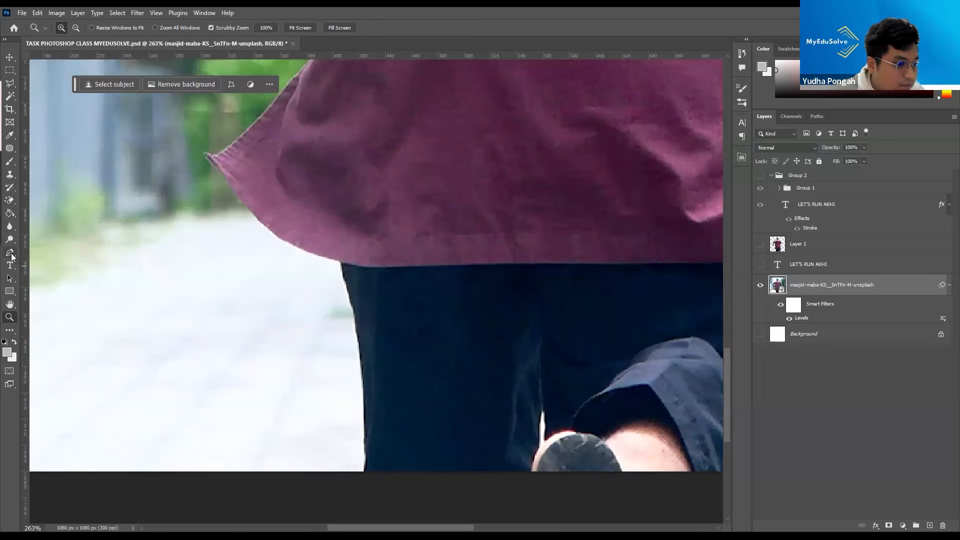
left_click(12, 256)
right_click(12, 252)
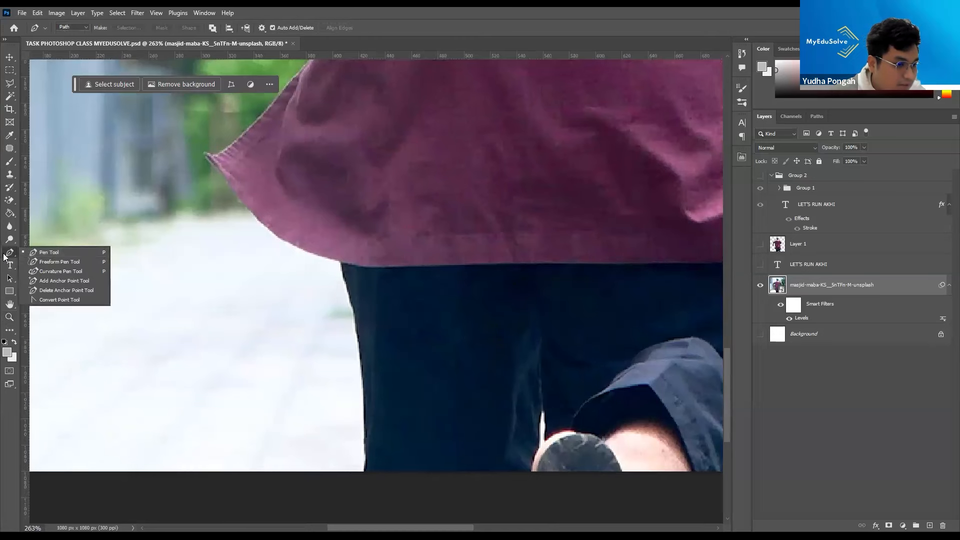
left_click(45, 252)
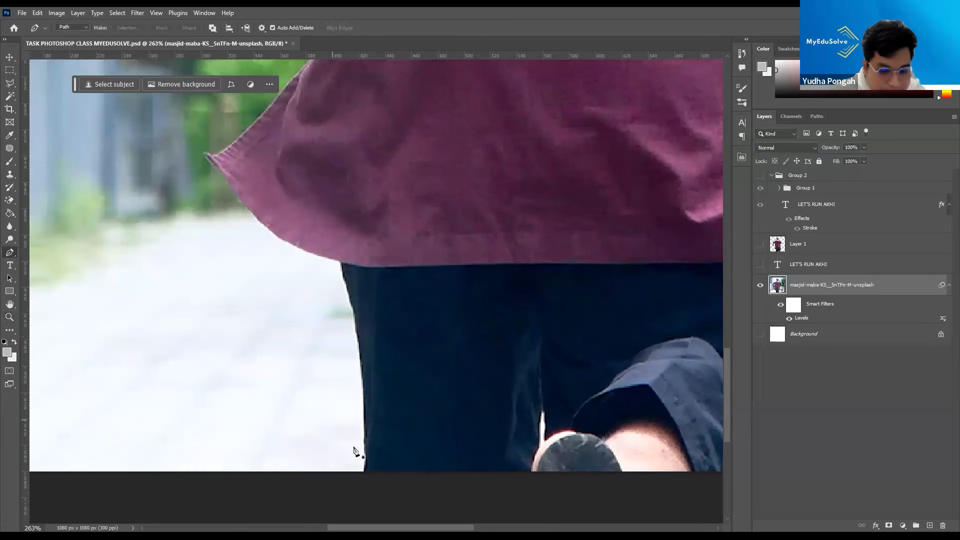
left_click(364, 479)
left_click_drag(359, 359, 351, 332)
left_click(359, 359, "alt")
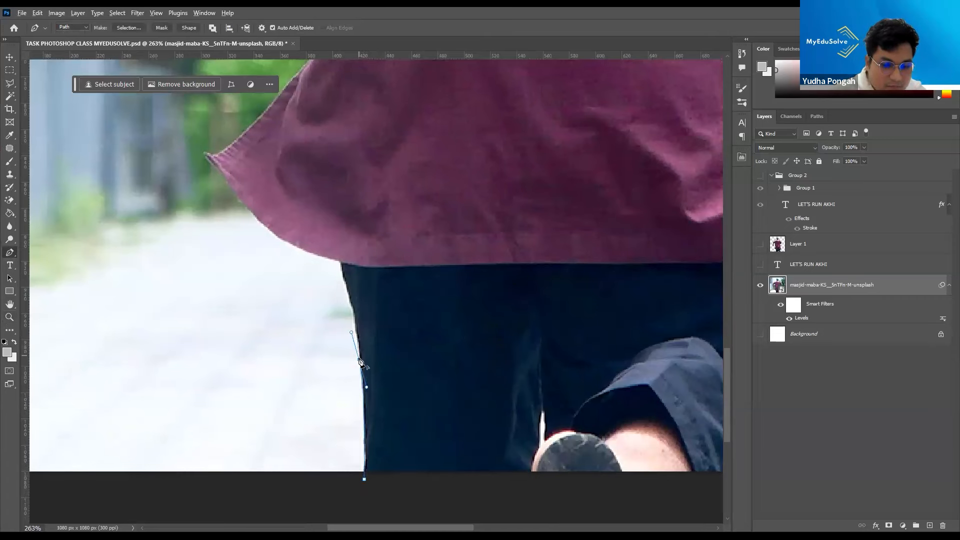
left_click_drag(335, 263, 354, 294)
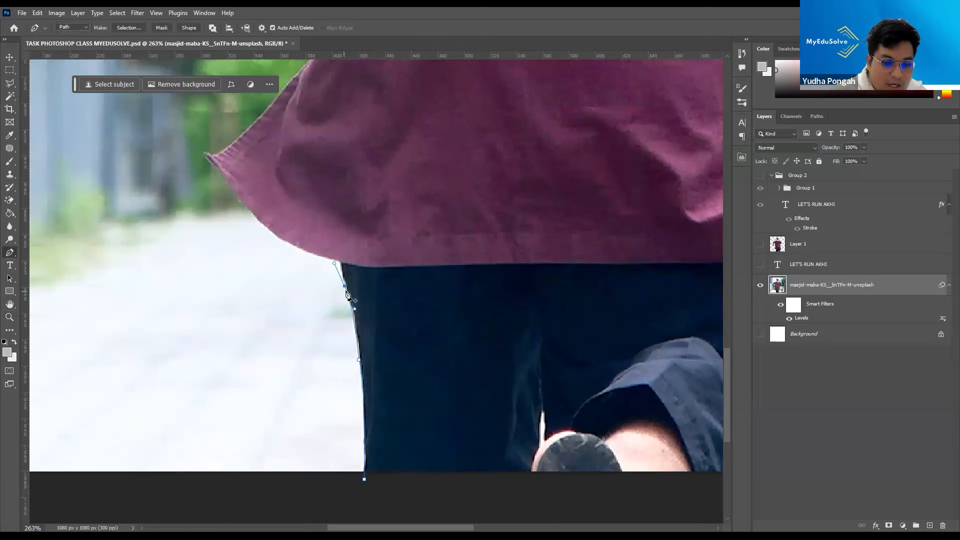
left_click(345, 286, "alt")
left_click_drag(339, 262, 338, 253)
left_click(339, 262, "alt")
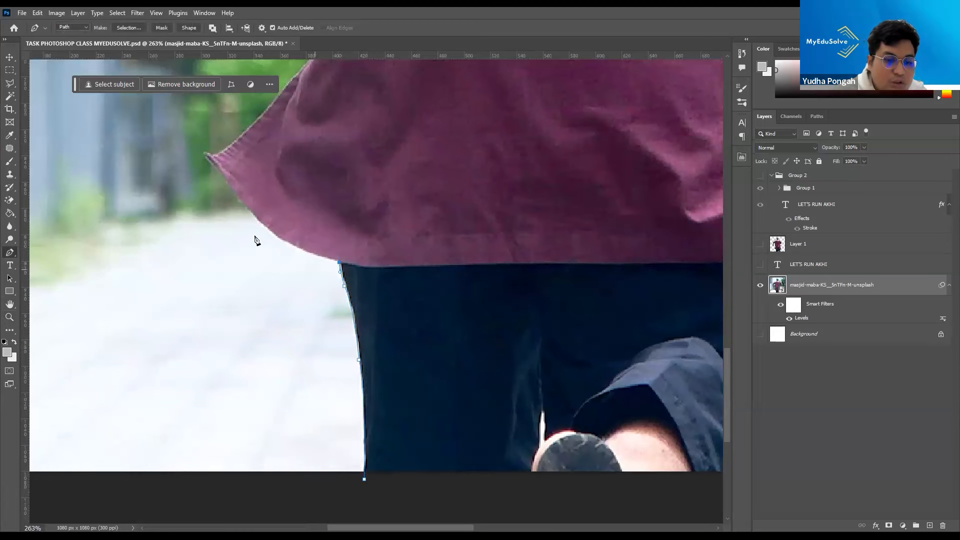
Step: Continue the pen path around the curved left part of the shirt hem to its pointed corner and up the slanted edge
left_click_drag(187, 128, 137, 65)
left_click(137, 65)
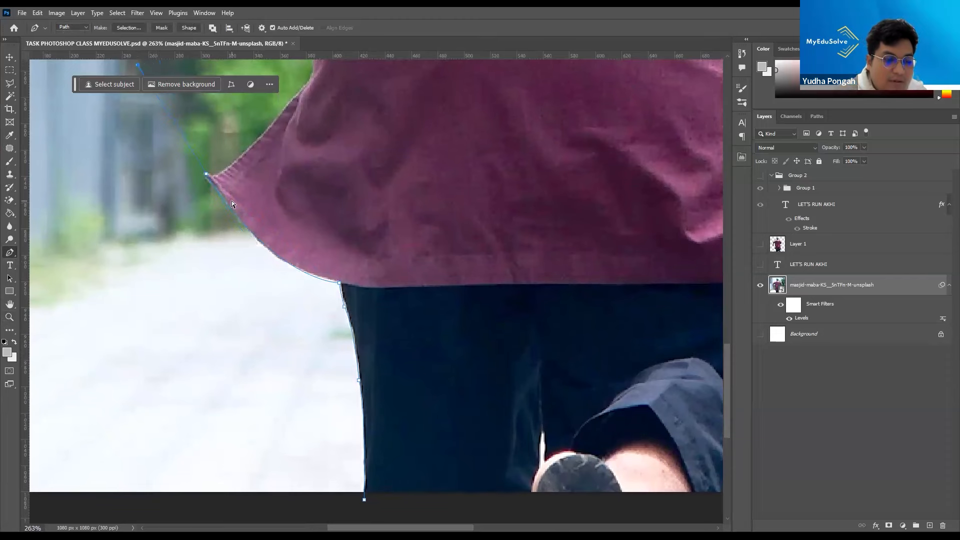
key("z")
left_click_drag(315, 156, 291, 198)
scroll(330, 210, "up", 4)
key("p")
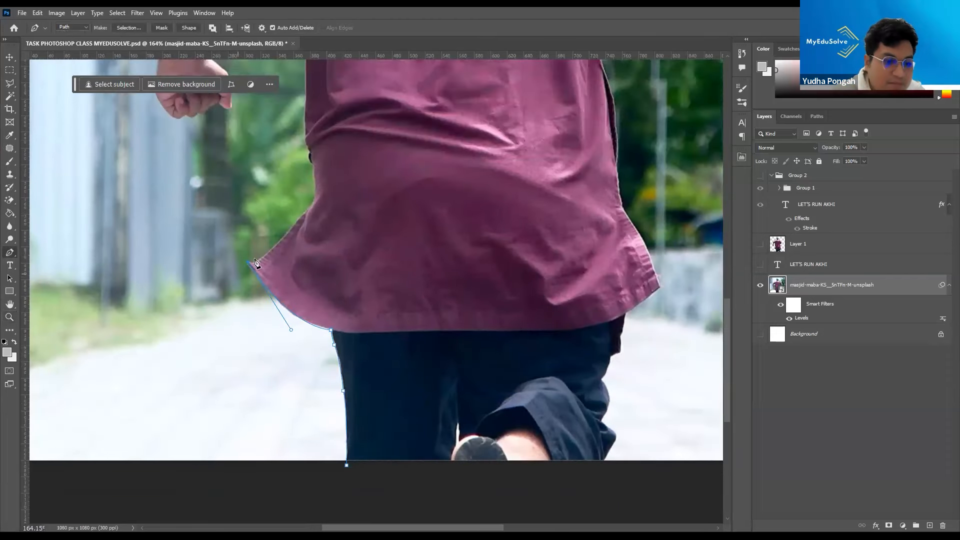
left_click_drag(315, 197, 315, 193)
key("ctrl+z")
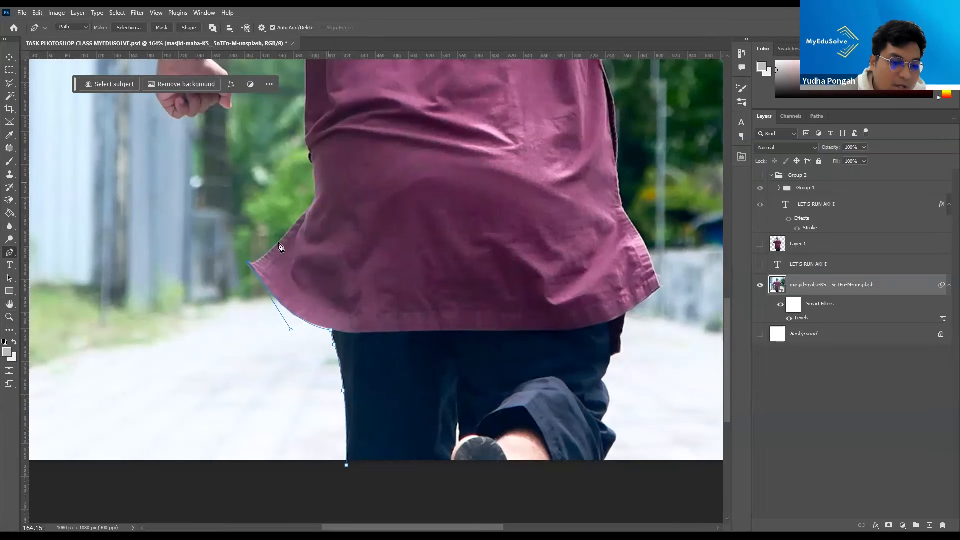
left_click_drag(284, 236, 299, 218)
key("ctrl+z")
left_click_drag(271, 251, 272, 251)
left_click(263, 258, "alt")
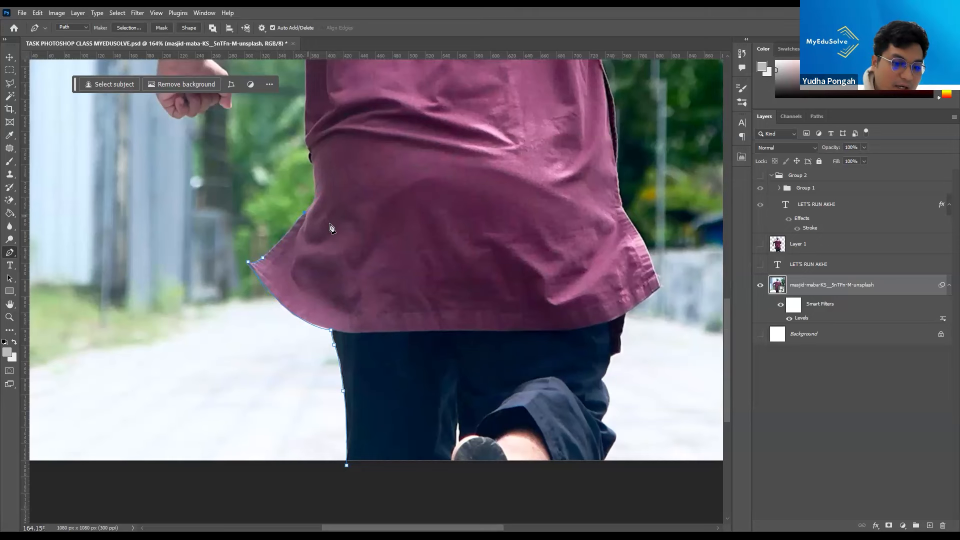
Step: Carry the pen path straight across the lower shirt to its right side and down to the right corner of the hem
scroll(328, 225, "up", 3)
left_click(315, 263)
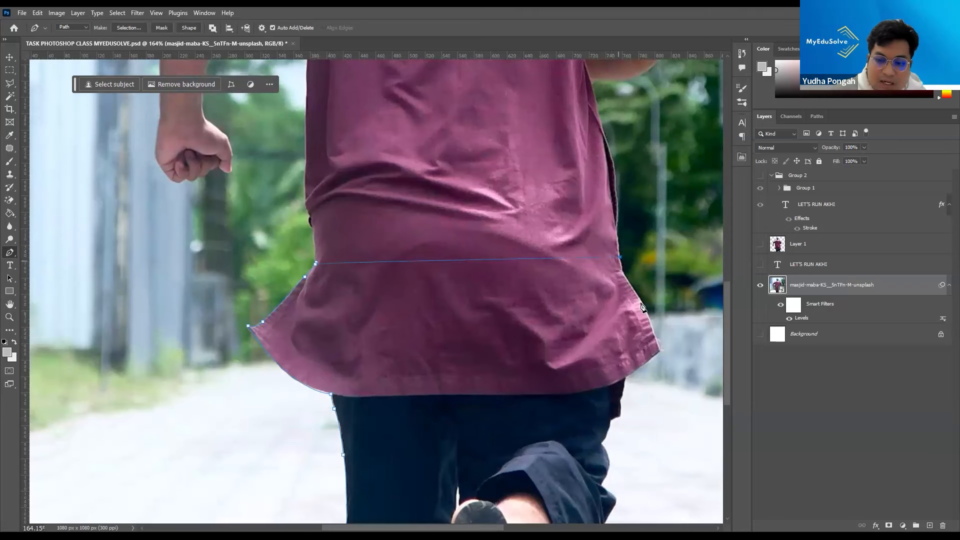
left_click(660, 349)
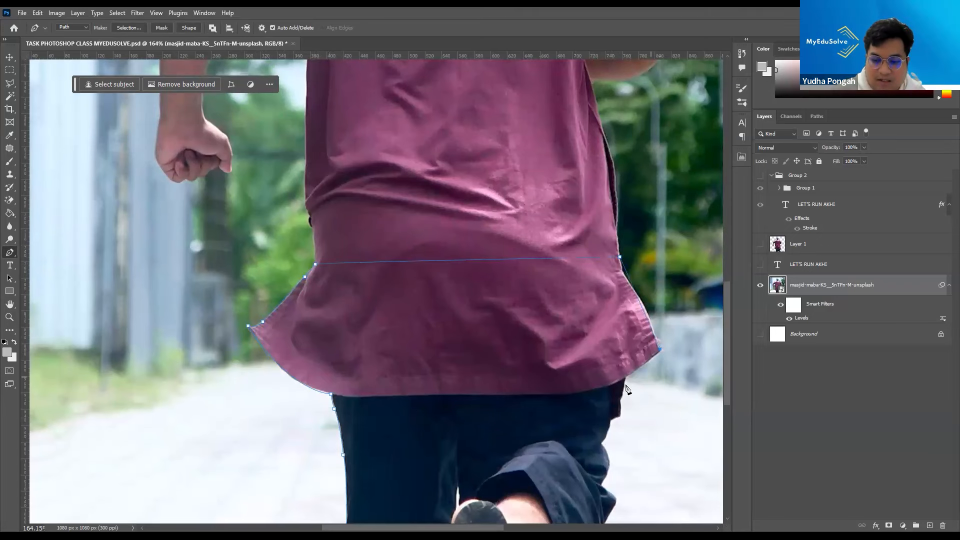
Step: Extend the pen path from the right hem corner down the outside of the right leg to just below the photo
scroll(624, 393, "down", 1)
scroll(625, 345, "down", 1)
left_click(600, 365)
left_click(607, 416)
left_click(611, 440)
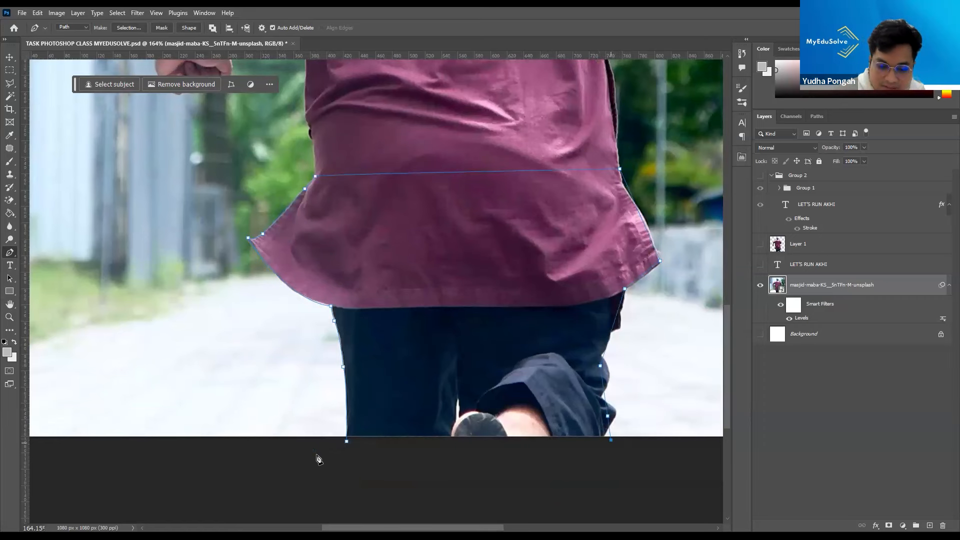
Step: Close the pen path below the photo and make a new anti-aliased selection from it with a feather radius of 0 pixels
left_click(346, 441)
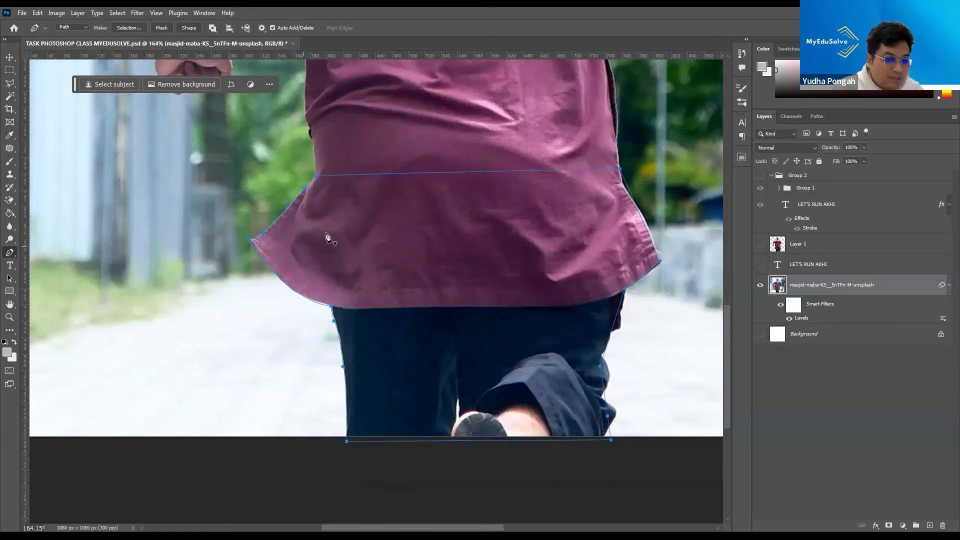
key("z")
left_click_drag(491, 283, 346, 277)
key("space")
key("p")
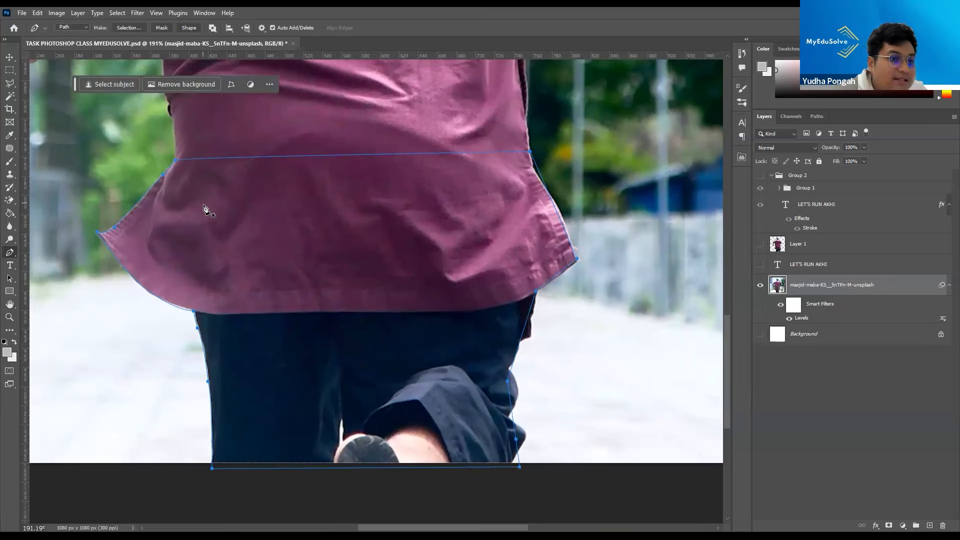
right_click(278, 254)
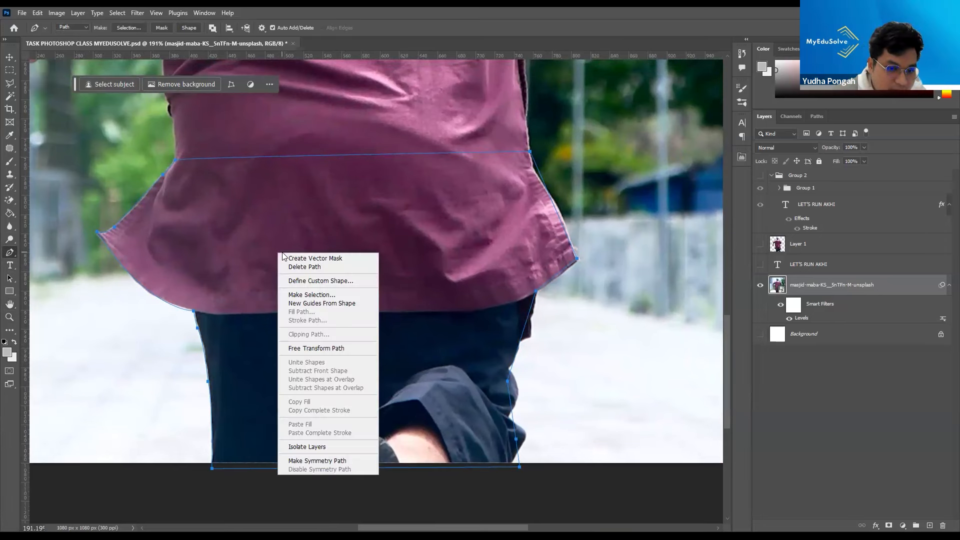
left_click(307, 296)
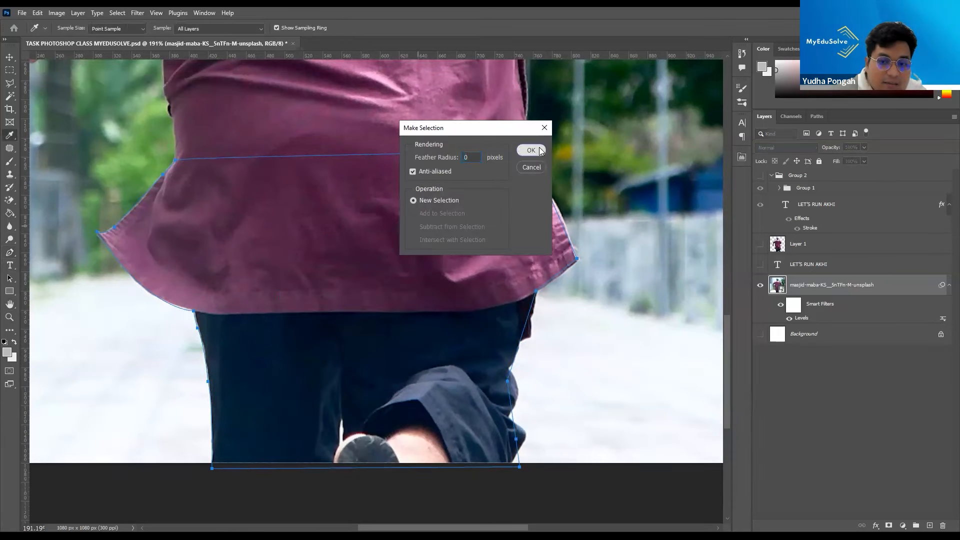
left_click(531, 150)
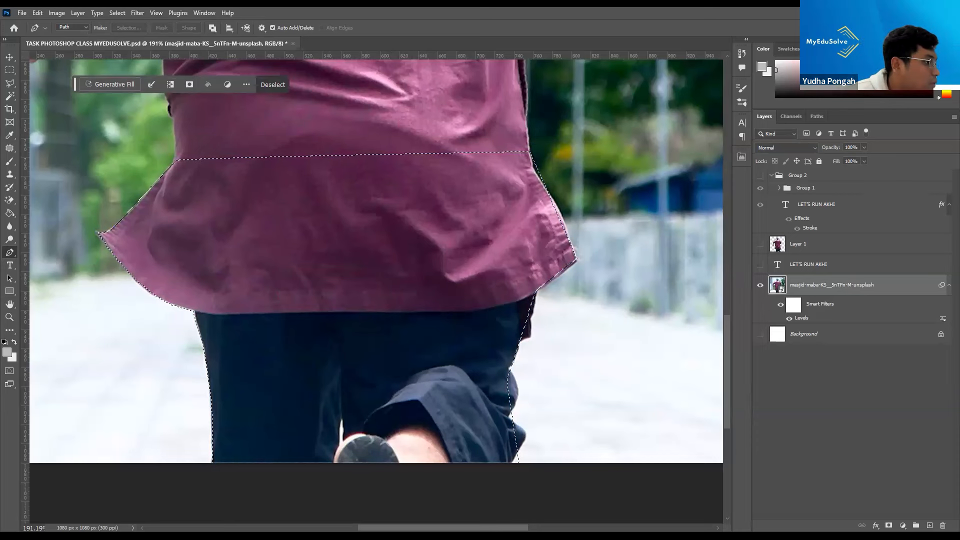
Step: Drop the selection of the lower body and bring back the closed pen path
key("ctrl+d")
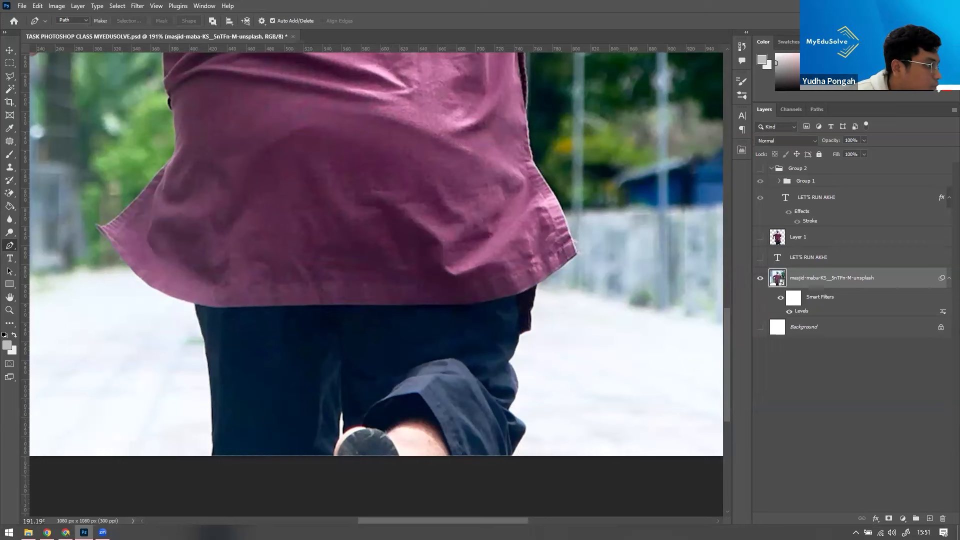
key("ctrl+z")
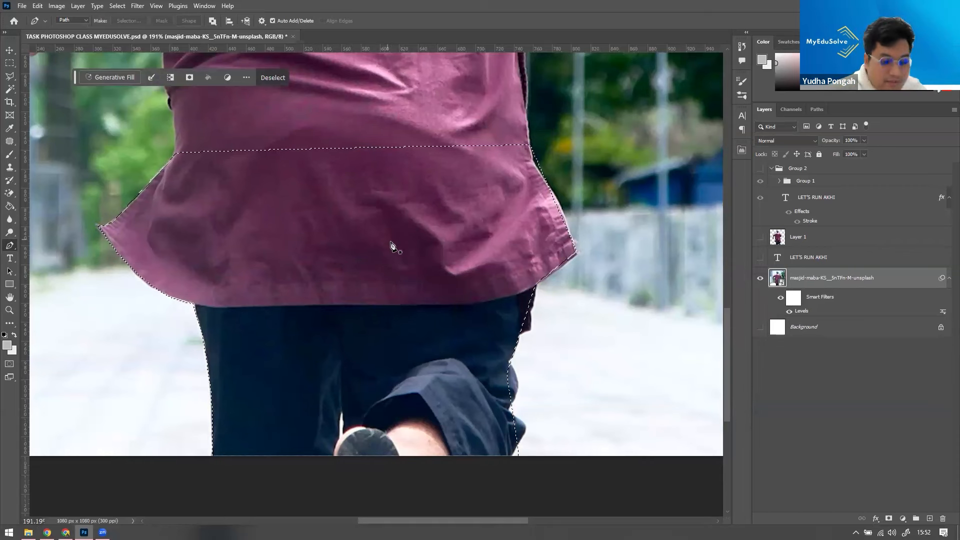
key("m")
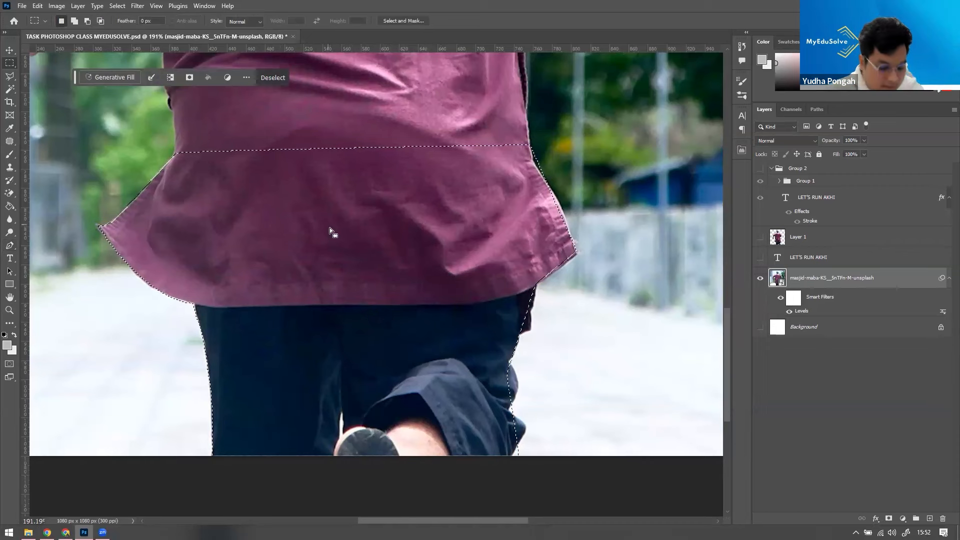
left_click(365, 208)
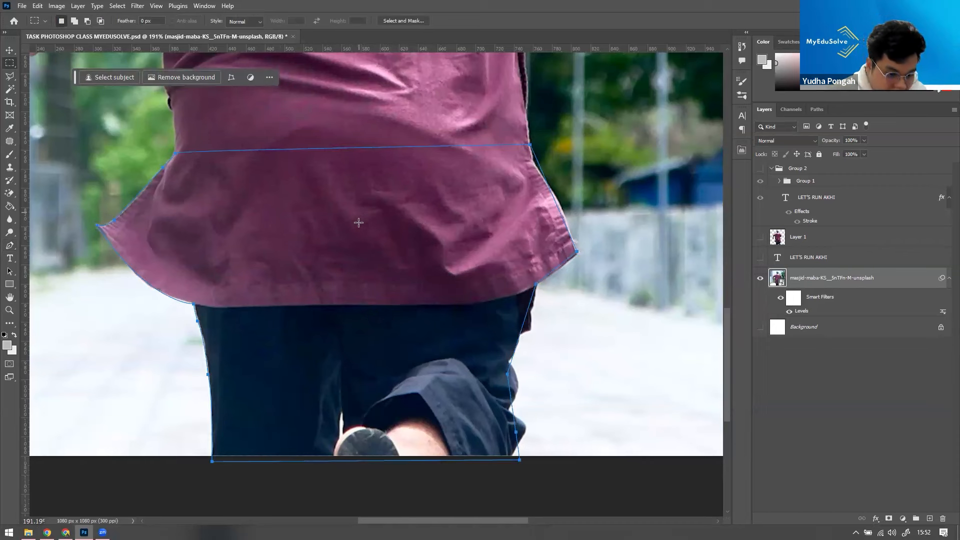
Step: Convert the closed pen path around the lower body into a filled shape layer
key("p")
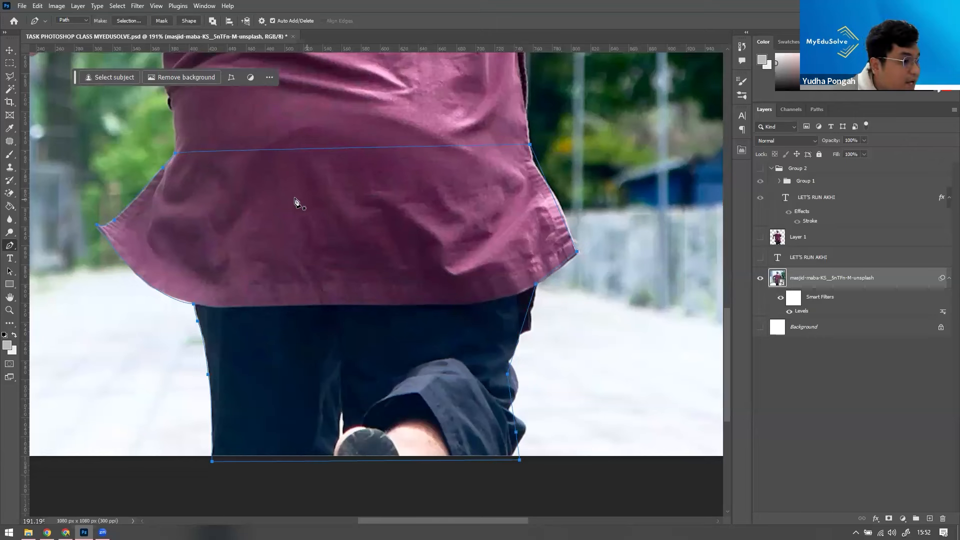
left_click(140, 192)
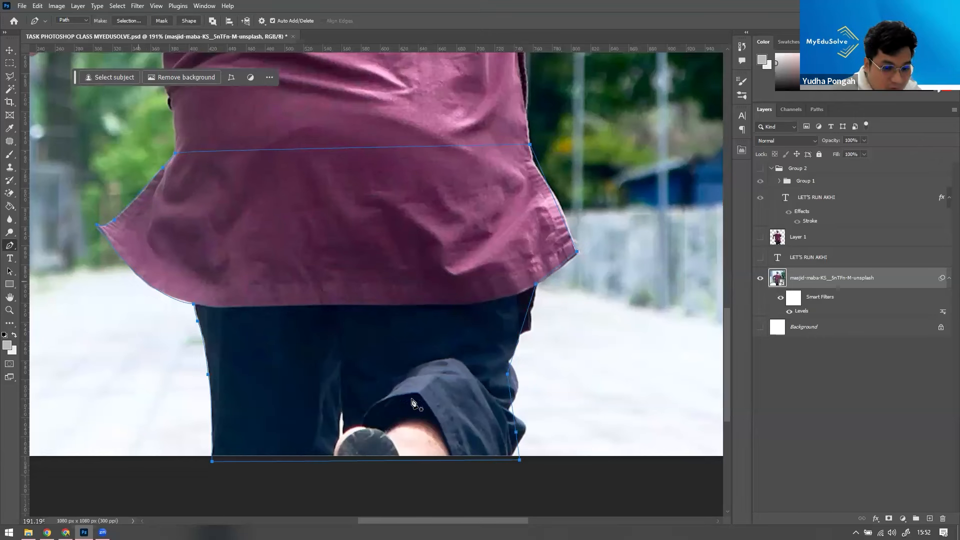
left_click(188, 22)
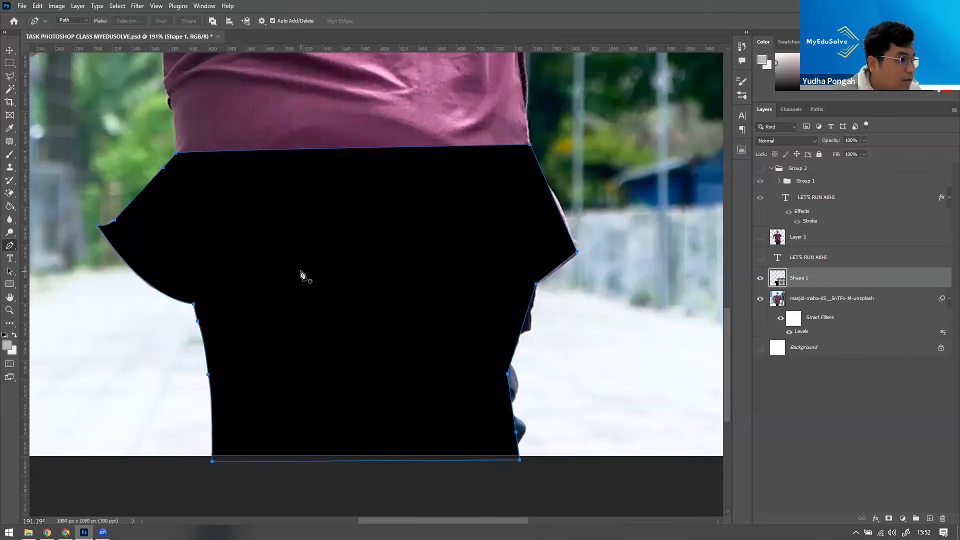
Step: Try the muted red 8f5757 as the new shape's fill colour and cancel the colour choice
double_click(777, 279)
left_click(698, 257)
mouse_move(751, 227)
left_mouse_down()
mouse_move(707, 229)
mouse_move(759, 259)
mouse_move(743, 262)
mouse_move(772, 189)
mouse_move(707, 239)
left_mouse_up()
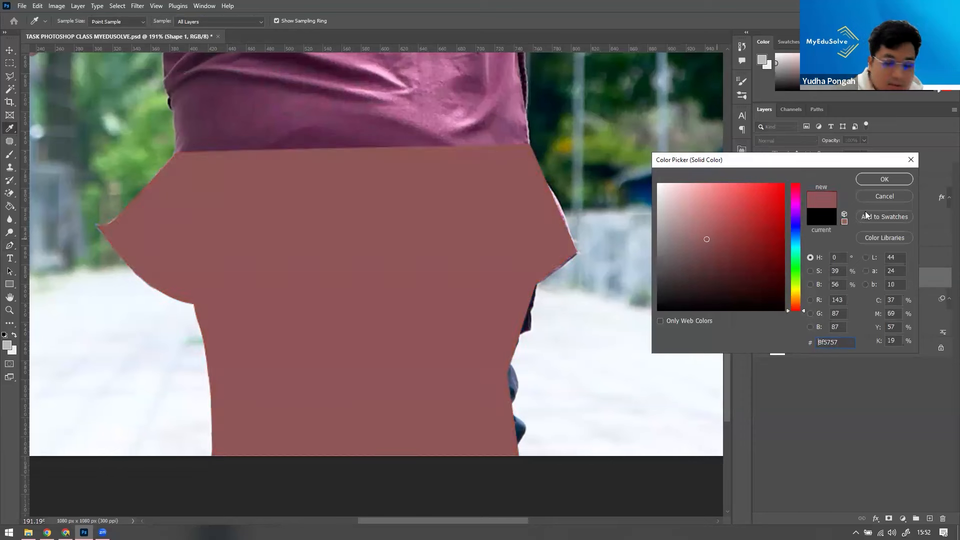
left_click(887, 195)
key("p")
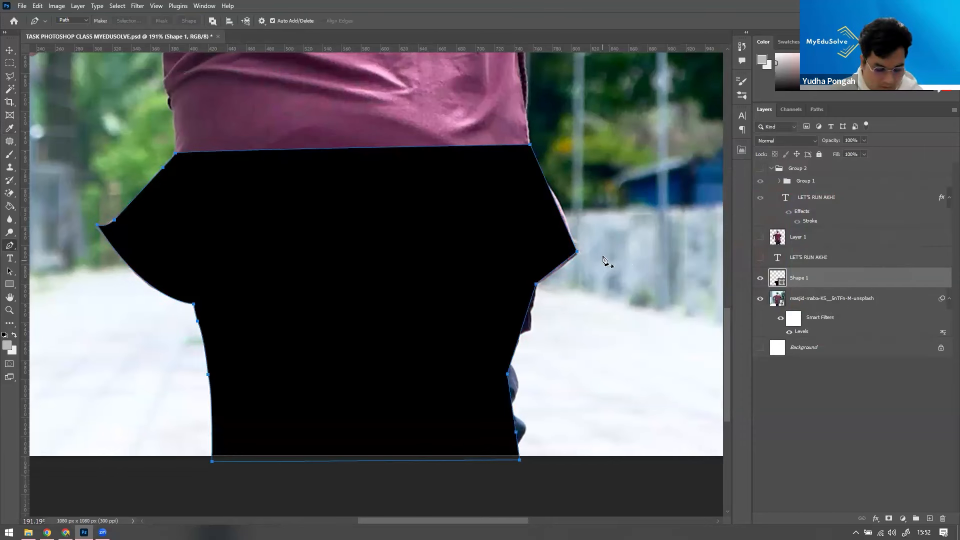
Step: Delete the shape drawn over the man's lower body and bring the whole photo into view
right_click(310, 189)
left_click(341, 204)
key("z")
mouse_move(427, 217)
left_mouse_down()
mouse_move(399, 254)
mouse_move(423, 234)
left_mouse_up()
scroll(444, 175, "up", 1)
scroll(447, 174, "down", 1)
scroll(452, 185, "up", 2)
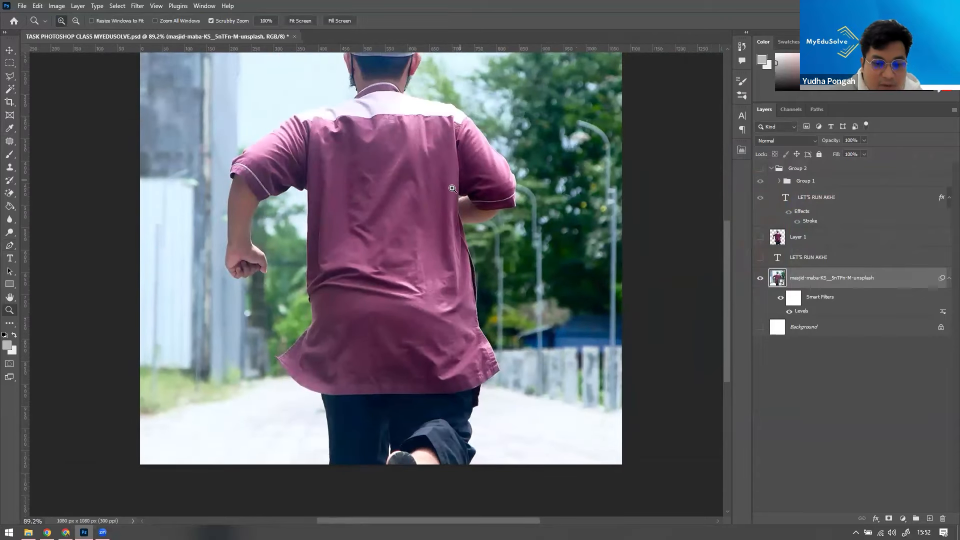
scroll(455, 193, "down", 2)
scroll(455, 192, "up", 1)
scroll(465, 195, "down", 1)
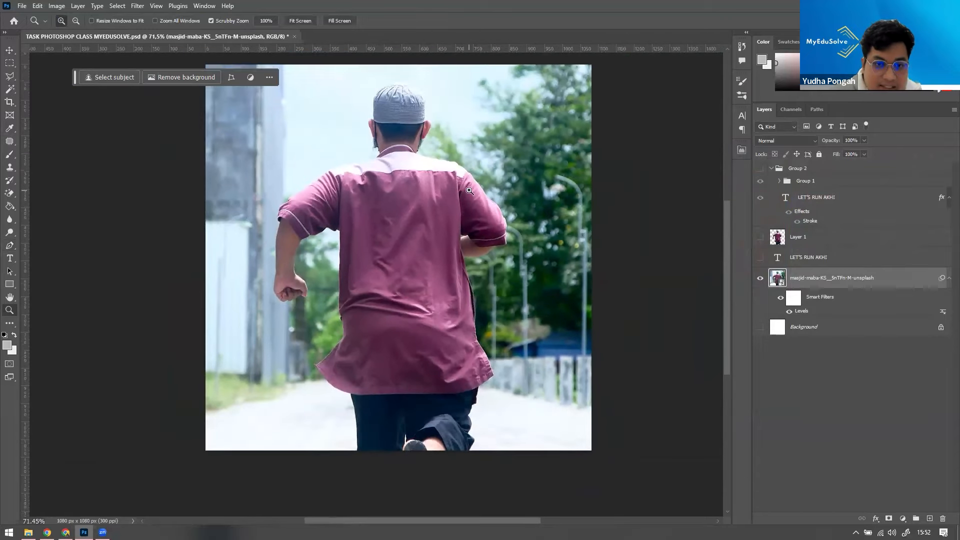
scroll(488, 199, "up", 1)
scroll(497, 201, "up", 1)
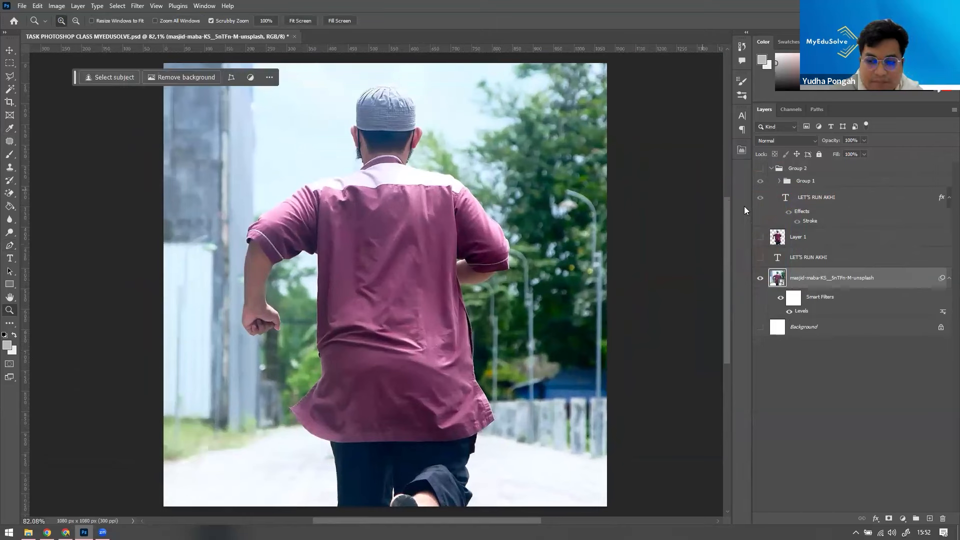
Step: Collapse the photo layer's smart filters, and show and select the cut-out man on Layer 1
left_click(760, 238)
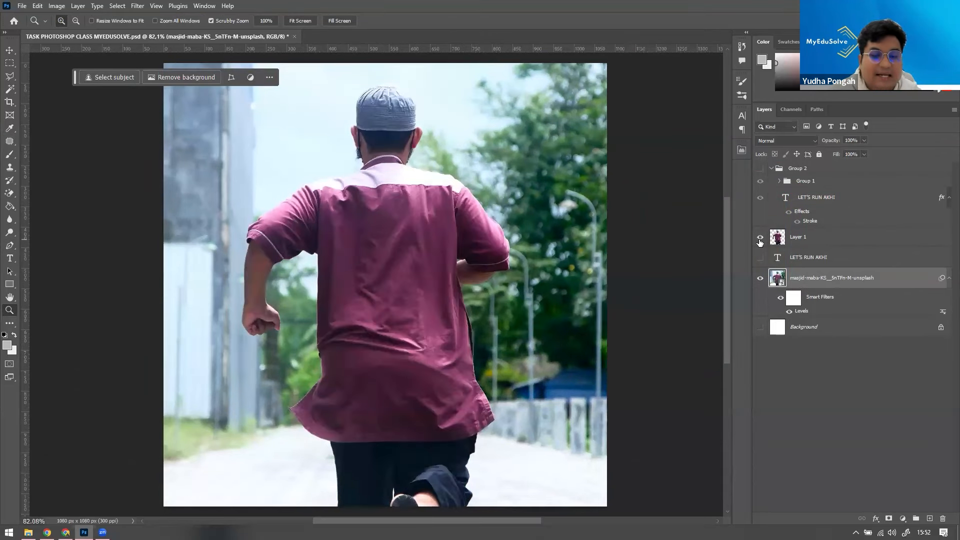
left_click(760, 238)
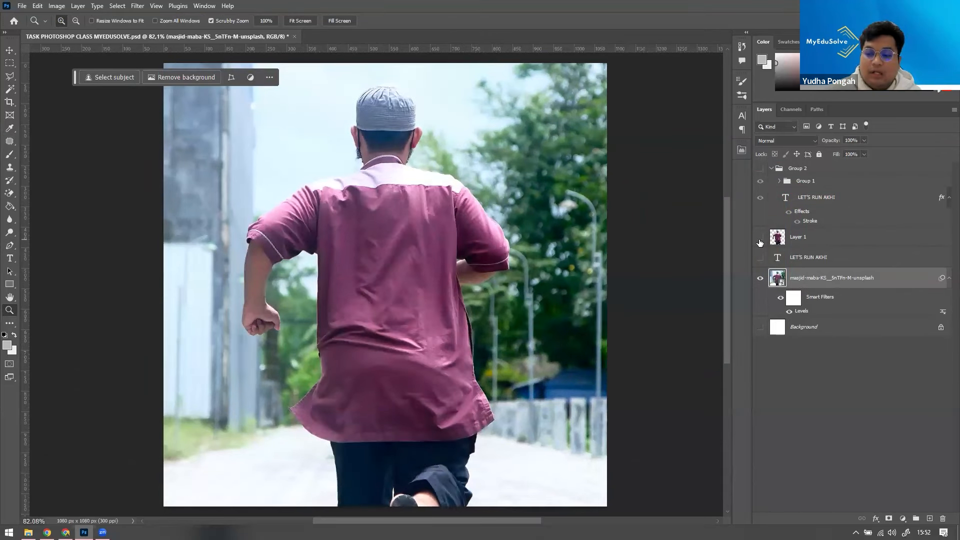
left_click(949, 278)
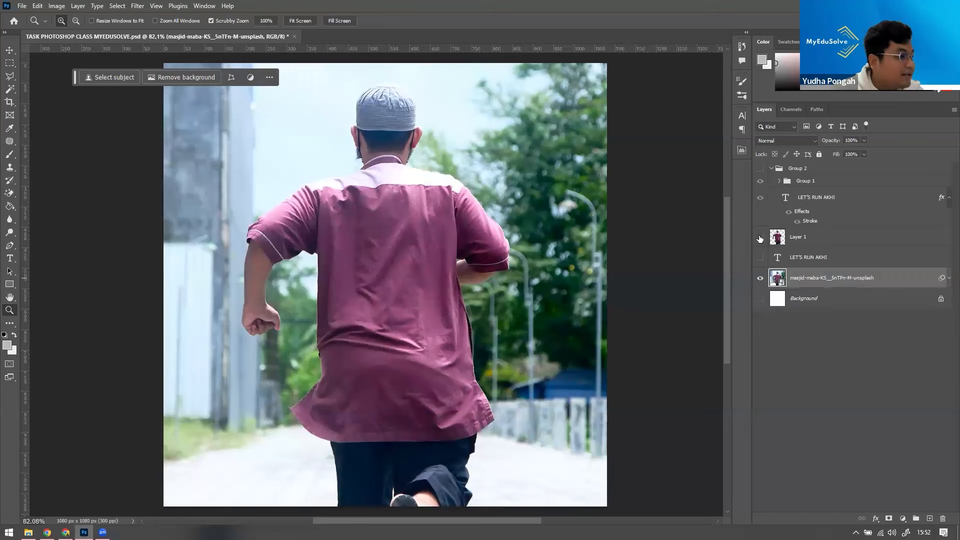
left_click(759, 238)
left_click(849, 240)
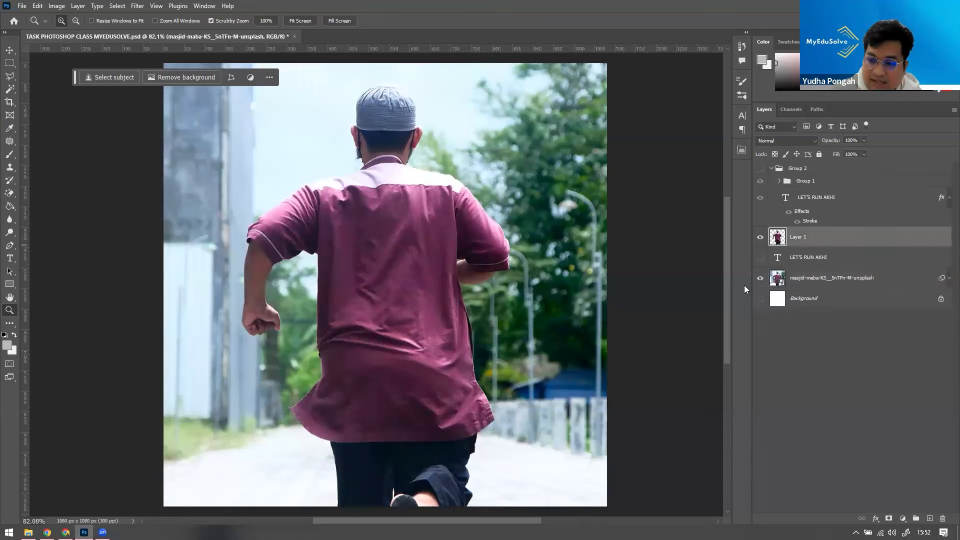
Step: Display only the cut-out man on Layer 1 for inspection, and show the photo layer behind him again
left_click(760, 238, "alt")
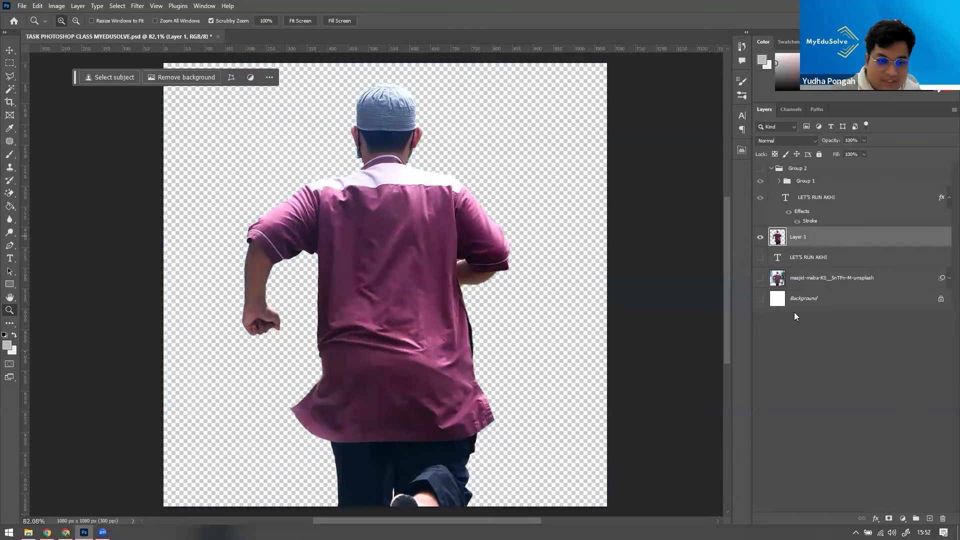
left_click(759, 279)
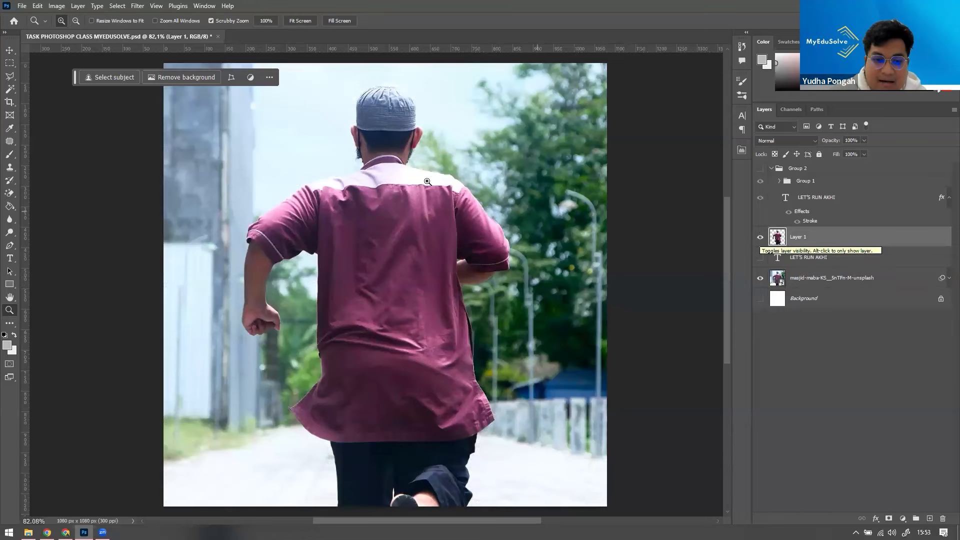
mouse_move(413, 184)
left_mouse_down()
mouse_move(429, 183)
mouse_move(403, 184)
left_mouse_up()
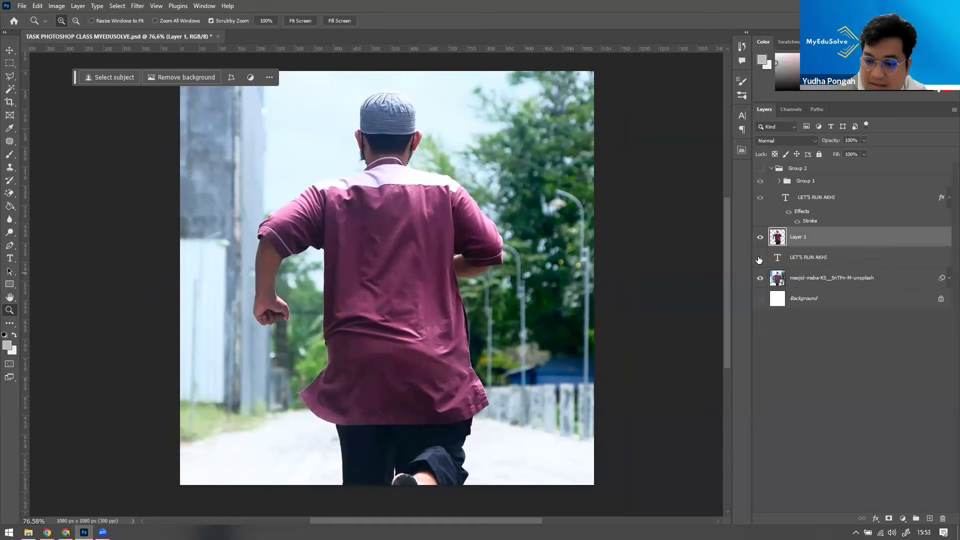
Step: Show the solid yellow LET'S RUN AKHI text behind the man, toggling Layer 1 off and on to compare
left_click(760, 258)
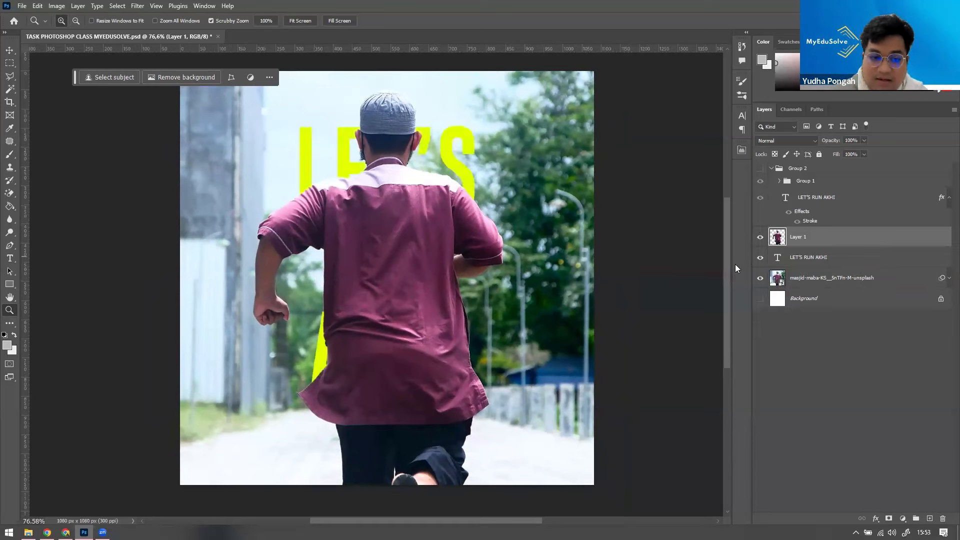
left_click(760, 241)
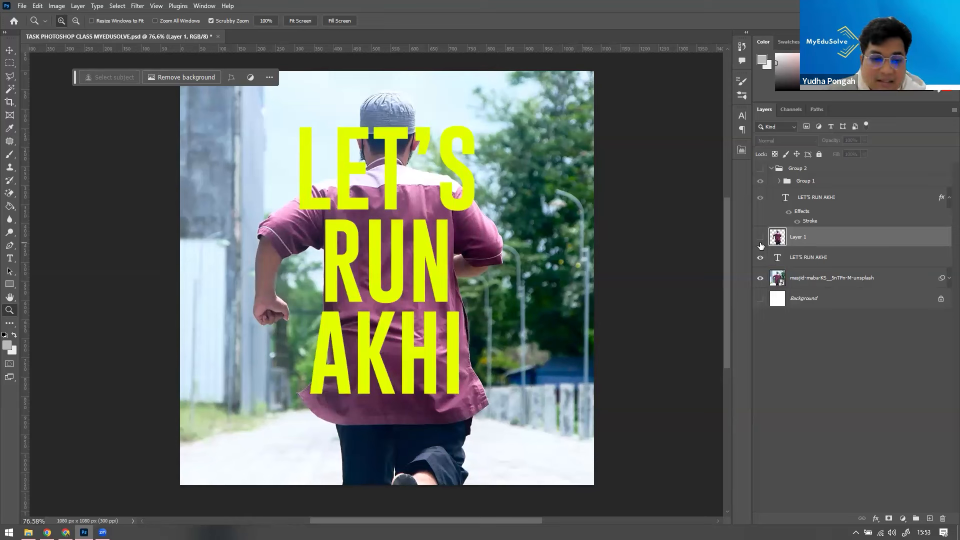
left_click(760, 237)
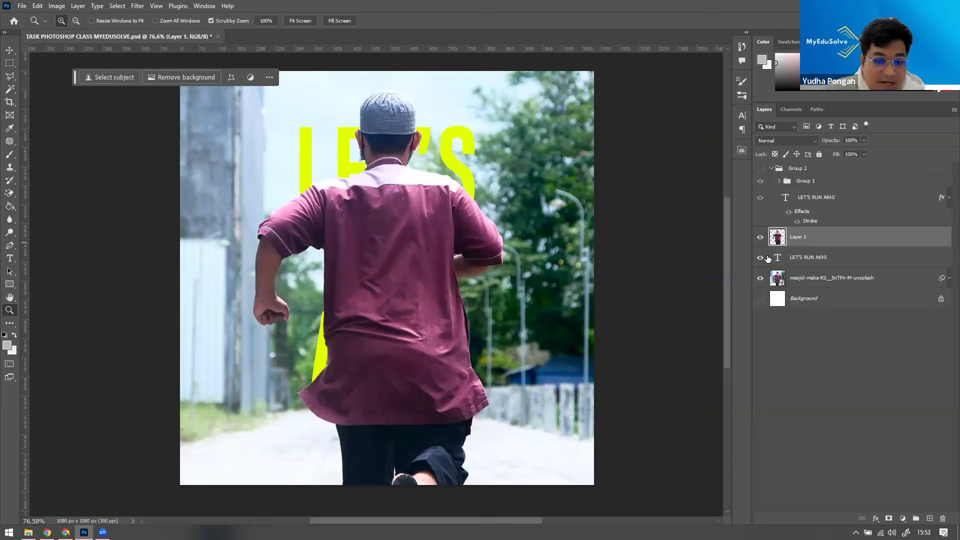
Step: Show Group 2 with the outlined text and hide its nested Group 1 containing the UNTIL JANNAH! badge
left_click(759, 170)
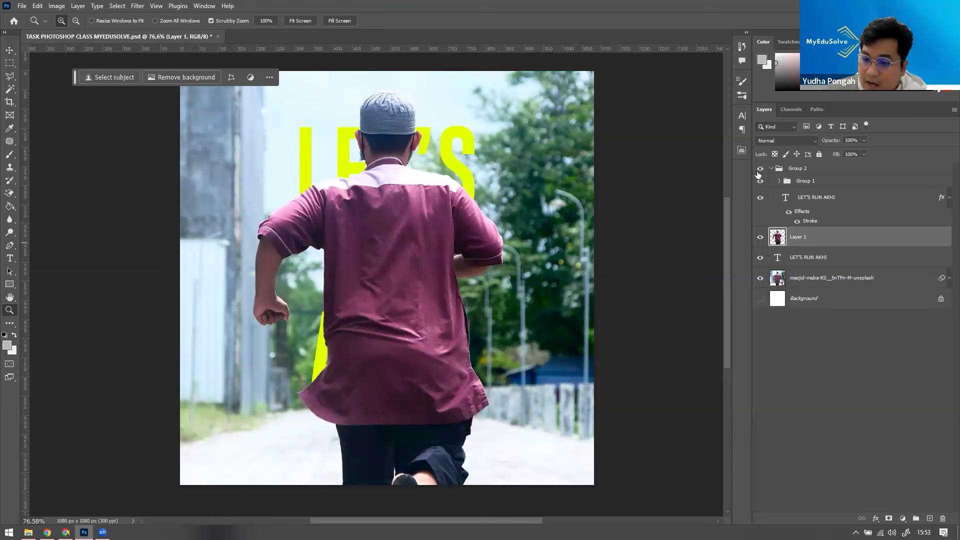
left_click(760, 180)
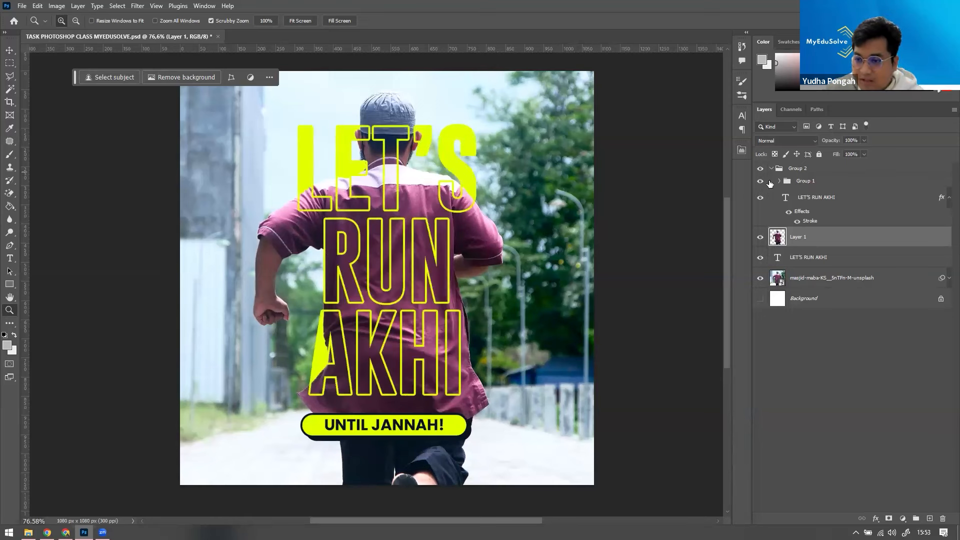
left_click(761, 181)
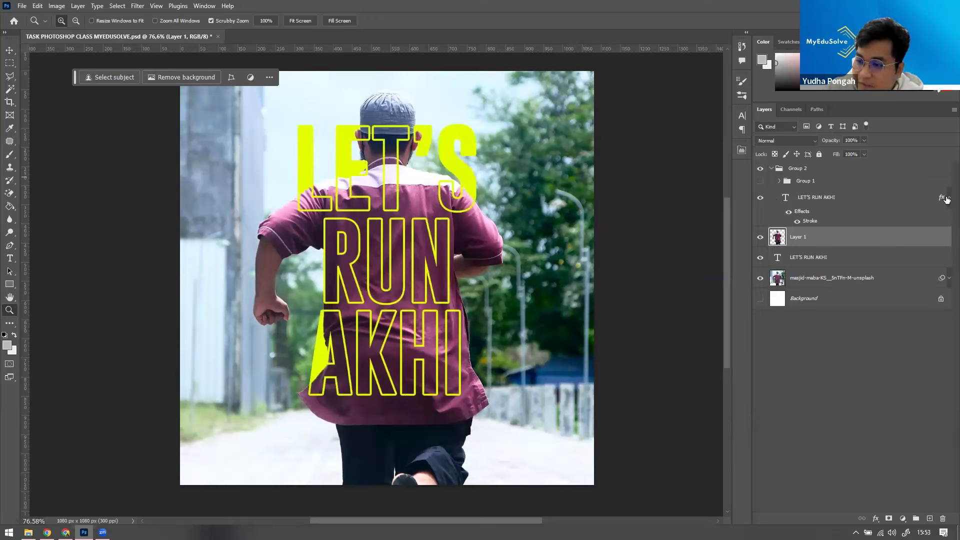
Step: Toggle the outlined LET'S RUN AKHI text in Group 2 off and on, and open its layer style blending options
left_click(946, 198)
left_click(762, 199)
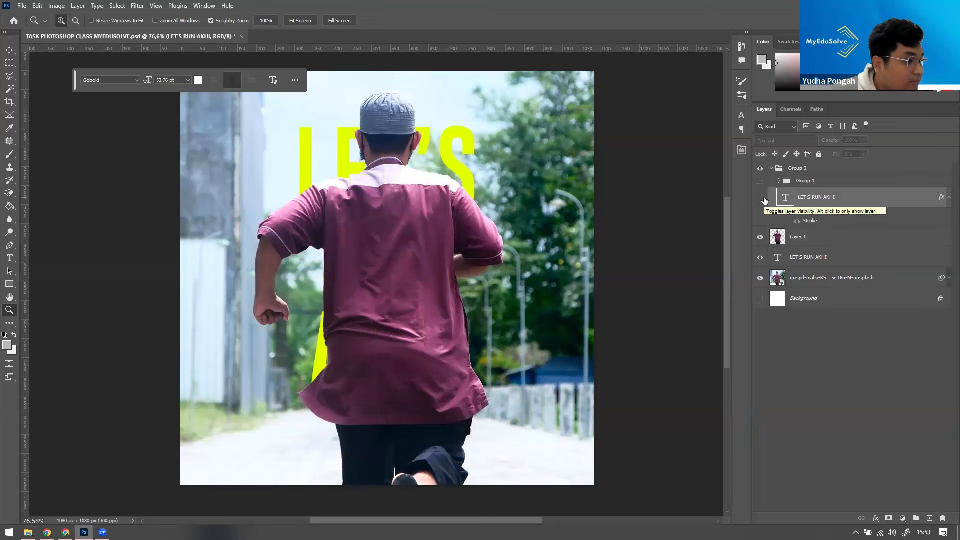
left_click(761, 198)
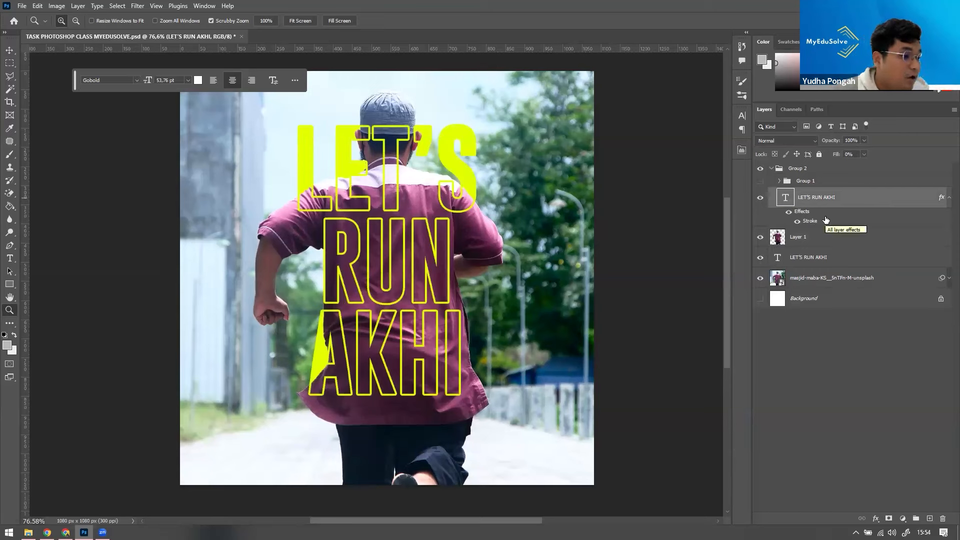
right_click(856, 201)
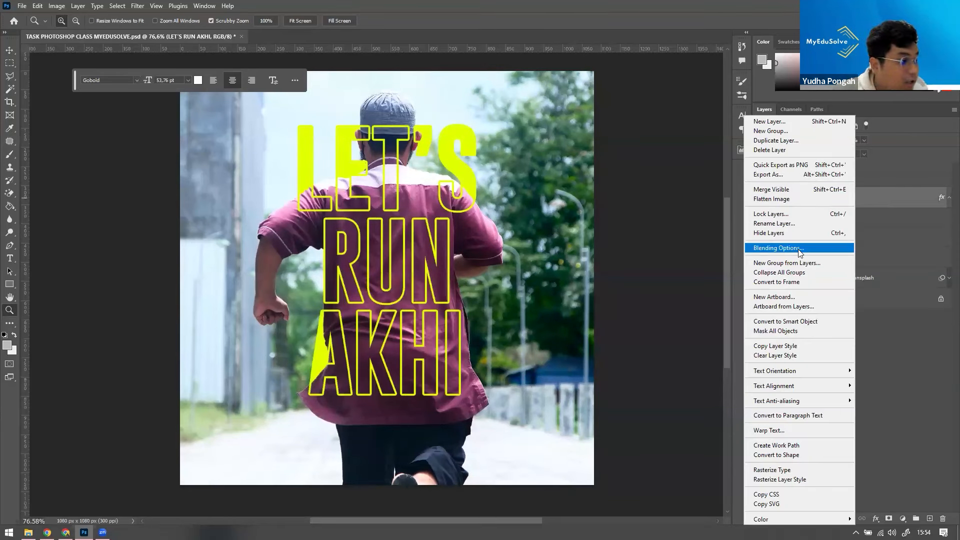
left_click(895, 204)
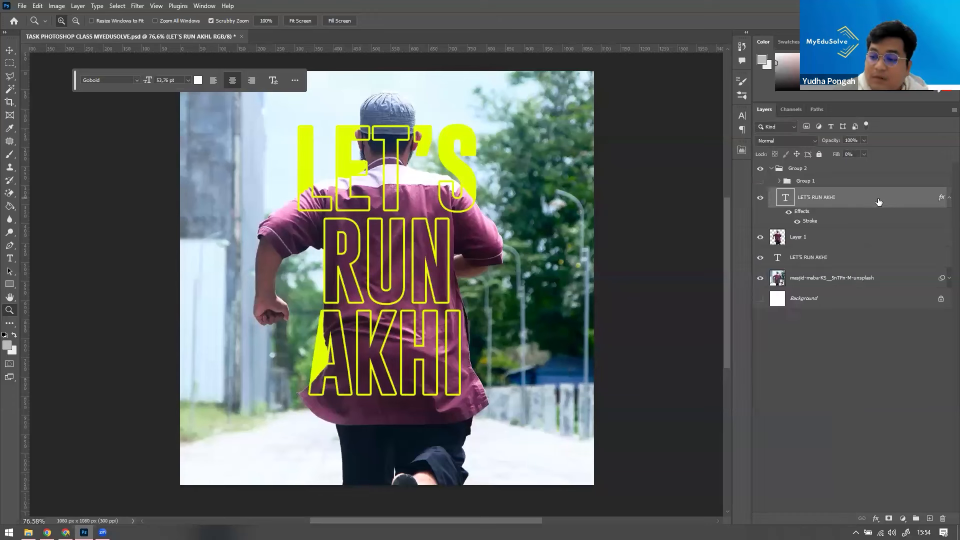
double_click(903, 205)
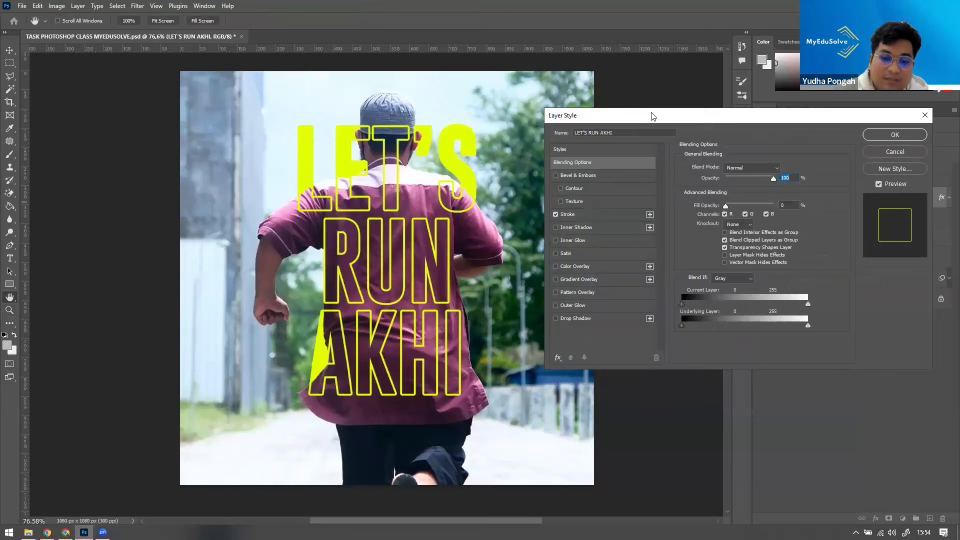
Step: Try the Inside, Outside and Center positions for the outlined text's stroke, and discard the layer style changes
left_click_drag(650, 121, 602, 166)
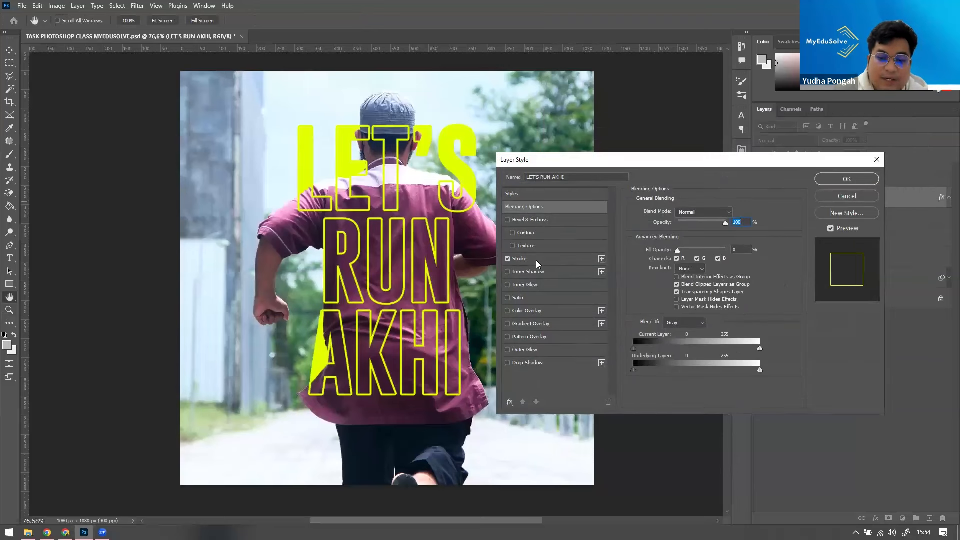
left_click(535, 260)
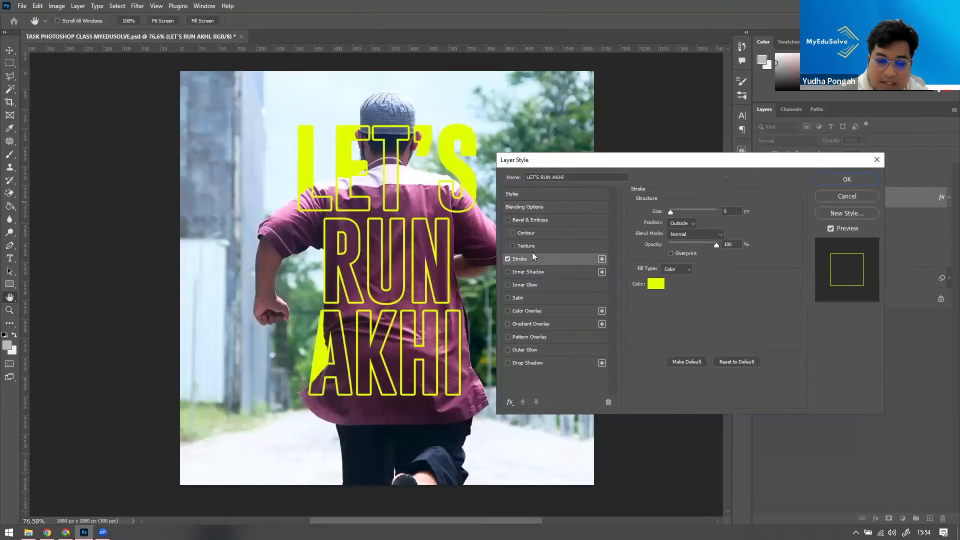
left_click(680, 224)
left_click(678, 241)
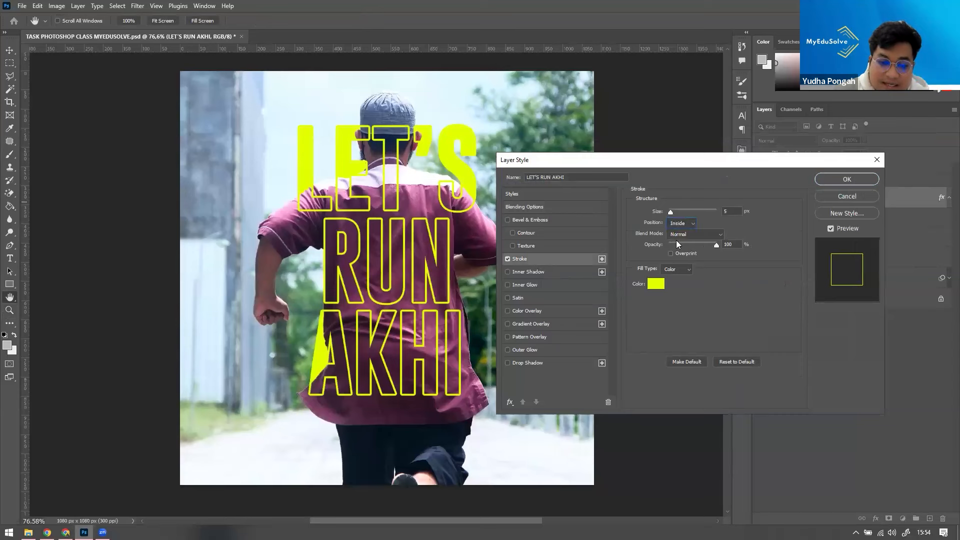
left_click(681, 223)
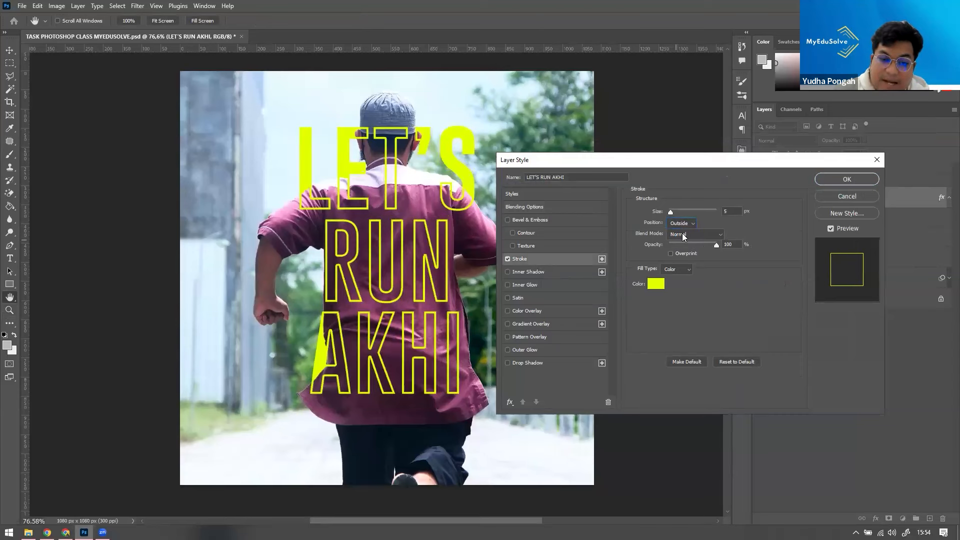
left_click(682, 229)
left_click(681, 224)
left_click(680, 248)
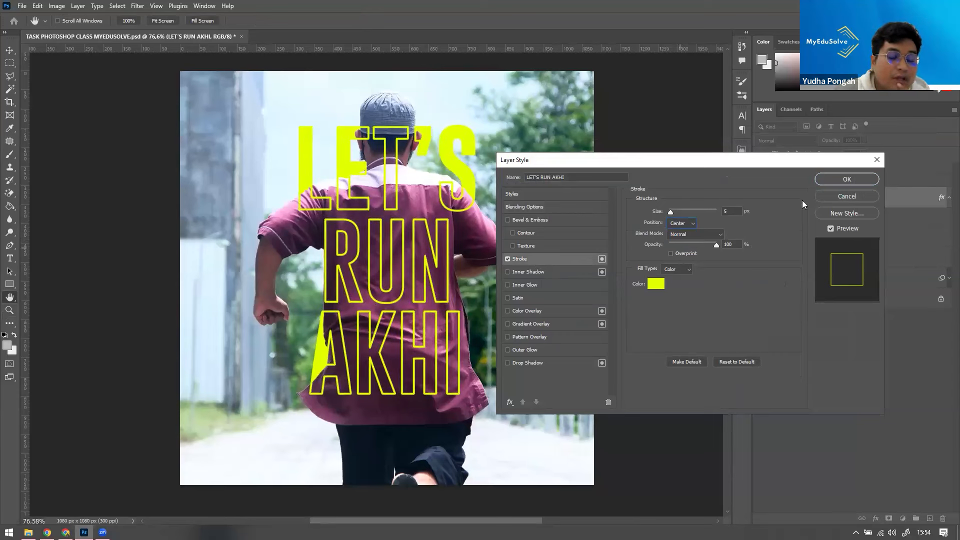
key("z")
left_click(844, 198)
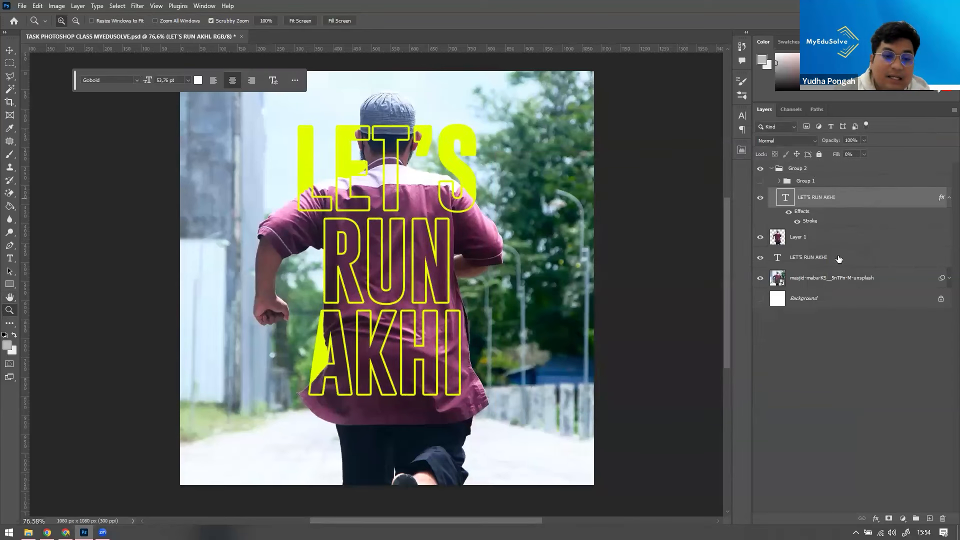
Step: Show Group 1 with the UNTIL JANNAH! badge again, toggling it off and on to compare
left_click(760, 183)
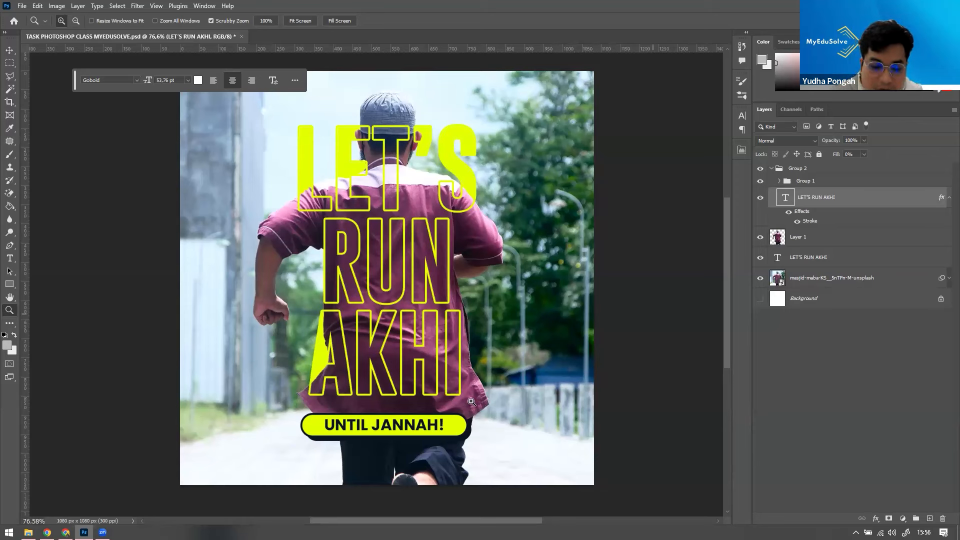
left_click(760, 181)
left_click(760, 181)
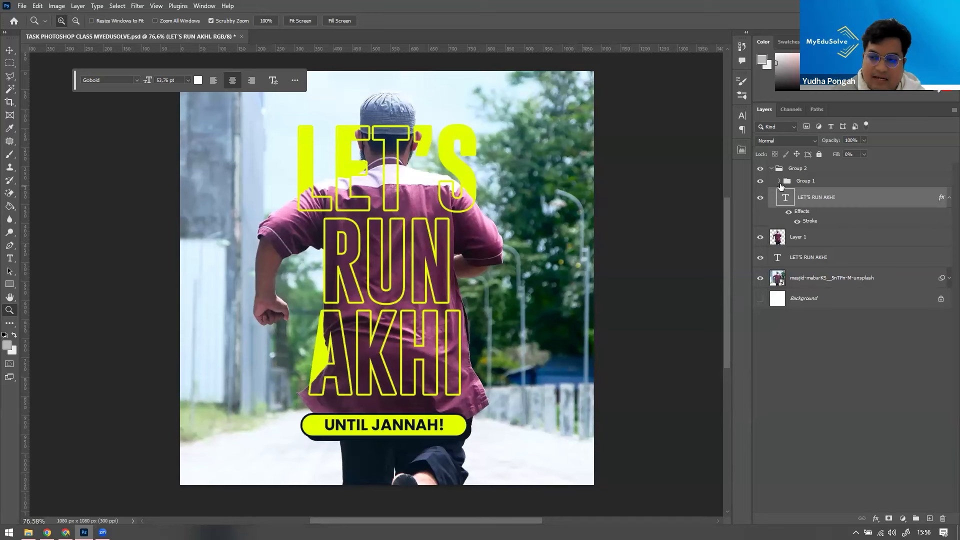
Step: Inspect the layers nested in Group 1, toggle the UNTIL JANNAH! text off and on, and collapse the group
left_click(778, 181)
left_click(760, 198)
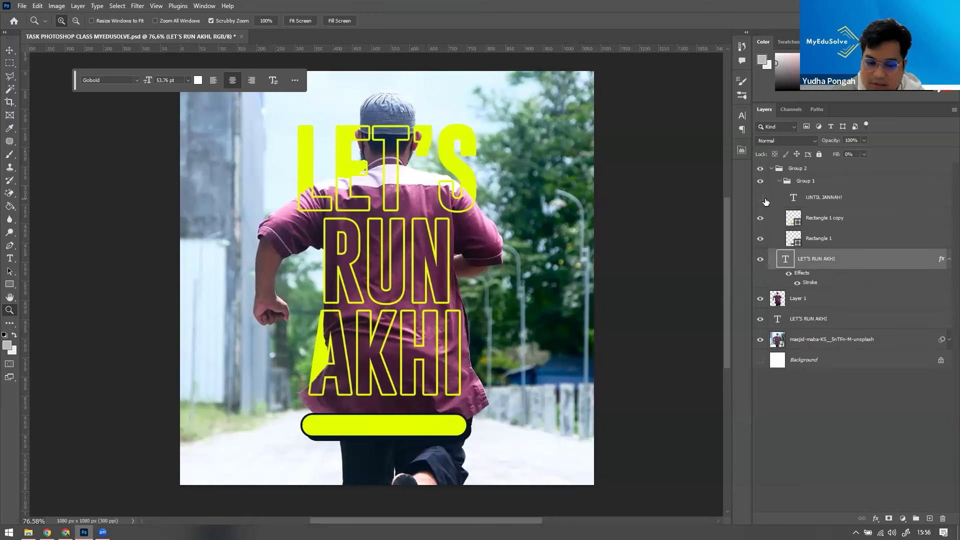
left_click(761, 198)
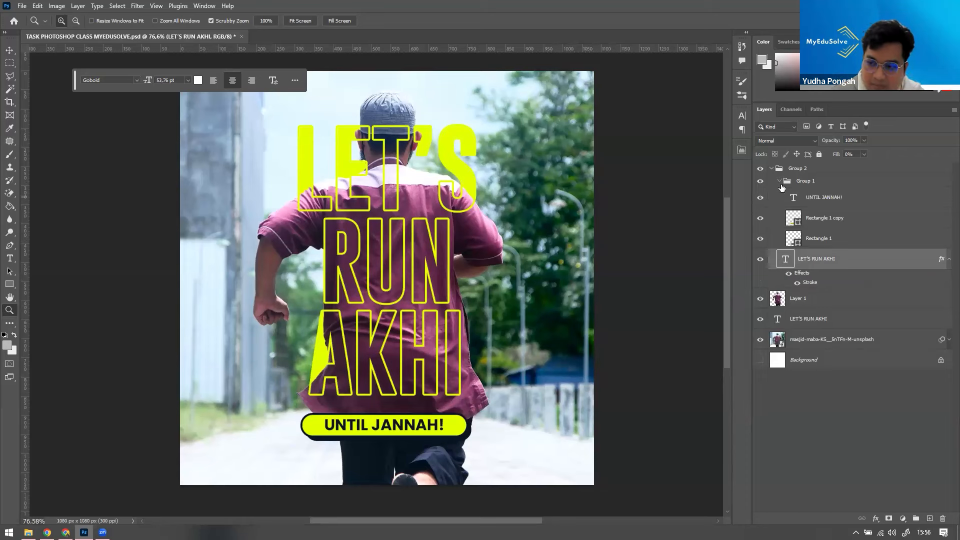
left_click(820, 199)
left_click(783, 182)
left_click(779, 181)
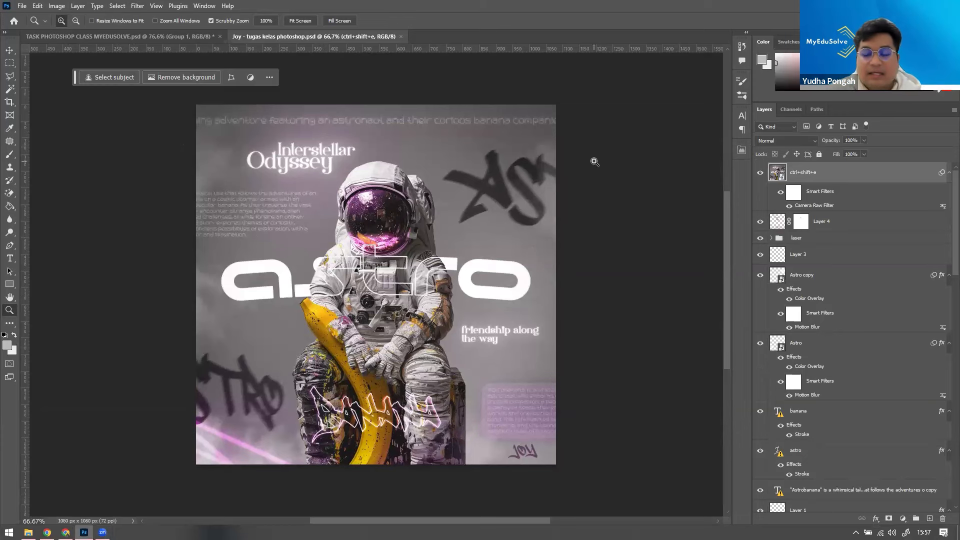
Step: Collapse the ctrl+shift+e layer's smart filters in the astronaut poster, and toggle that layer off and on to compare
left_click(949, 172)
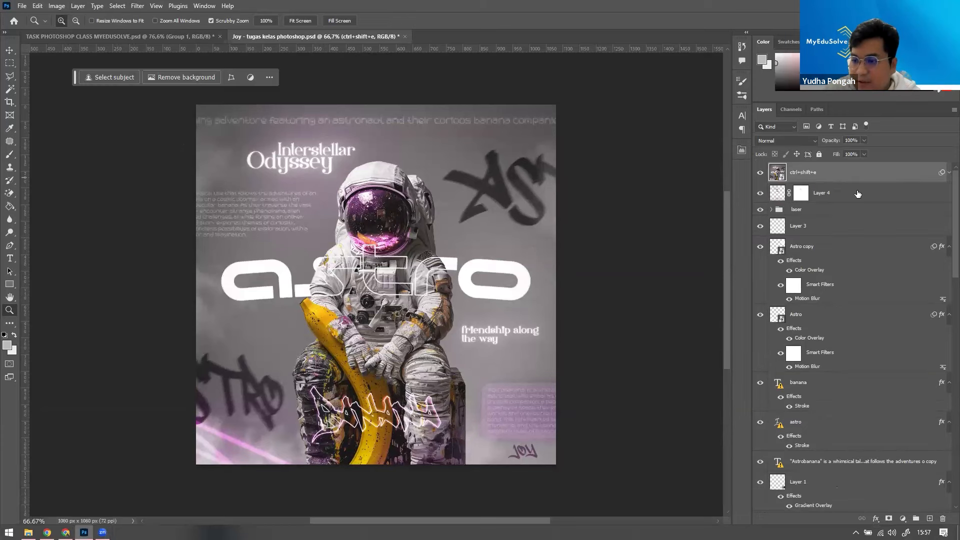
left_click(761, 173)
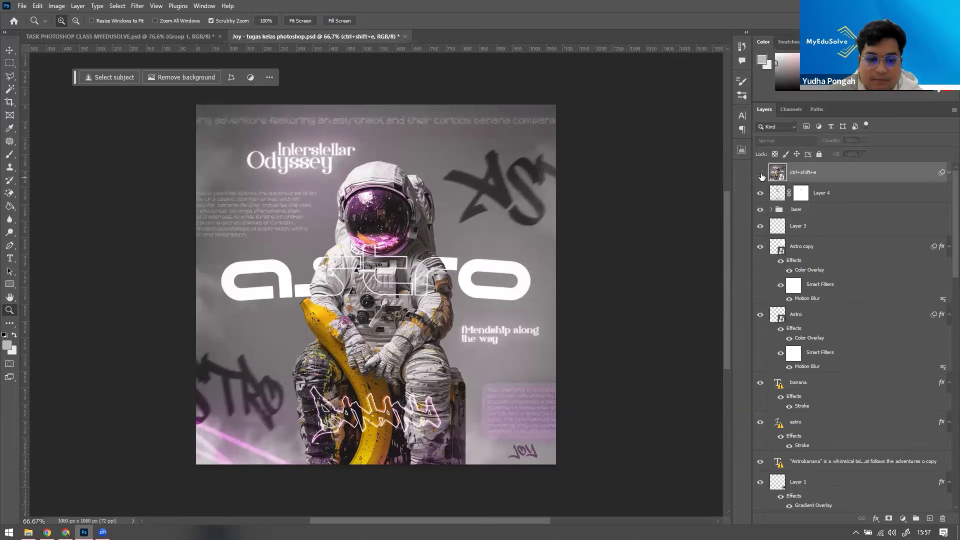
left_click(760, 173)
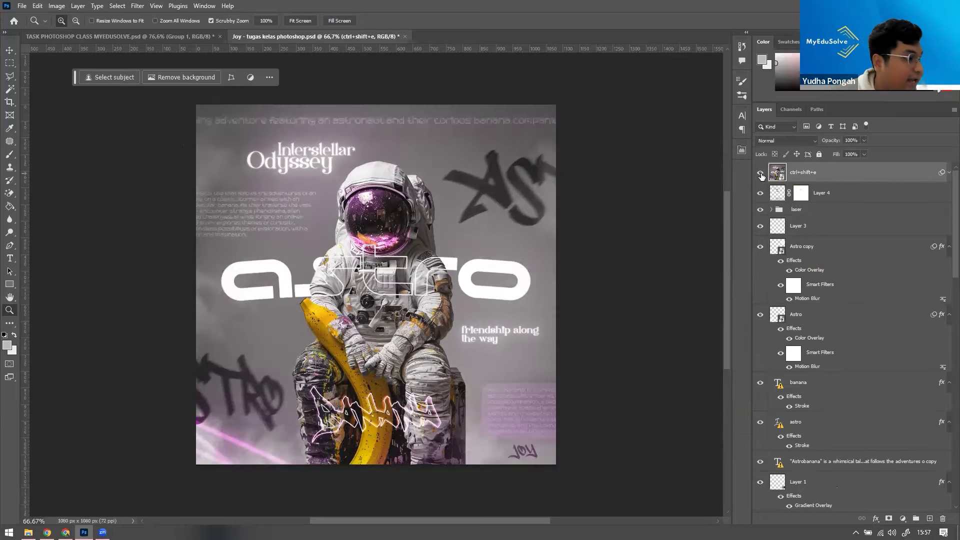
Step: Examine the astronaut's helmet up close, hide the ctrl+shift+e layer, and move the contextual task bar above the artwork
left_click(381, 205)
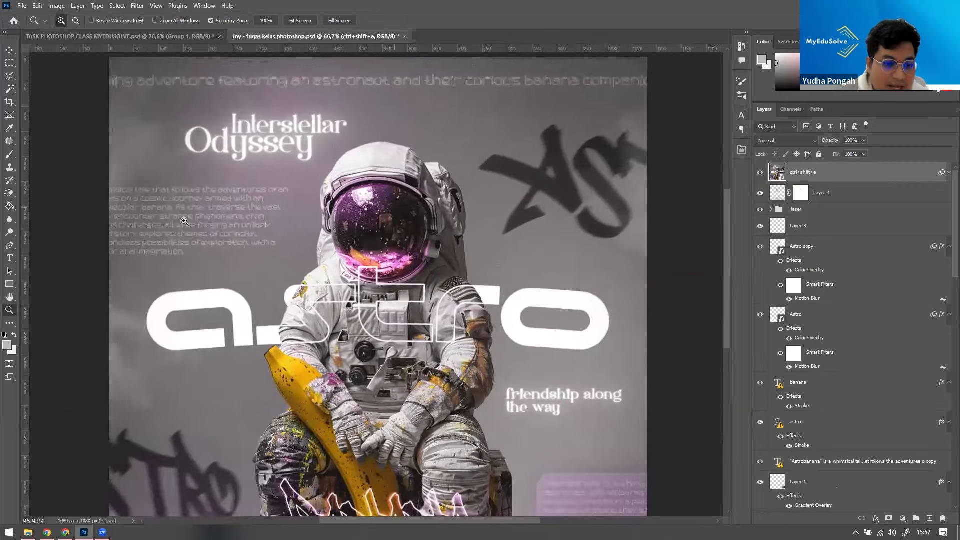
left_click(473, 228)
mouse_move(484, 232)
left_mouse_down()
mouse_move(462, 215)
mouse_move(479, 214)
left_mouse_up()
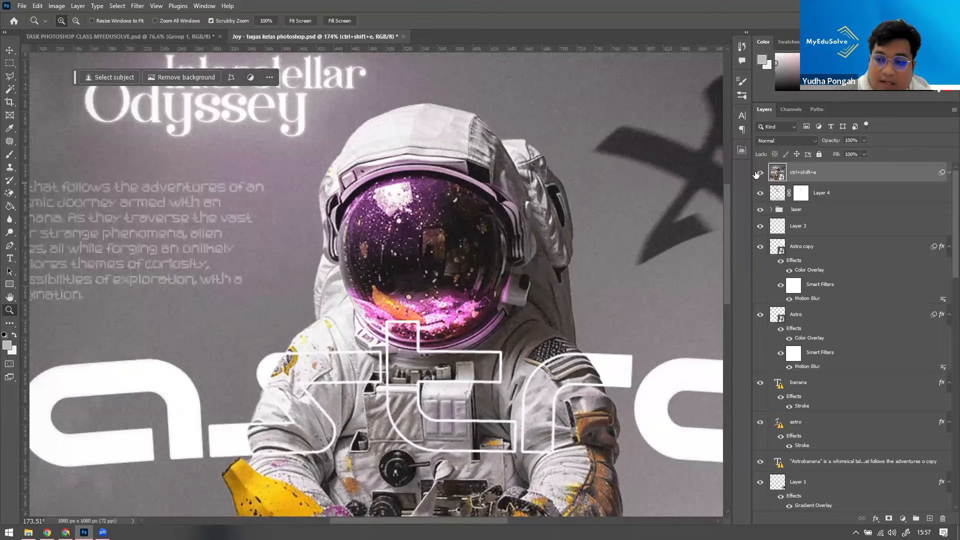
left_click(761, 172)
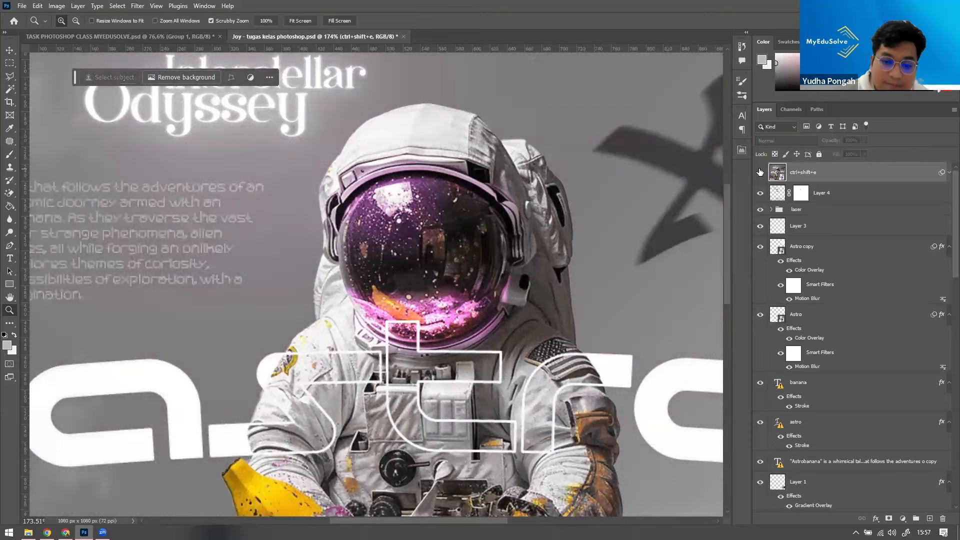
left_click_drag(535, 187, 509, 182)
key("v")
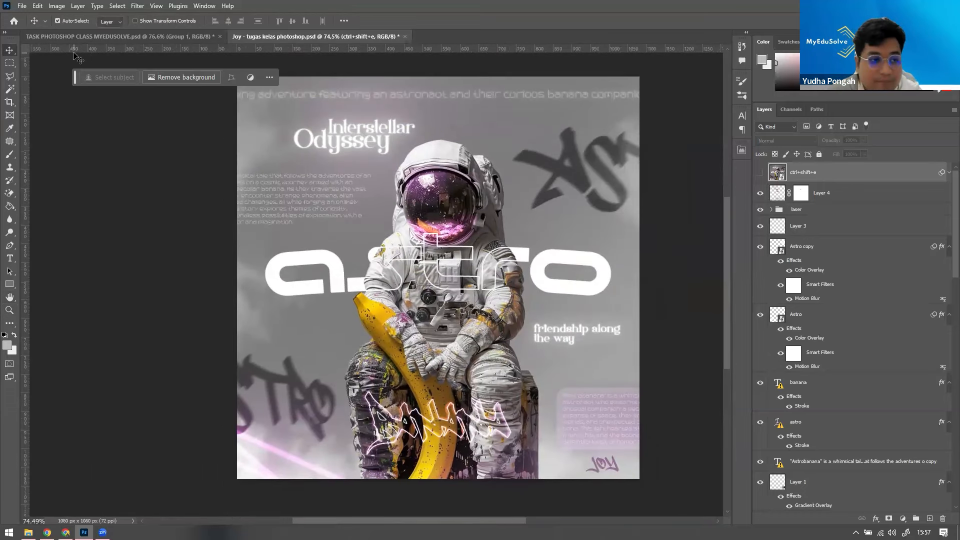
left_click_drag(75, 80, 74, 71)
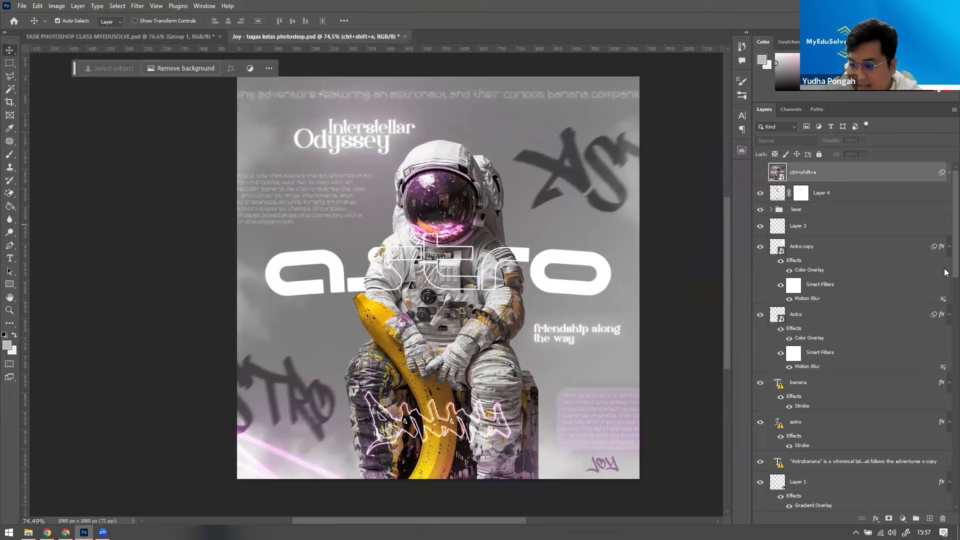
Step: Inspect the background layers, displaying only Color Fill 2 copy and only Curves 1 in turn, and restore the other layers
scroll(945, 396, "down", 3)
scroll(944, 444, "down", 15)
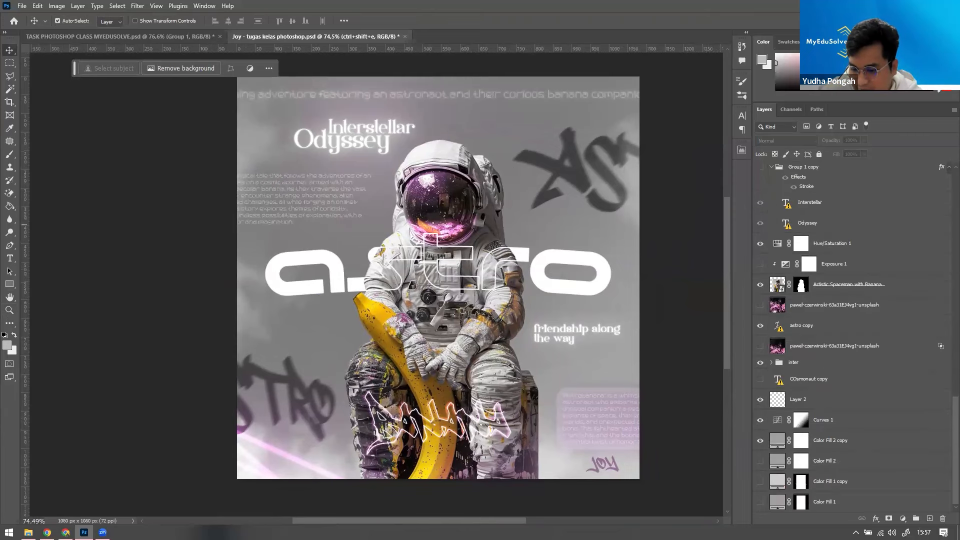
left_click(830, 425)
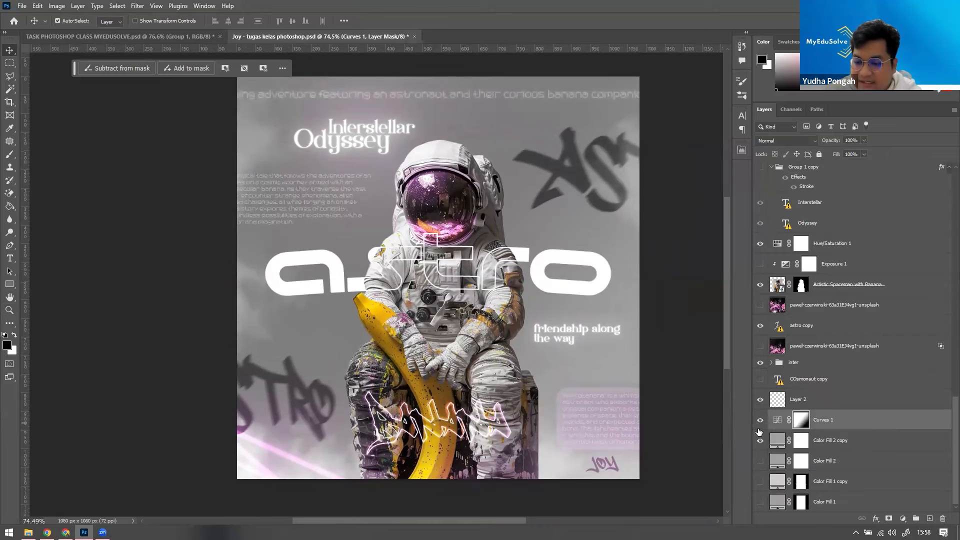
left_click(760, 400)
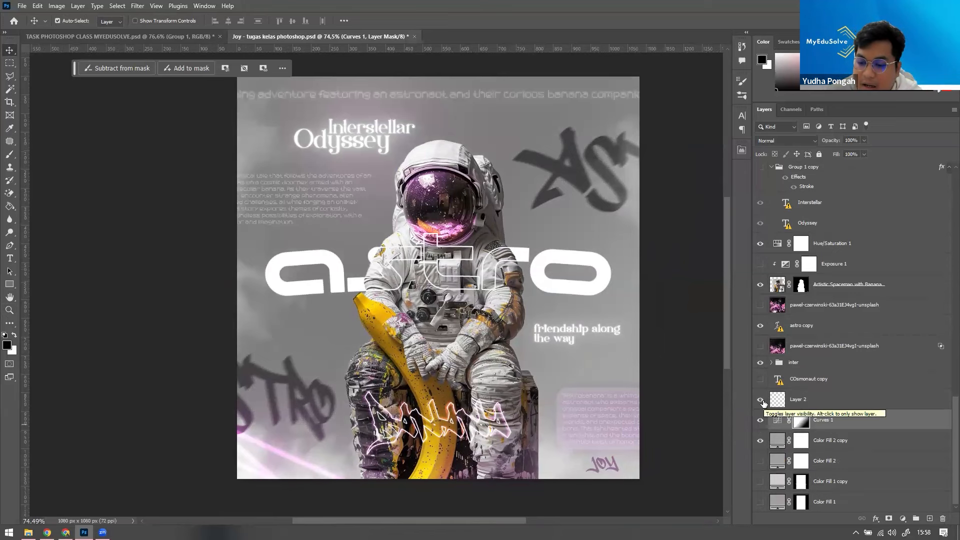
left_click(760, 441, "alt")
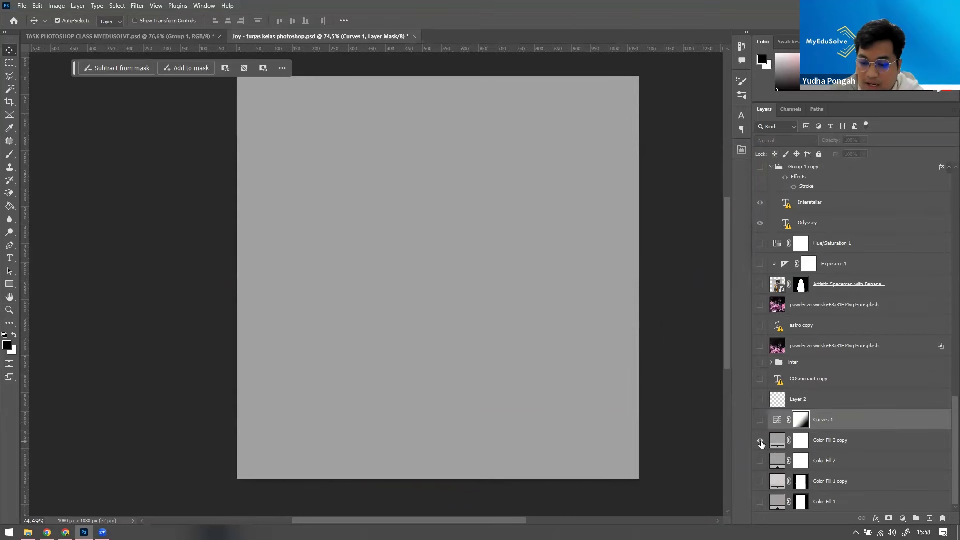
left_click(760, 441, "alt")
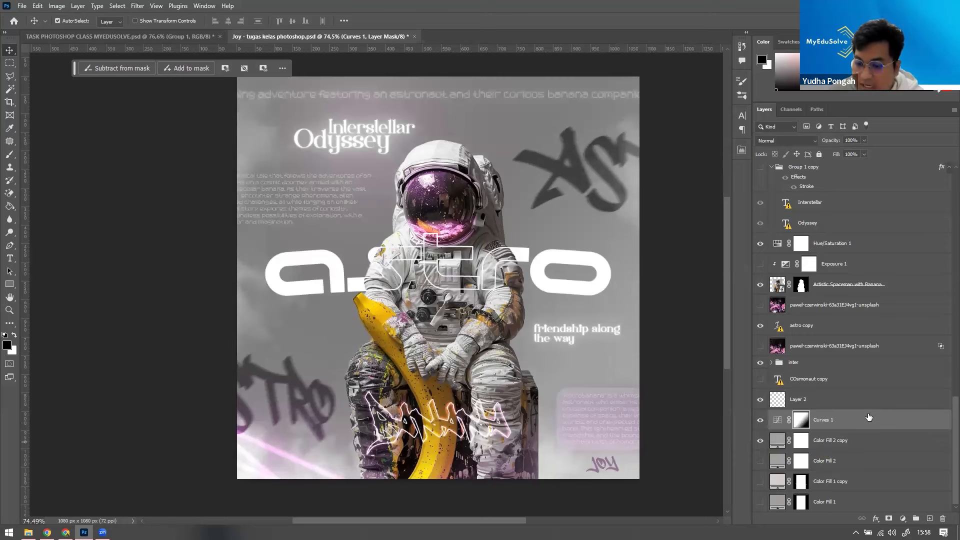
left_click(760, 441, "alt")
left_click(760, 420, "alt")
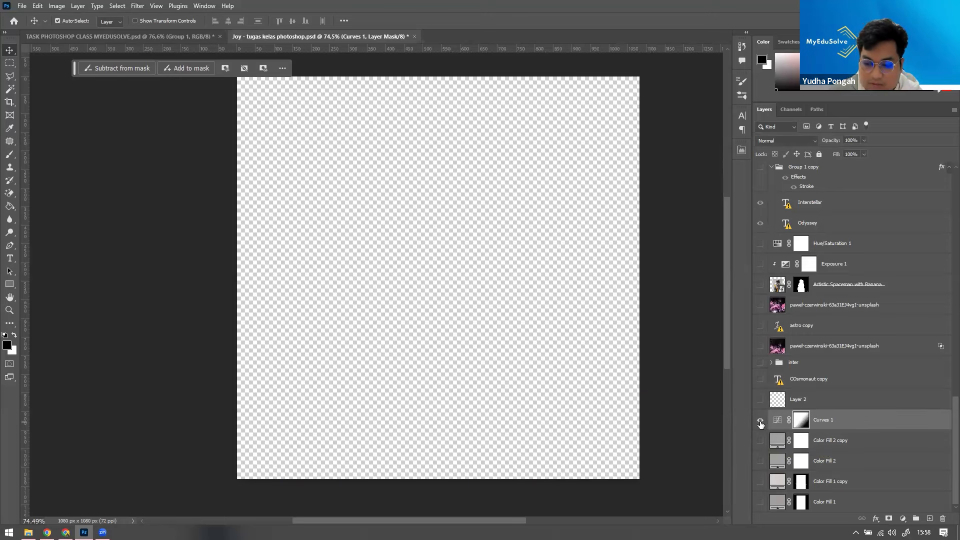
left_click(759, 423, "alt")
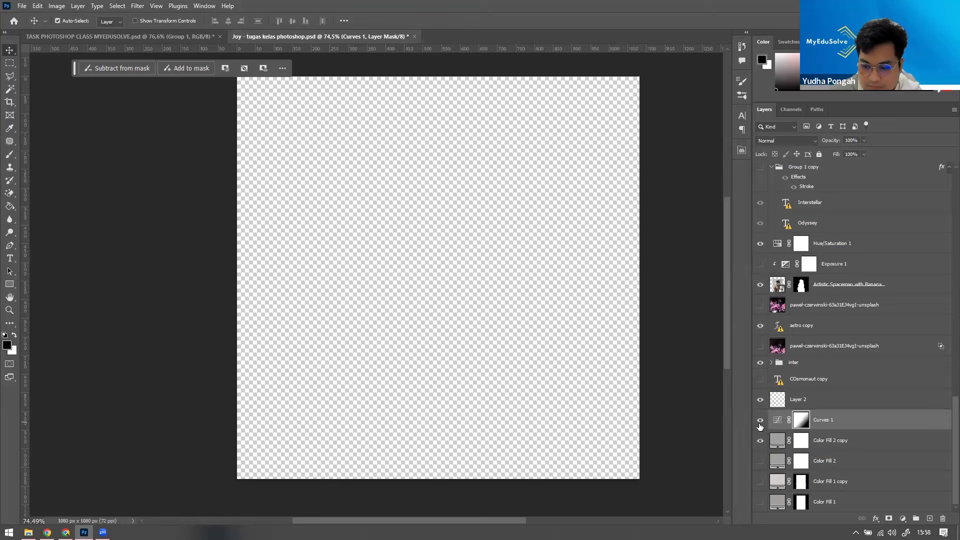
Step: Collapse the top and friend groups in the layer stack
scroll(851, 413, "up", 6)
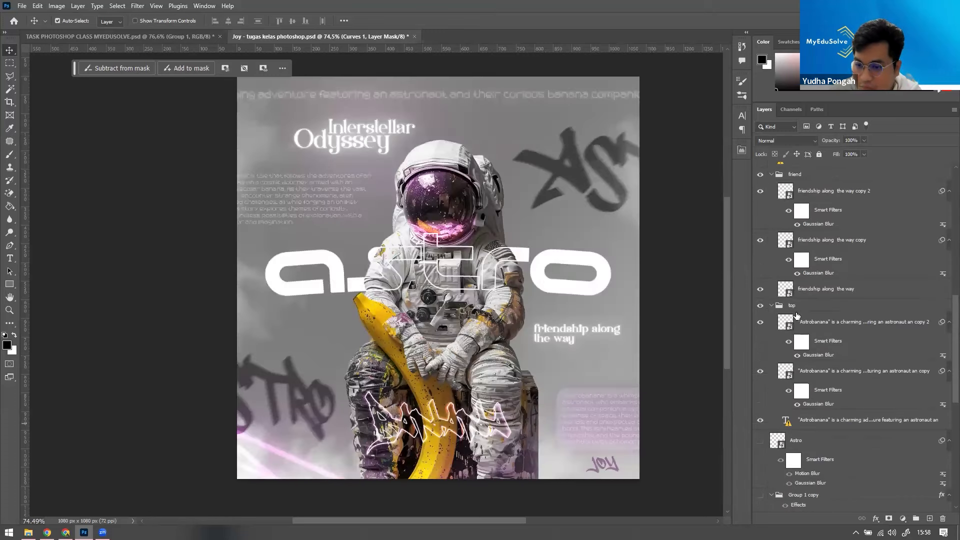
left_click(772, 305)
scroll(772, 300, "up", 3)
left_click(772, 299)
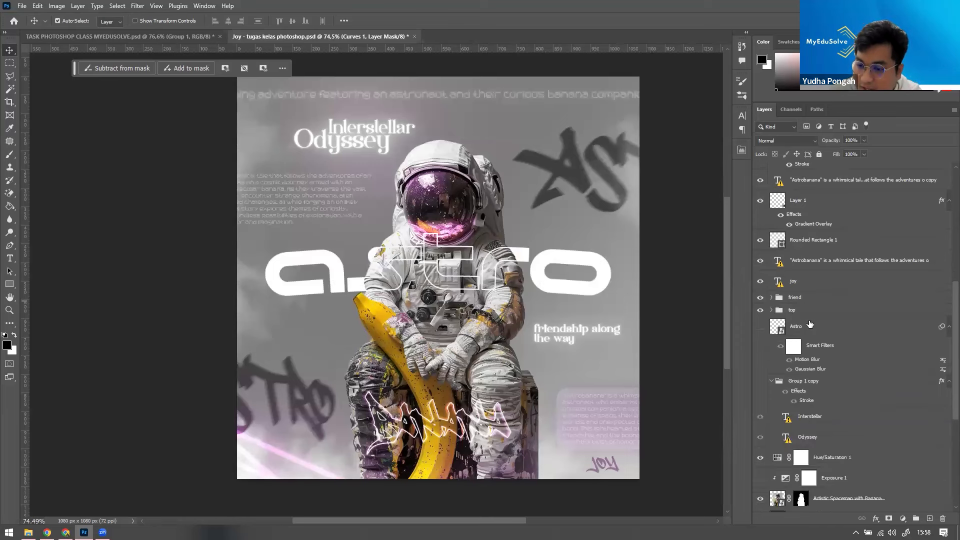
scroll(810, 325, "up", 5)
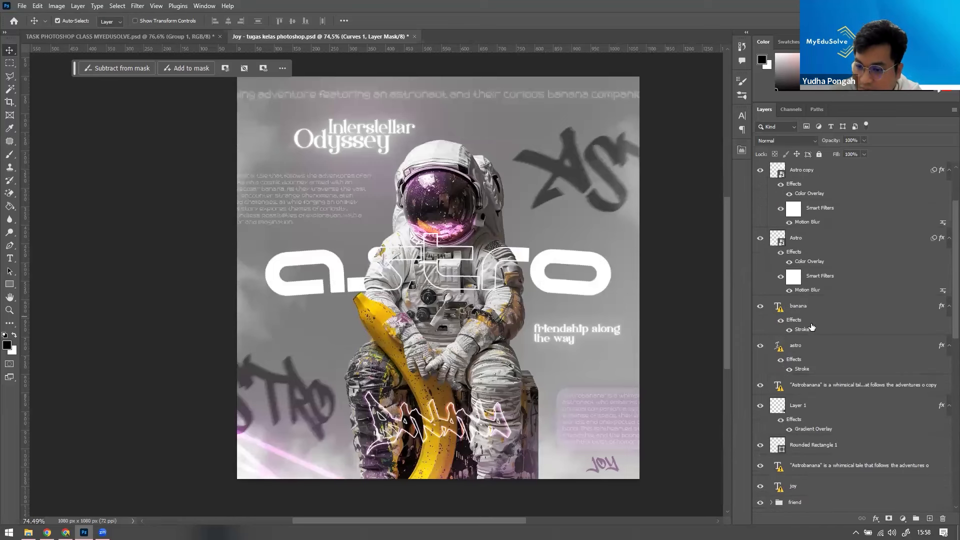
scroll(812, 326, "up", 3)
Step: Select Layer 4 with the Color Dodge blend mode, and toggle it off and on to compare its glow
left_click(854, 197)
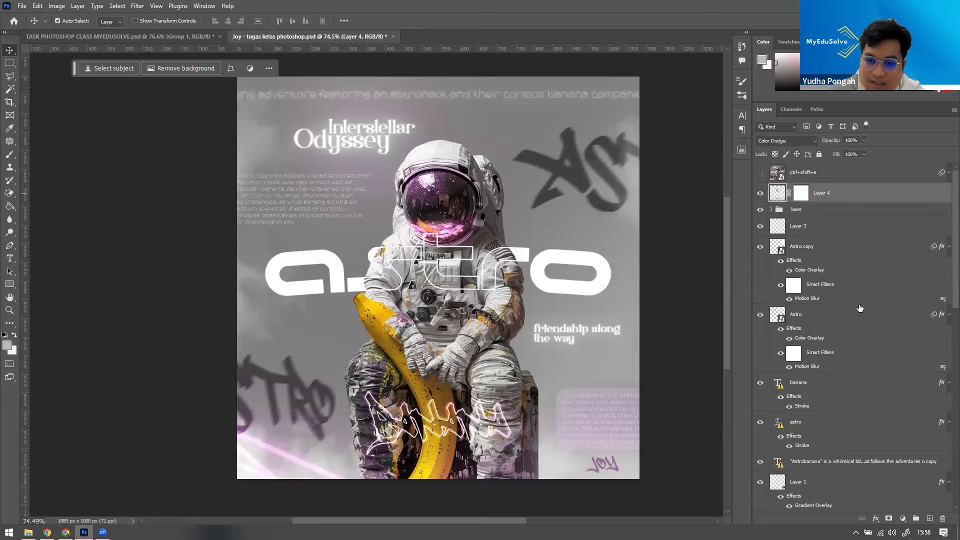
left_click(847, 173)
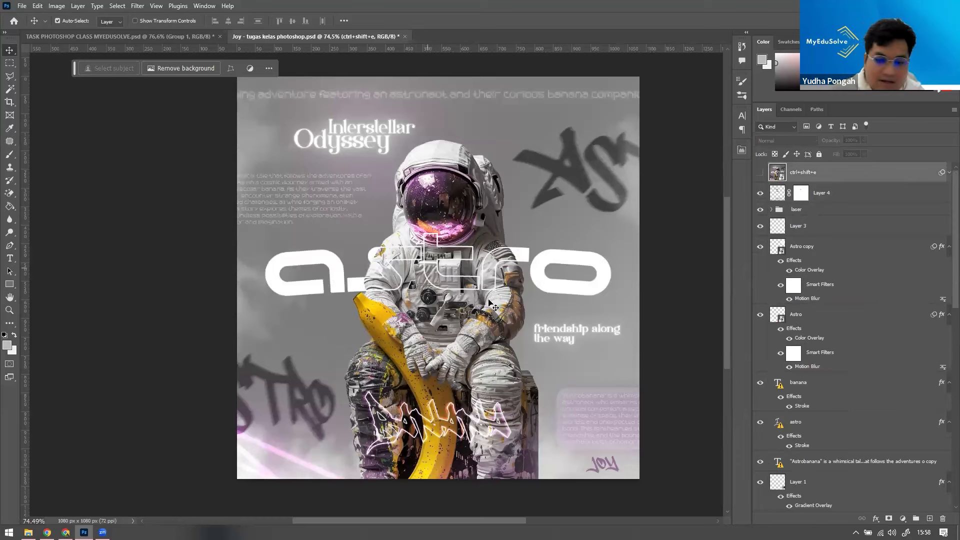
left_click(849, 193)
left_click(760, 194)
left_click(760, 194)
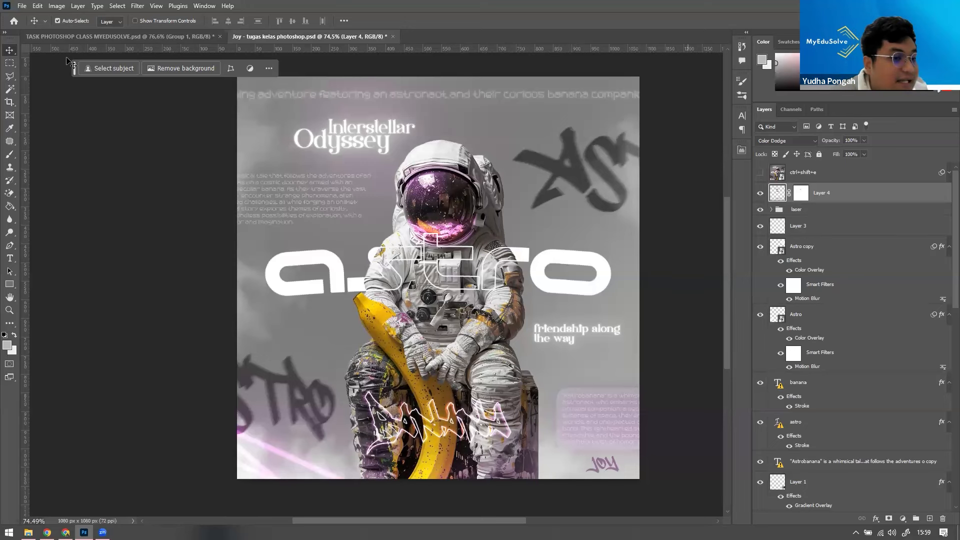
Step: Move the contextual task bar farther from the artwork, view the LET'S RUN AKHI poster, and return to the astronaut poster
left_click_drag(73, 69, 60, 64)
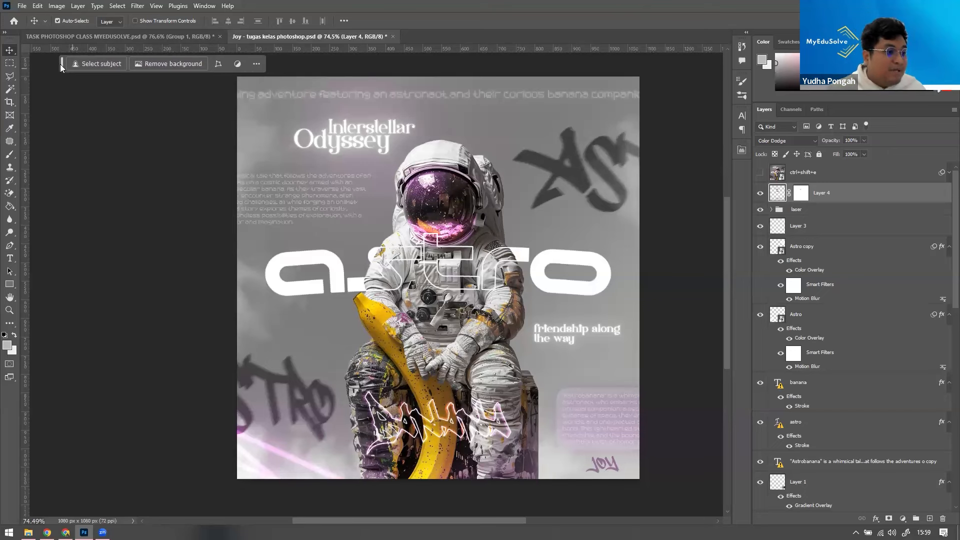
left_click(113, 33)
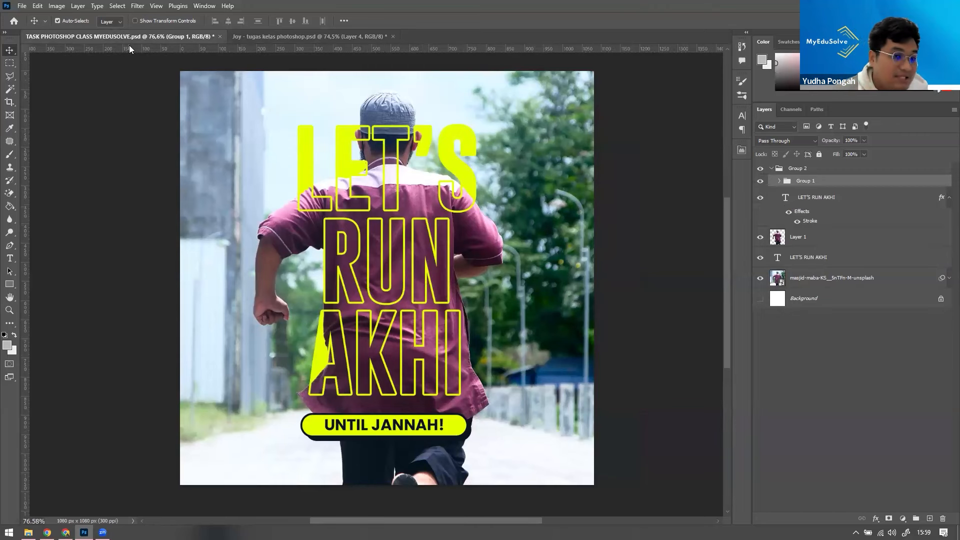
left_click(332, 37)
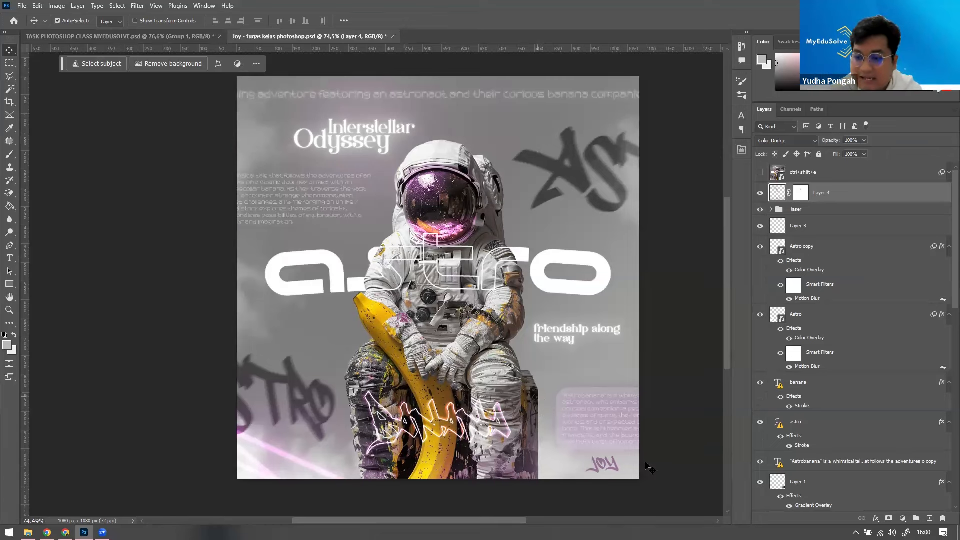
Step: Delete the hidden Astro layer with the Gaussian Blur filter and the hidden Group 1 copy
scroll(851, 340, "down", 1)
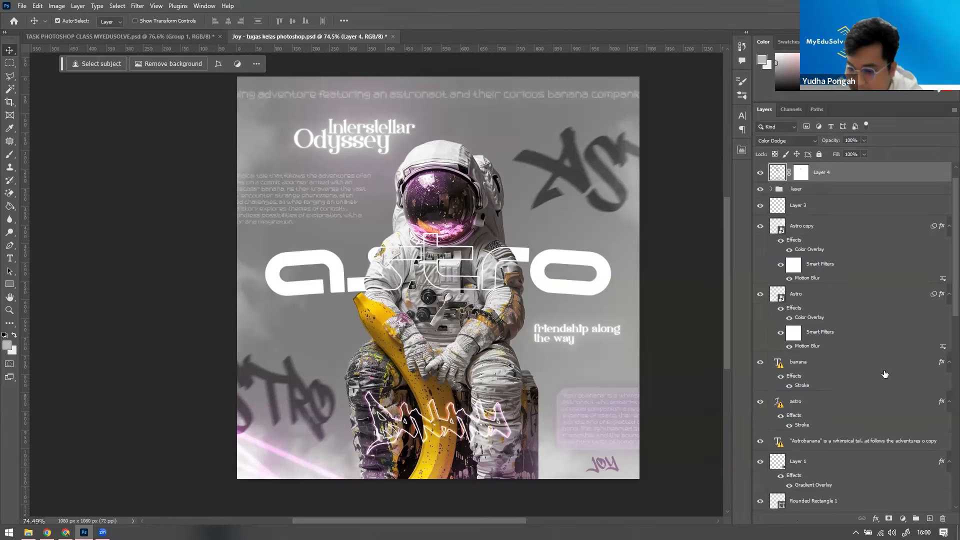
left_click(866, 367)
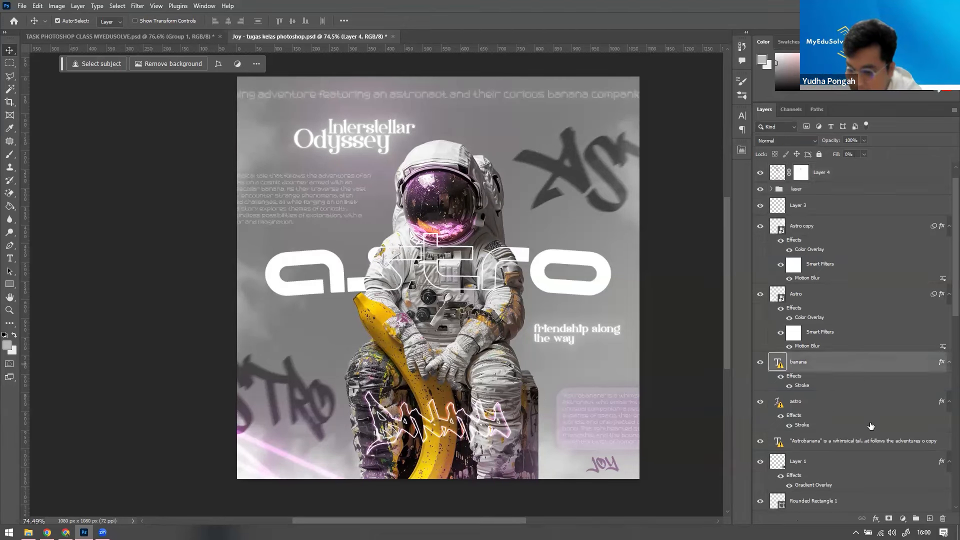
left_click(871, 448, "shift")
left_click(868, 466)
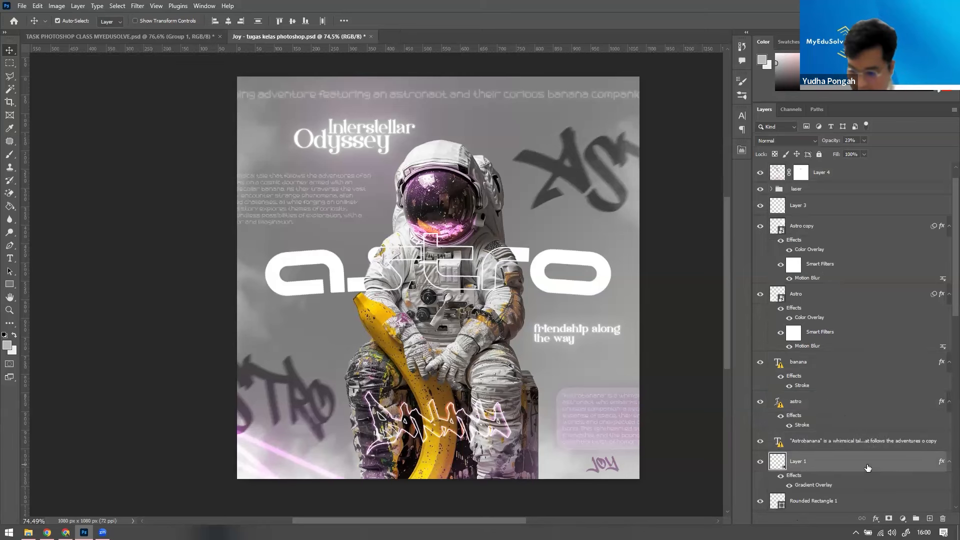
scroll(867, 467, "down", 6)
scroll(867, 467, "down", 1)
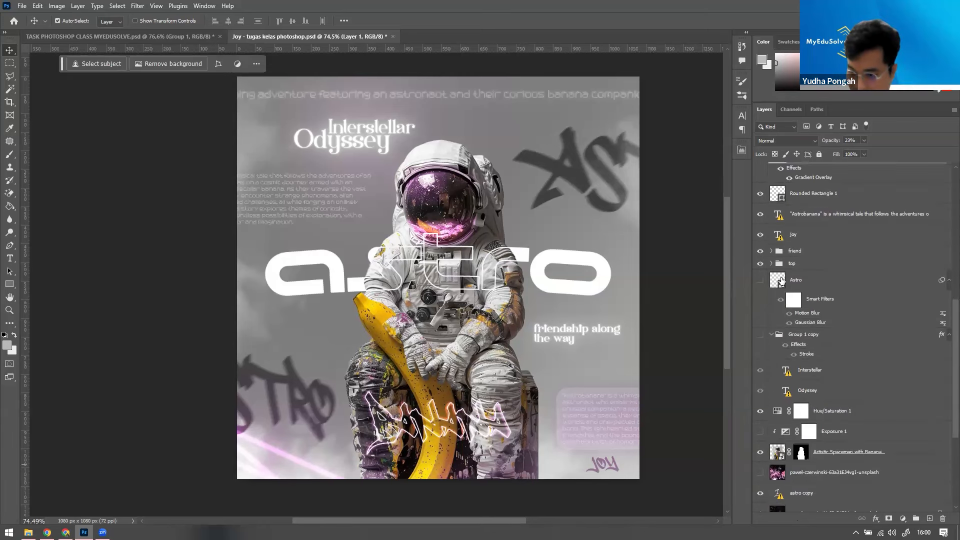
left_click(856, 284)
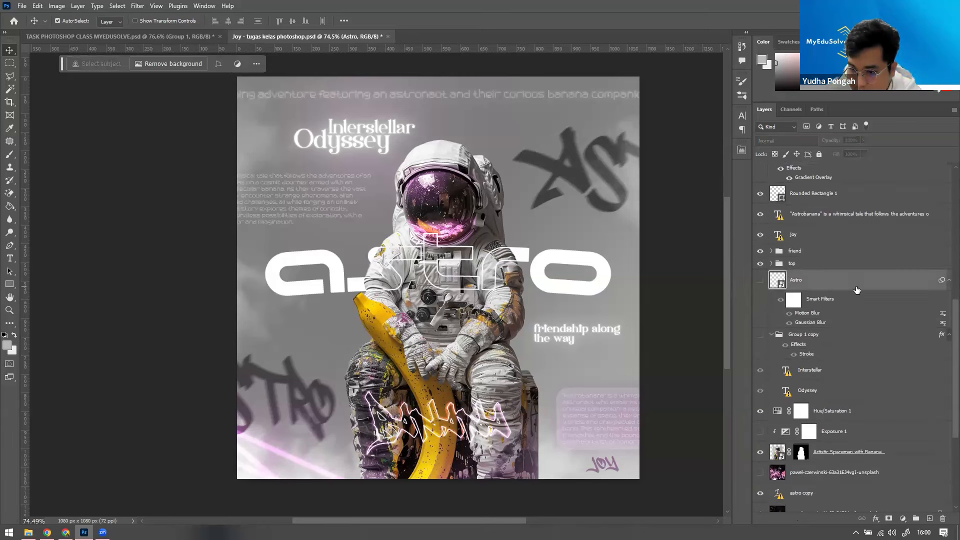
left_click(771, 334)
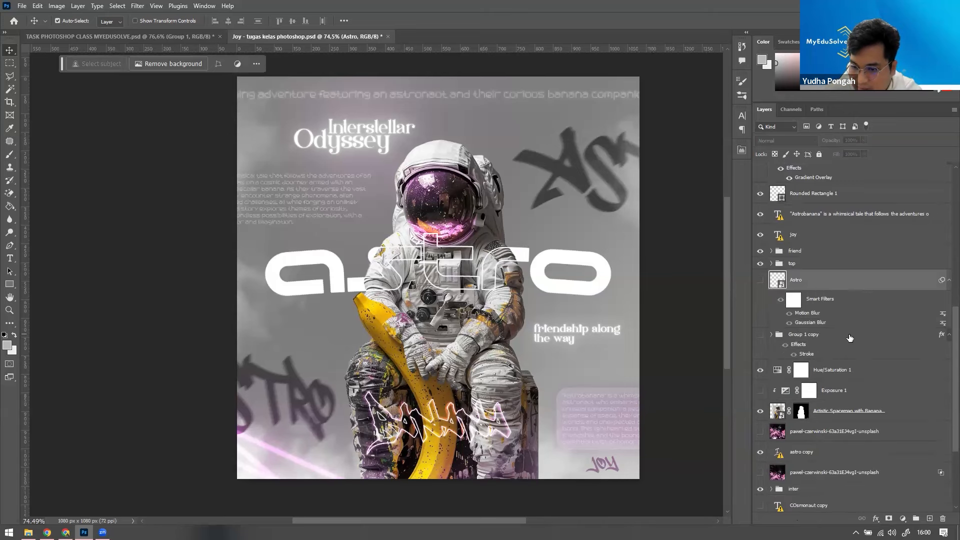
key("Delete")
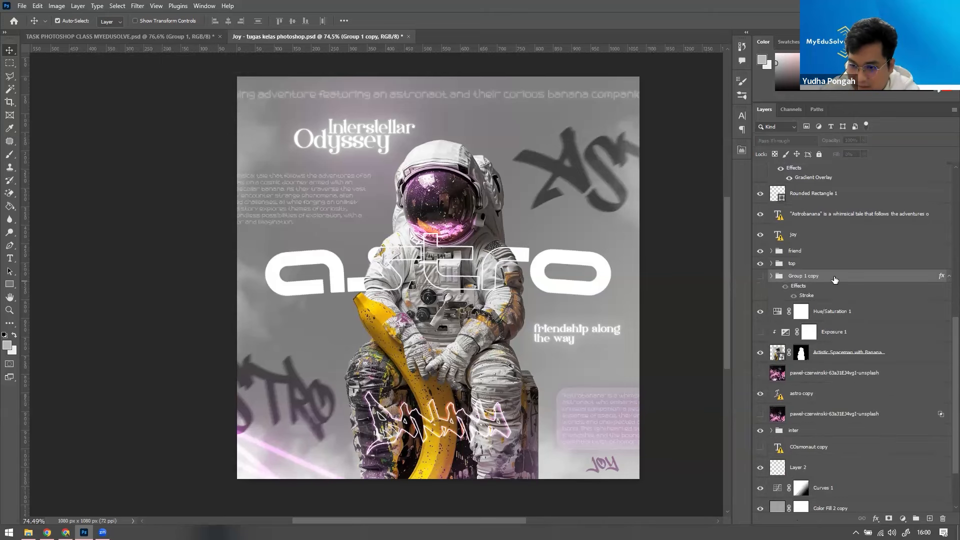
key("Delete")
Step: Delete the hidden Exposure 1 adjustment and both hidden purple texture image layers near the astronaut layer
left_click(880, 308)
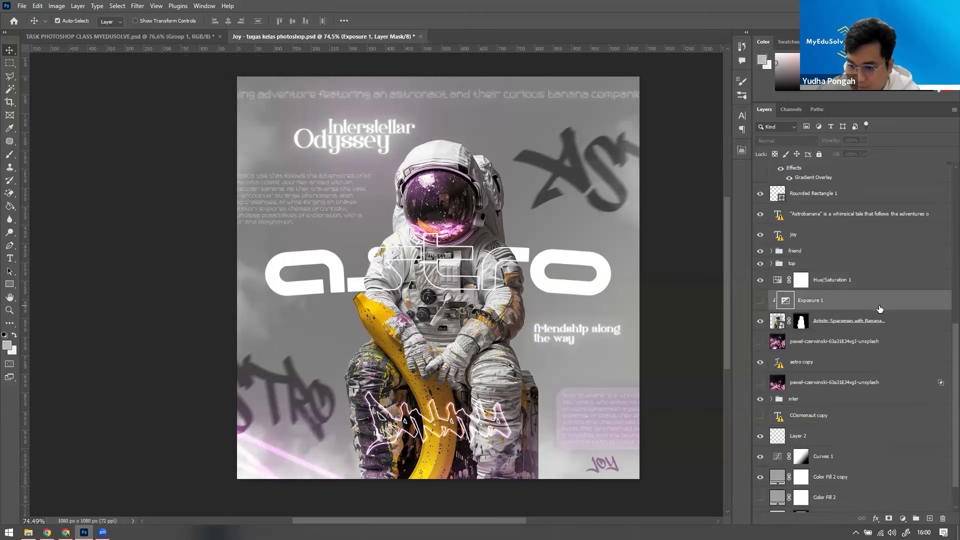
key("Delete")
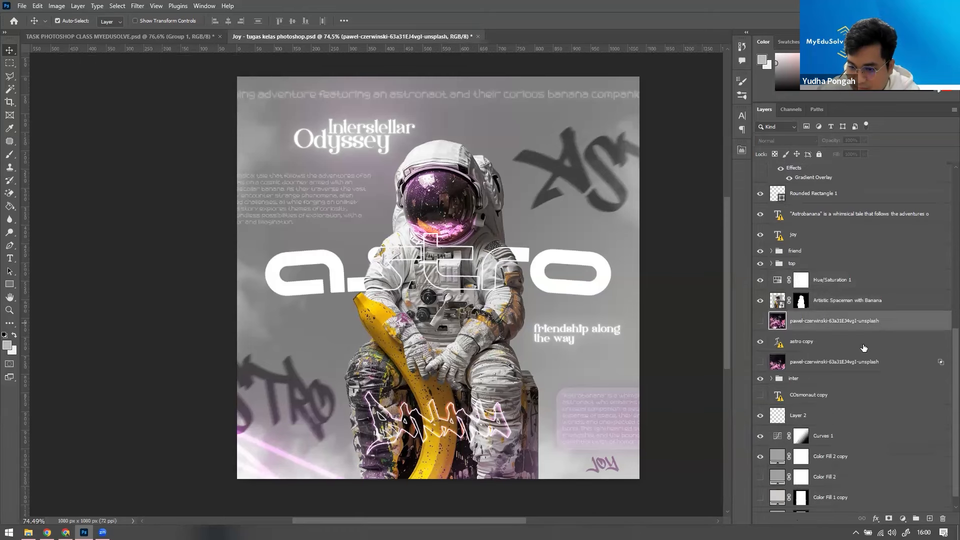
key("Delete")
left_click(835, 351)
key("Delete")
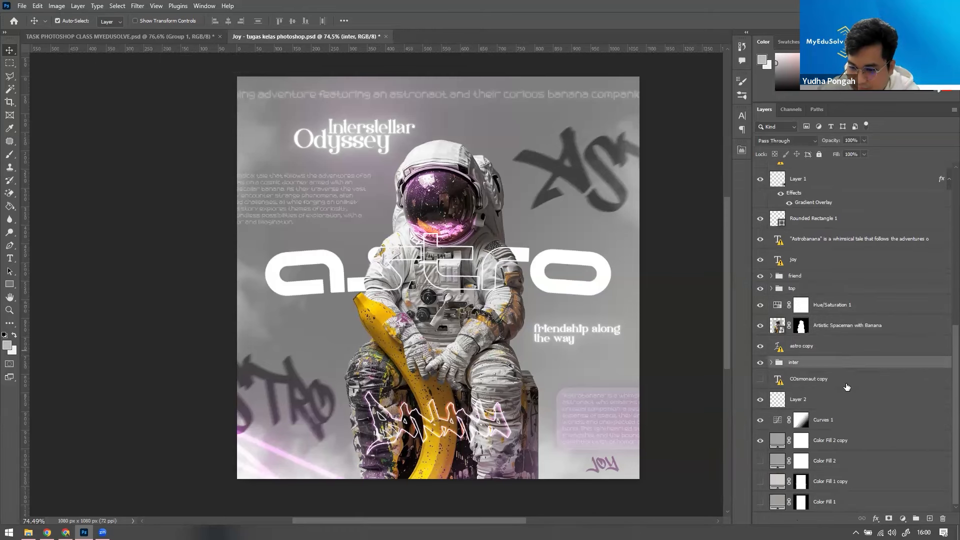
Step: Delete the hidden COsmonaut copy text layer and the hidden Color Fill 2, Color Fill 1 copy and Color Fill 1 layers
left_click(846, 384)
key("Delete")
left_click(868, 464)
key("Delete")
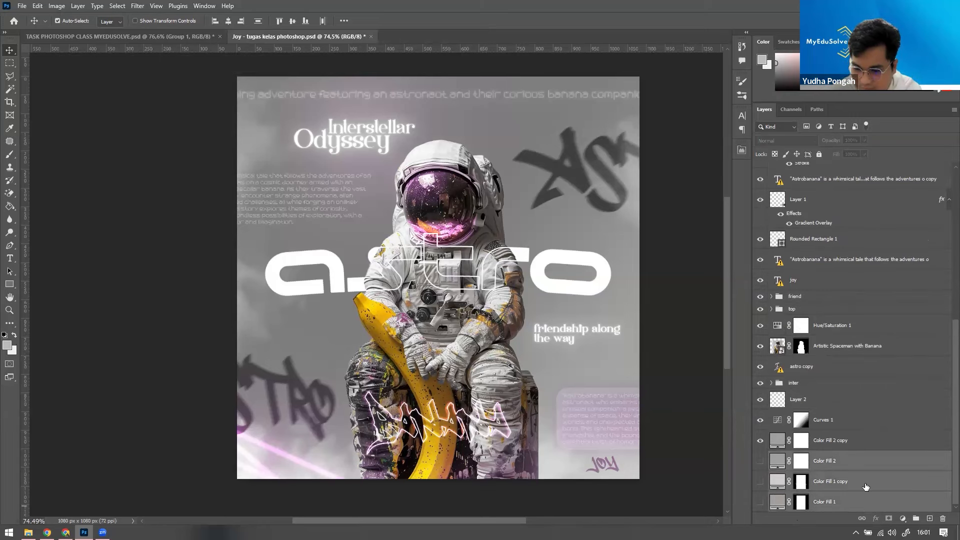
Step: Review the remaining layer stack and toggle the inter group off and on to see its contribution
scroll(865, 468, "up", 10)
scroll(868, 426, "up", 3)
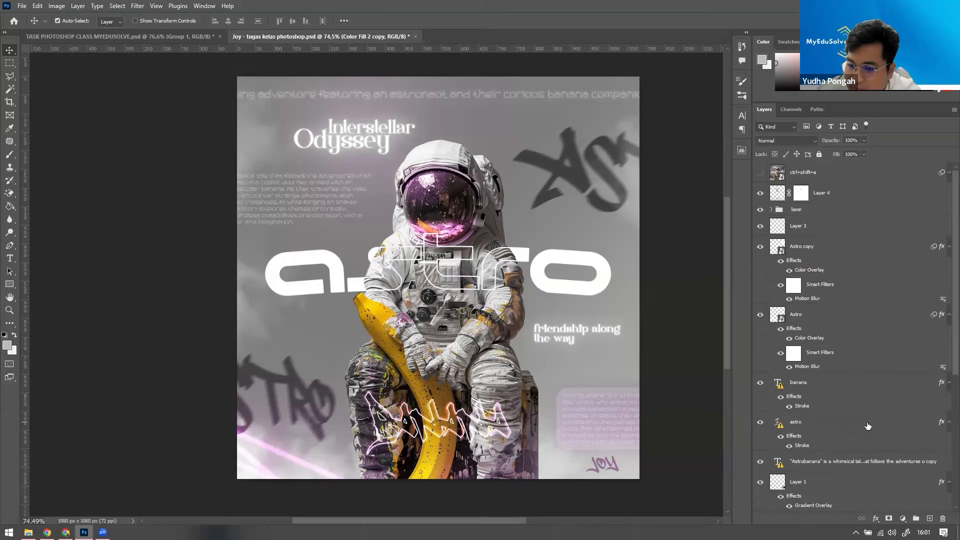
scroll(854, 299, "down", 10)
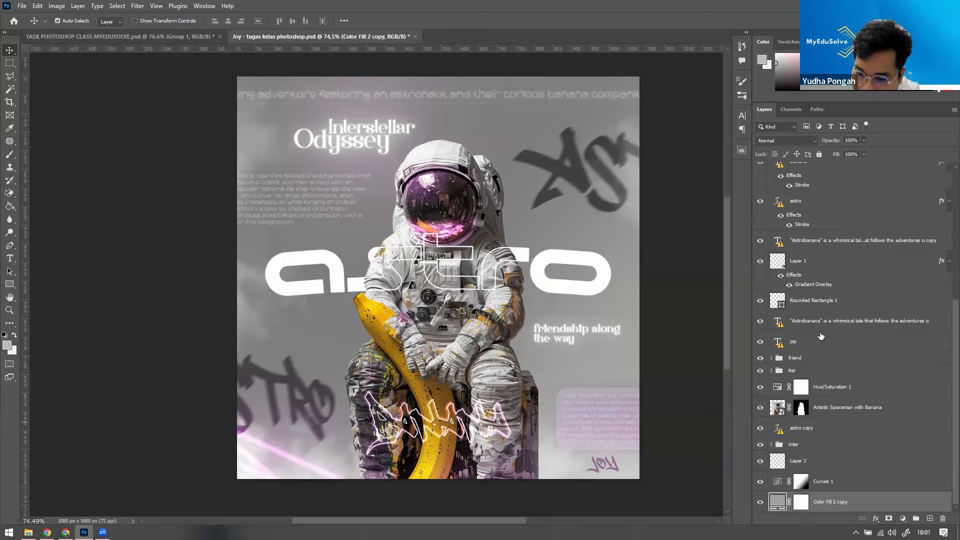
left_click(780, 448)
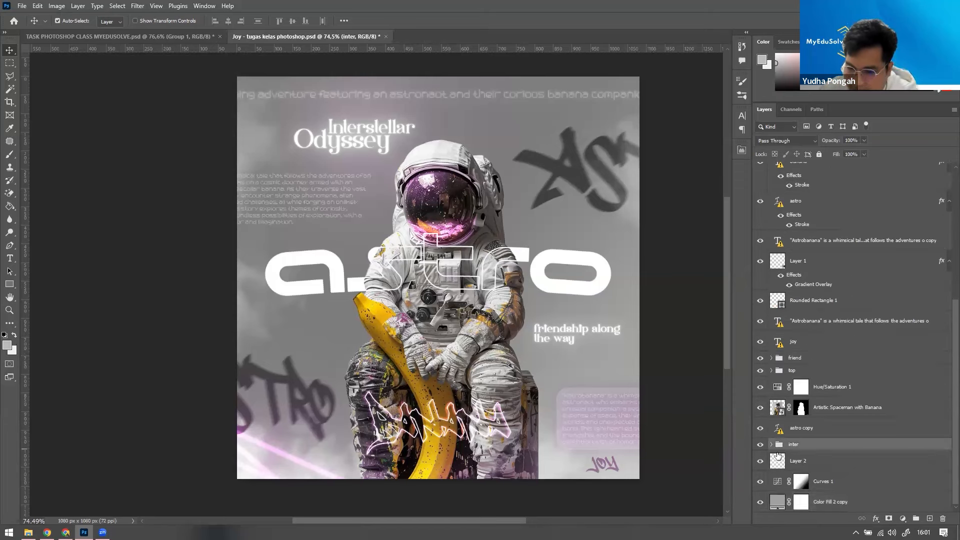
left_click(760, 444)
left_click(760, 444)
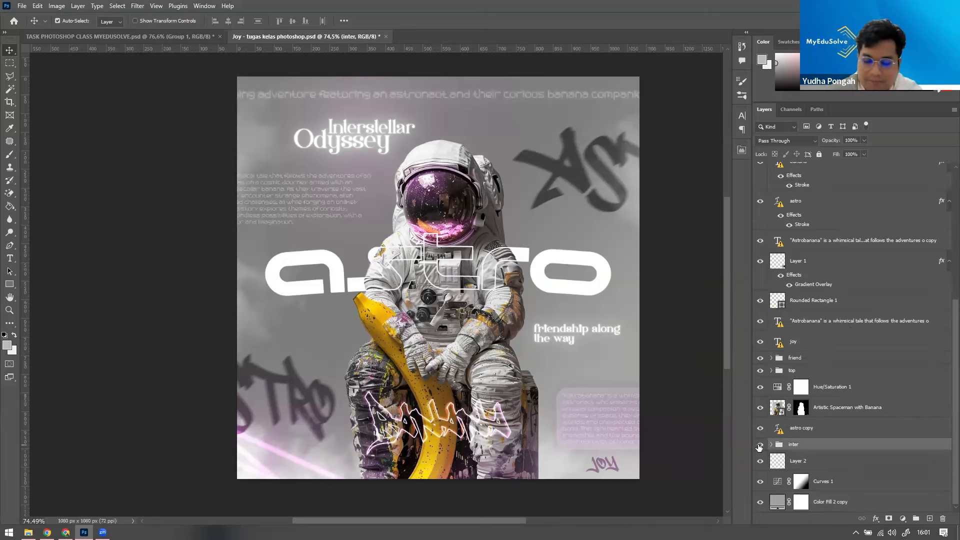
Step: Group Layer 2, Curves 1 and Color Fill 2 copy together as the background group
left_click(826, 465)
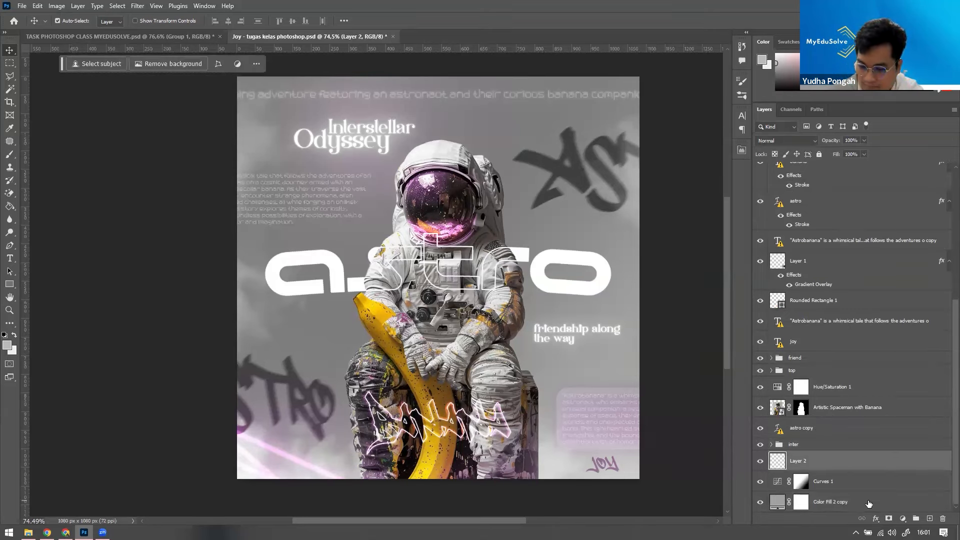
left_click(869, 504, "shift")
key("ctrl+g")
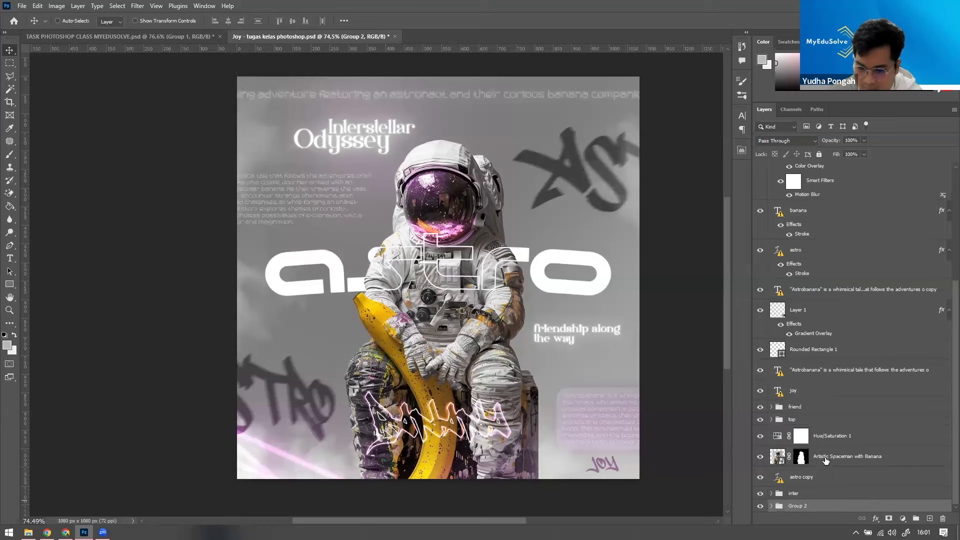
Step: Toggle the background group Group 2 off and on, and display it alone with all other layers hidden
key("ctrl+comma")
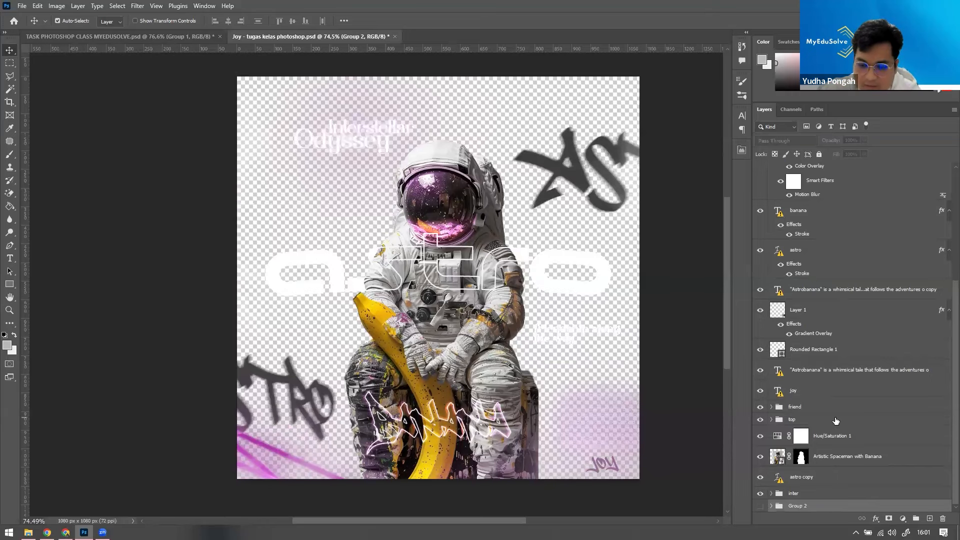
left_click(760, 507)
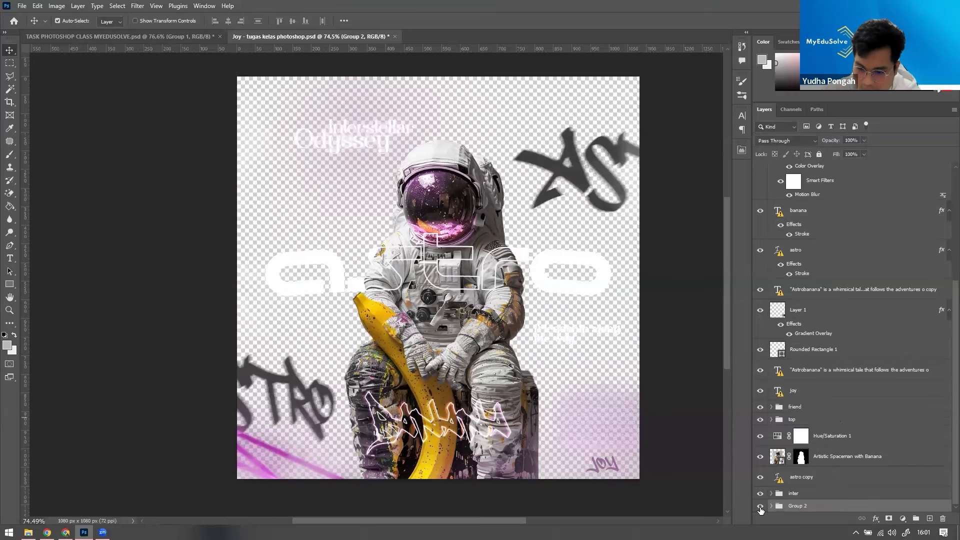
left_click(760, 507, "alt")
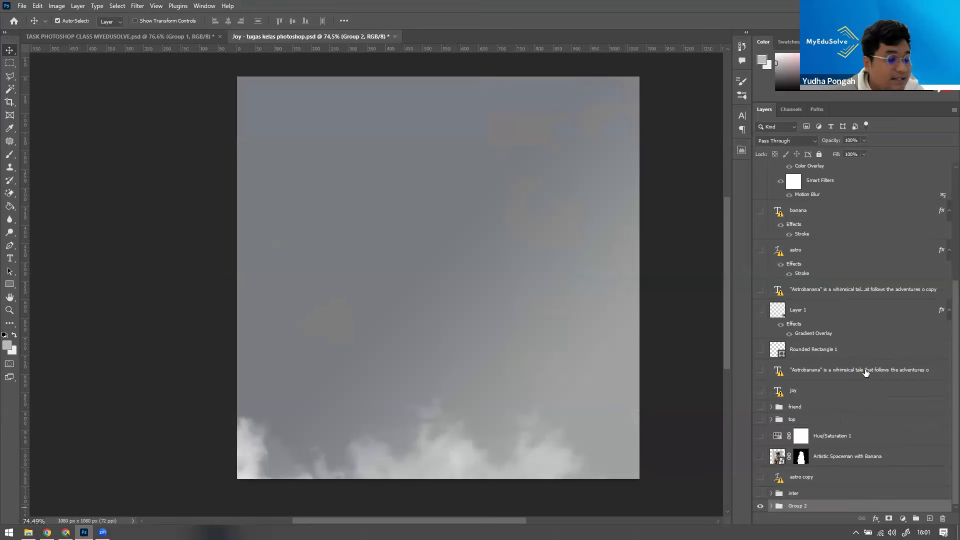
Step: Expand Group 2, hide Layer 2 and Curves 1, and select Color Fill 2 copy
left_click(771, 506)
left_click(760, 461)
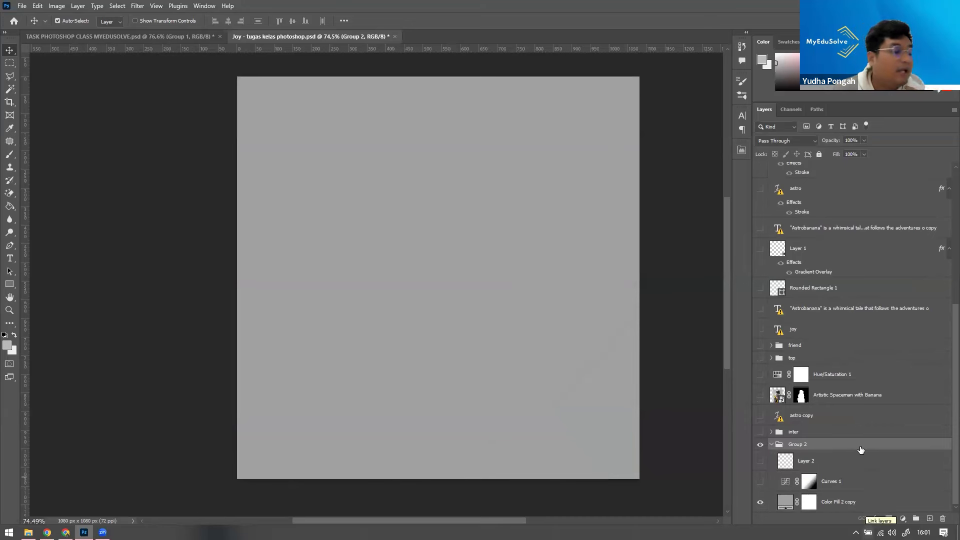
key("alt+bracketleft")
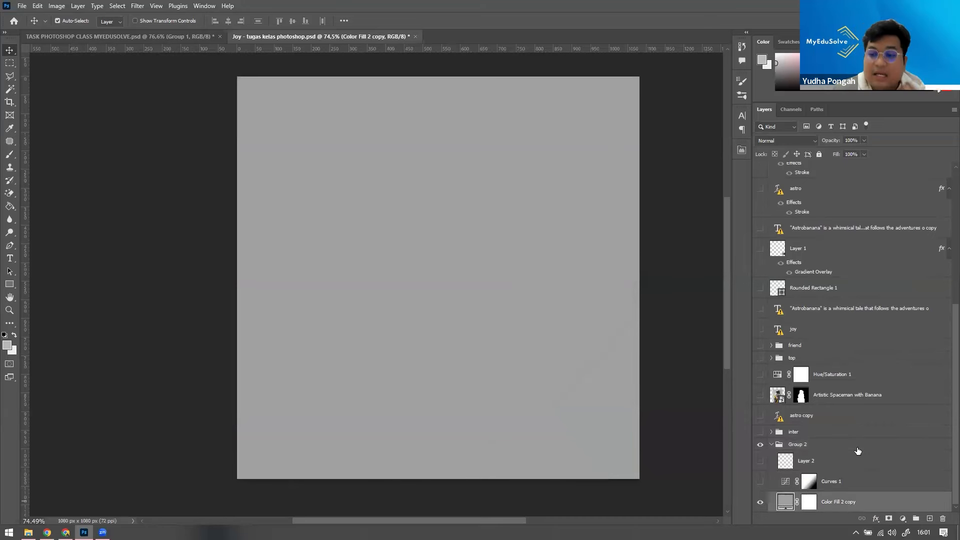
left_click(903, 518)
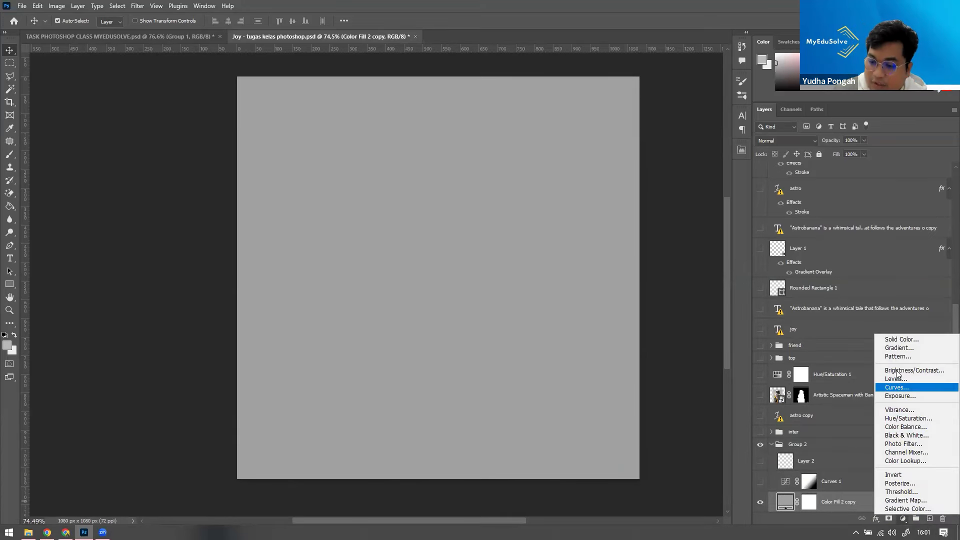
left_click(901, 341)
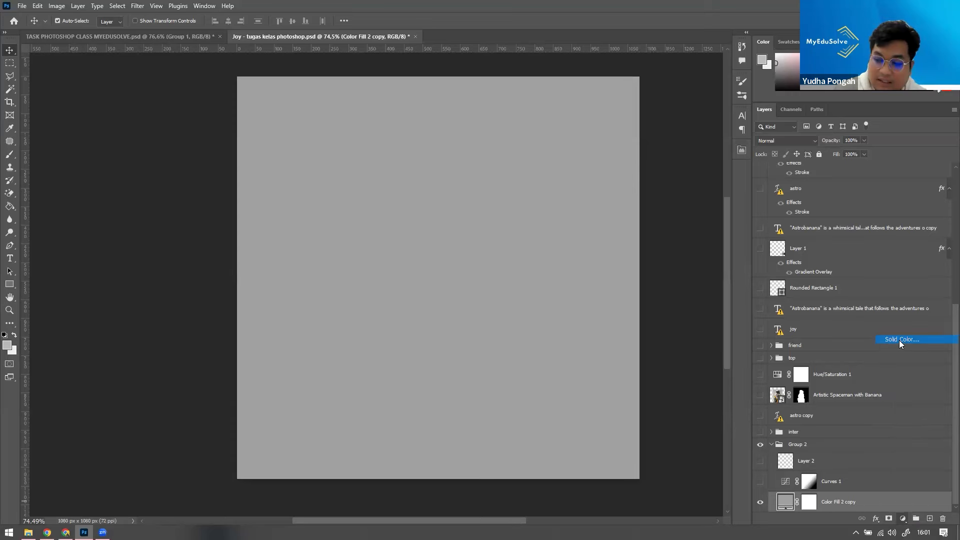
left_click_drag(735, 245, 752, 265)
left_click(796, 281)
left_click(783, 225)
left_click(899, 200)
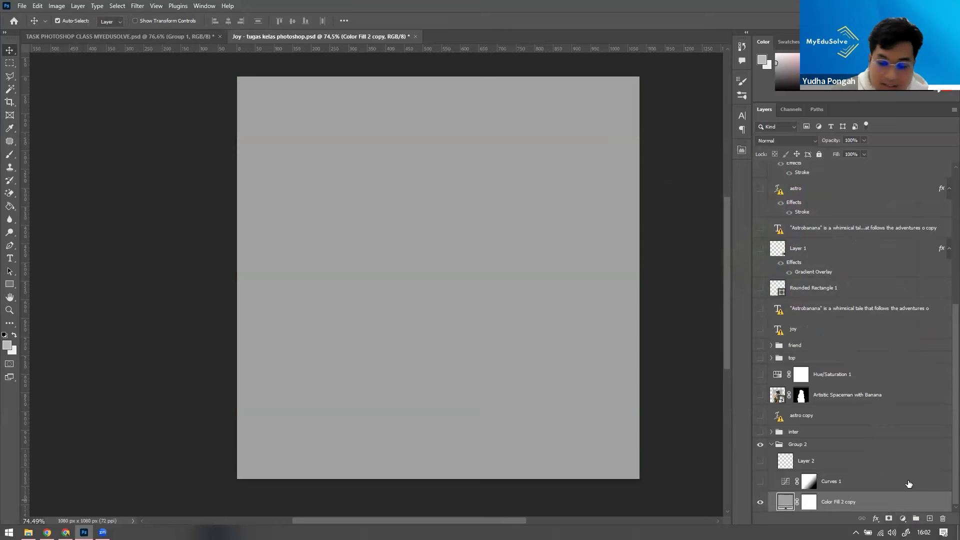
Step: Toggle the Curves 1 adjustment on and off to compare its masked shading over the plain grey fill
left_click(760, 482)
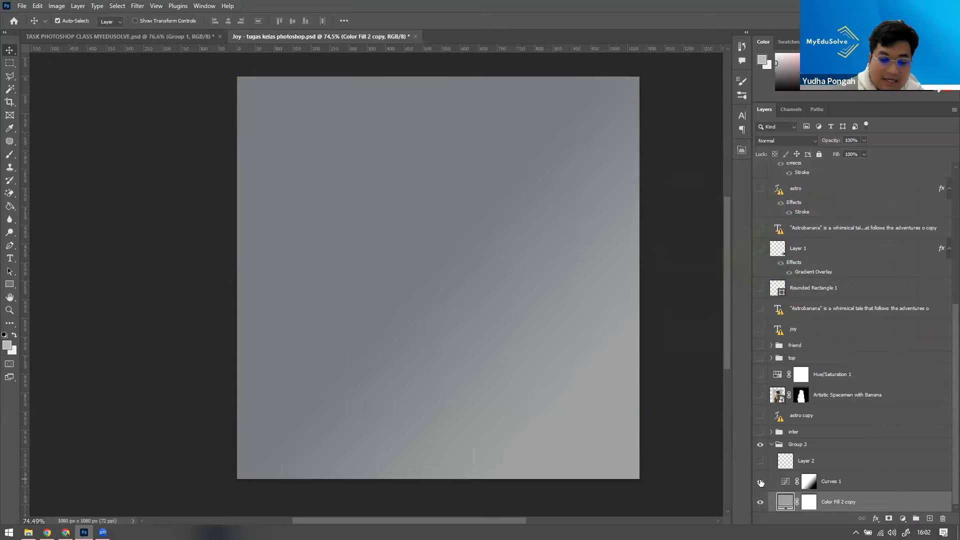
left_click(761, 482)
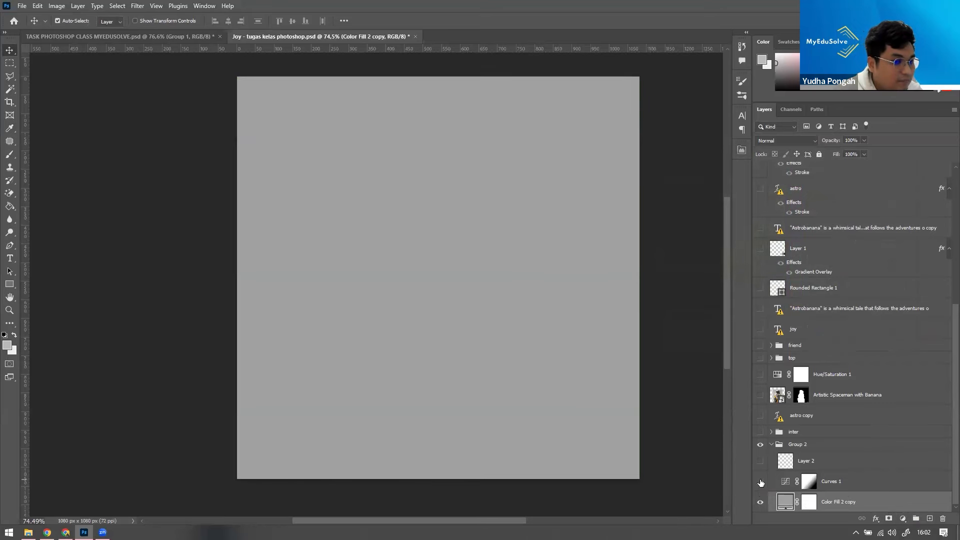
left_click(760, 482)
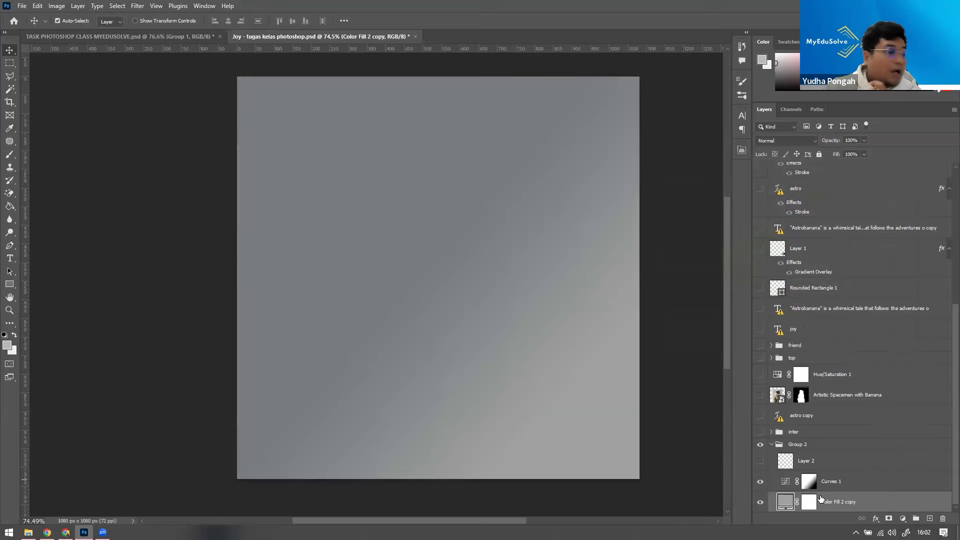
left_click(760, 484)
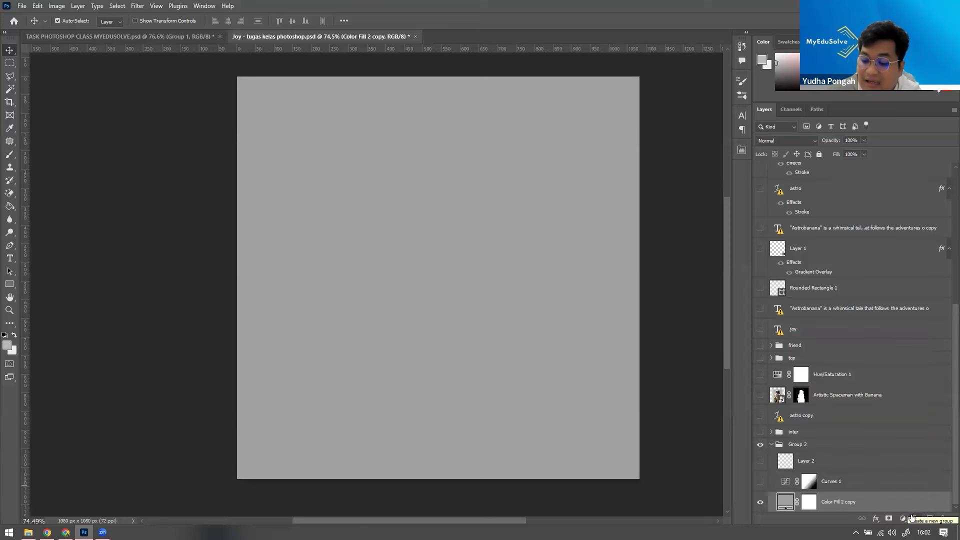
Step: Add a new empty layer directly above Color Fill 2 copy and choose the Brush Tool
left_click(930, 518)
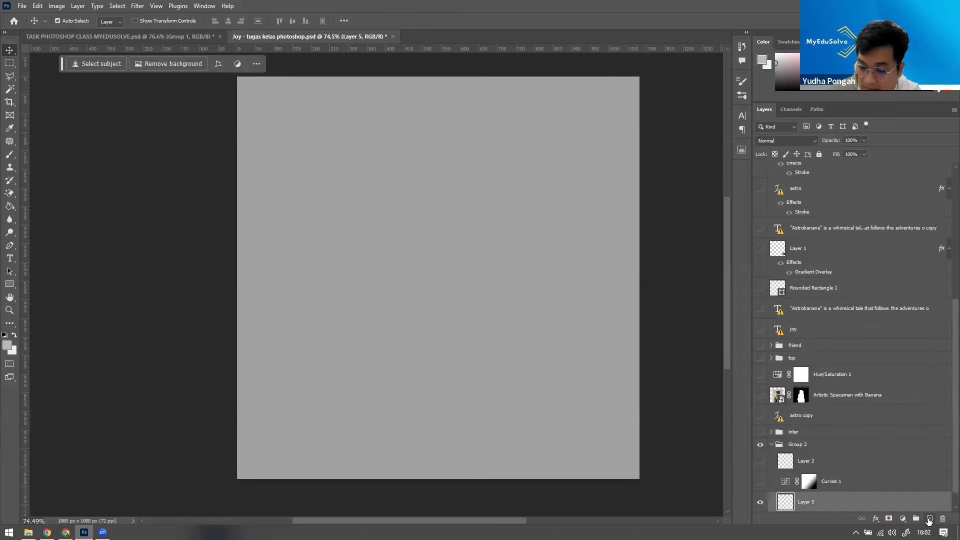
key("b")
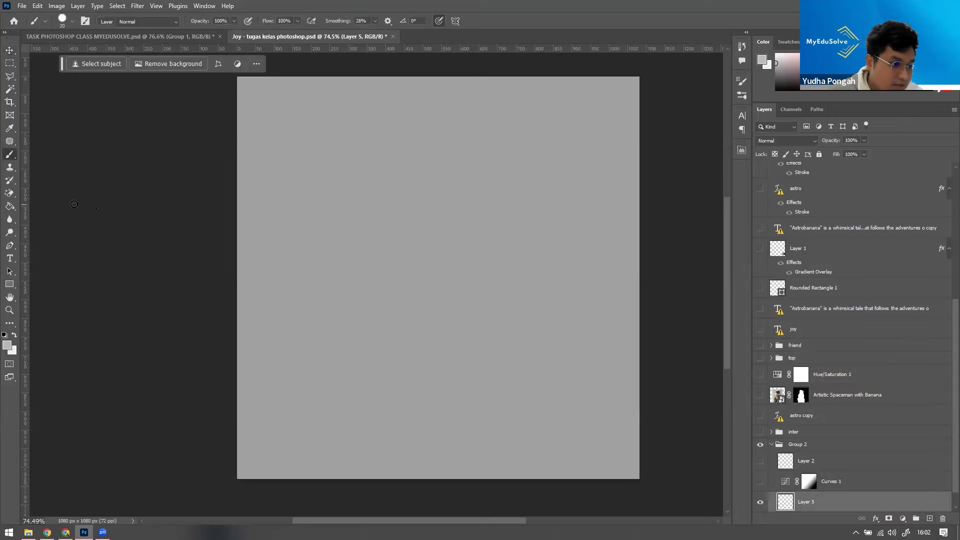
right_click(10, 156)
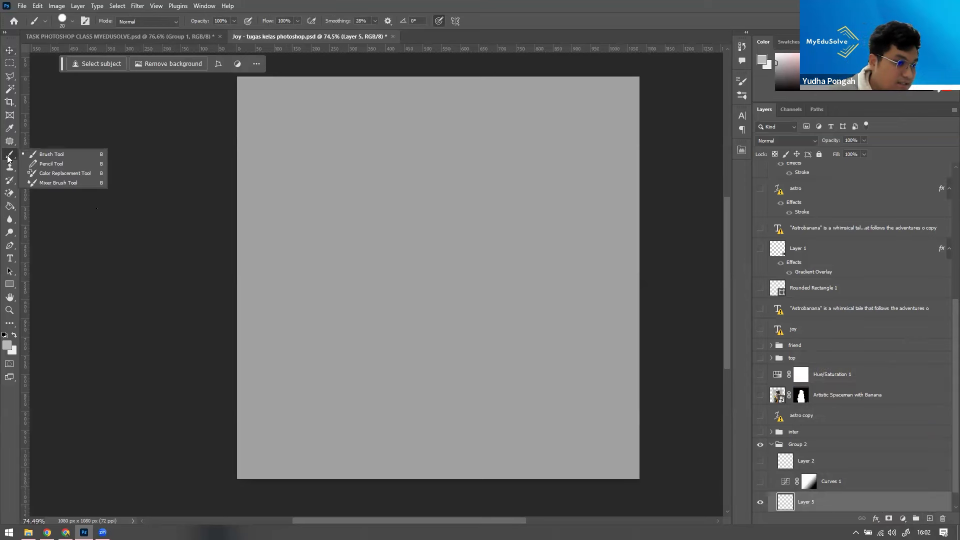
left_click(52, 155)
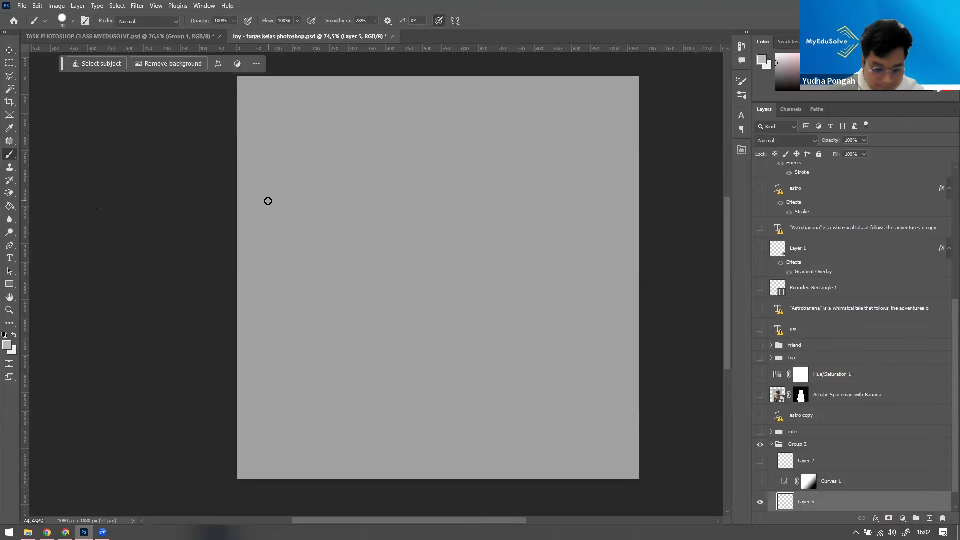
Step: Enlarge the brush to 175 px, try a hard-edged light grey stroke over the canvas's upper-left corner, and undo it
key("bracketright")
key("bracketright")
key("bracketright")
key("bracketright")
key("bracketright")
key("bracketright")
key("bracketright")
key("bracketright")
key("bracketright")
key("bracketright")
key("bracketright")
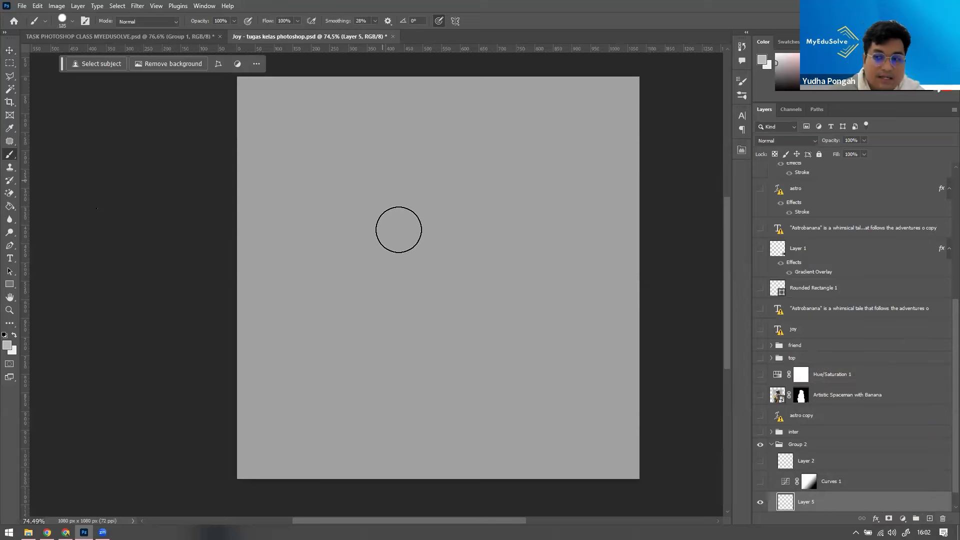
mouse_move(262, 108)
left_mouse_down()
mouse_move(294, 161)
mouse_move(240, 215)
left_mouse_up()
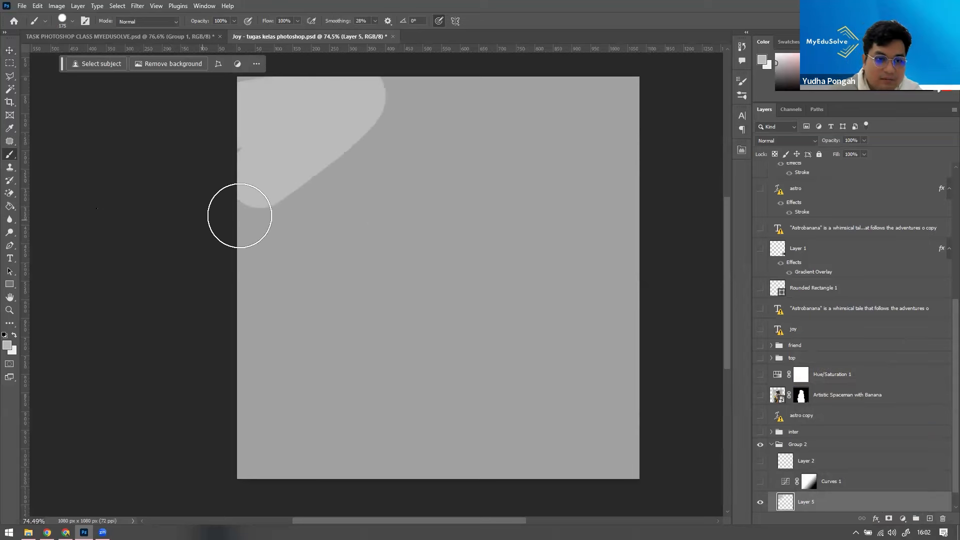
key("ctrl+z")
Step: Using the Soft Round brush at 0% hardness and 700 px, paint light grey over the upper-left half of the canvas on Layer 5
right_click(379, 224)
left_click(450, 344)
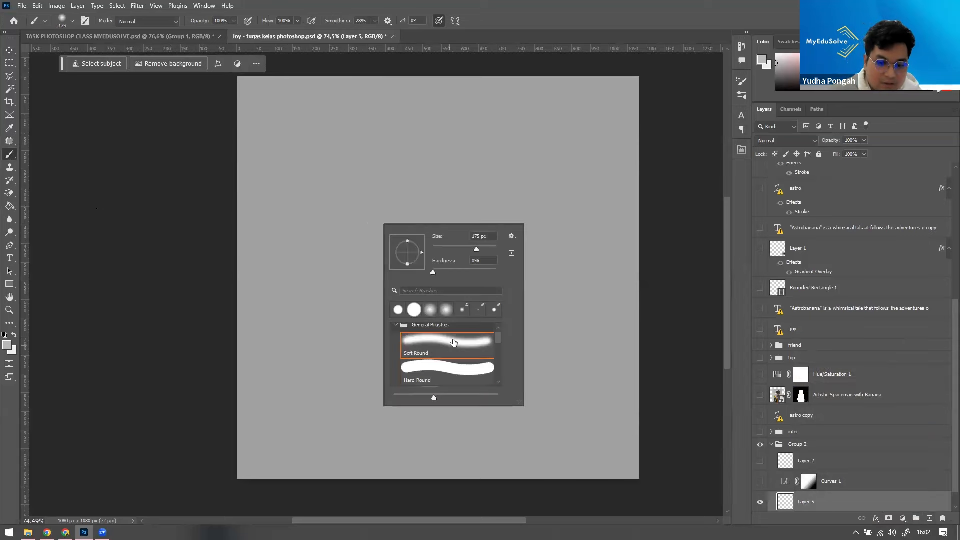
left_click(433, 273)
left_click_drag(210, 105, 336, 57)
key("]")
key("]")
key("]")
key("]")
key("]")
key("]")
key("]")
mouse_move(212, 165)
left_mouse_down()
mouse_move(270, 155)
mouse_move(220, 305)
mouse_move(495, 140)
mouse_move(500, 205)
mouse_move(310, 285)
left_mouse_up()
Step: Toggle Layer 5 off and on to compare the painted light area with the plain grey fill
left_click(757, 503)
left_click(757, 502)
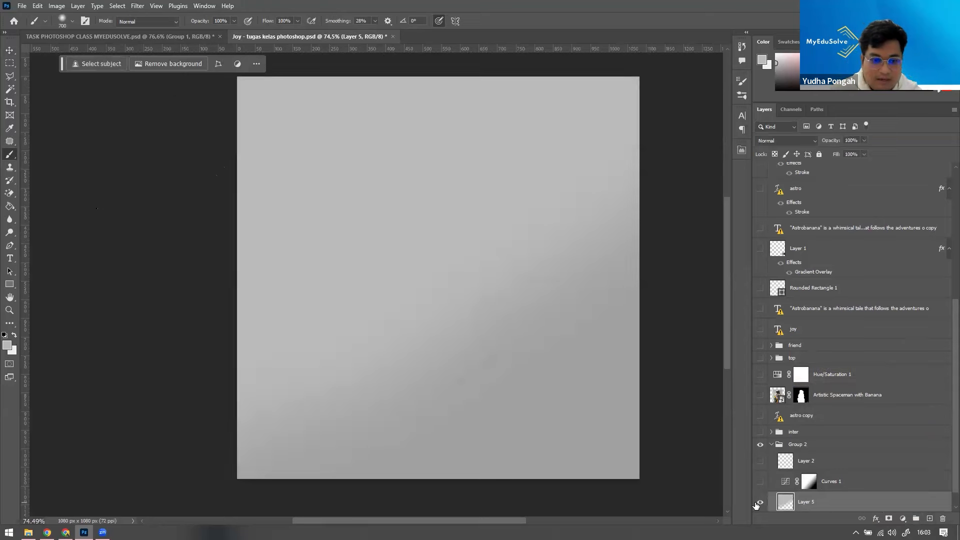
left_click(757, 502)
left_click(757, 502)
left_click(757, 503)
left_click(757, 502)
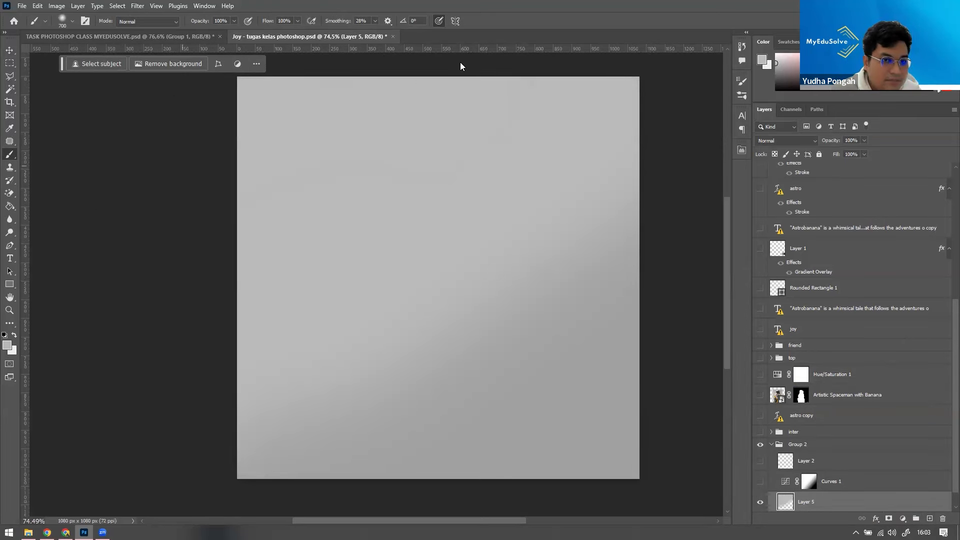
Step: Hide the painted Layer 5, show the Curves 1 adjustment in its place, and select Curves 1
key("z")
left_click_drag(476, 194, 452, 214)
scroll(860, 491, "down", 1)
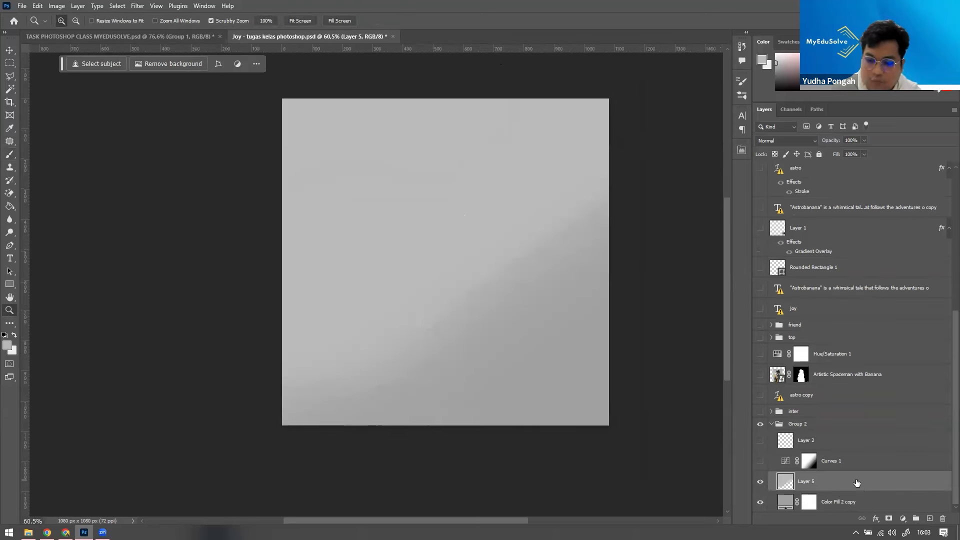
left_click(760, 483)
left_click(760, 462)
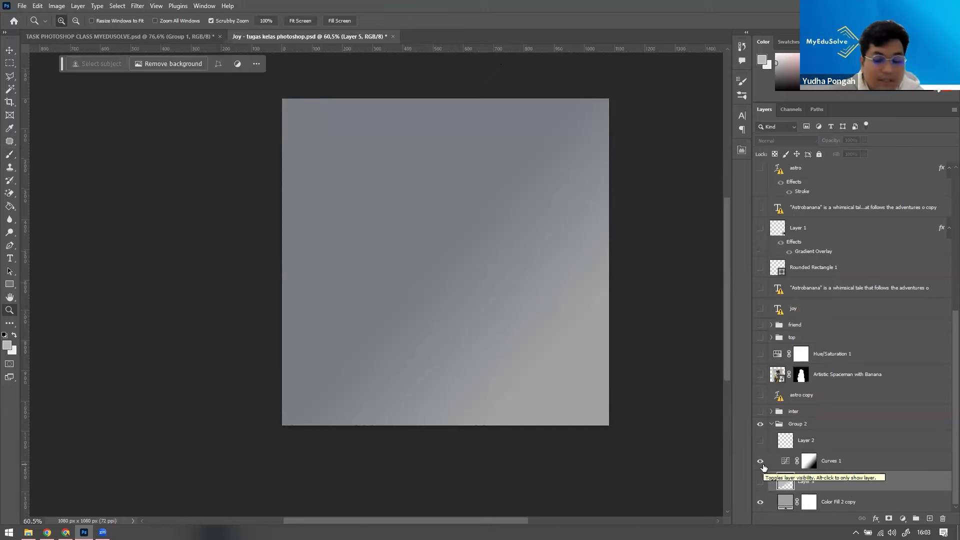
left_click(845, 463)
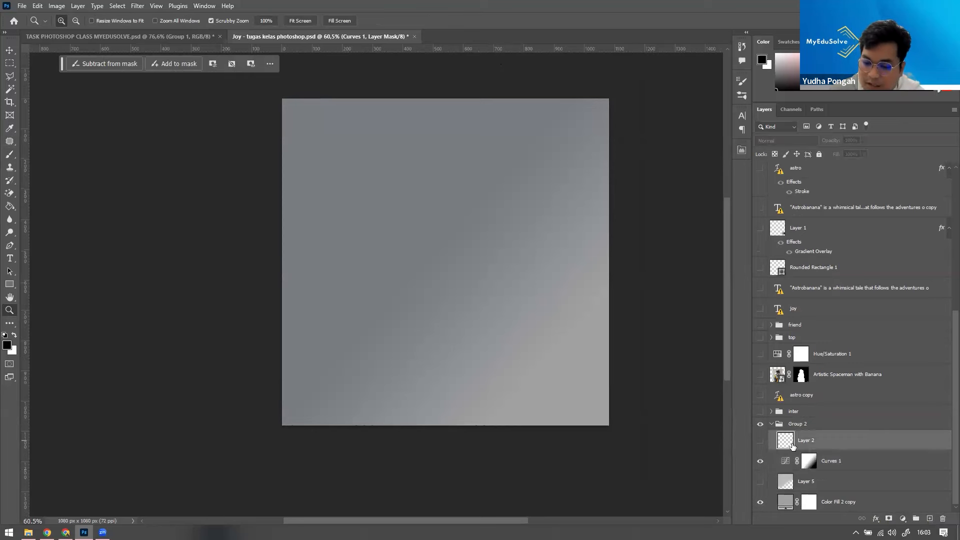
Step: Select Layer 2 and toggle its clouds to compare the background, ending with the layer shown
left_click(831, 442)
left_click(761, 441)
left_click(760, 441)
left_click(761, 441)
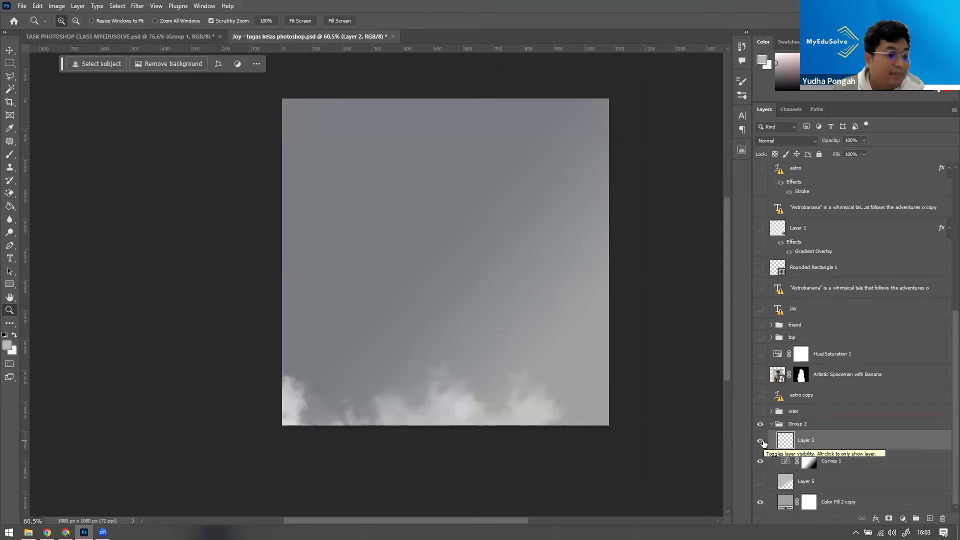
left_click(762, 442)
left_click(762, 442)
left_click(761, 441)
Step: Examine the clouds along the canvas's lower edge up close, with Layer 2 hidden and shown
left_click_drag(399, 415, 763, 442)
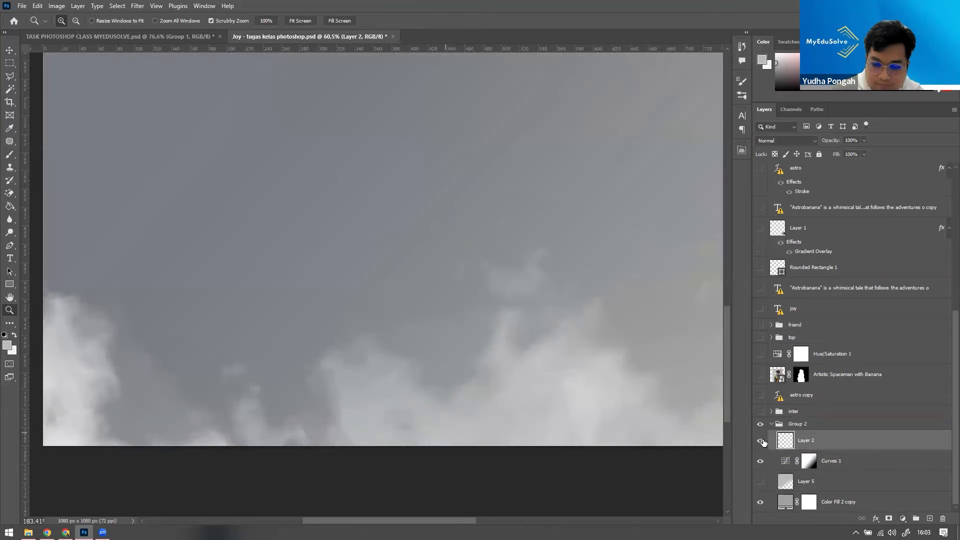
left_click(762, 442)
left_click(762, 441)
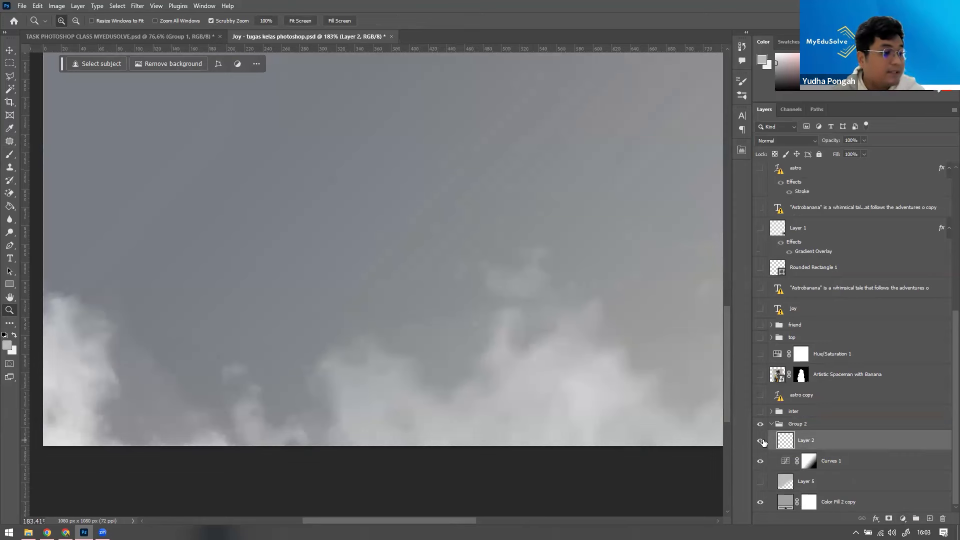
left_click_drag(458, 220, 438, 232)
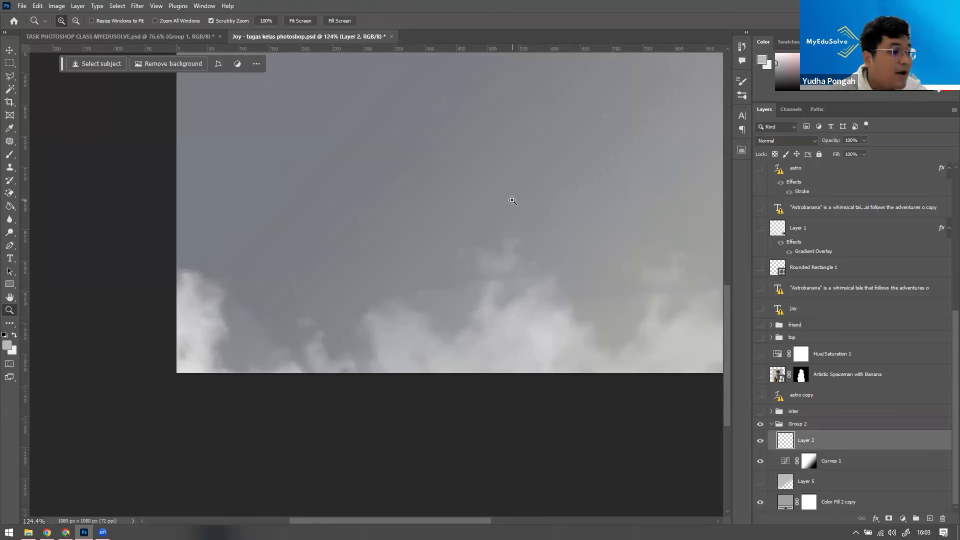
left_click_drag(577, 178, 551, 193)
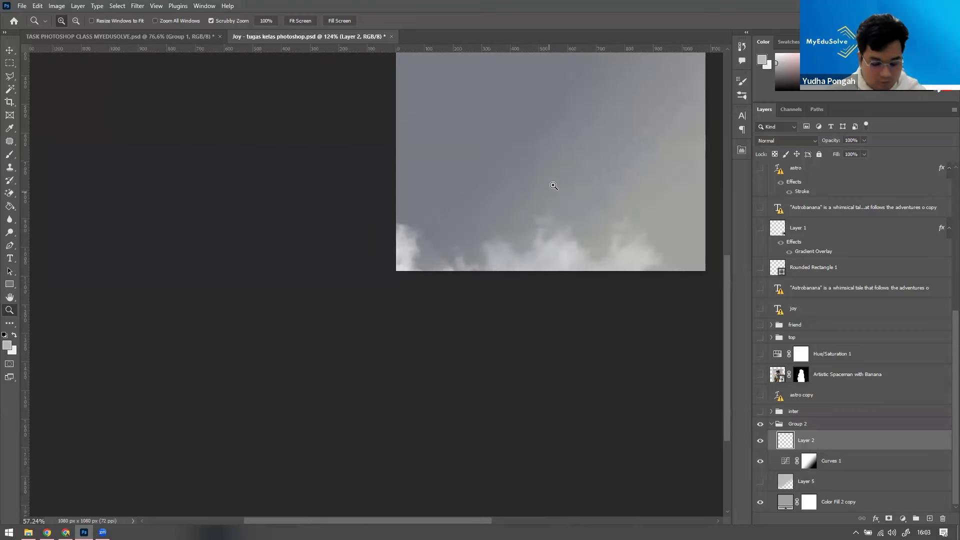
left_click_drag(469, 281, 494, 302)
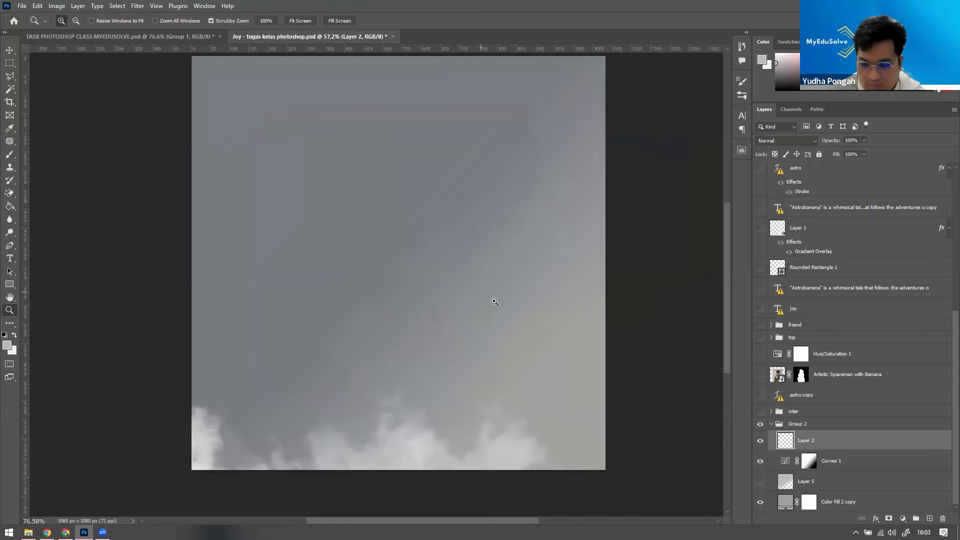
Step: Collapse Group 2 and show the Artistic Spaceman with Banana layer
left_click(772, 424)
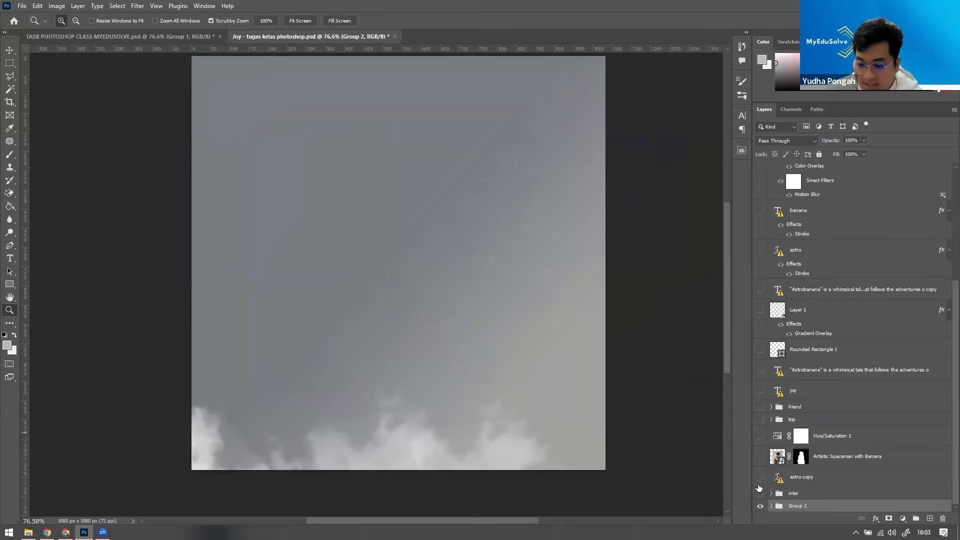
left_click(760, 457)
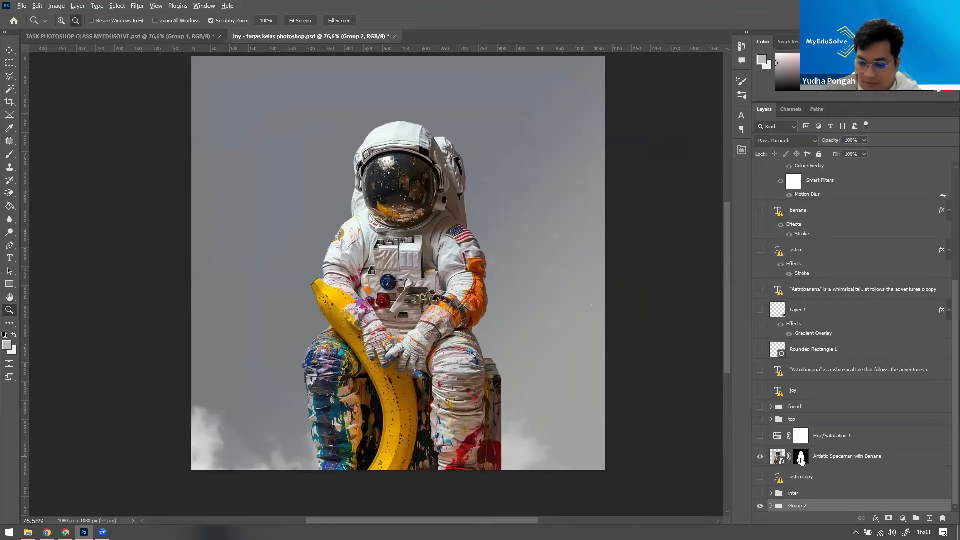
Step: View the Artistic Spaceman with Banana layer's mask by itself, and compare the photo with the mask disabled and enabled
left_click(801, 458, "alt")
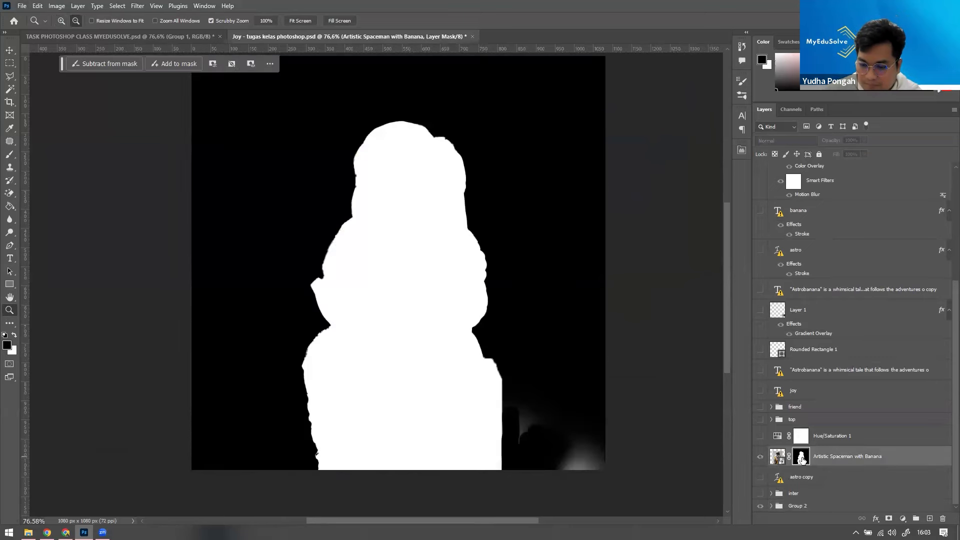
left_click(802, 459, "alt")
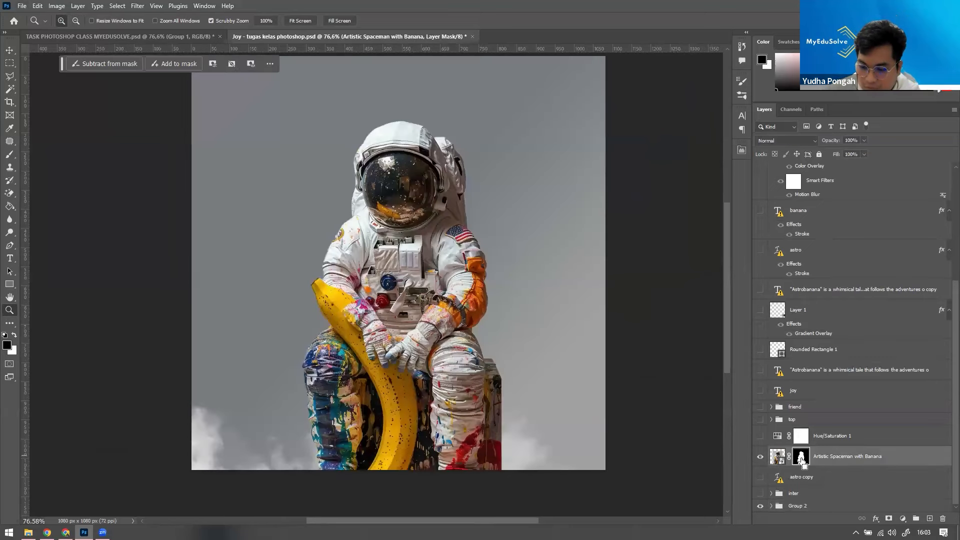
left_click(801, 459, "shift")
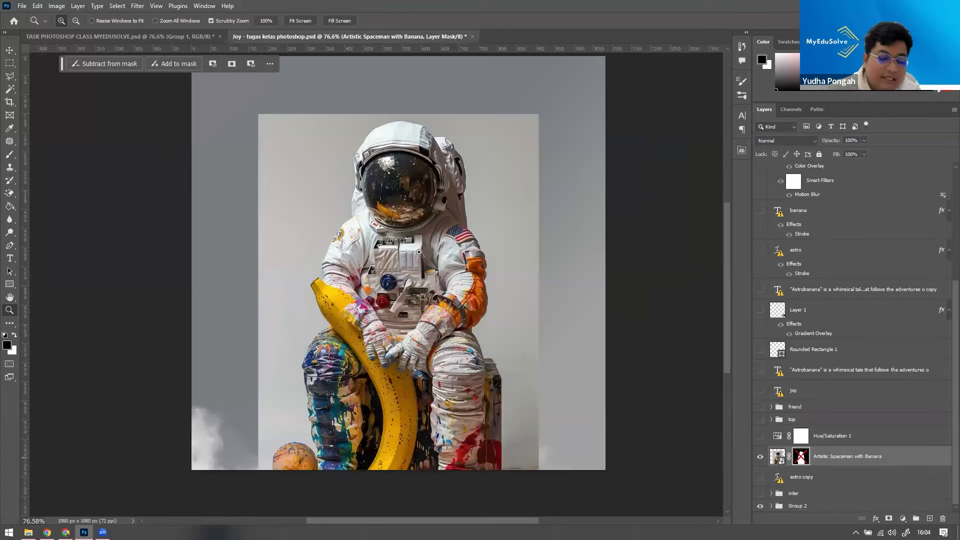
mouse_move(400, 153)
left_mouse_down()
mouse_move(424, 131)
mouse_move(393, 161)
left_mouse_up()
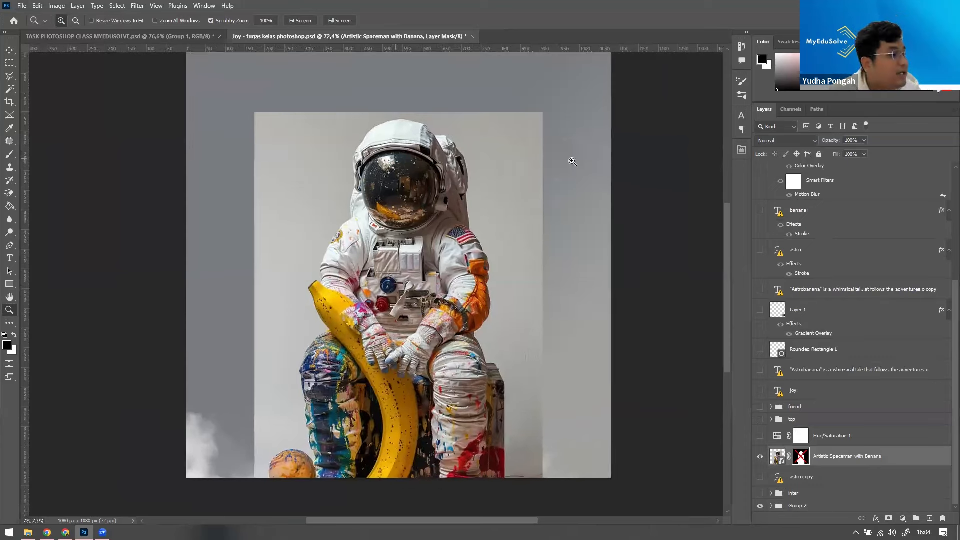
left_click(807, 458)
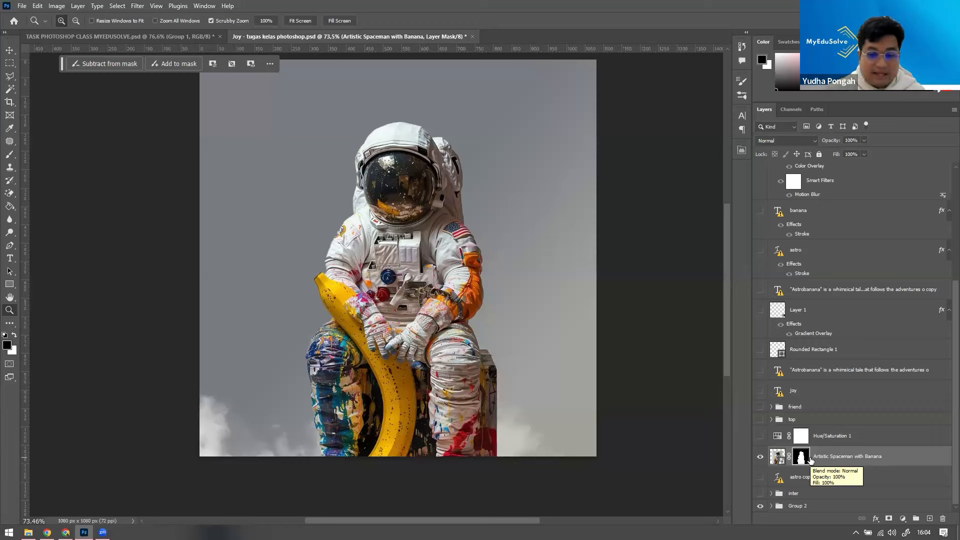
Step: Expand Group 2, try green 399c08 as the colour of Color Fill 2 copy, and cancel the change
left_click(771, 506)
left_click(772, 506)
scroll(782, 495, "down", 3)
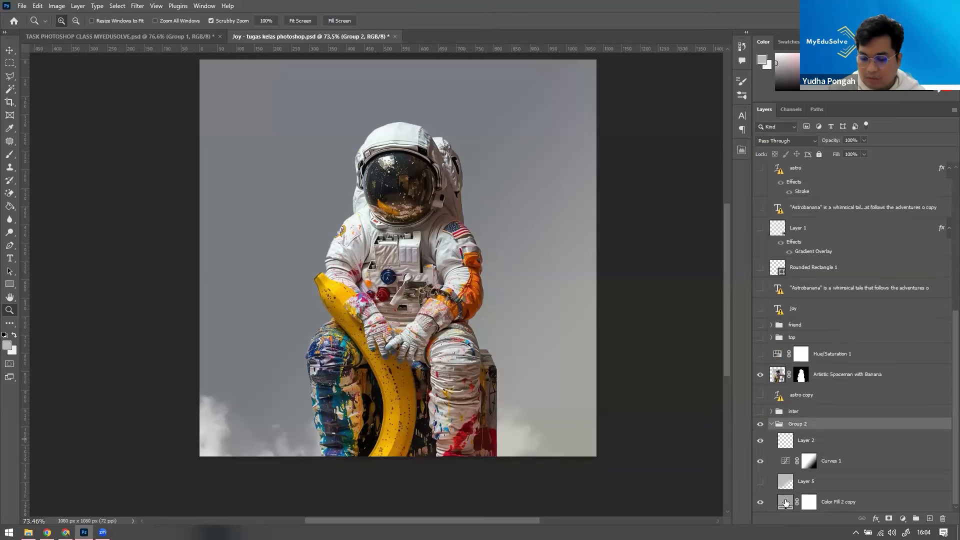
left_click(786, 503)
double_click(786, 503)
left_click(778, 233)
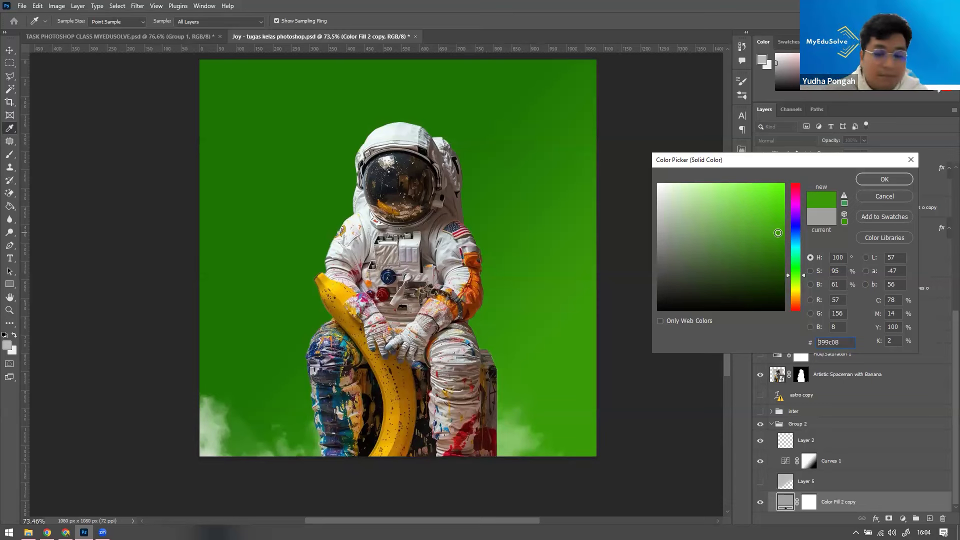
left_click(884, 196)
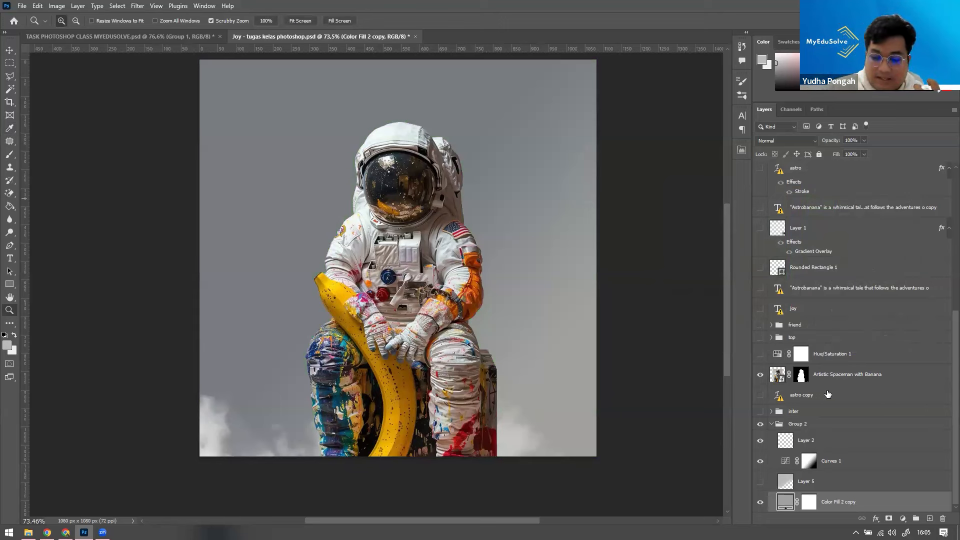
Step: Toggle the Hue/Saturation 1 adjustment repeatedly to compare the astronaut's colours, ending with the adjustment shown
left_click(760, 354)
left_click(760, 354)
left_click(760, 354)
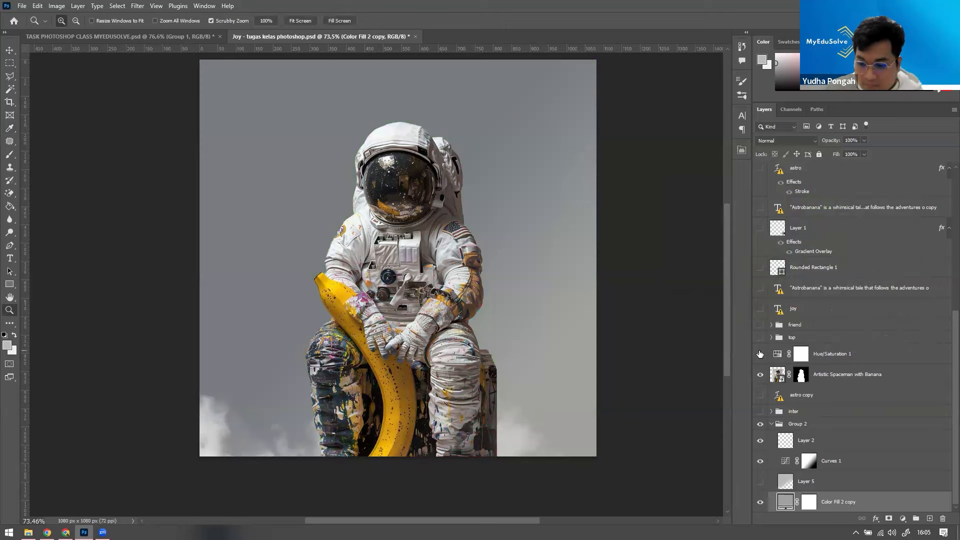
left_click(760, 354)
left_click(760, 354)
left_click(760, 354)
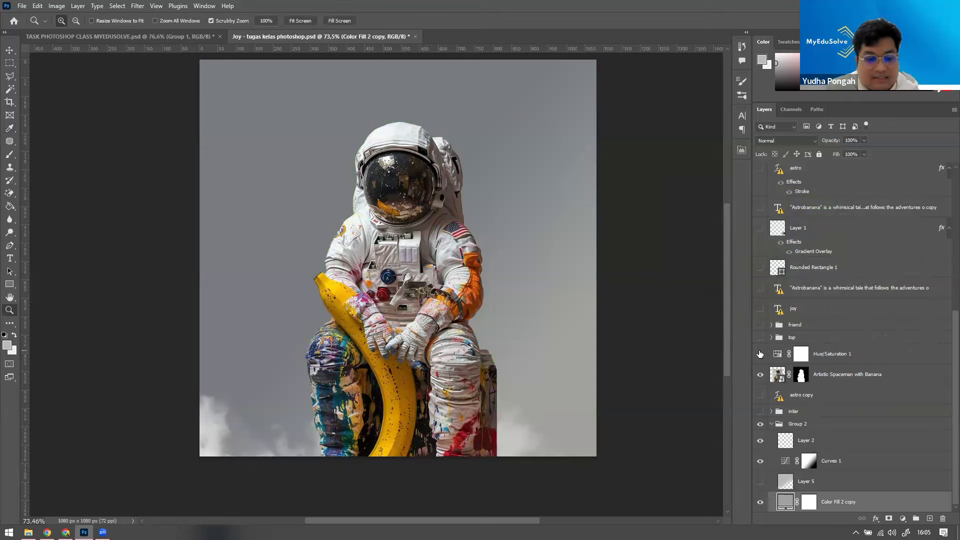
left_click(760, 354)
left_click(760, 354)
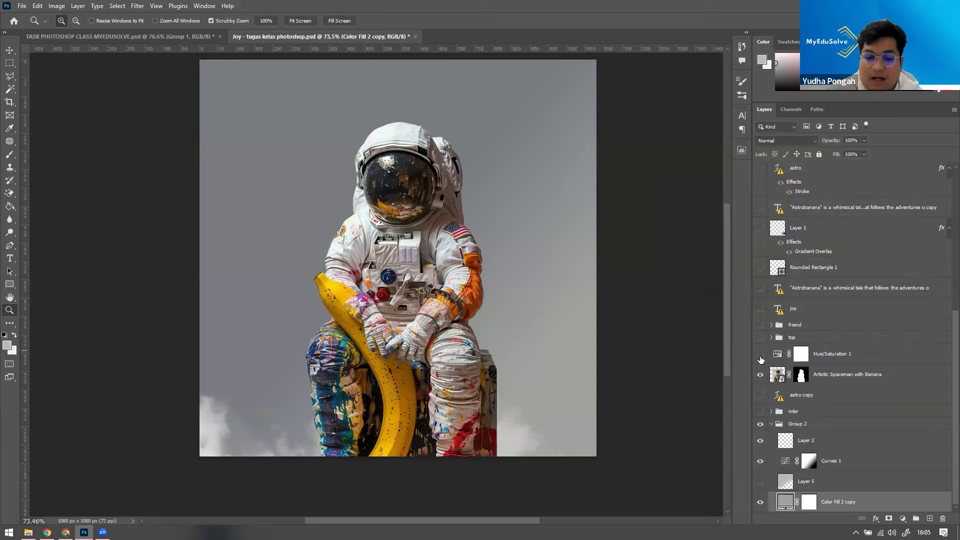
left_click(760, 355)
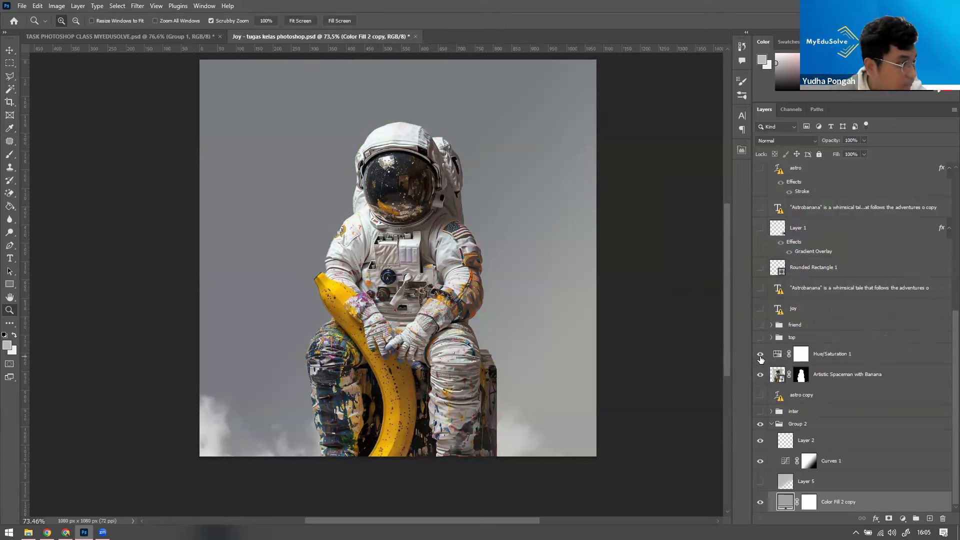
left_click(760, 354)
left_click(760, 354)
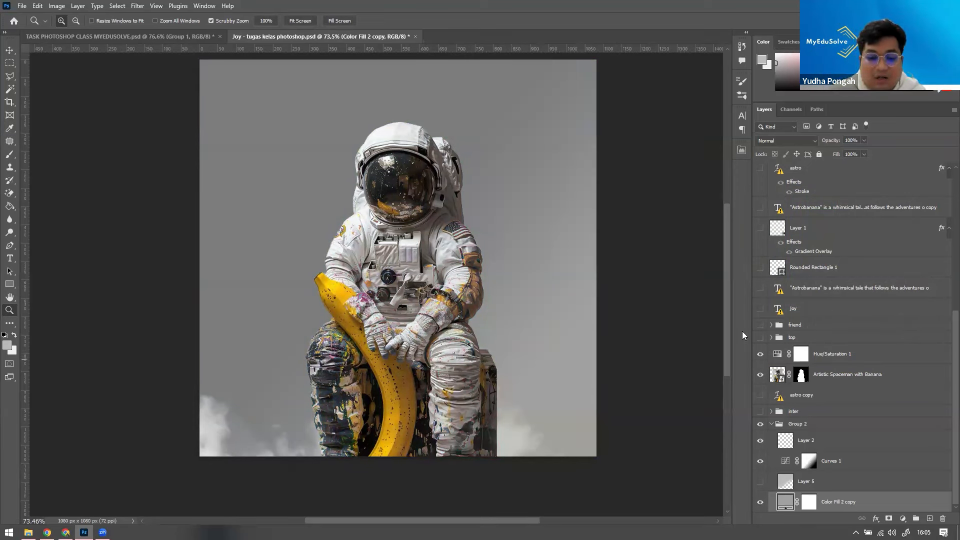
Step: Open the Hue/Saturation 1 settings and inspect the adjustment for the Reds range
double_click(778, 354)
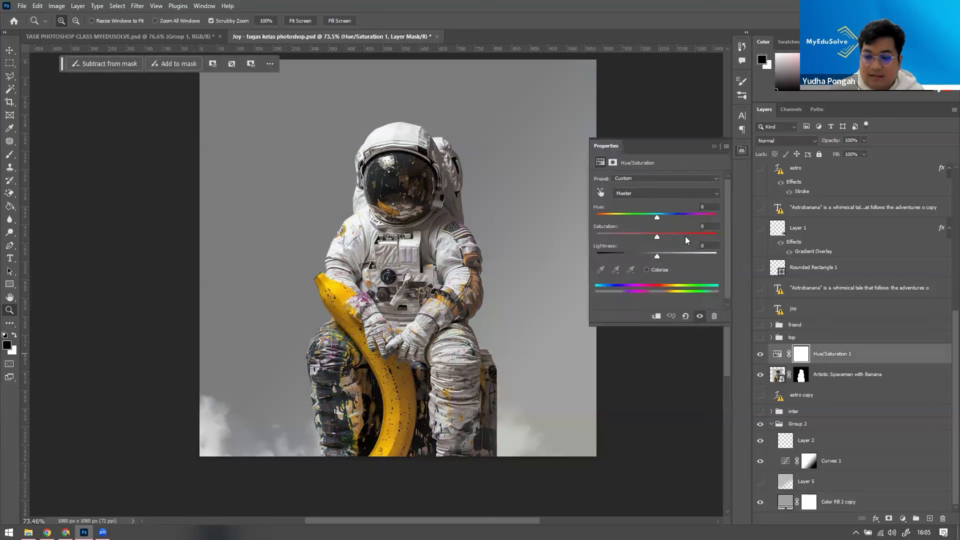
left_click(650, 194)
left_click(649, 203)
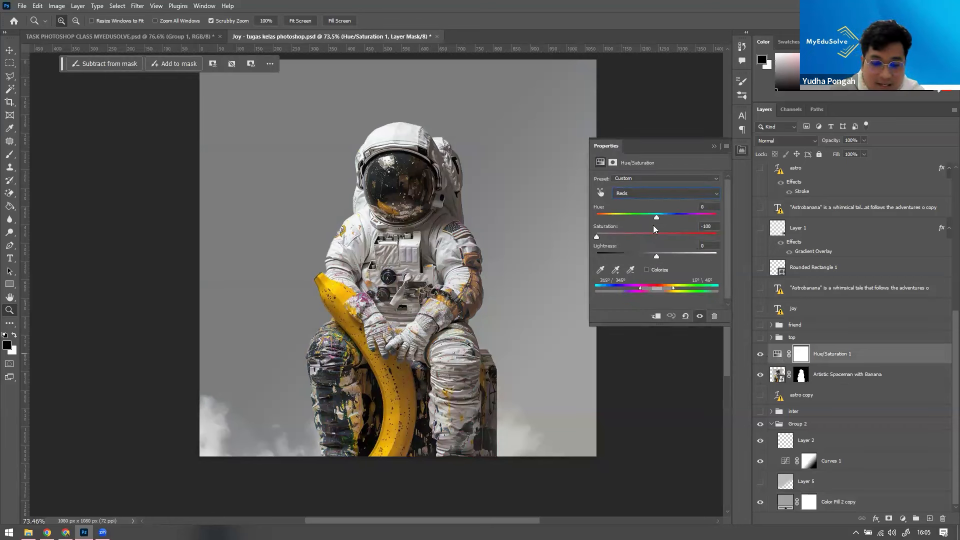
Step: Try the Yellows range of Hue/Saturation 1 at maximum saturation, and reset it
left_click(640, 193)
left_click(650, 203)
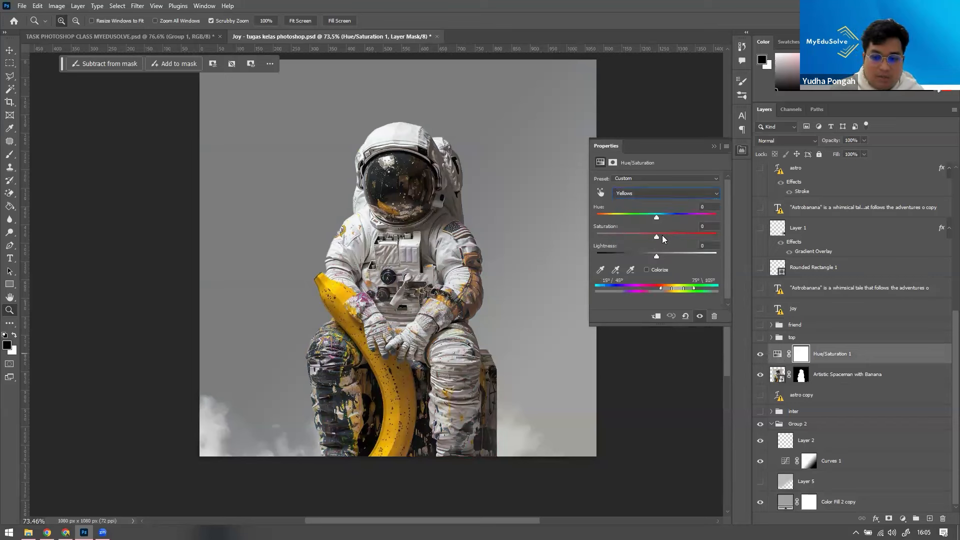
left_click_drag(658, 237, 725, 246)
left_click(685, 316)
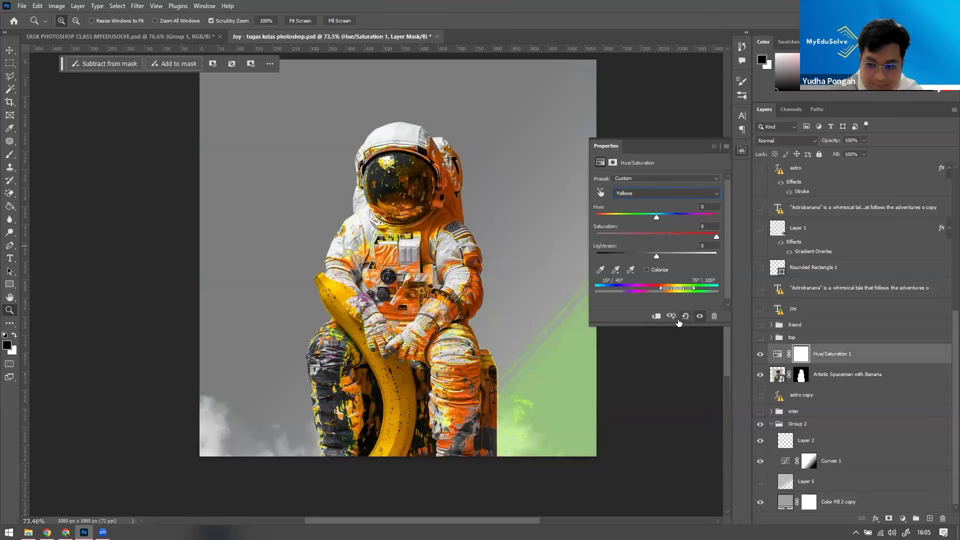
Step: Set the Reds saturation of the Hue/Saturation 1 adjustment to -4
left_click(644, 195)
left_click(635, 203)
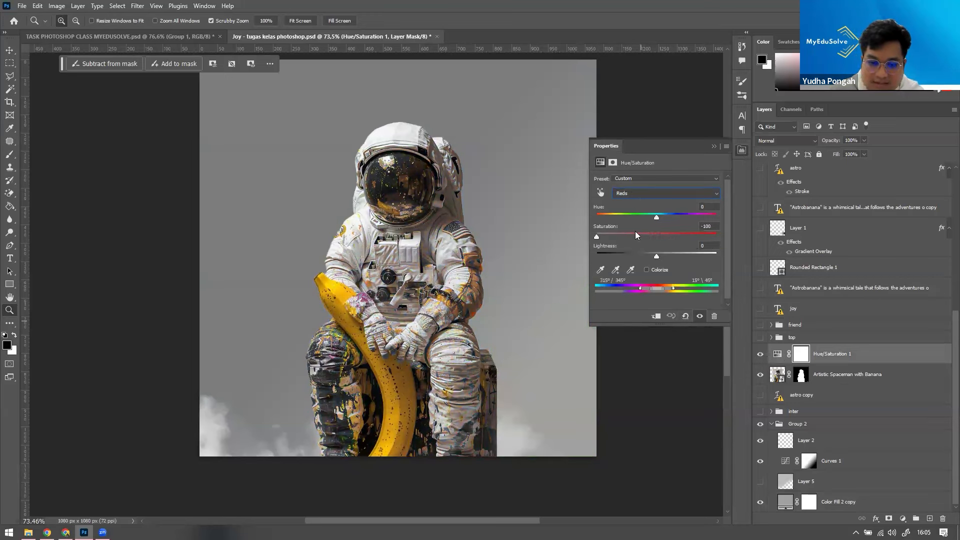
left_click_drag(598, 238, 654, 244)
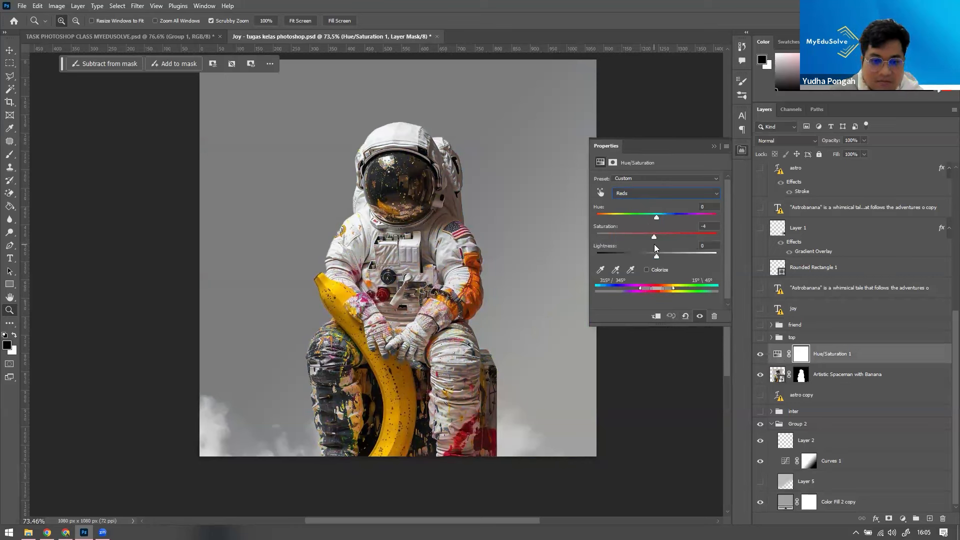
Step: Undo the last Reds saturation change and go through the Greens, Cyans, Blues and Magentas ranges of Hue/Saturation 1
key("ctrl+z")
left_click(639, 197)
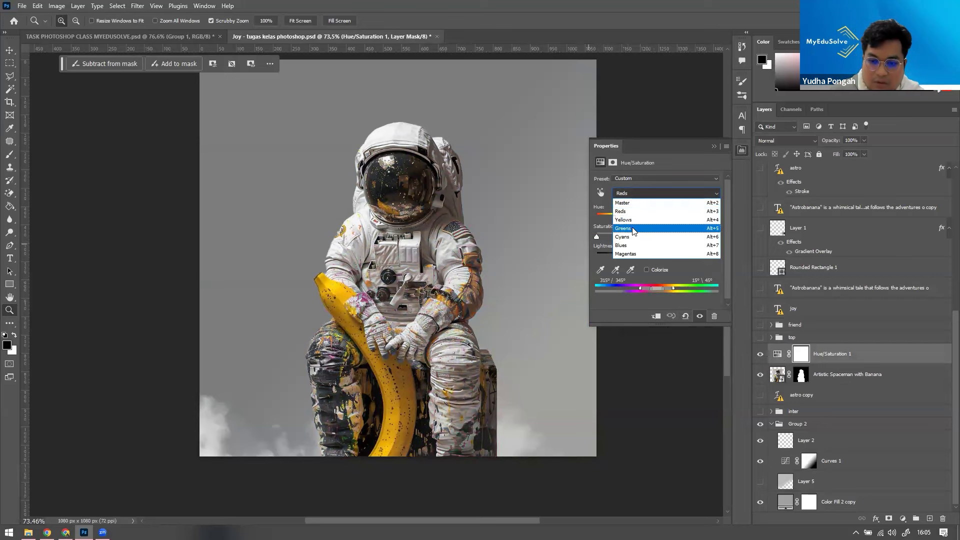
left_click(634, 229)
left_click(647, 191)
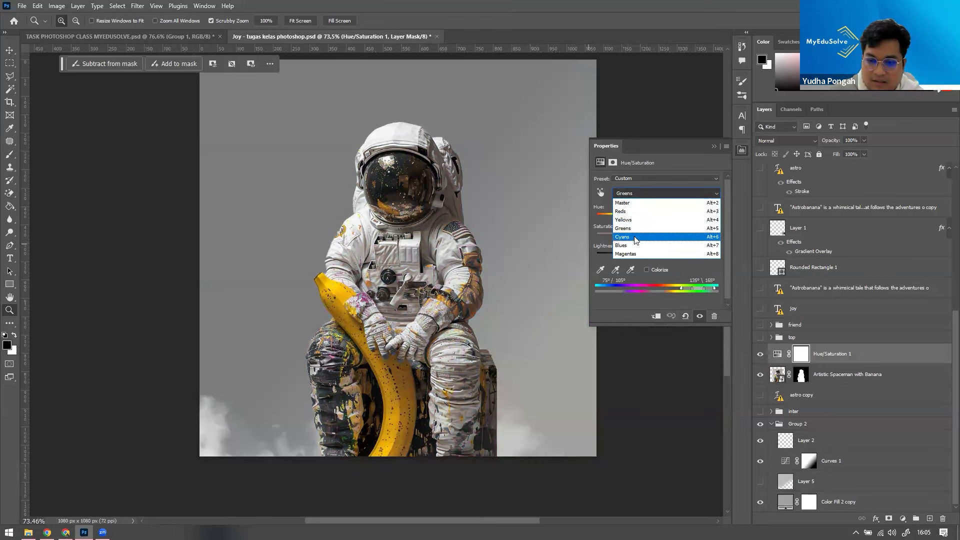
left_click(634, 239)
left_click(644, 193)
left_click(631, 248)
left_click(631, 194)
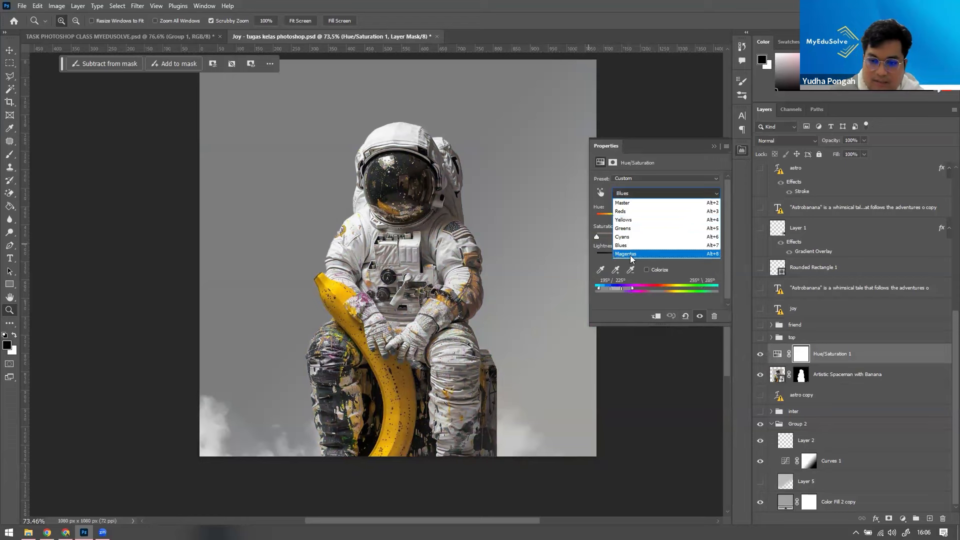
left_click(630, 256)
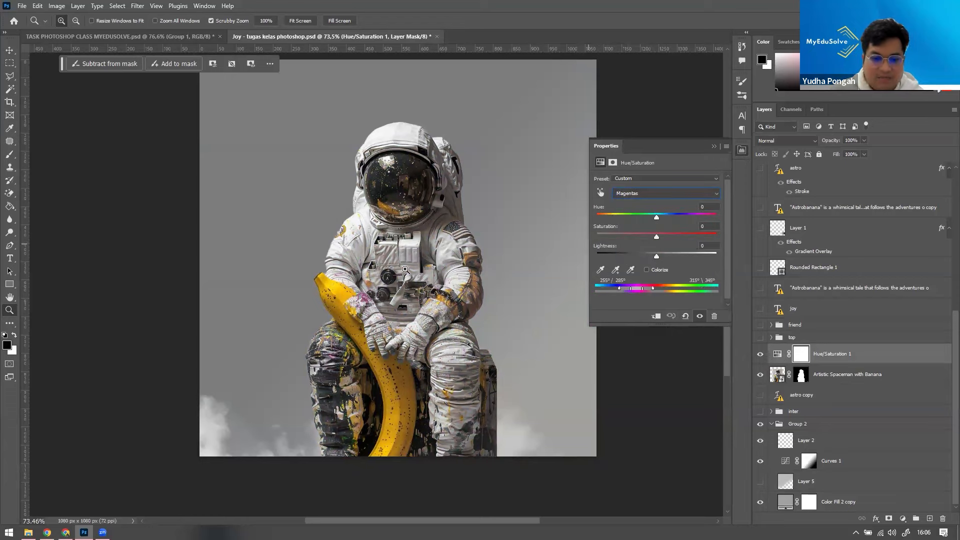
Step: Try changing the Magentas saturation while examining the purple paint on the astronaut's sleeve, and undo the change
left_click(352, 306)
left_click(365, 304)
left_click(367, 305)
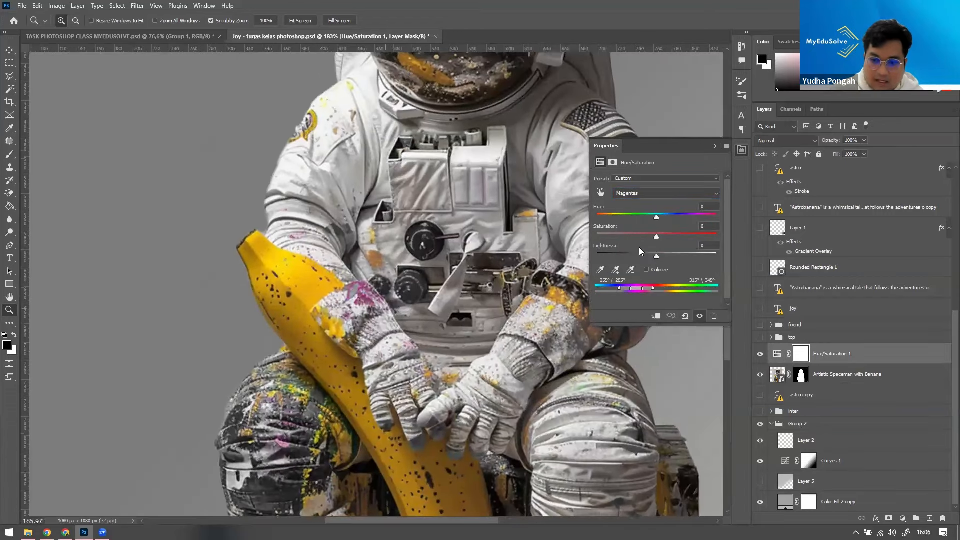
left_click_drag(656, 235, 524, 248)
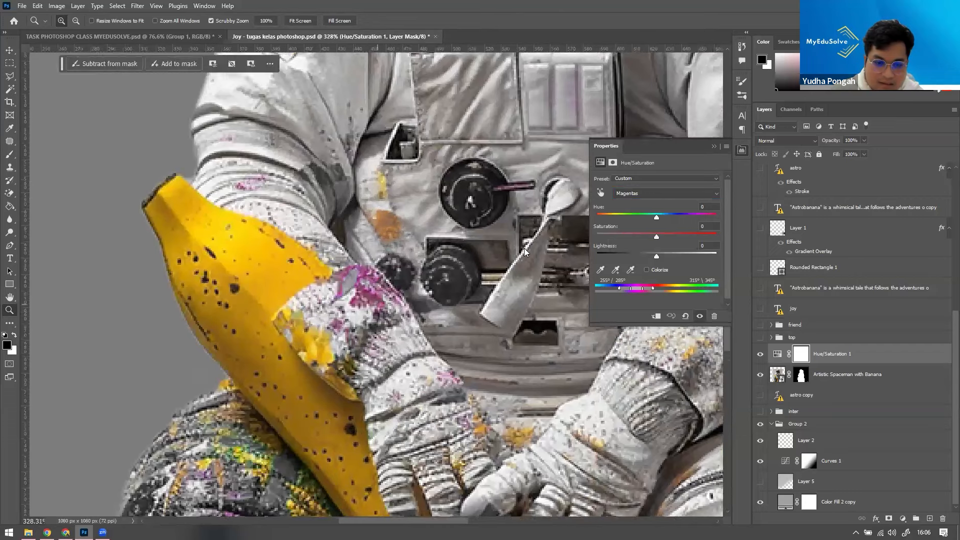
left_click_drag(718, 246, 653, 250)
key("ctrl+z")
left_click_drag(475, 278, 323, 317)
key("h")
key("z")
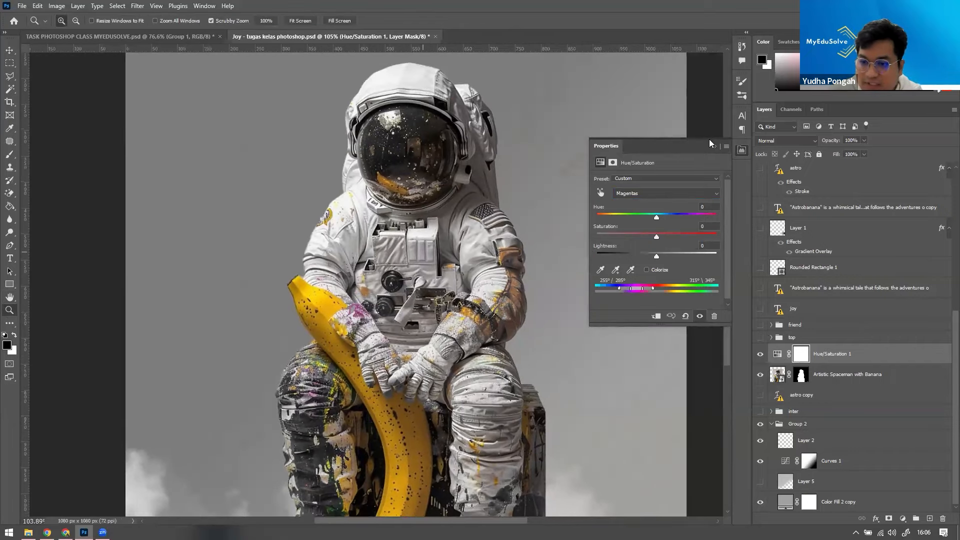
Step: Close the Hue/Saturation settings, show the inter group with the Interstellar Odyssey title, and expand its layers
left_click(713, 145)
left_click_drag(579, 188, 567, 202)
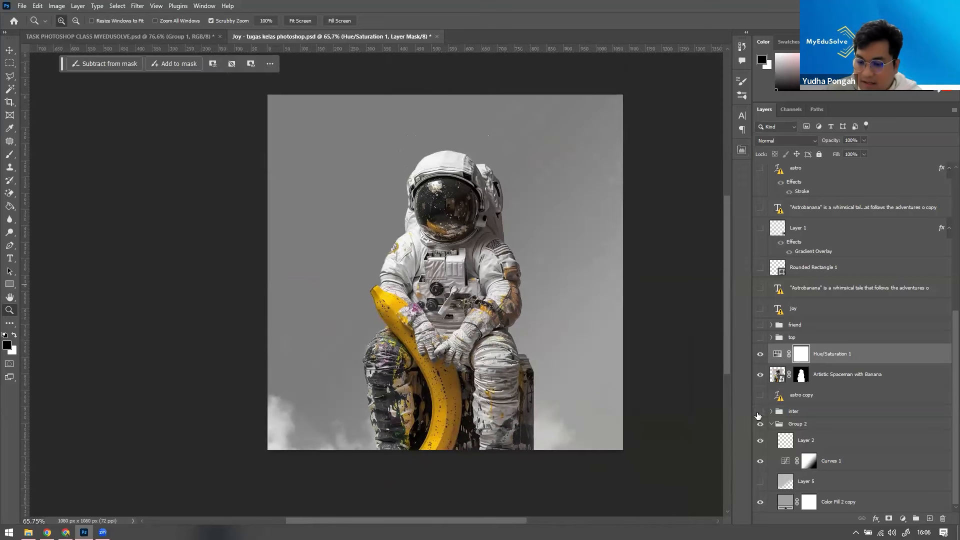
left_click(759, 412)
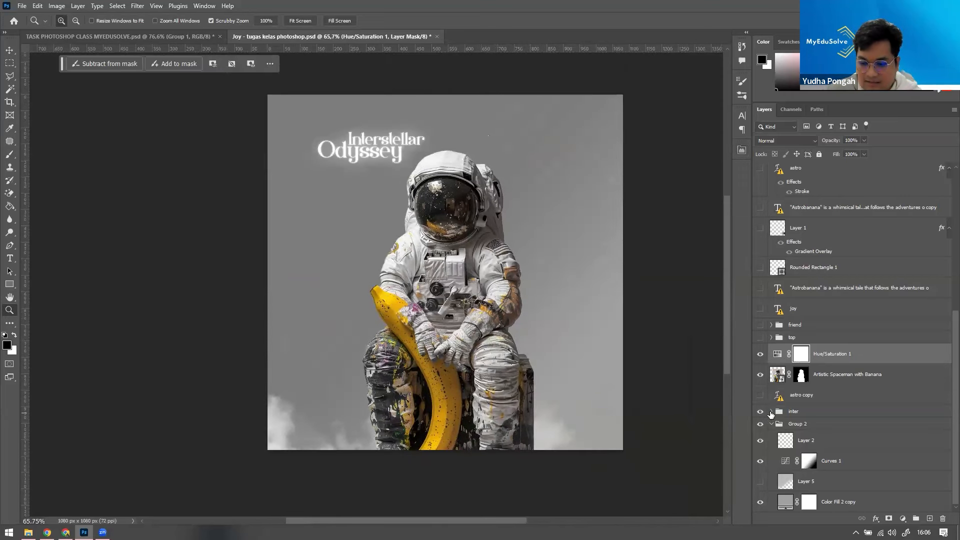
left_click(771, 412)
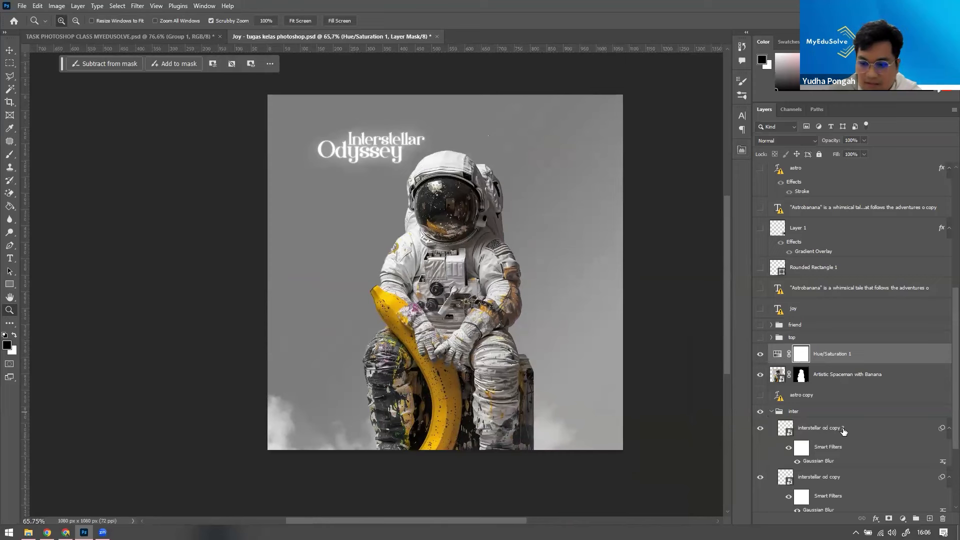
scroll(844, 432, "down", 3)
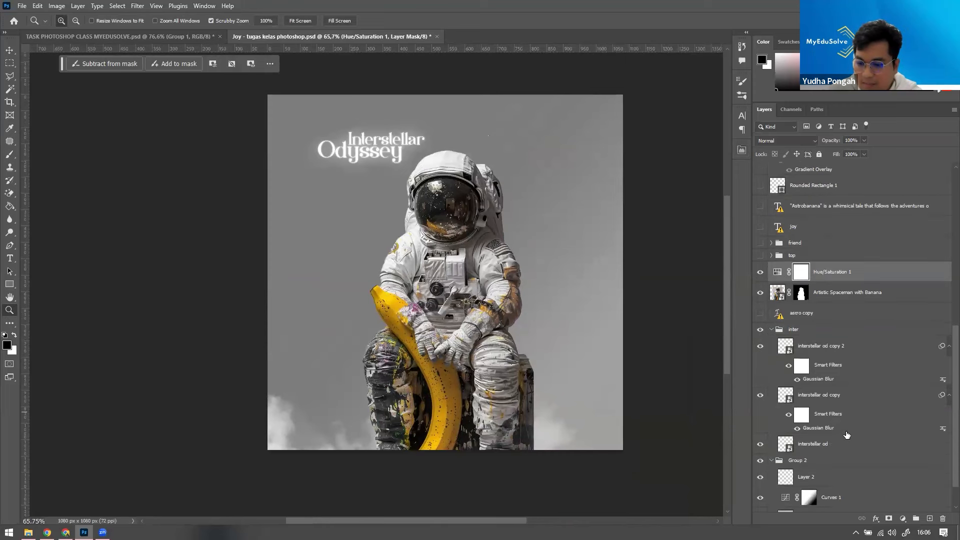
Step: Hide the blurred layers interstellar od copy 2 and interstellar od copy, leaving the plain title for inspection
left_click(761, 347)
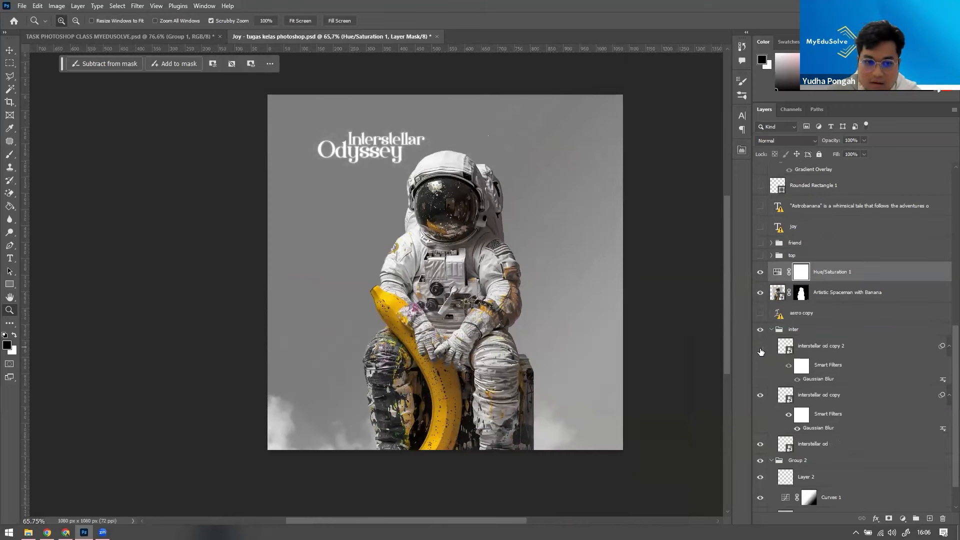
left_click(757, 395)
left_click_drag(411, 152, 381, 198)
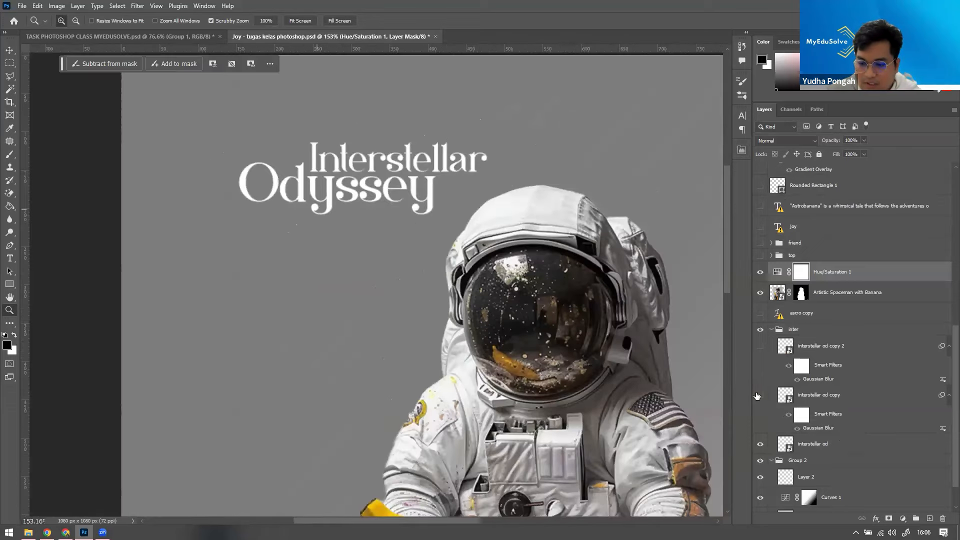
Step: Toggle the interstellar od copy layer repeatedly to compare the title's tight glow, ending with the layer shown
left_click(758, 395)
left_click(758, 396)
left_click(758, 395)
left_click(758, 395)
left_click(758, 395)
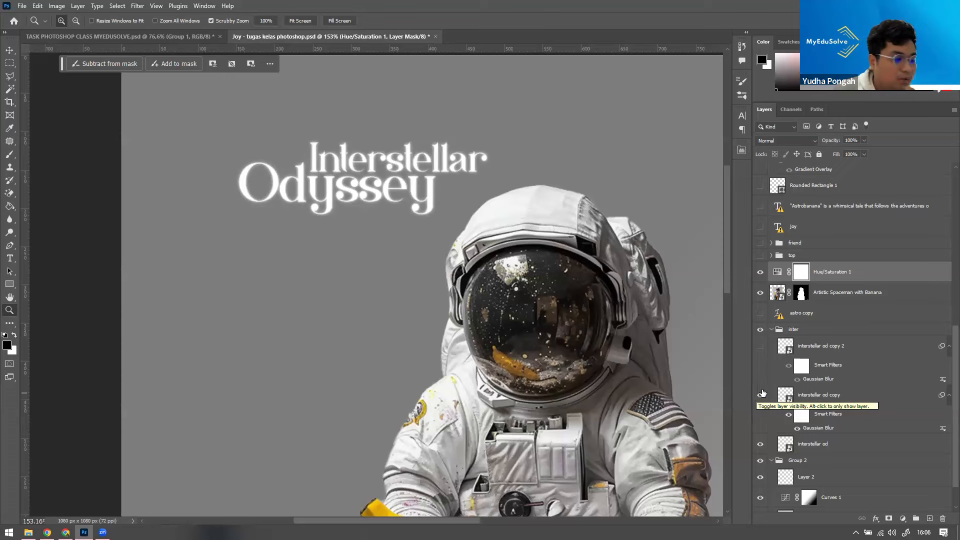
left_click_drag(351, 153, 391, 167)
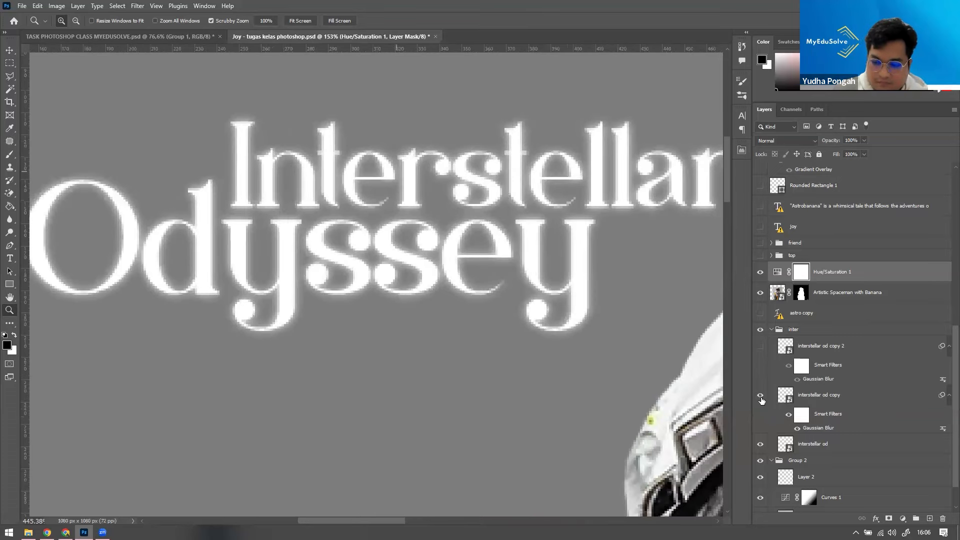
left_click(758, 396)
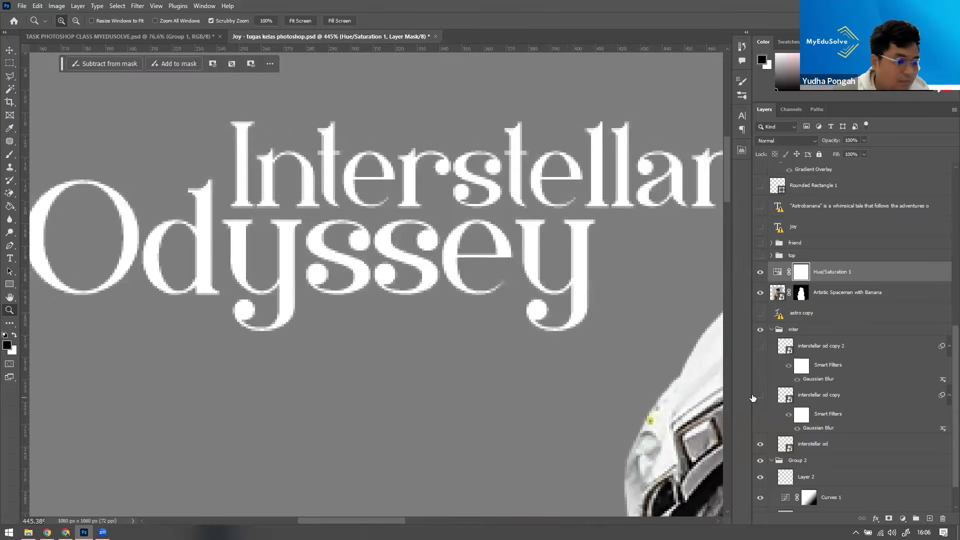
left_click(759, 396)
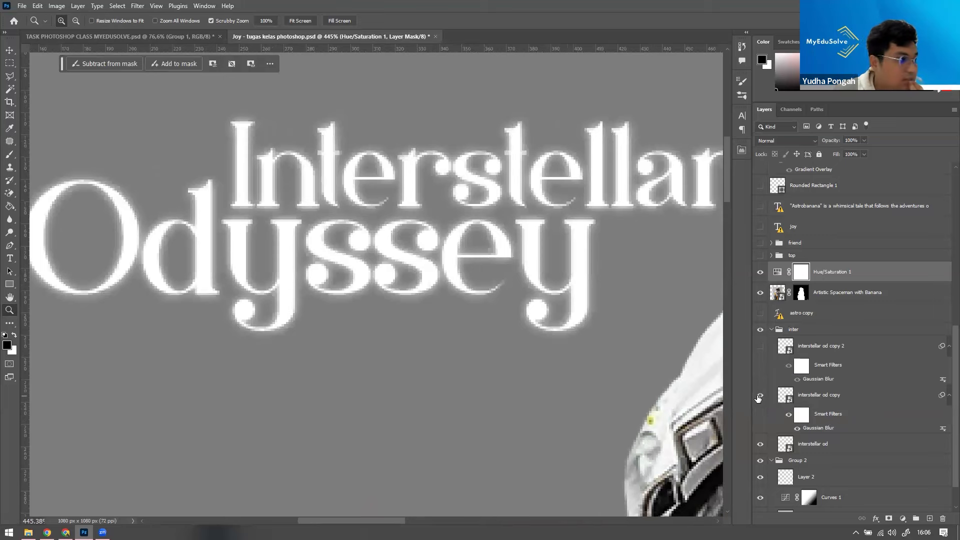
Step: Show the interstellar od copy 2 layer and toggle it to compare the title's wider glow, ending with it shown
left_click(761, 347)
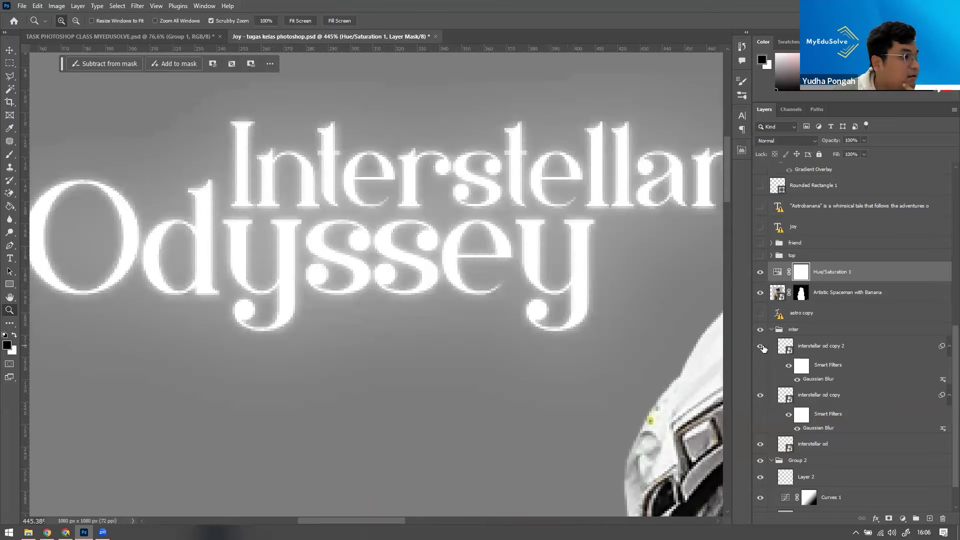
left_click(761, 346)
left_click(761, 347)
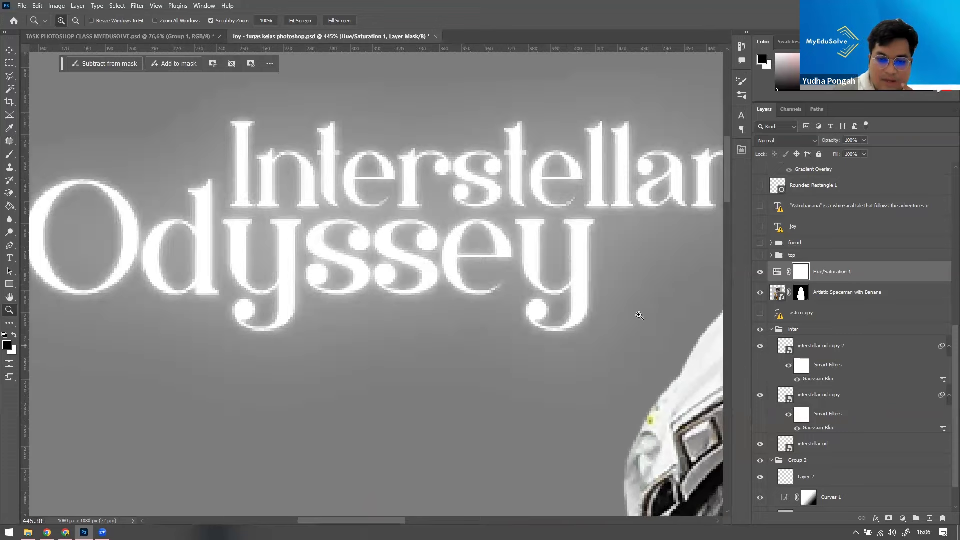
left_click_drag(546, 228, 511, 245)
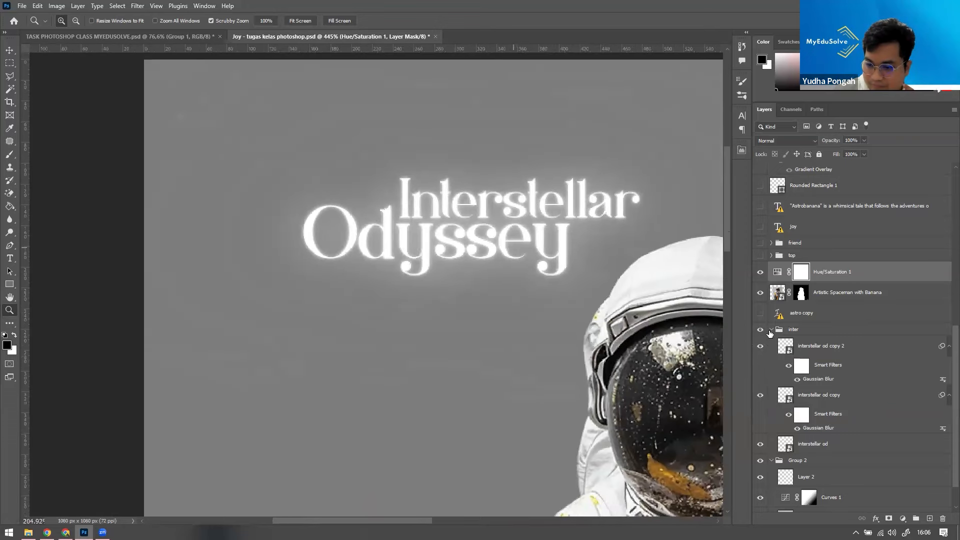
Step: Collapse the inter group and show the astro copy text layer behind the astronaut
left_click(771, 330)
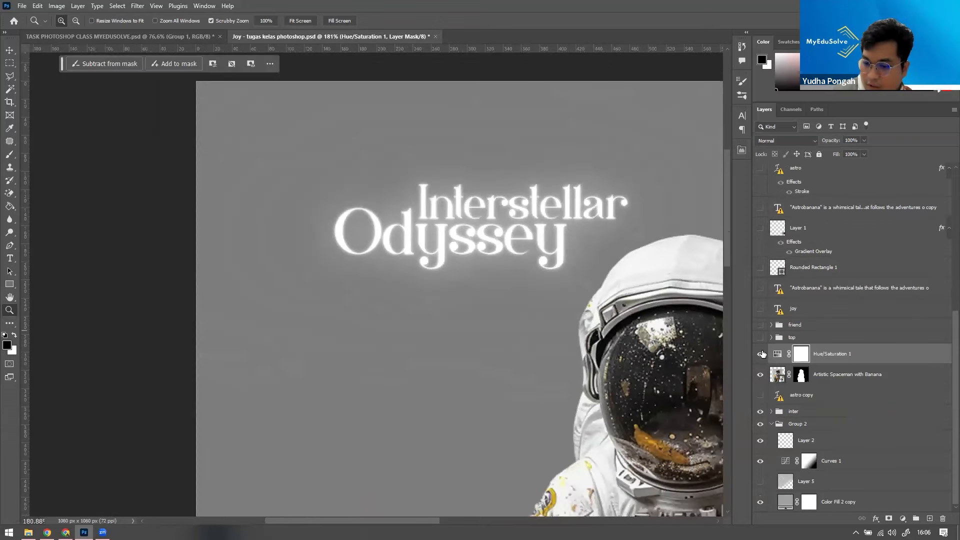
left_click(760, 398)
left_click_drag(577, 301, 543, 308)
key("ctrl+0")
left_click_drag(438, 220, 452, 230)
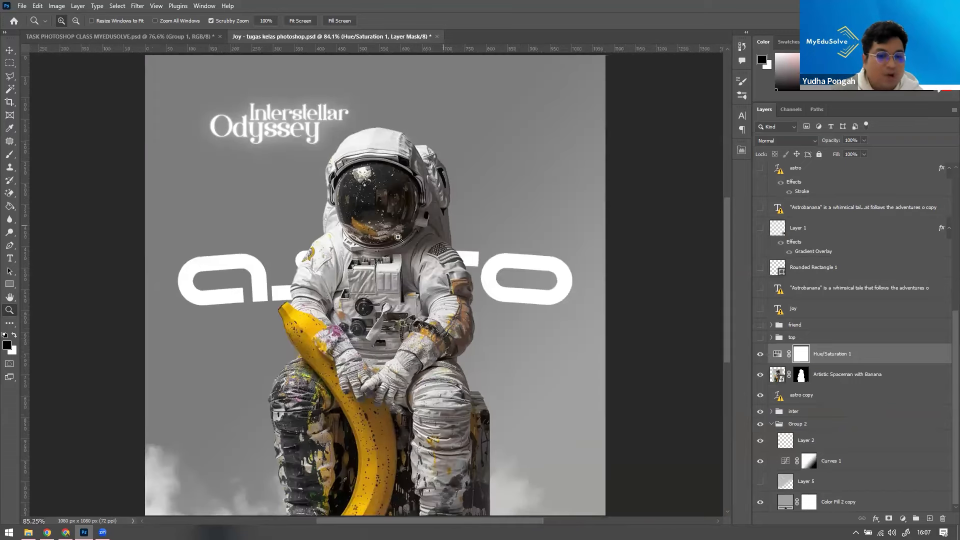
mouse_move(370, 261)
left_mouse_down()
mouse_move(342, 279)
mouse_move(360, 255)
left_mouse_up()
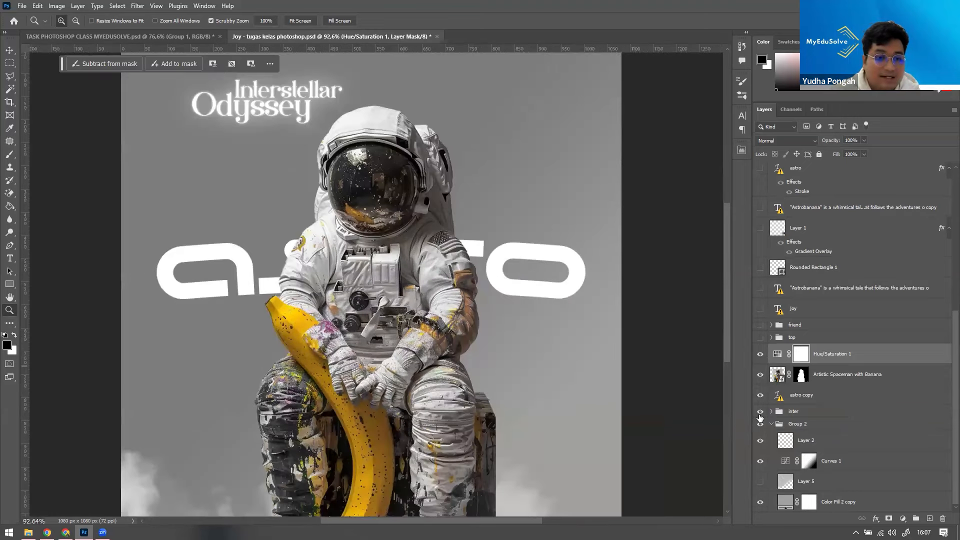
Step: Hide the inter group and toggle the Artistic Spaceman with Banana layer to compare it with the text behind, ending shown
left_click(760, 412)
left_click_drag(415, 261, 514, 287)
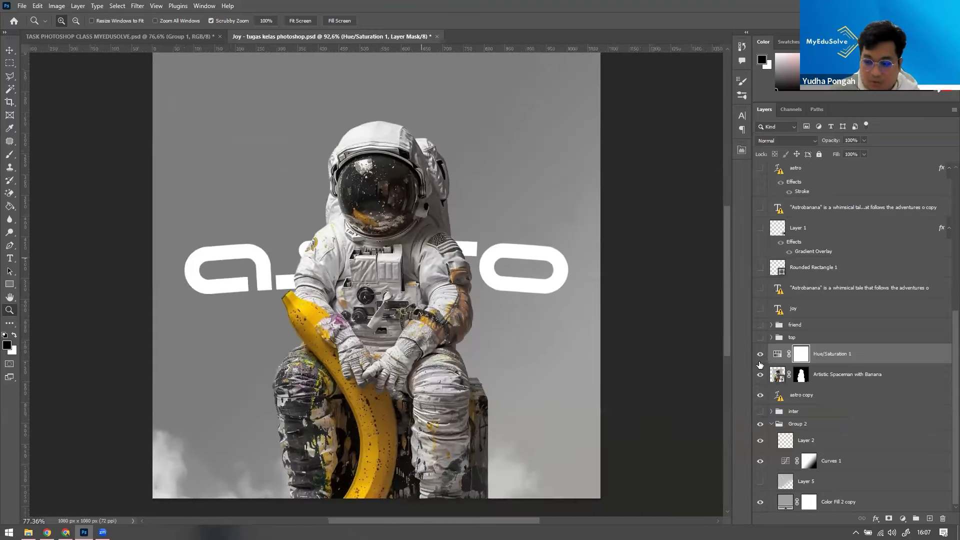
key("v")
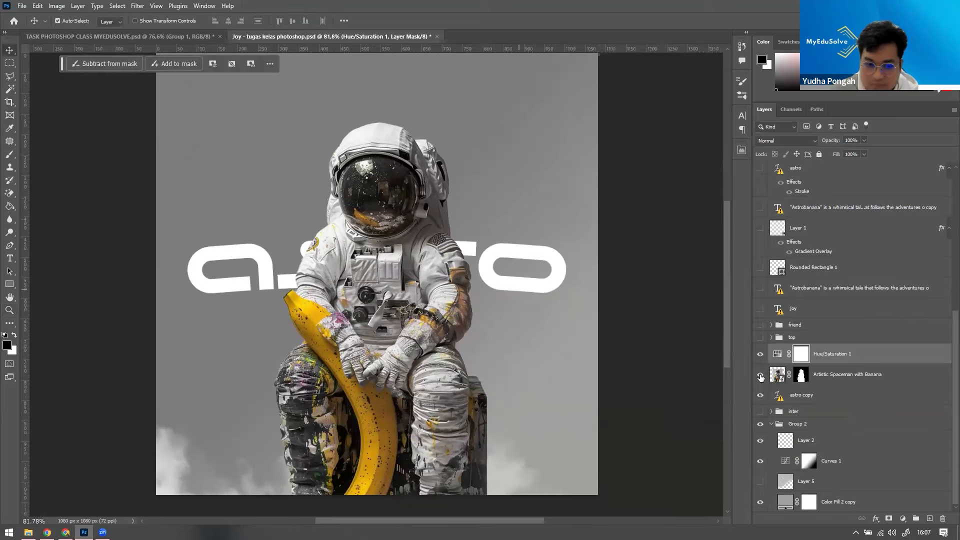
left_click(760, 375)
left_click(761, 375)
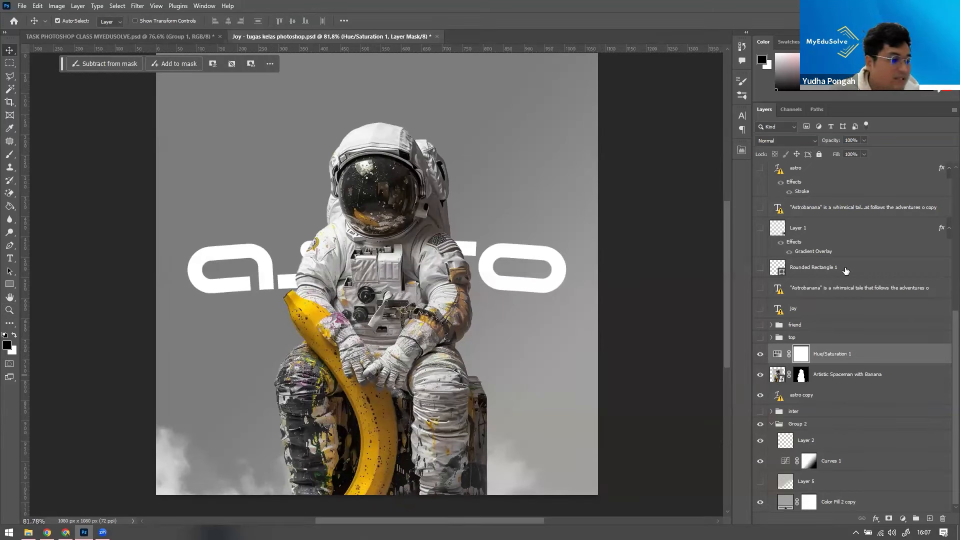
Step: Show the outlined astro text layer in front of the astronaut, select it, and inspect how it overlaps the solid text
scroll(772, 221, "up", 1)
left_click(760, 210)
left_click(759, 210)
left_click(759, 210)
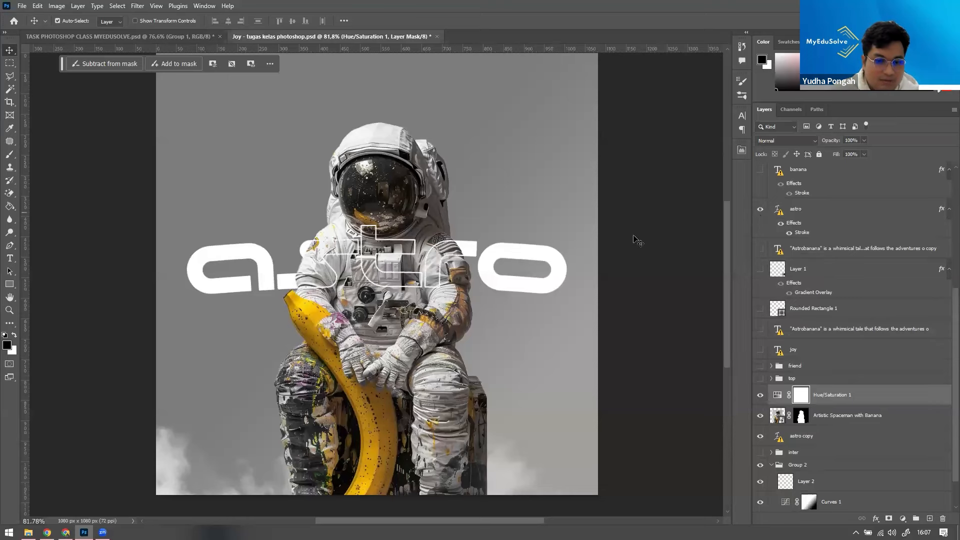
left_click(515, 230)
key("z")
left_click_drag(545, 200, 485, 249)
scroll(540, 217, "up", 1)
left_click_drag(407, 257, 414, 278)
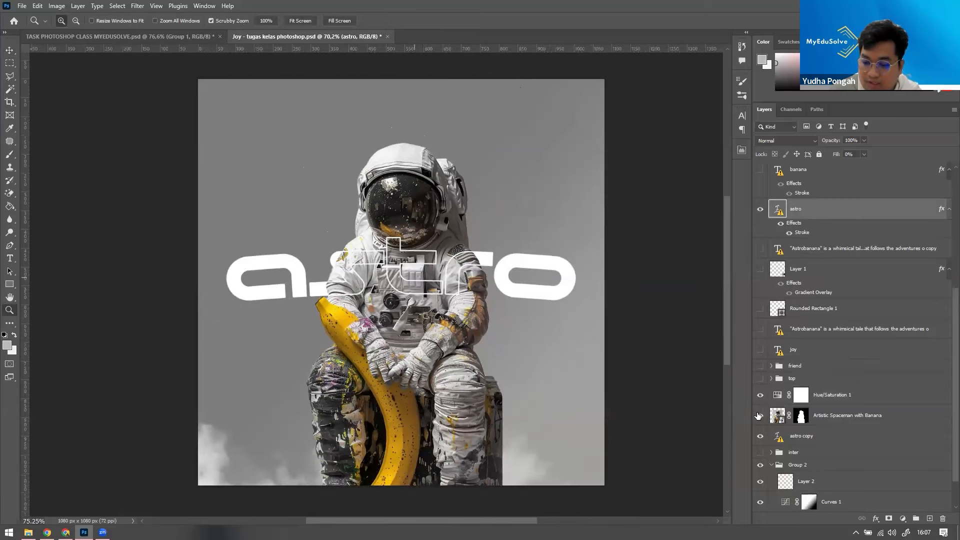
Step: Show the inter and top groups again and inspect the blurred text line along the poster's upper edge
scroll(758, 416, "down", 2)
left_click(760, 411)
left_click(760, 338)
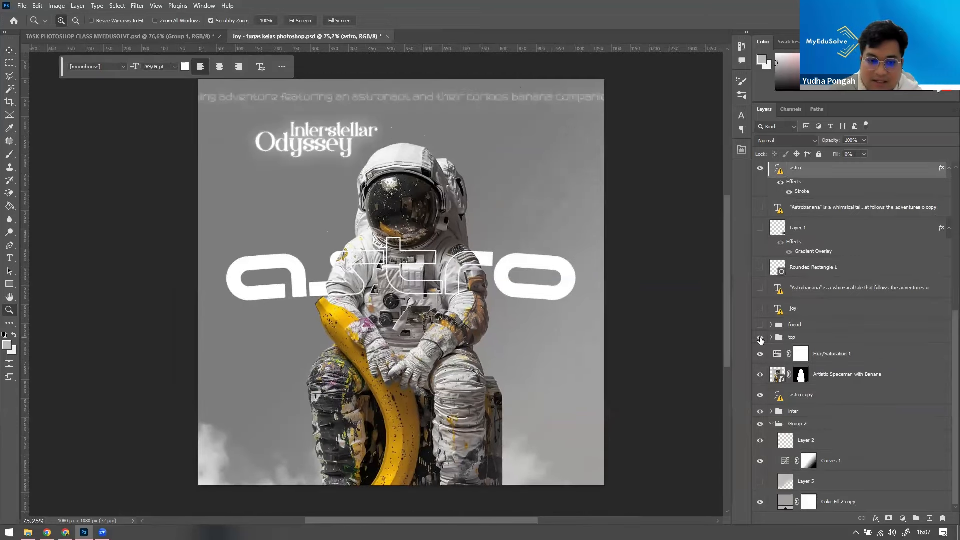
left_click_drag(385, 91, 440, 120)
left_click_drag(543, 259, 604, 298)
left_click_drag(572, 236, 487, 225)
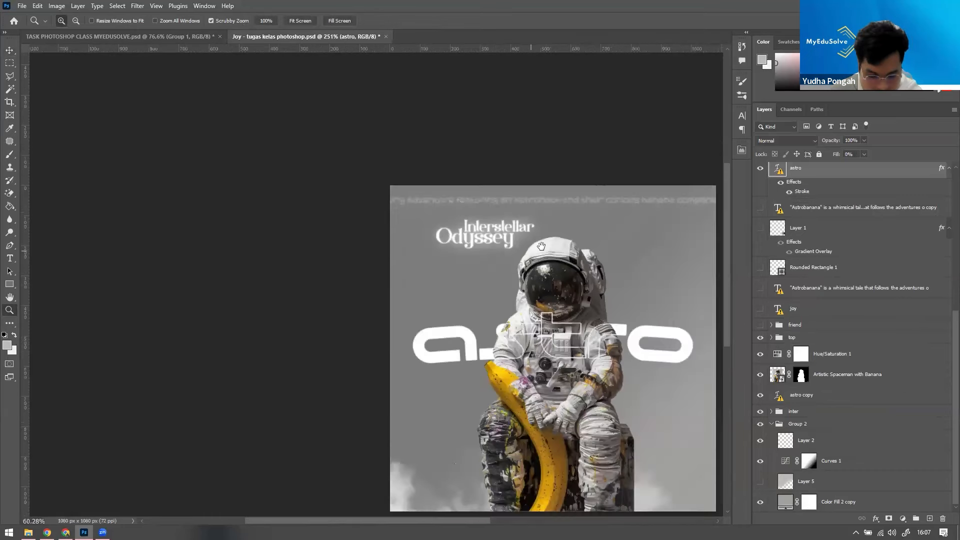
Step: Show the friend group, the joy signature and the "Astrobanana" paragraph text layer
left_click(760, 323)
key("v")
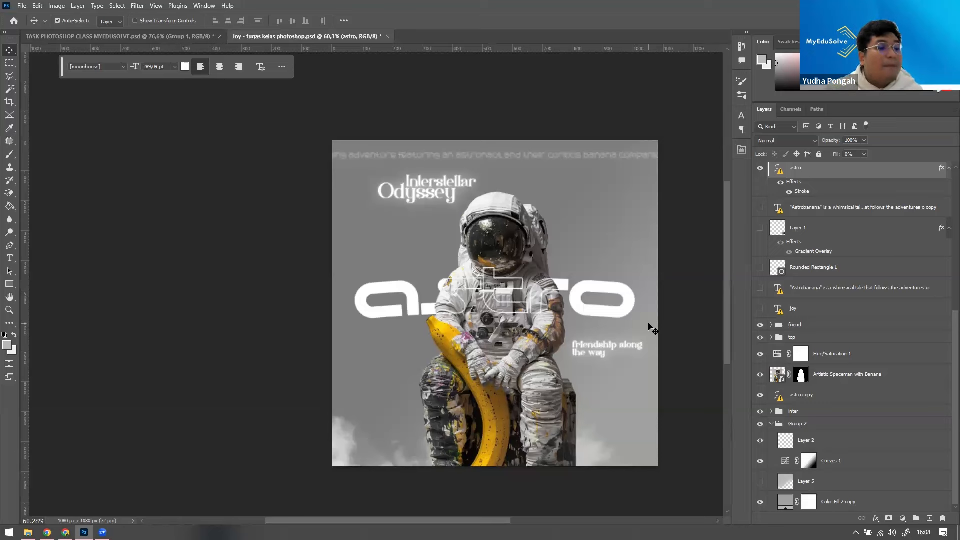
left_click(759, 309)
left_click(761, 289)
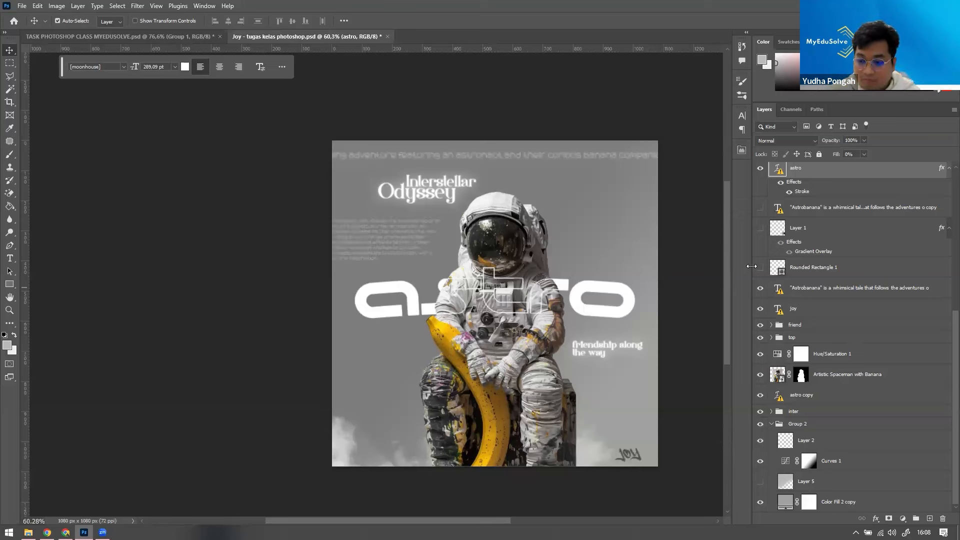
Step: Show Rounded Rectangle 1 and the "Astrobanana" paragraph copy, previewing Layer 1's gradient overlay and hiding it again
left_click(760, 268)
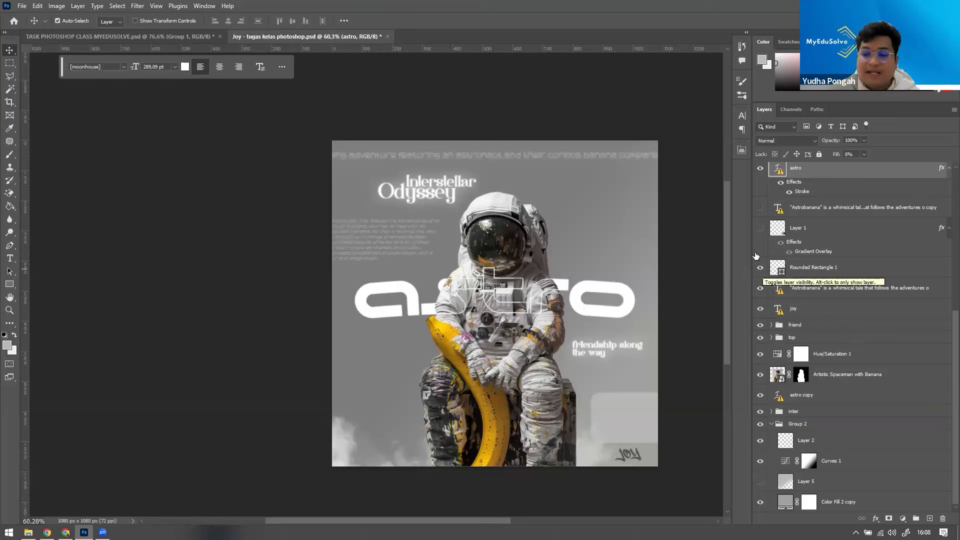
left_click(760, 228)
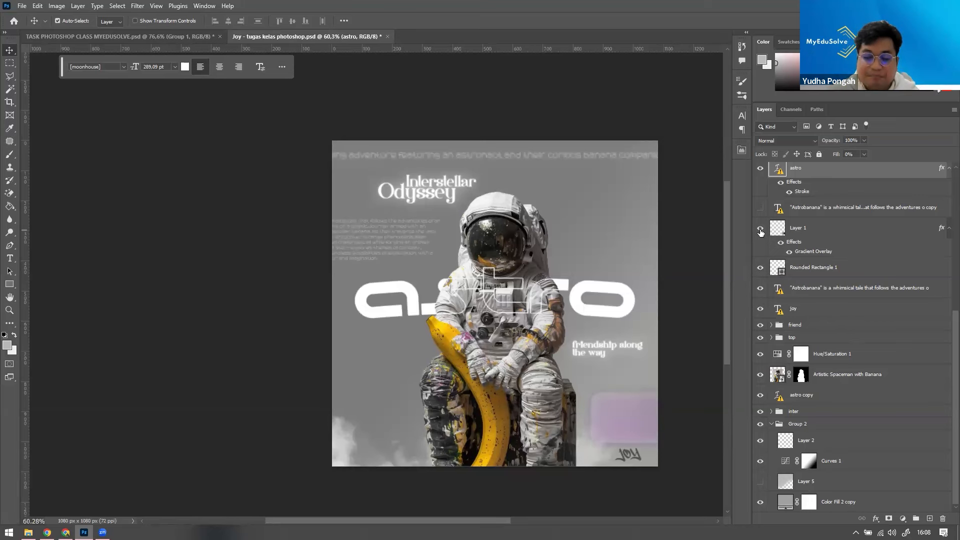
left_click(760, 232)
scroll(811, 248, "up", 4)
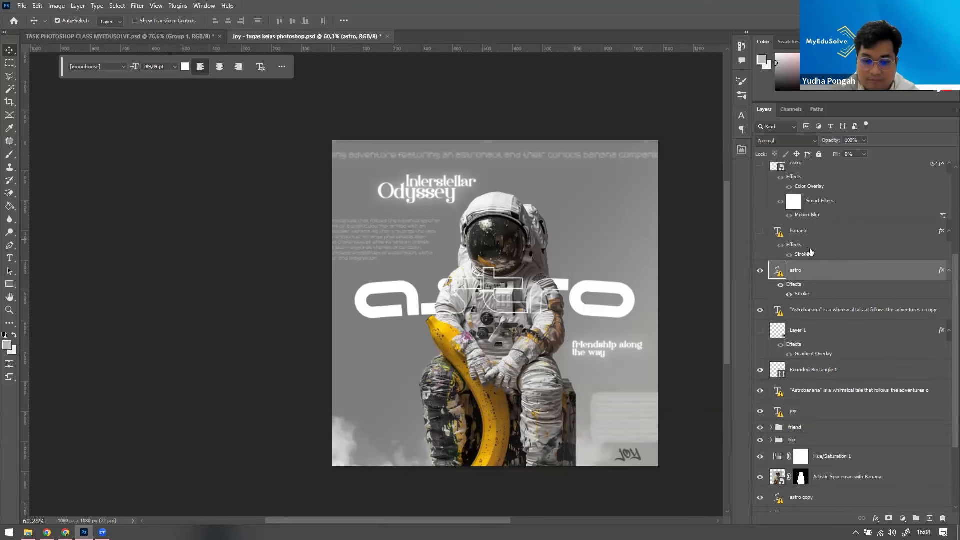
Step: Show the outlined banana text layer and the blurred Astro and Astro copy graffiti layers
left_click(760, 230)
scroll(760, 235, "up", 2)
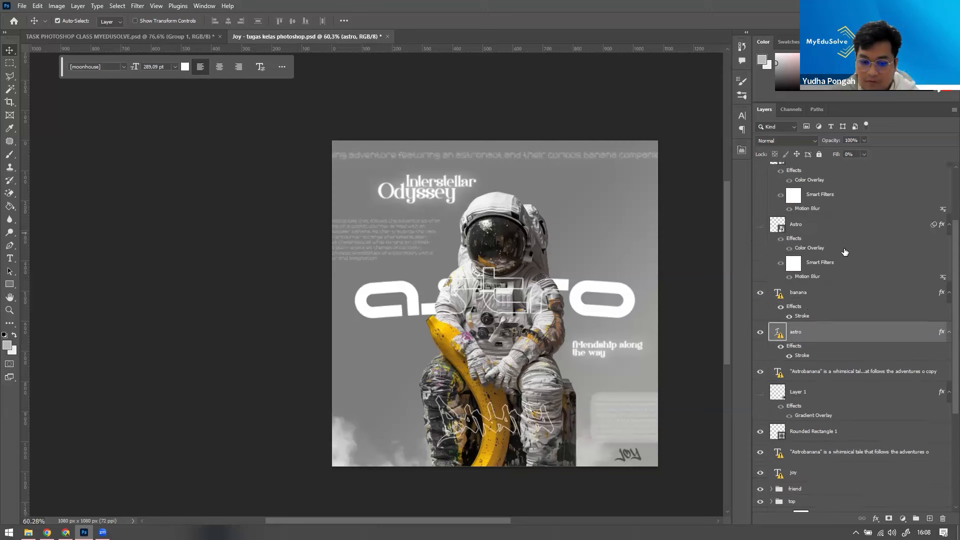
left_click(760, 224)
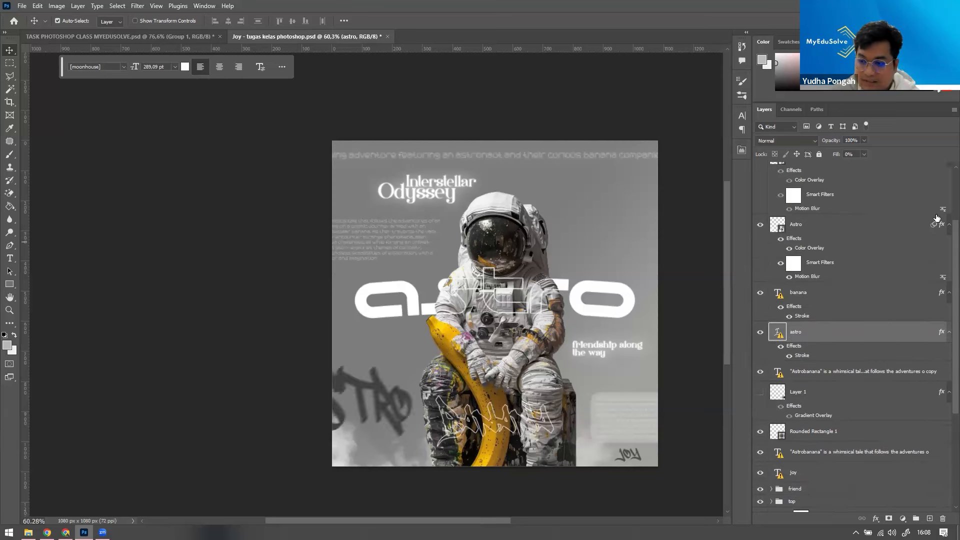
scroll(945, 235, "up", 2)
left_click(760, 246)
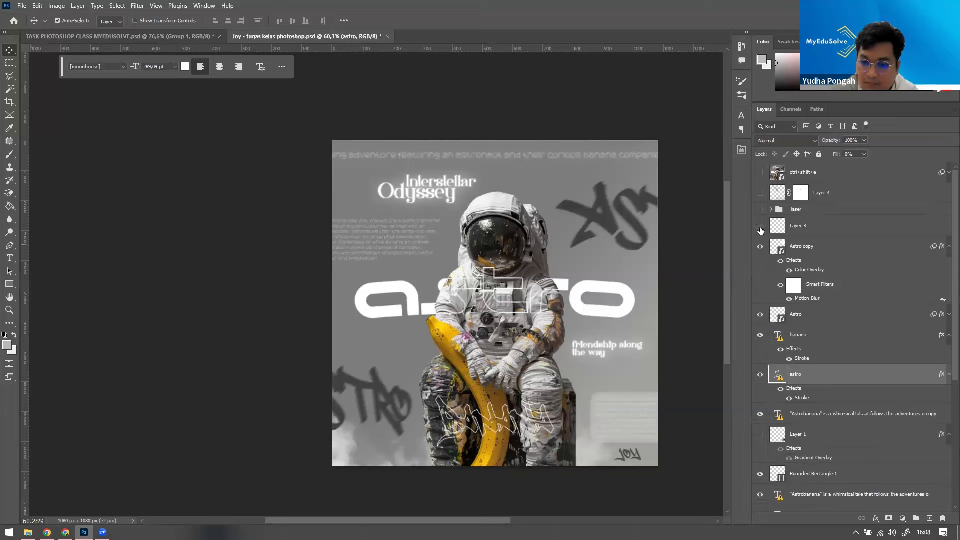
Step: Show Layer 3 and the laser group, toggling their visibility to compare the poster with and without them
left_click(760, 226)
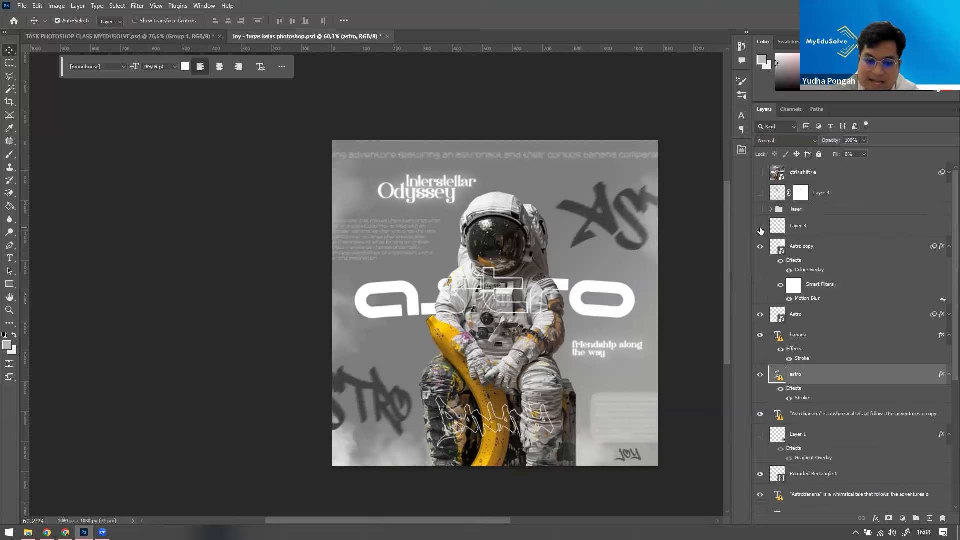
left_click(760, 226)
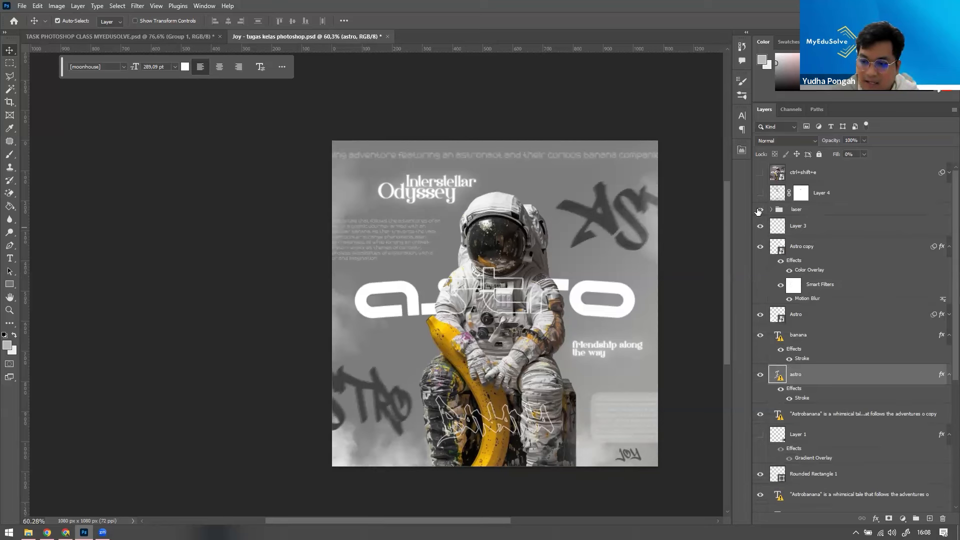
left_click(759, 210)
left_click(758, 212)
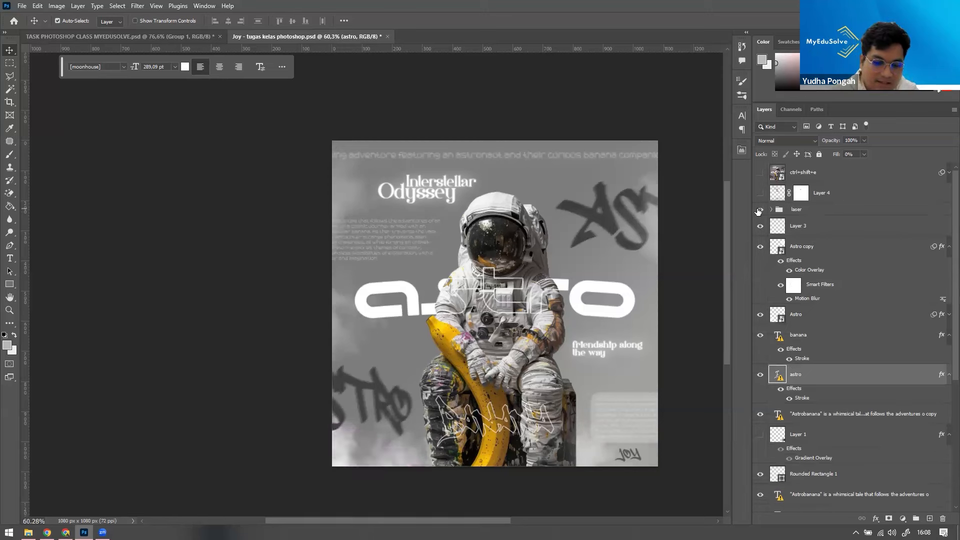
left_click(759, 211)
Step: Show Layer 4, toggling it to compare its pink glow on the astronaut's visor and lettering
left_click(756, 195)
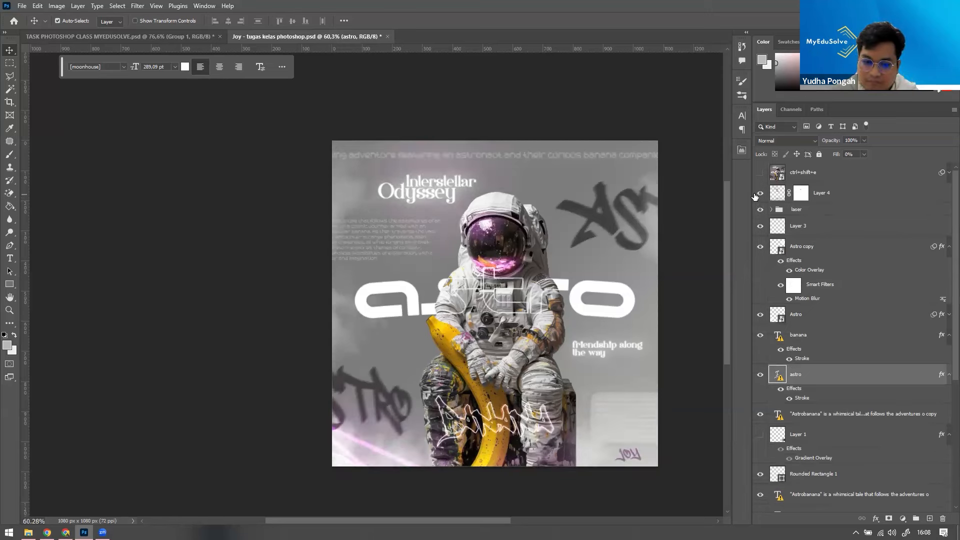
left_click(756, 195)
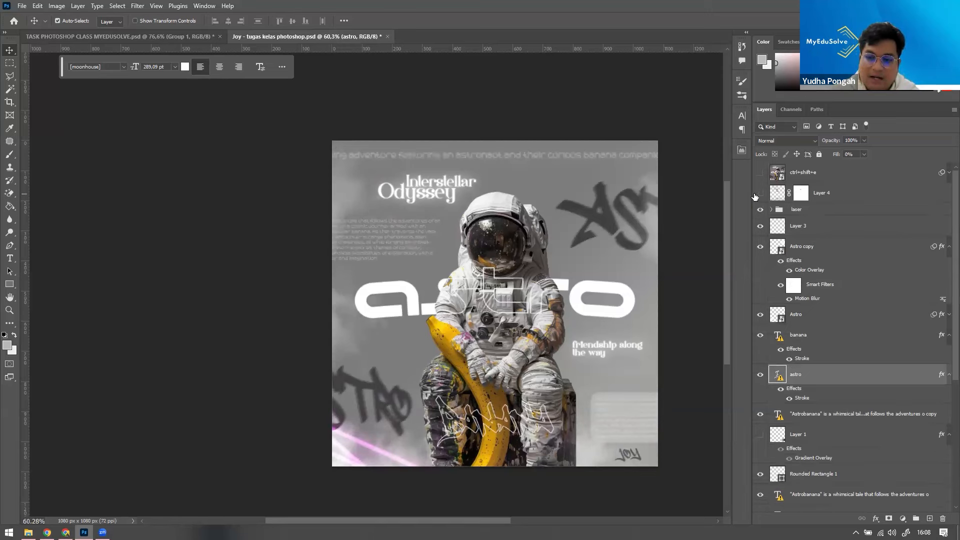
left_click(756, 195)
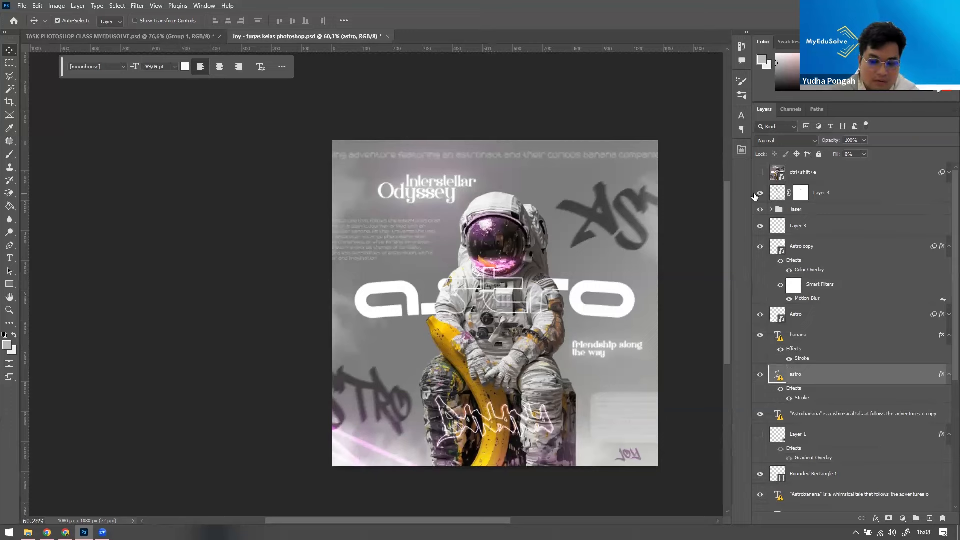
key("z")
left_click_drag(511, 265, 504, 268)
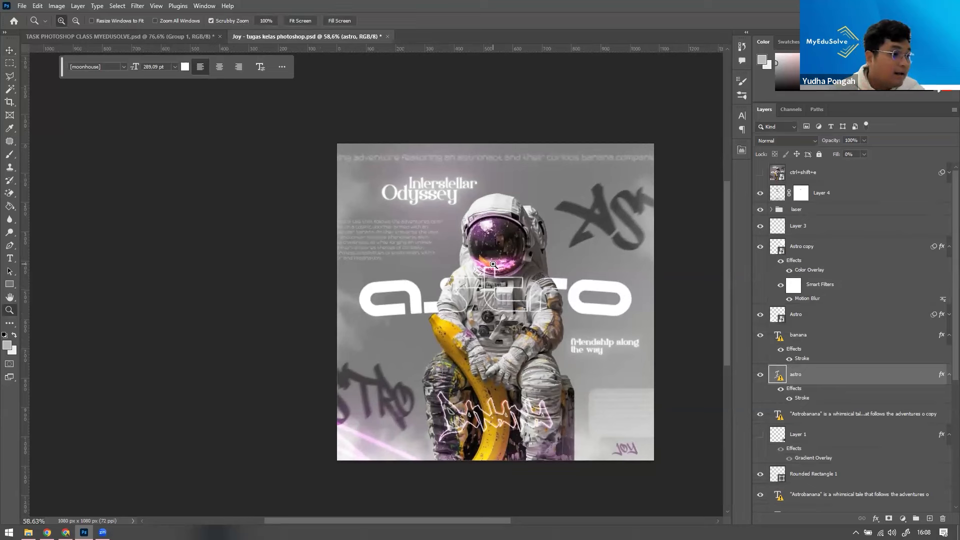
Step: Preview the ctrl+shift+e layer, add an empty layer directly beneath it, and hide the ctrl+shift+e layer again
left_click(761, 174)
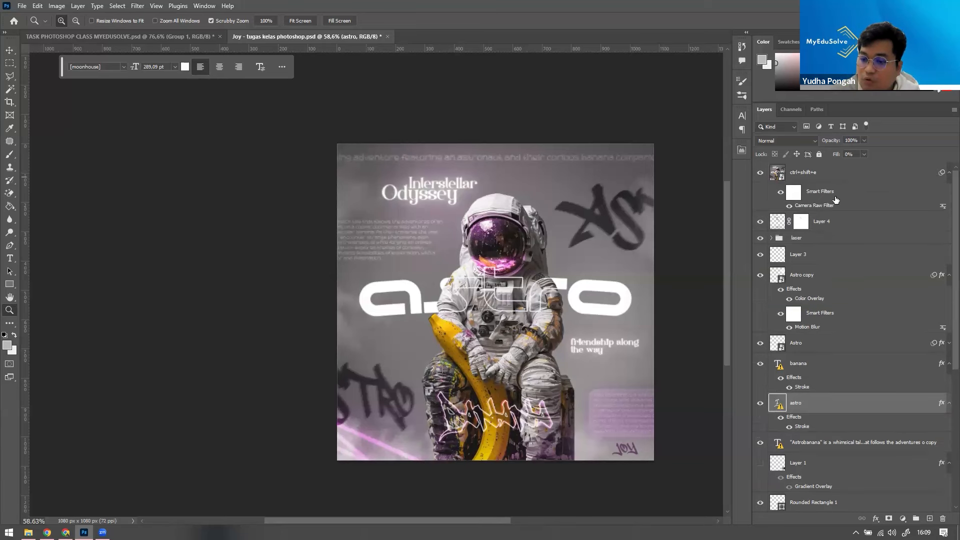
left_click(834, 195)
left_click(930, 519)
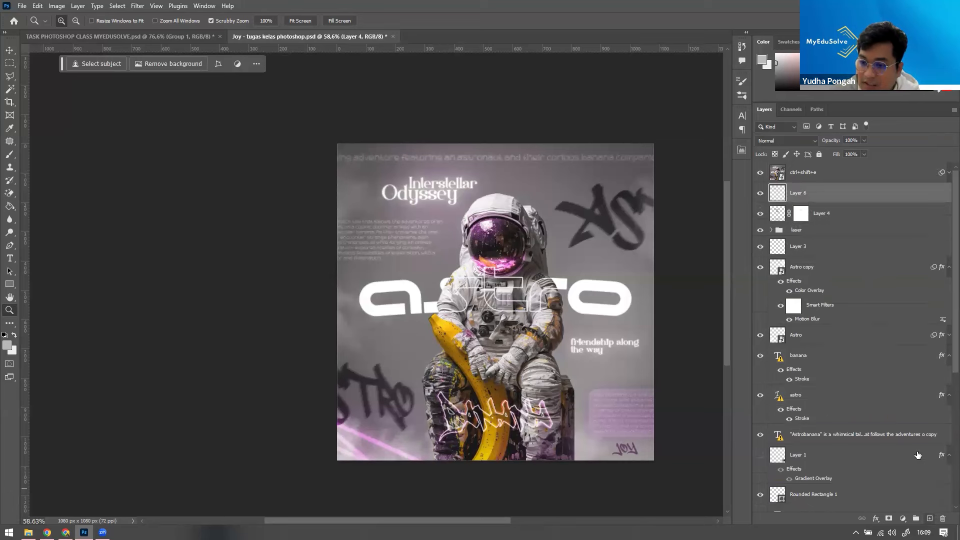
left_click(758, 173)
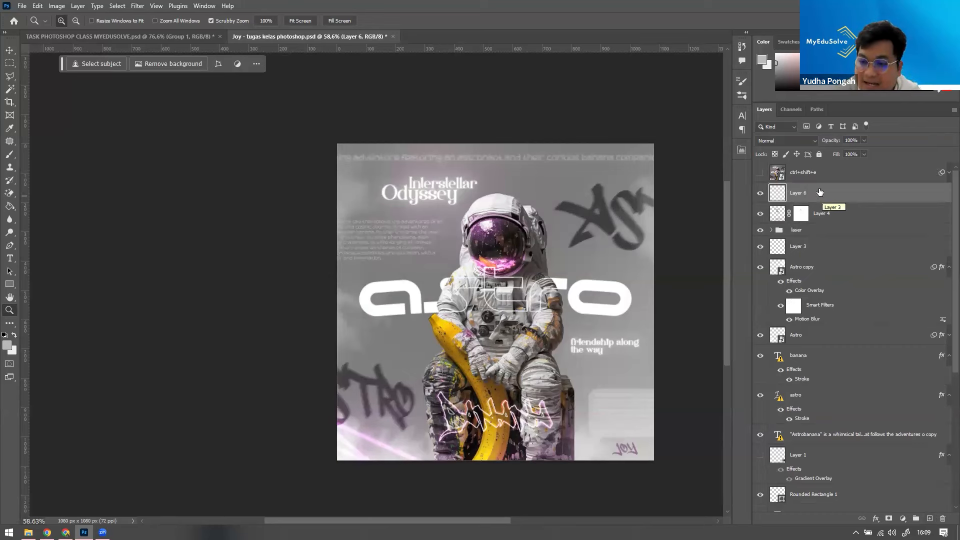
Step: Rename the new empty layer to "LAYER BARU" followed by the instructor's name
double_click(831, 194)
type("LAYE")
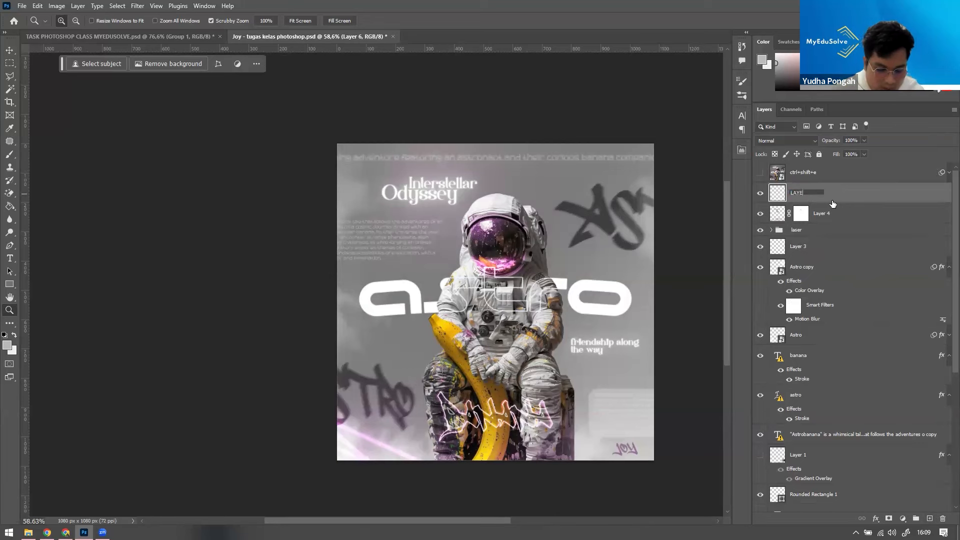
type("R BARU KKA YUDA")
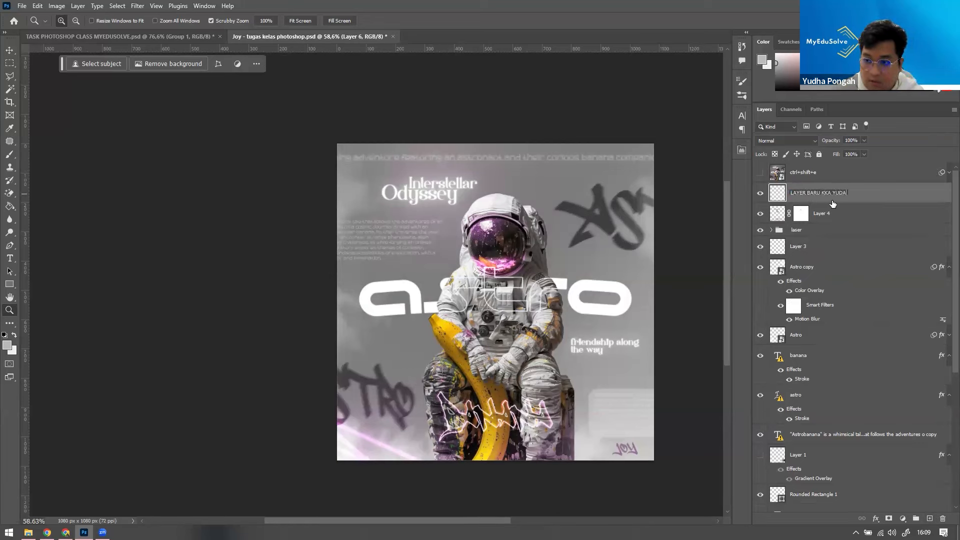
key("Return")
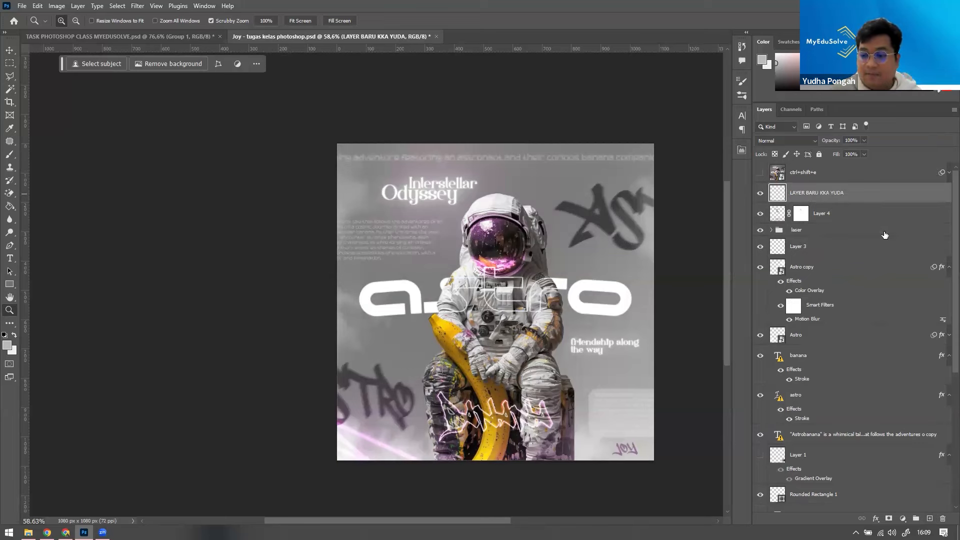
Step: Stamp all visible layers into the new layer, show it alone, and test moving the merged image before undoing the move
key("ctrl+shift+alt+e")
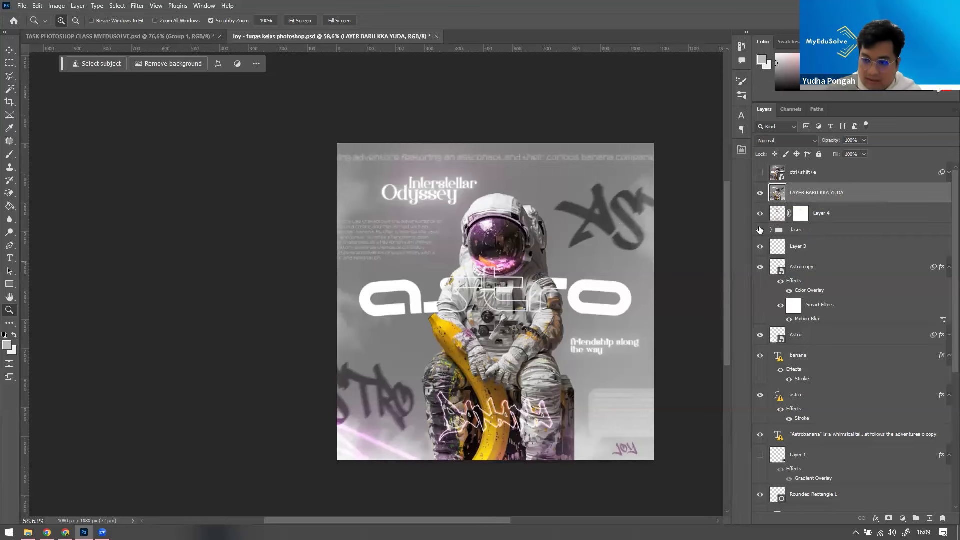
left_click(760, 193, "alt")
key("v")
left_click_drag(345, 227, 462, 262)
key("ctrl+z")
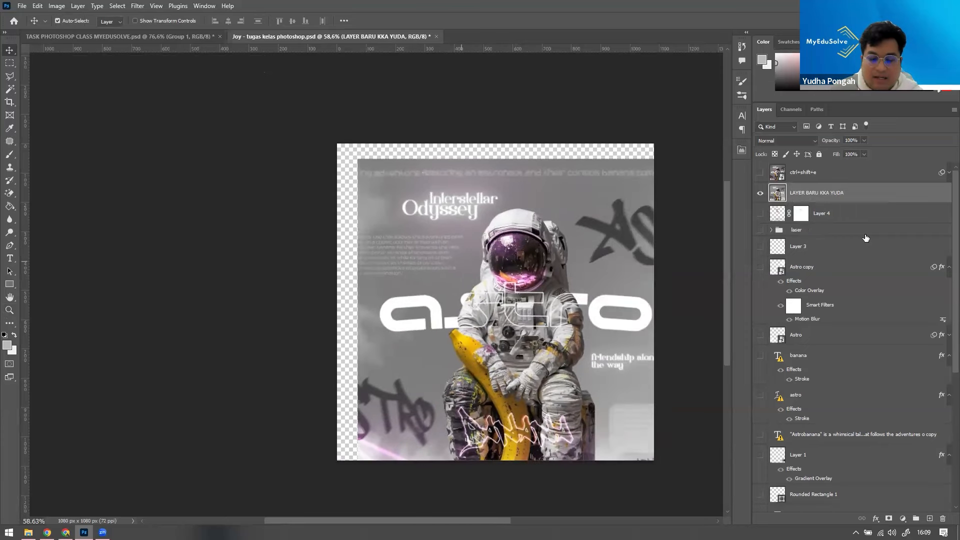
Step: Convert the merged layer to a smart object and open the Camera Raw Filter for it
right_click(873, 194)
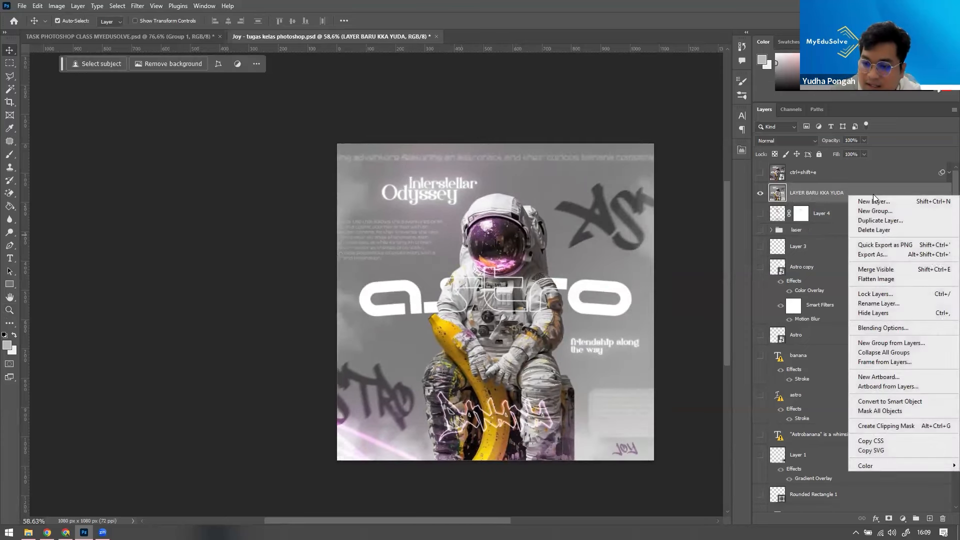
left_click(892, 405)
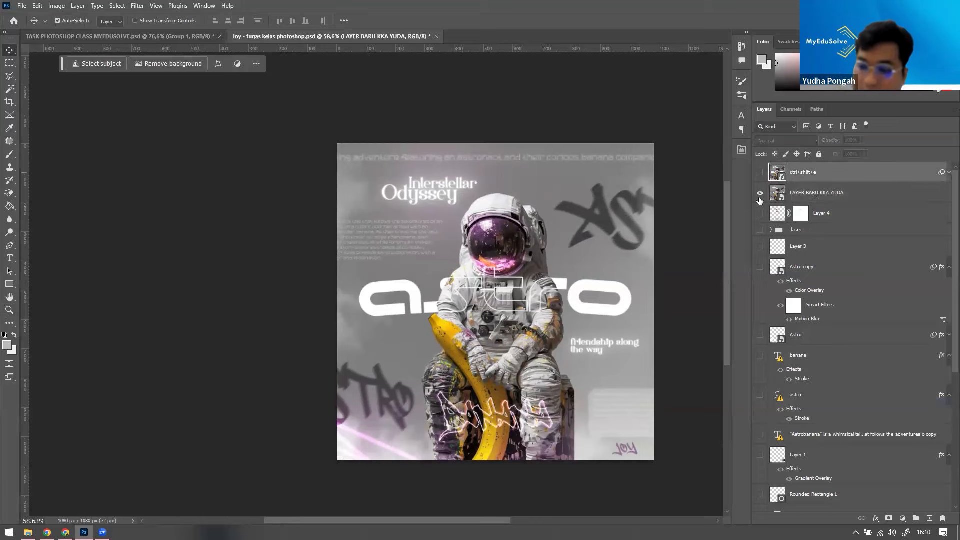
left_click(135, 7)
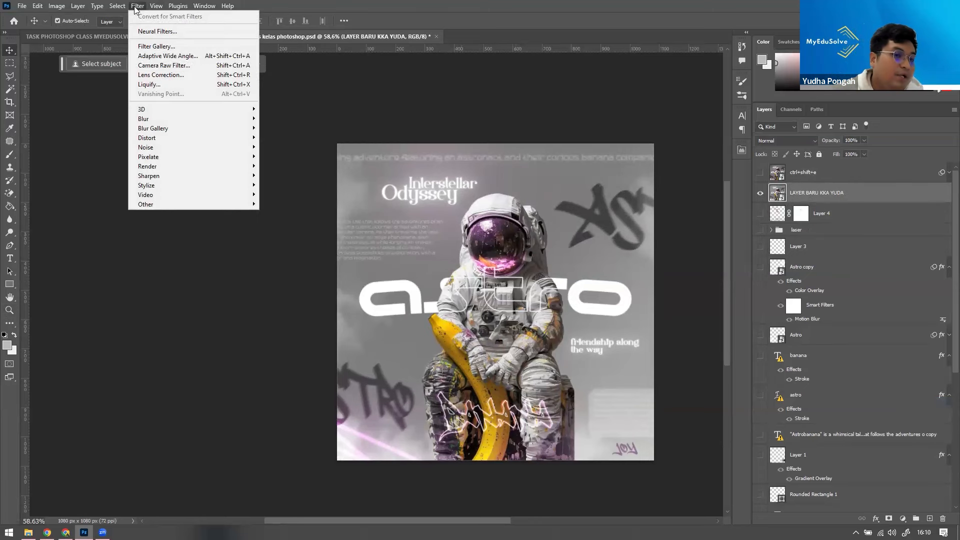
left_click(170, 65)
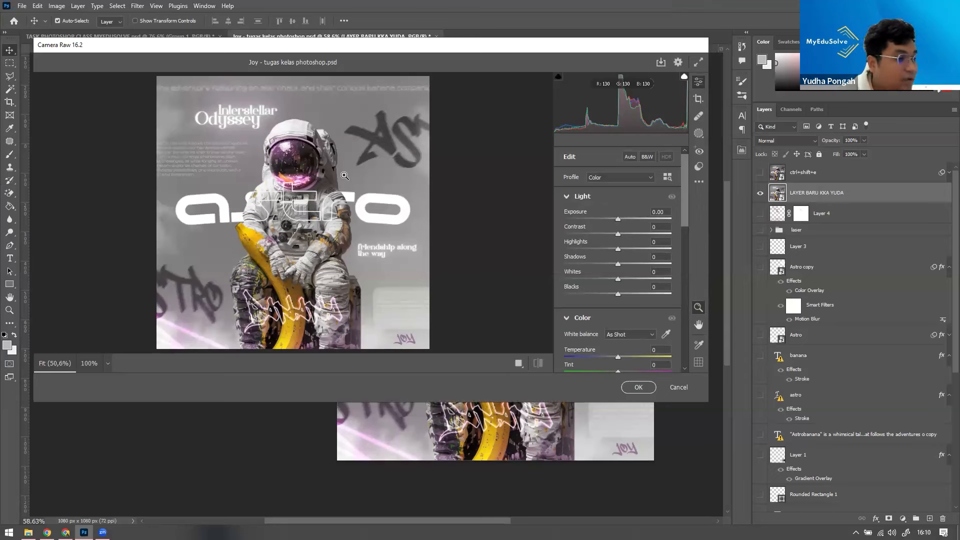
Step: Set Exposure -0.70, Contrast +36, Highlights +60, Shadows -34, Whites -26, Blacks -23, Tint +15 and Vibrance +80 in the Camera Raw Filter
left_click(610, 220)
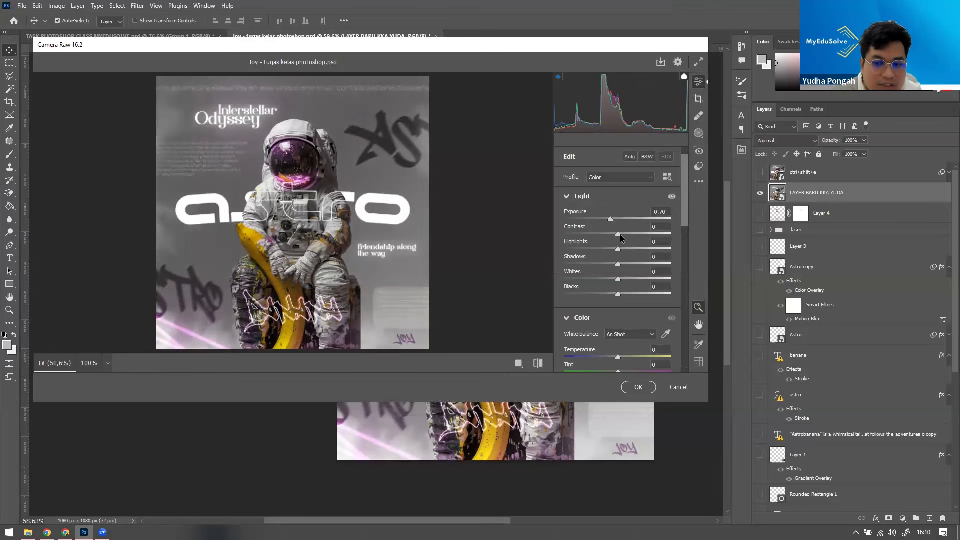
left_click_drag(618, 234, 619, 298)
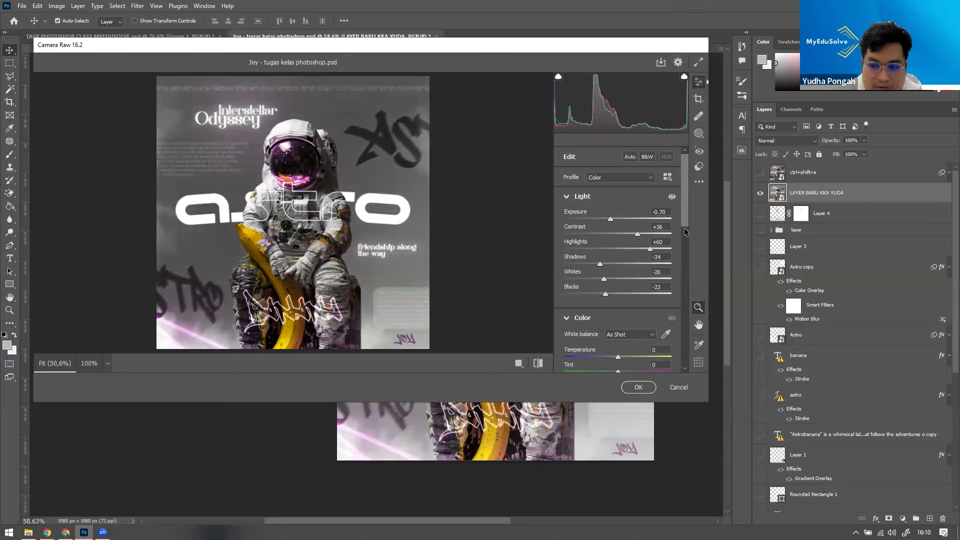
left_click_drag(688, 230, 687, 274)
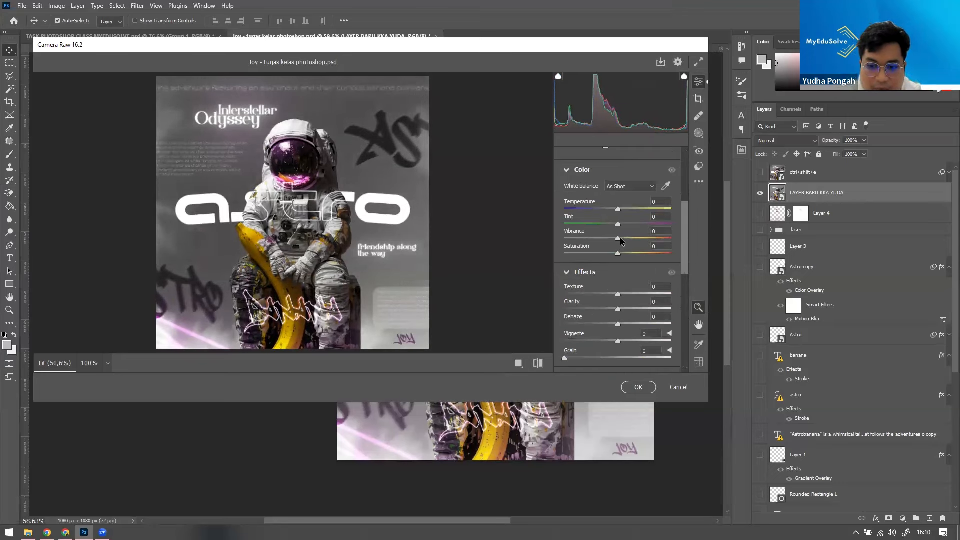
mouse_move(622, 238)
left_mouse_down()
mouse_move(661, 238)
mouse_move(625, 224)
left_mouse_up()
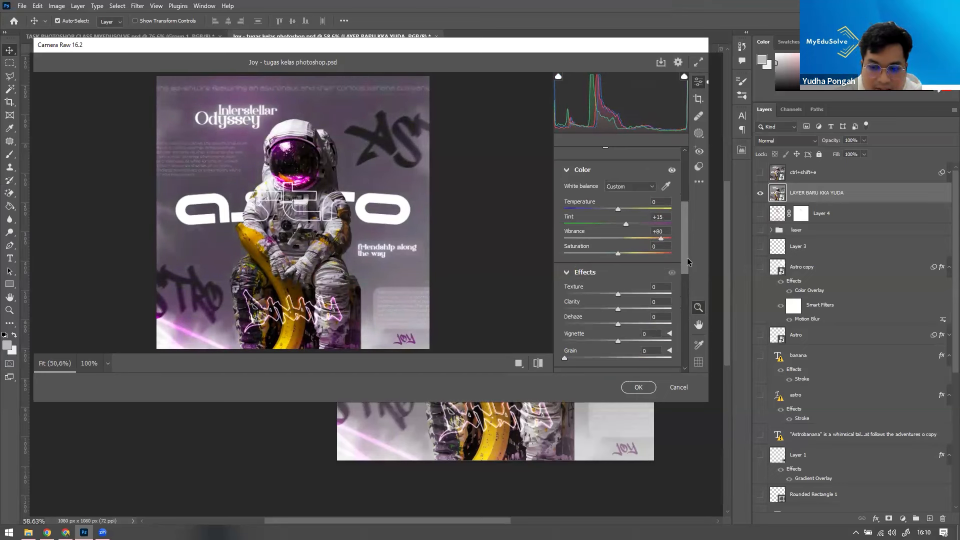
Step: Set Texture +36, Clarity +25, Dehaze +13 and Grain 30, and apply the Camera Raw Filter
scroll(611, 252, "down", 2)
left_click(640, 252)
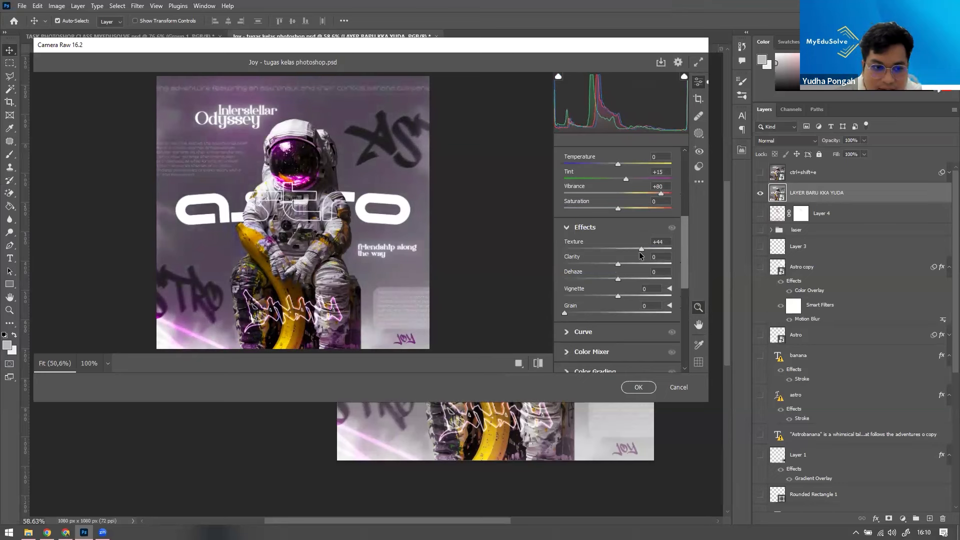
left_click_drag(638, 254, 625, 279)
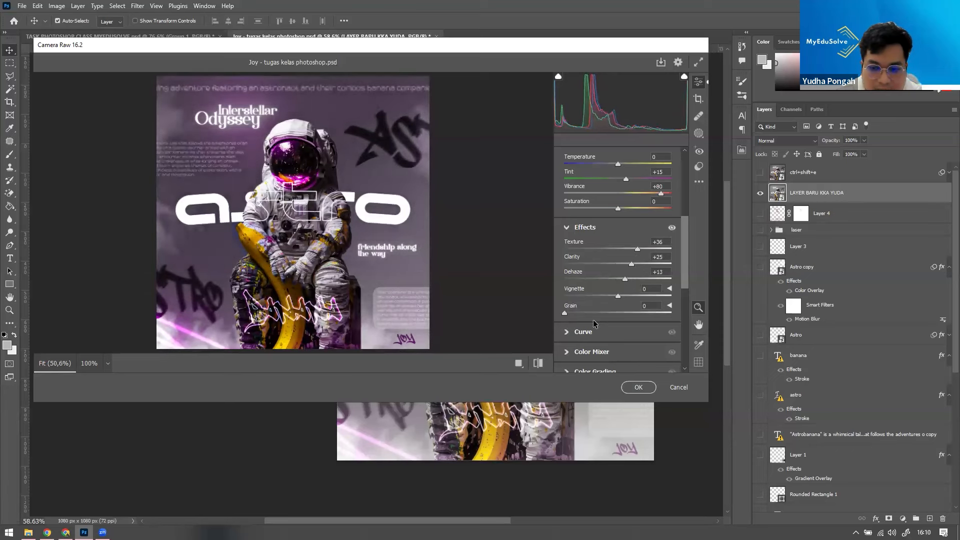
left_click_drag(565, 314, 596, 315)
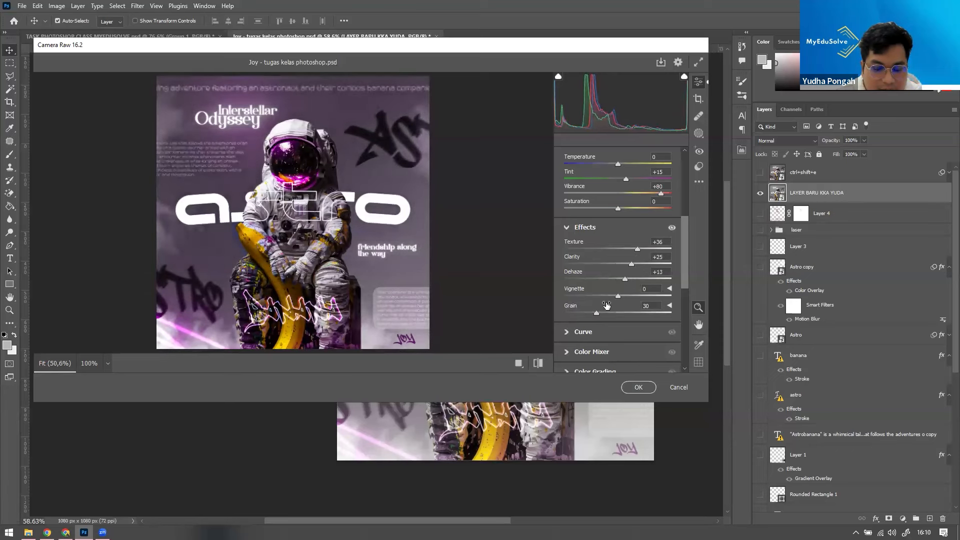
left_click(638, 388)
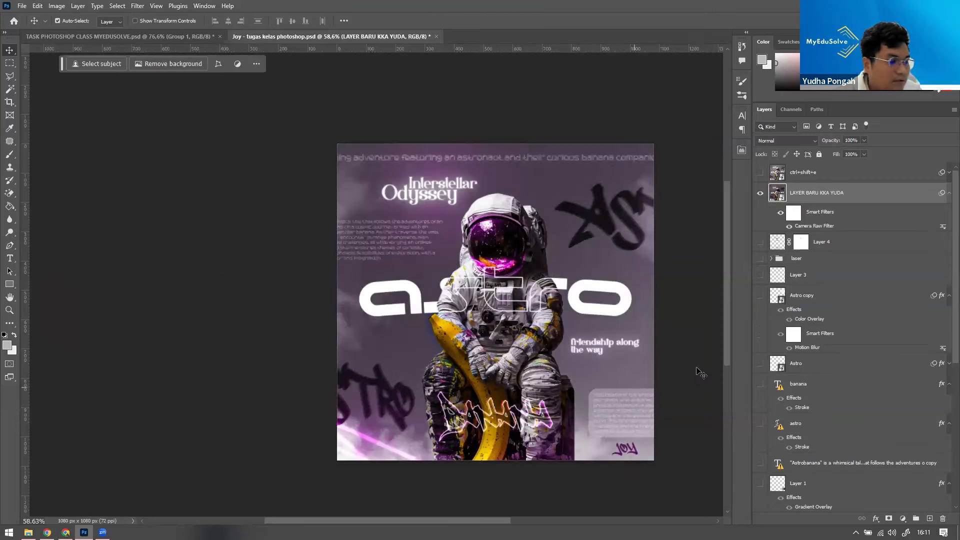
Step: Toggle the merged layer and its smart filters to compare the poster before and after the Camera Raw adjustment
left_click(760, 194)
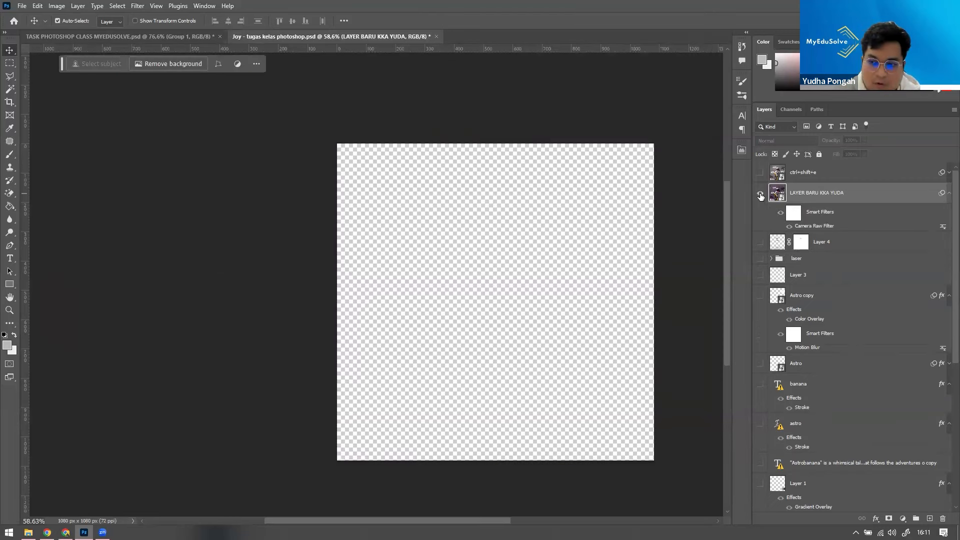
left_click(760, 193)
left_click(780, 212)
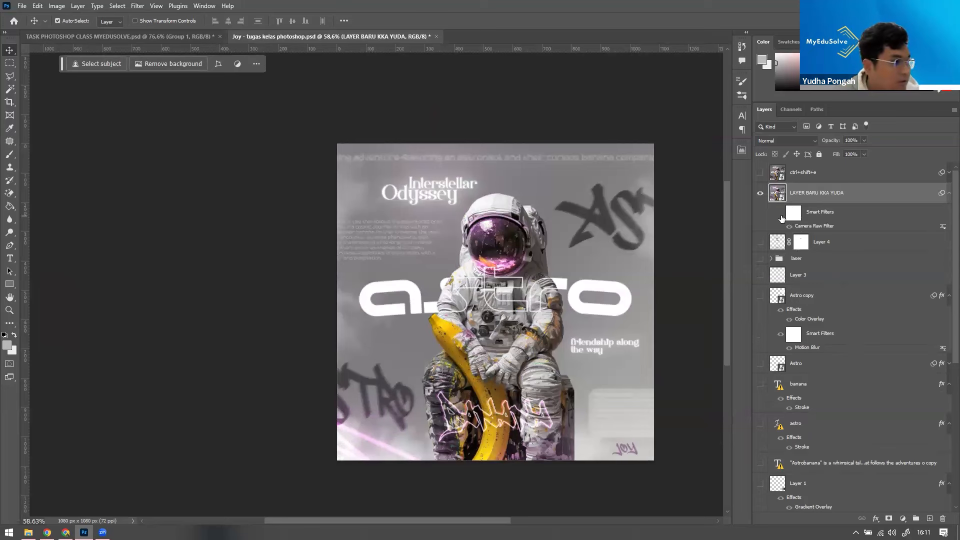
left_click(780, 213)
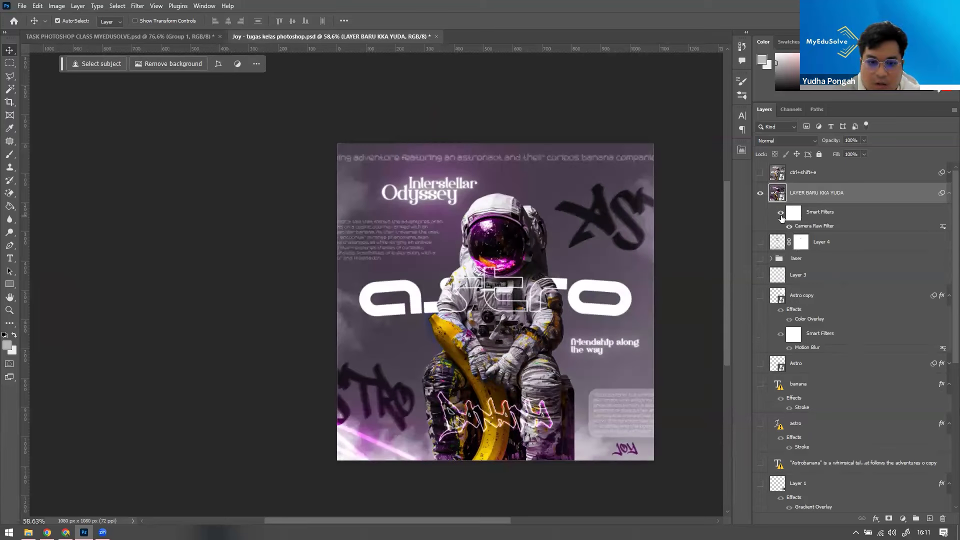
left_click(781, 213)
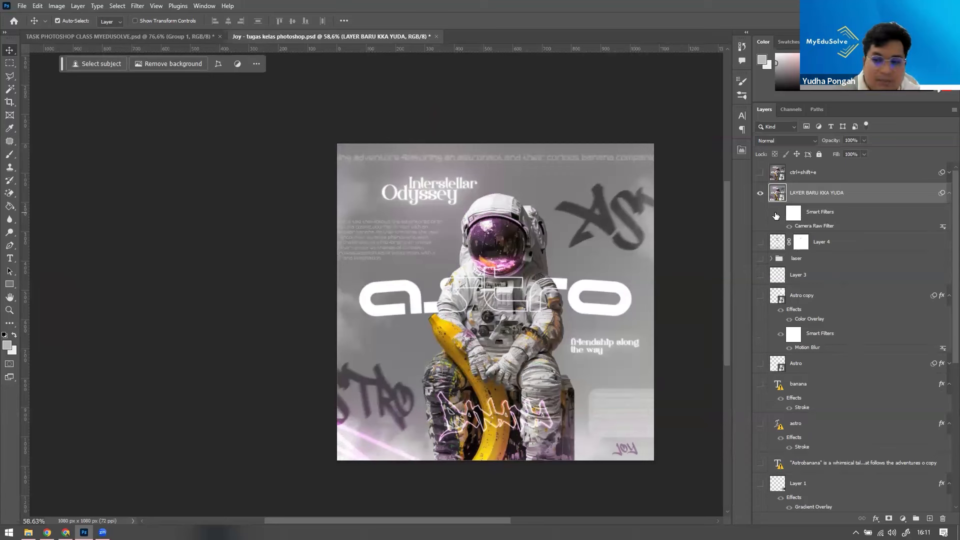
left_click(781, 214)
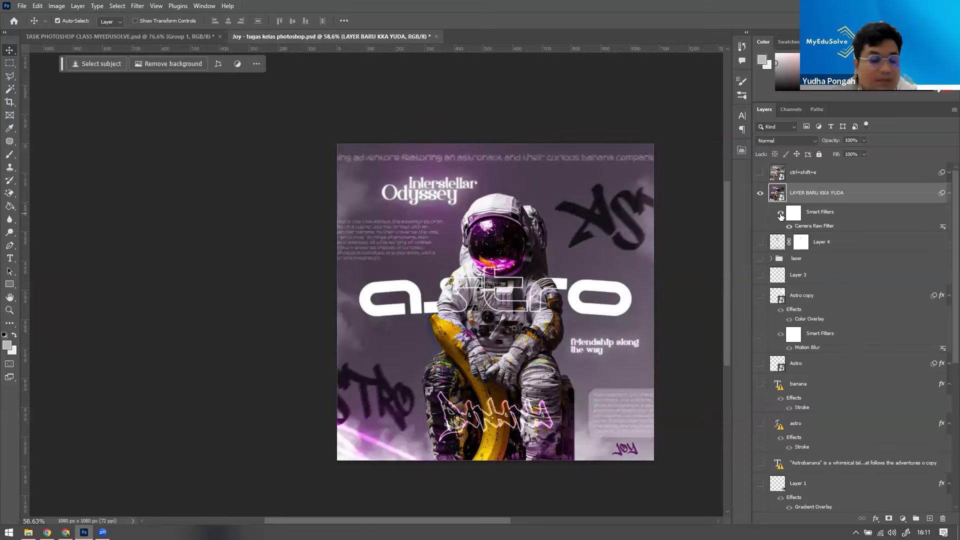
Step: Compare the Camera Raw grade on LAYER BARU KKA YUDA with the ctrl+shift+e version by toggling its smart filters and the upper layer
left_click(780, 214)
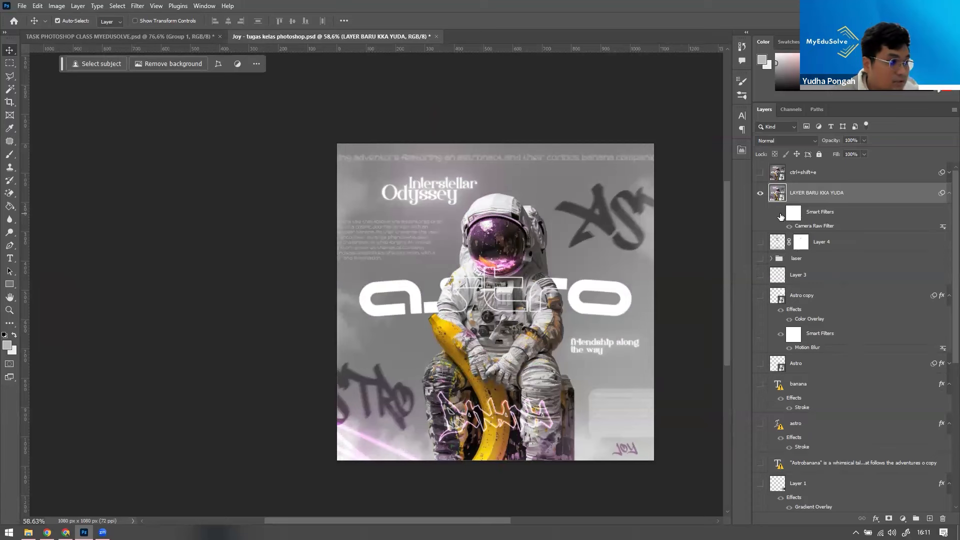
left_click(780, 214)
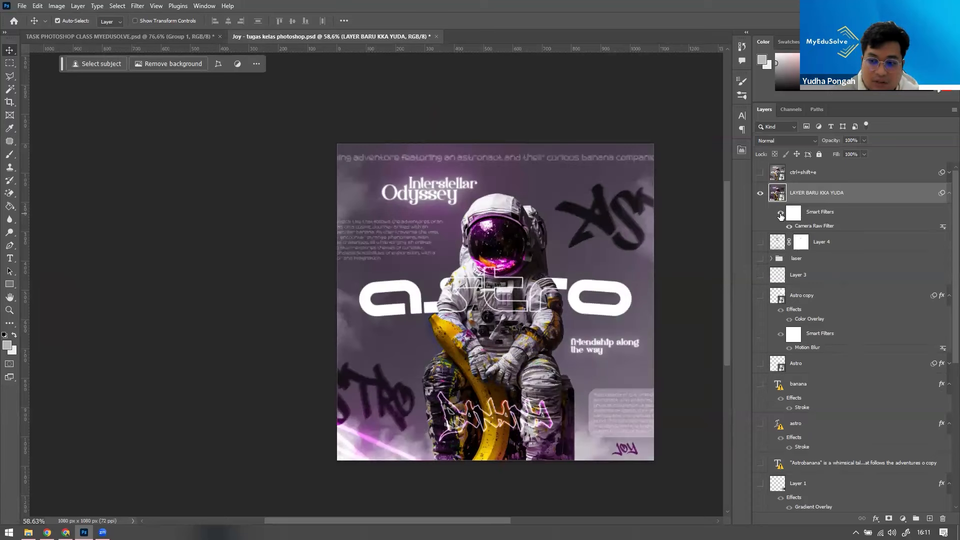
left_click(761, 173)
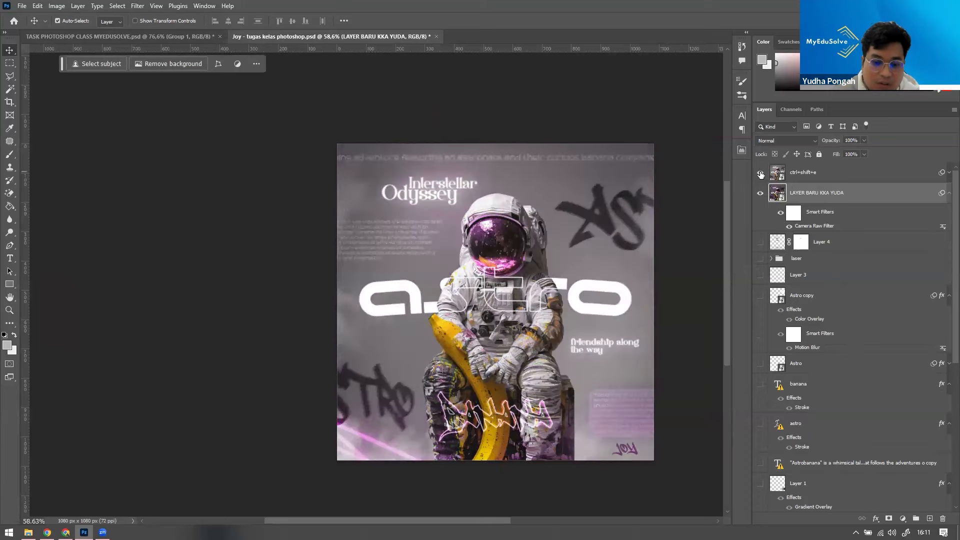
left_click(760, 173)
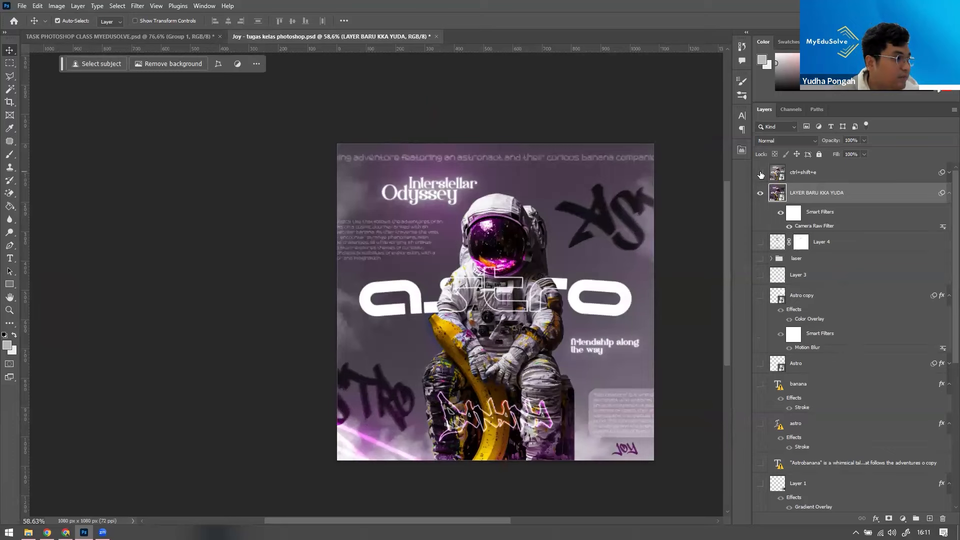
key("h")
left_click_drag(550, 223, 521, 242)
key("z")
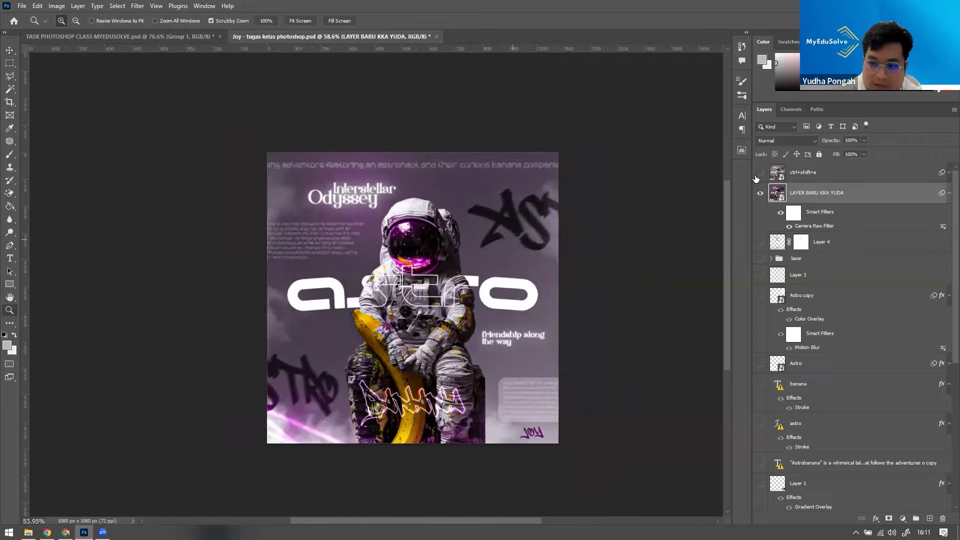
left_click(760, 173)
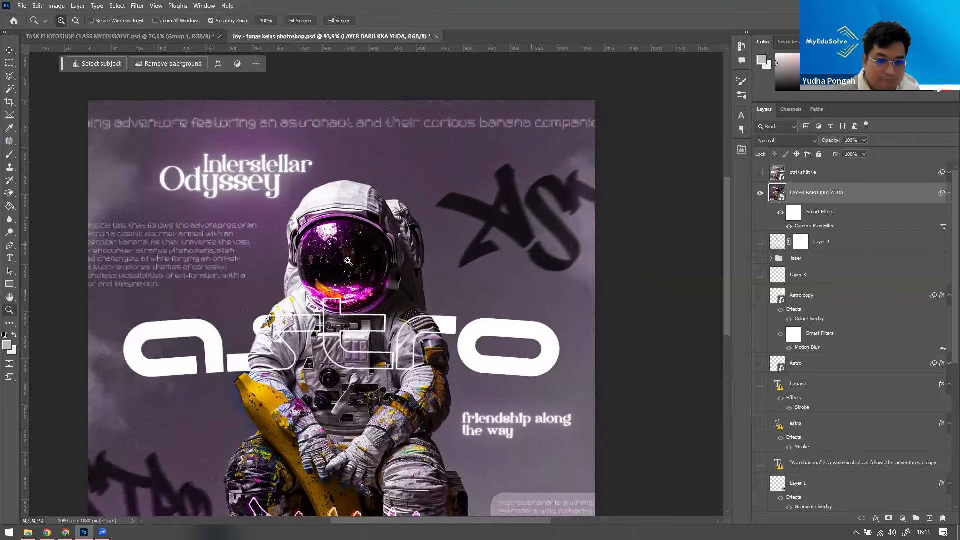
left_click_drag(339, 243, 326, 223)
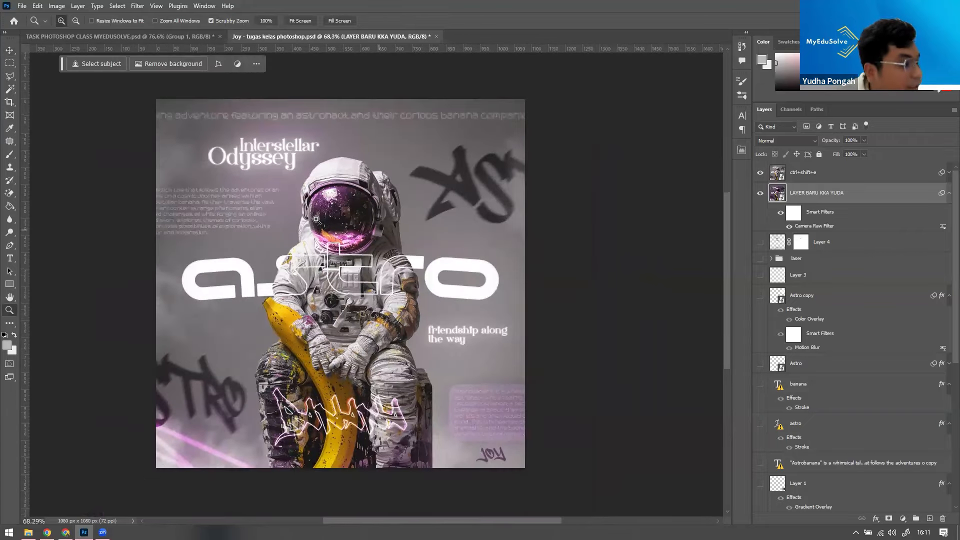
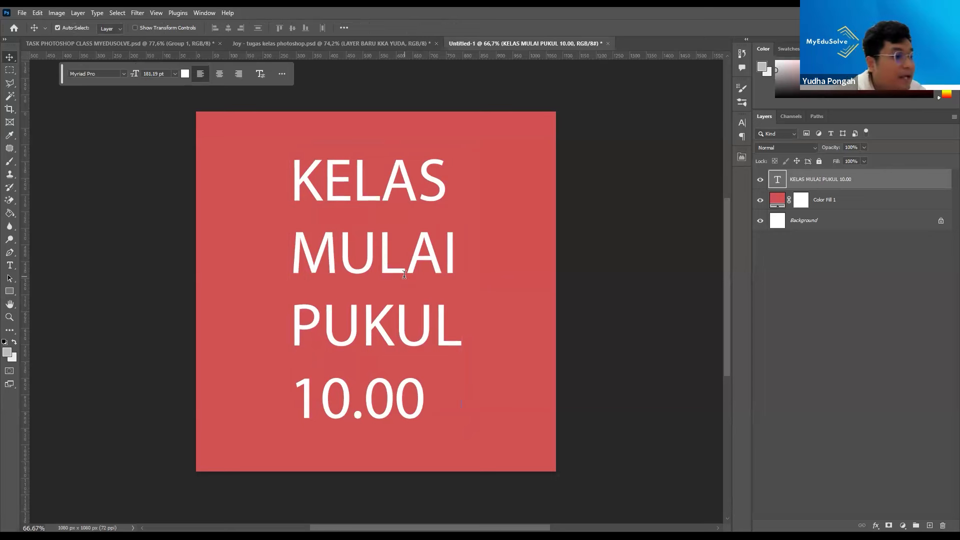
Step: Centre-align the KELAS MULAI PUKUL 10.00 text in Untitled-1 and move the block back to the middle of the canvas
key("t")
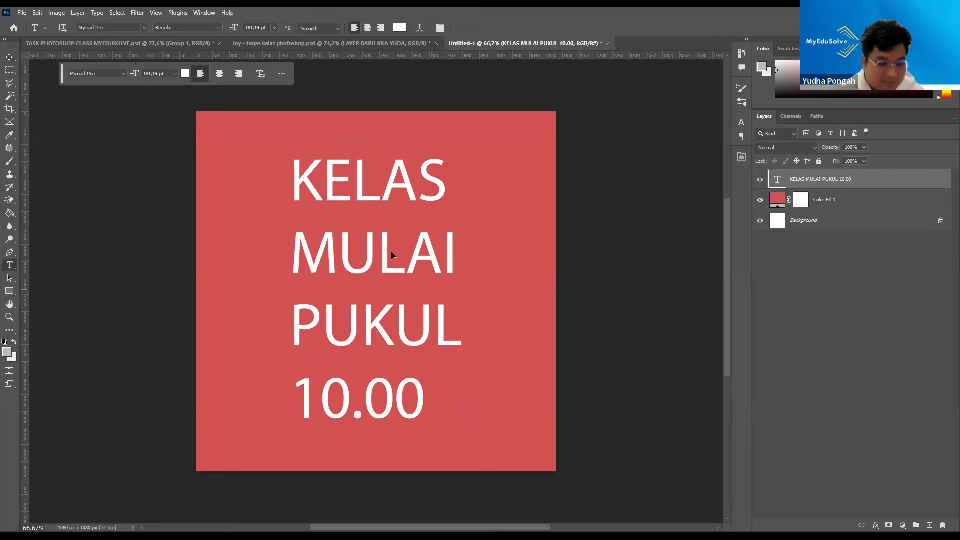
key("Return")
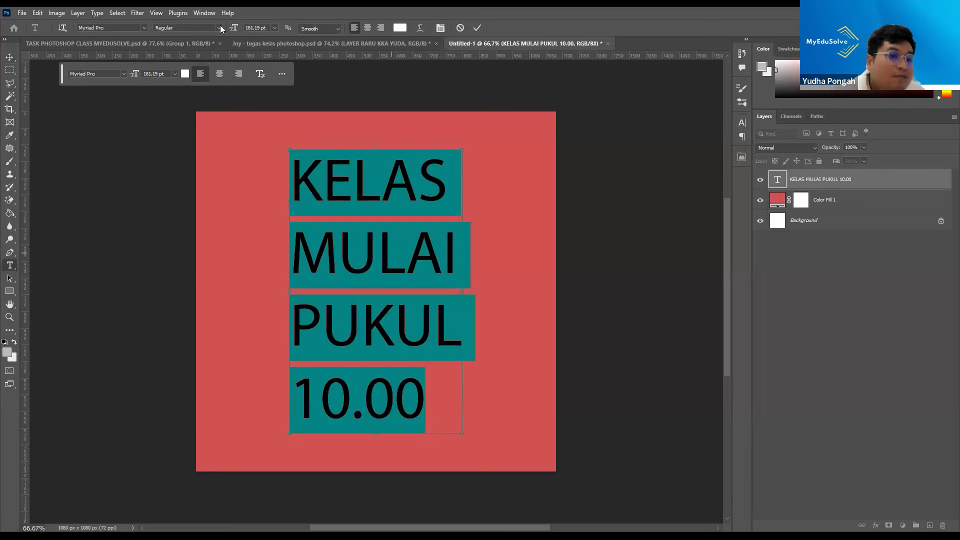
left_click(367, 29)
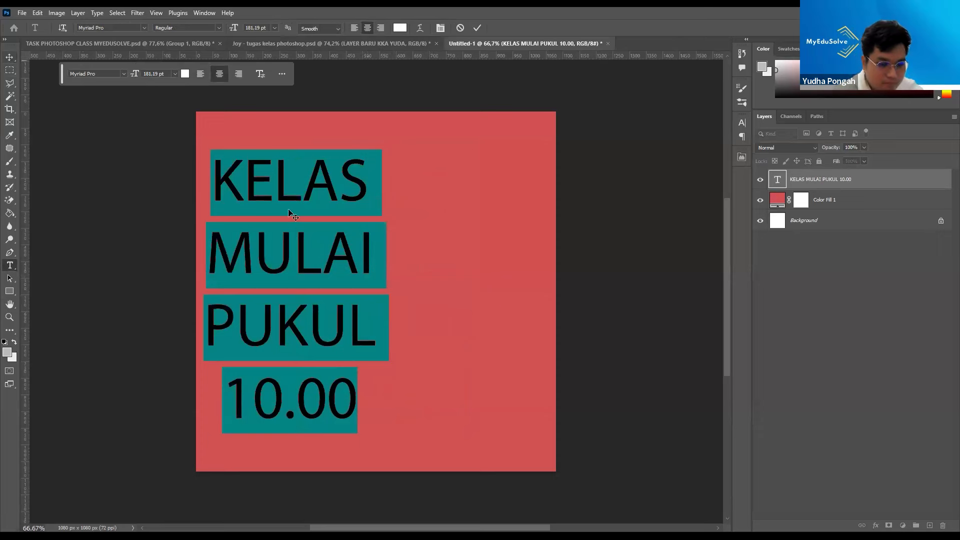
key("ctrl+Return")
key("v")
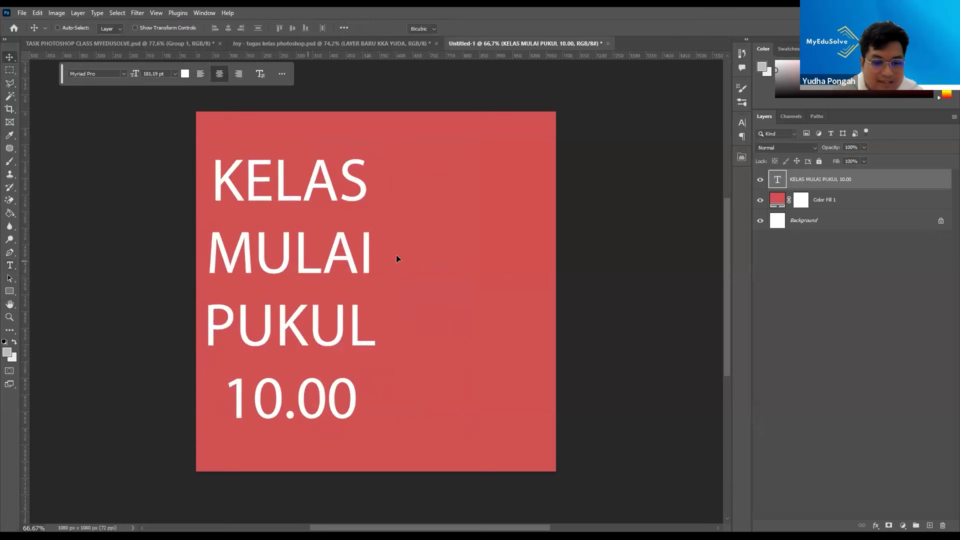
key("ctrl+t")
key("Return")
Step: Set the whole text block in Gotham Black and scale it down to about 113.7 pt
double_click(346, 225)
key("ctrl+a")
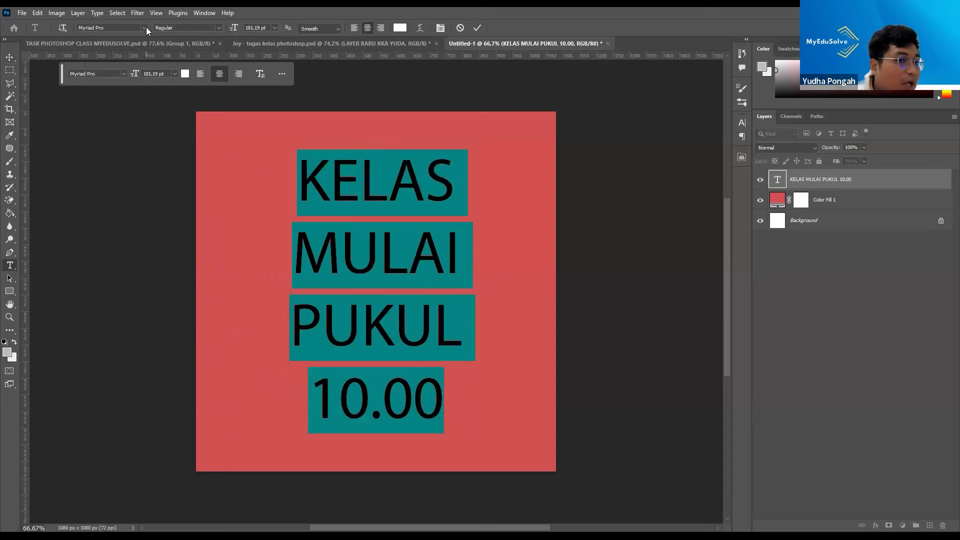
left_click(146, 27)
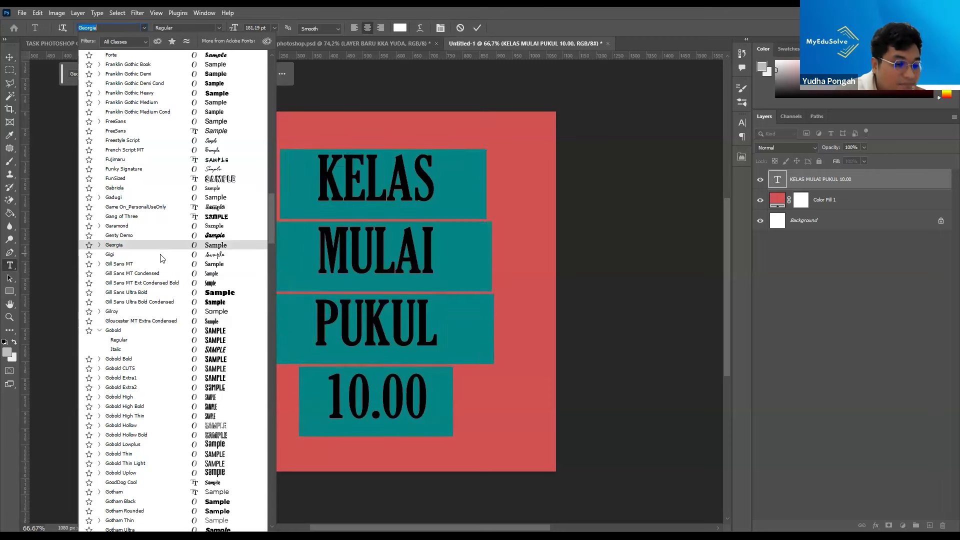
scroll(160, 257, "down", 6)
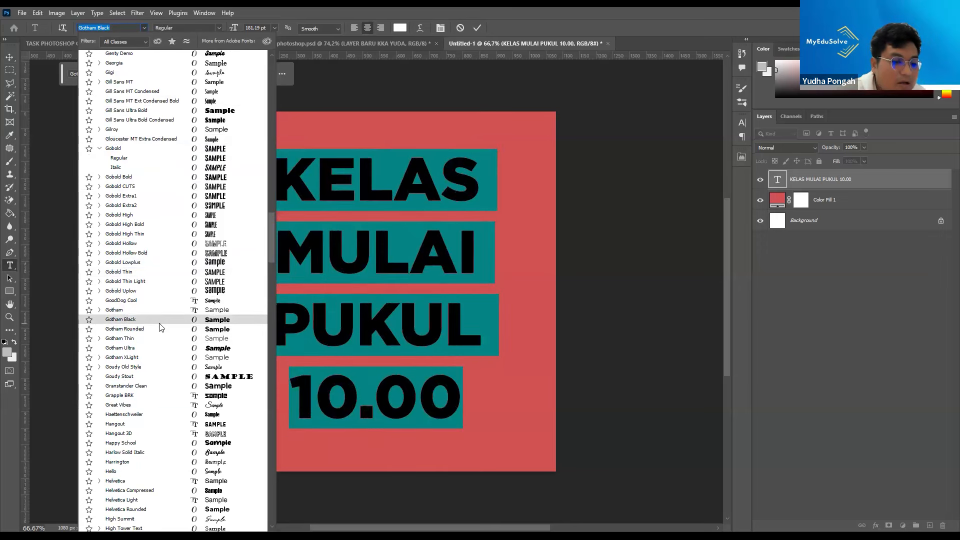
left_click(375, 370)
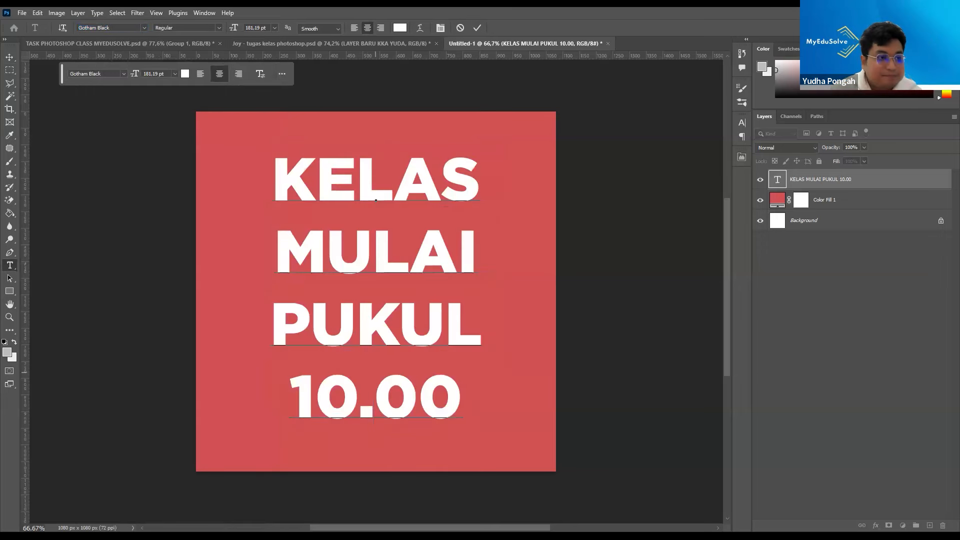
left_click(10, 57)
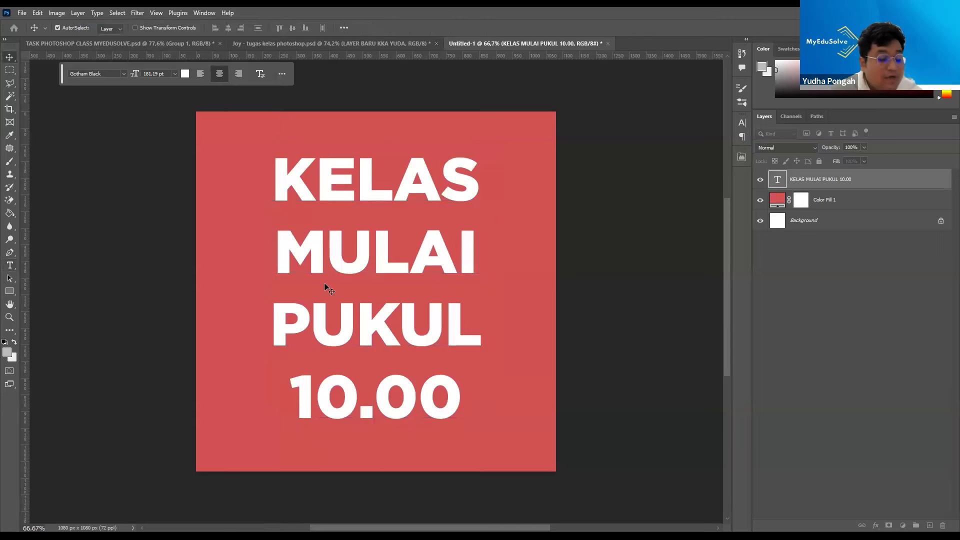
key("ctrl+t")
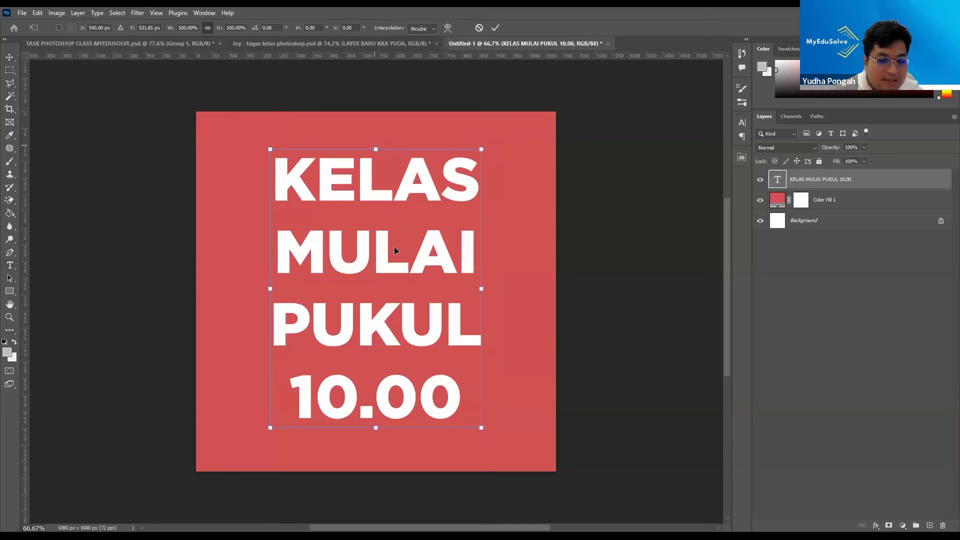
key("Escape")
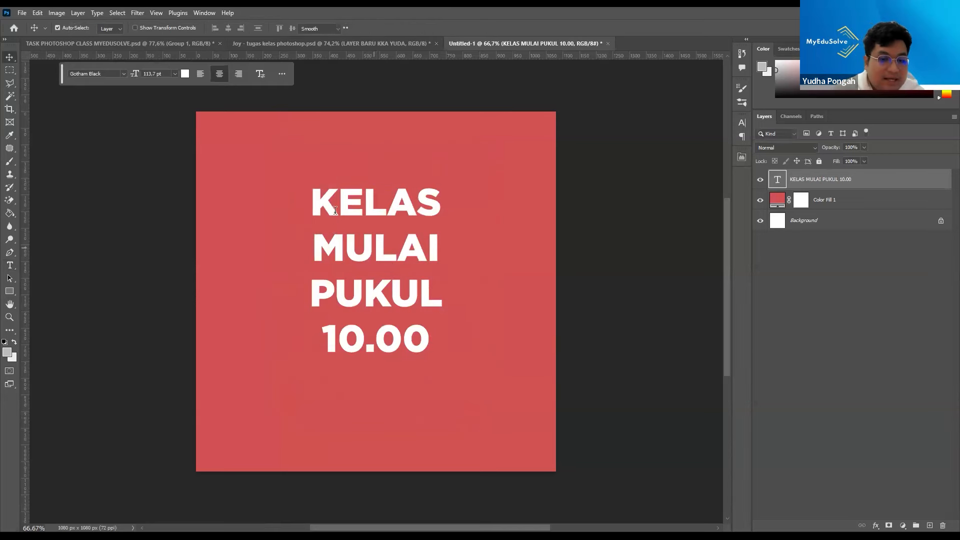
Step: Enlarge only the "10.00" line to about 137 pt so it matches the width of the lines above
key("t")
left_click_drag(322, 338, 431, 345)
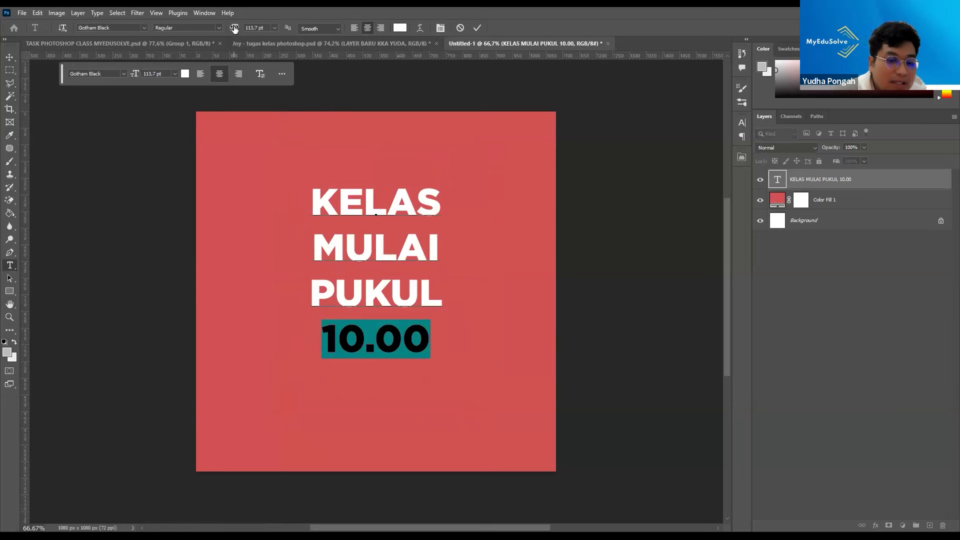
left_click_drag(234, 28, 295, 46)
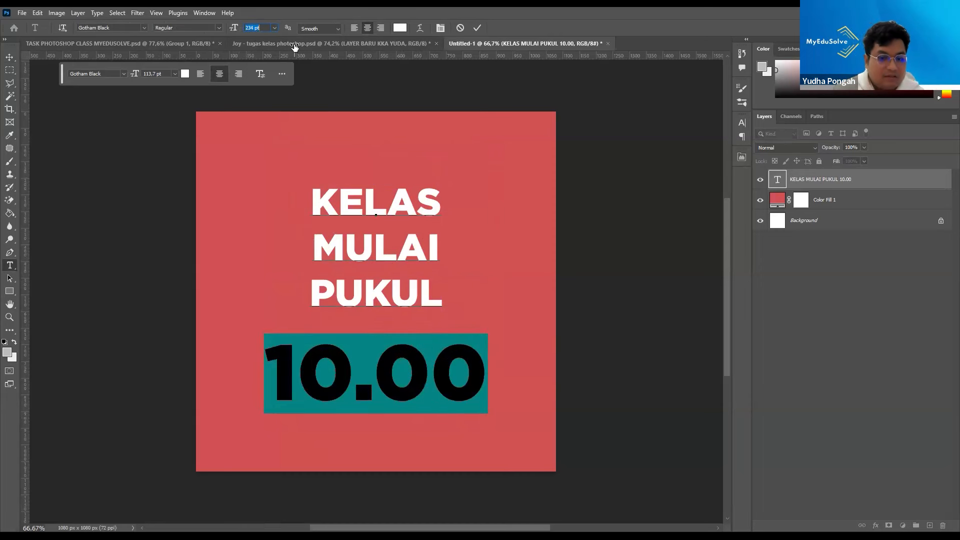
key("ctrl+z")
left_click_drag(233, 28, 250, 28)
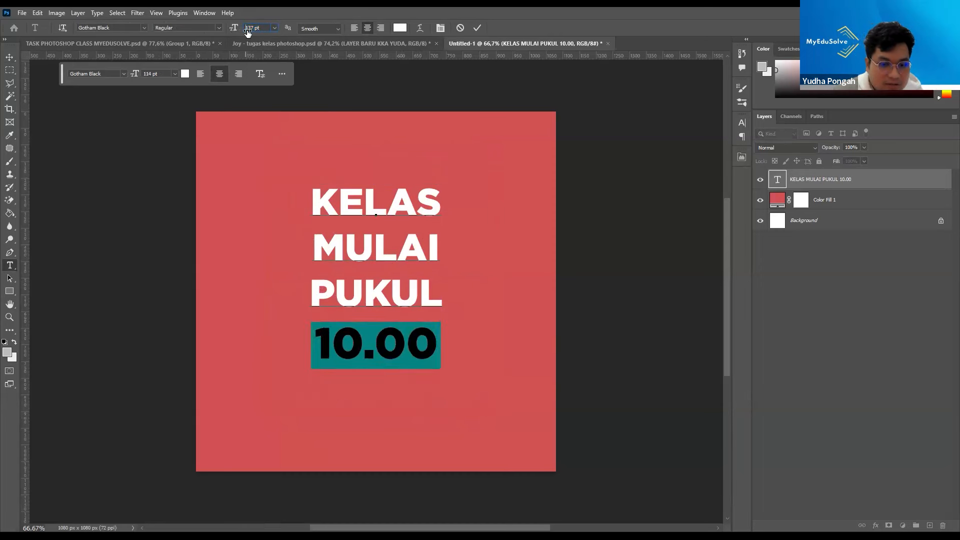
left_click(12, 57)
Step: Move the text block slightly down to centre it vertically on the red canvas
key("ctrl+t")
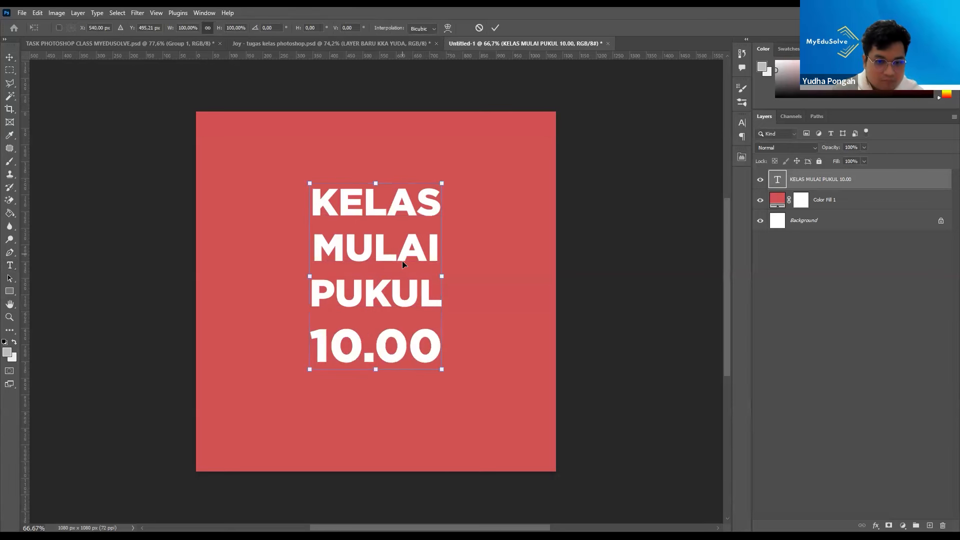
left_click_drag(402, 268, 402, 283)
key("Return")
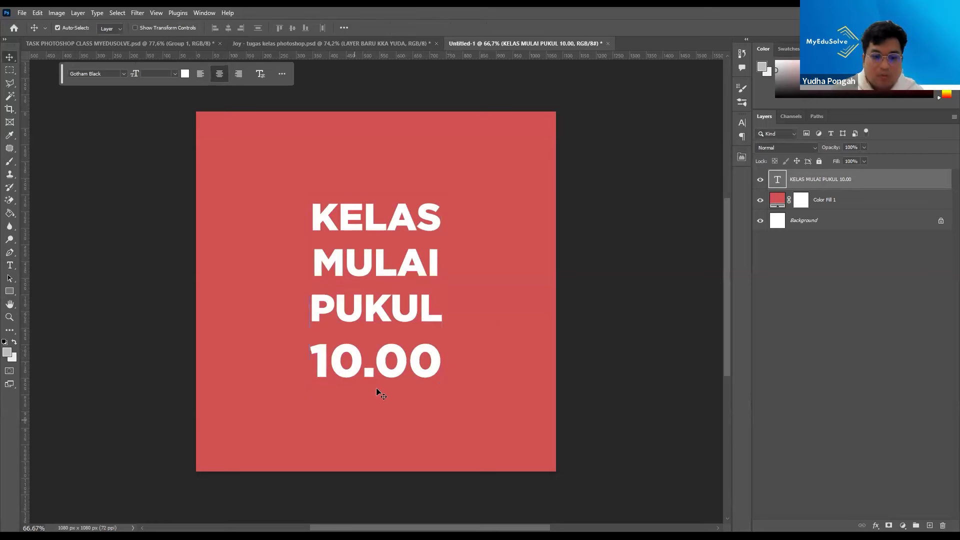
triple_click(368, 361)
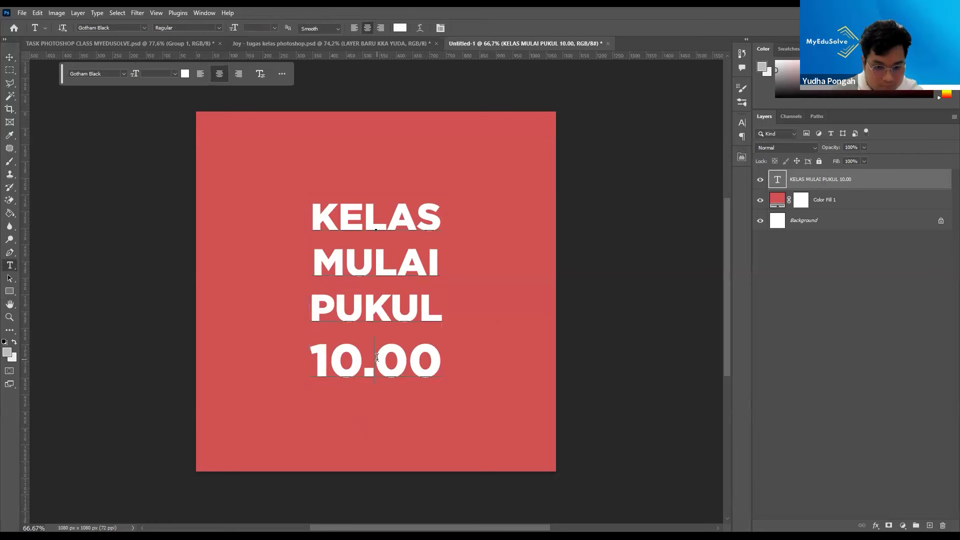
left_click(9, 57)
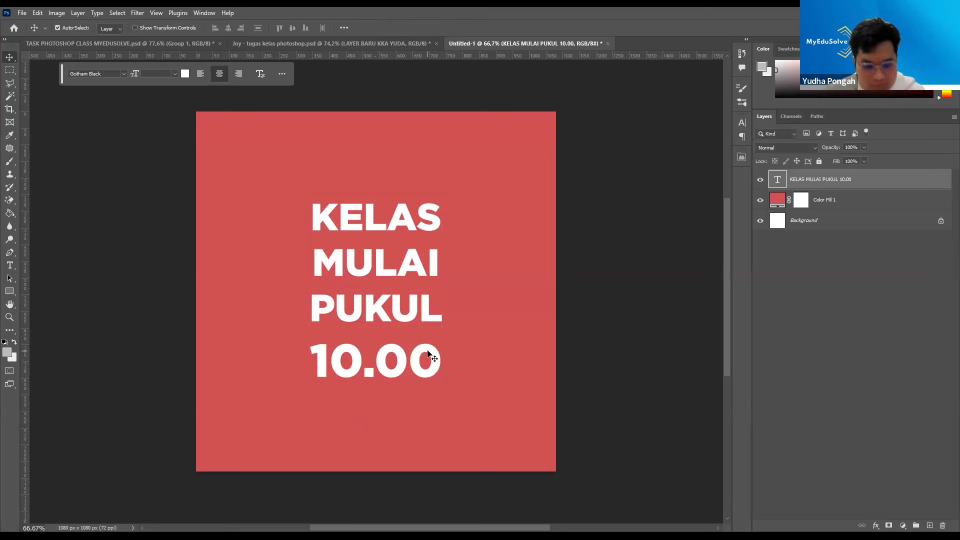
key("t")
left_click_drag(314, 228, 373, 268)
left_click(9, 57)
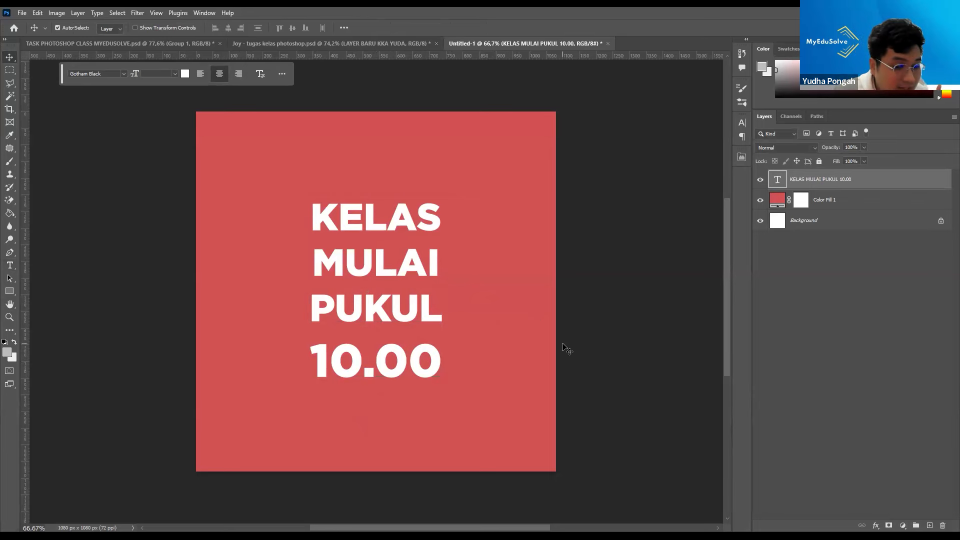
Step: On a new layer above Color Fill 1, paint soft darker red shading along the canvas's left and lower-left edges with a 700 px brush
left_click(844, 196)
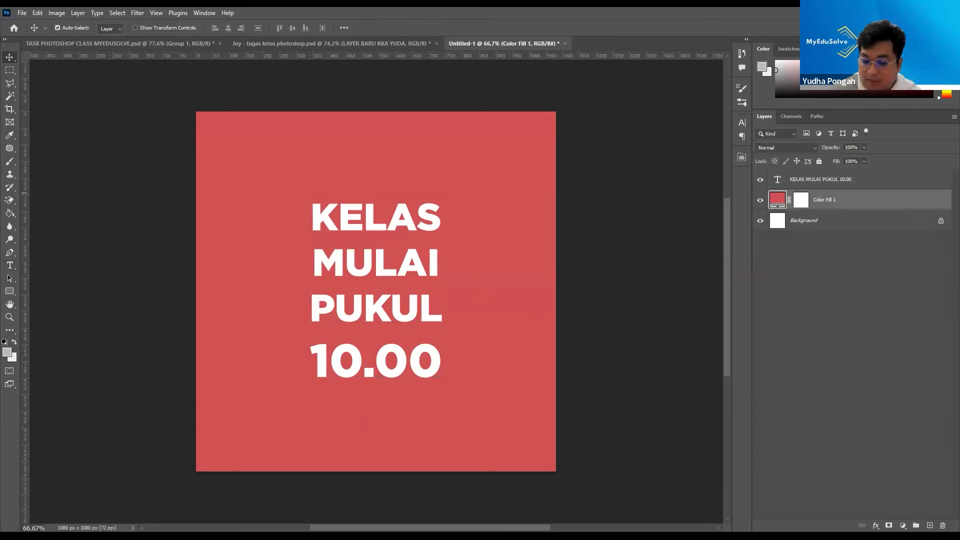
key("ctrl+shift+alt+n")
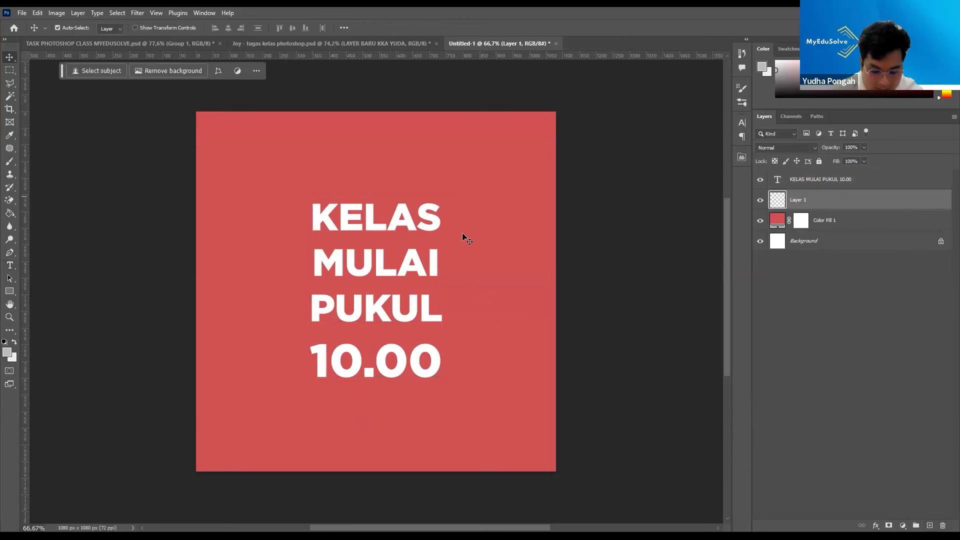
key("i")
left_click(493, 217)
left_click(875, 75)
key("b")
mouse_move(160, 244)
left_mouse_down()
mouse_move(310, 483)
mouse_move(494, 520)
left_mouse_up()
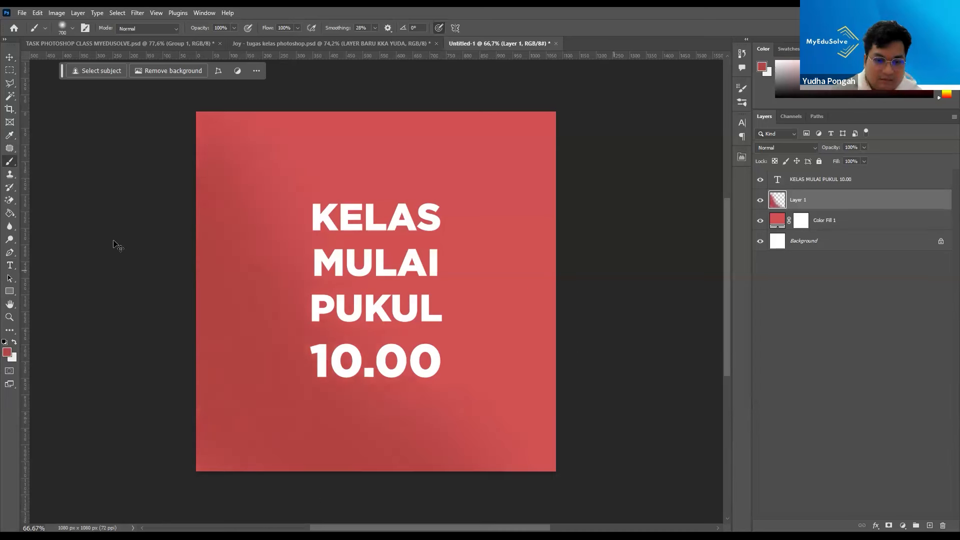
key("ctrl+z")
mouse_move(171, 167)
left_mouse_down()
mouse_move(200, 440)
mouse_move(350, 495)
left_mouse_up()
left_click(502, 113)
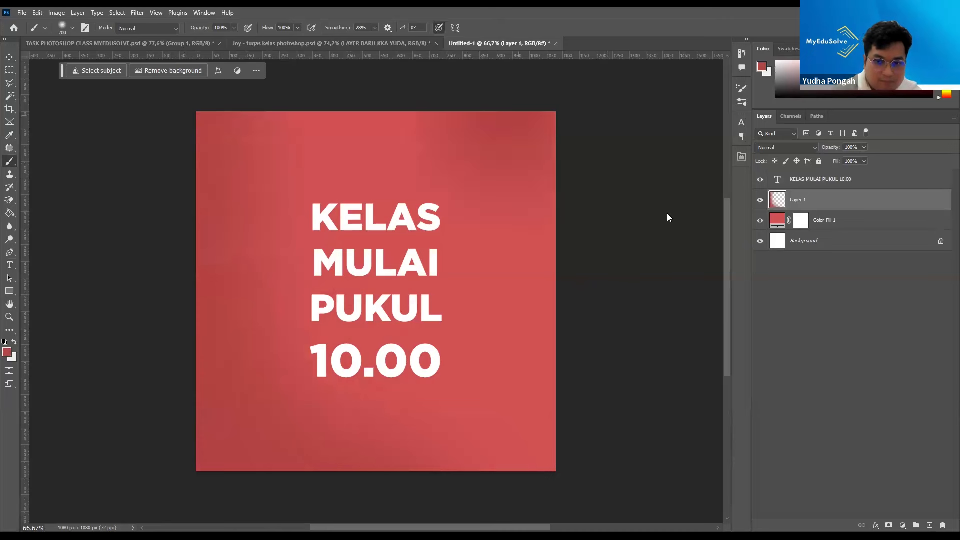
key("ctrl+z")
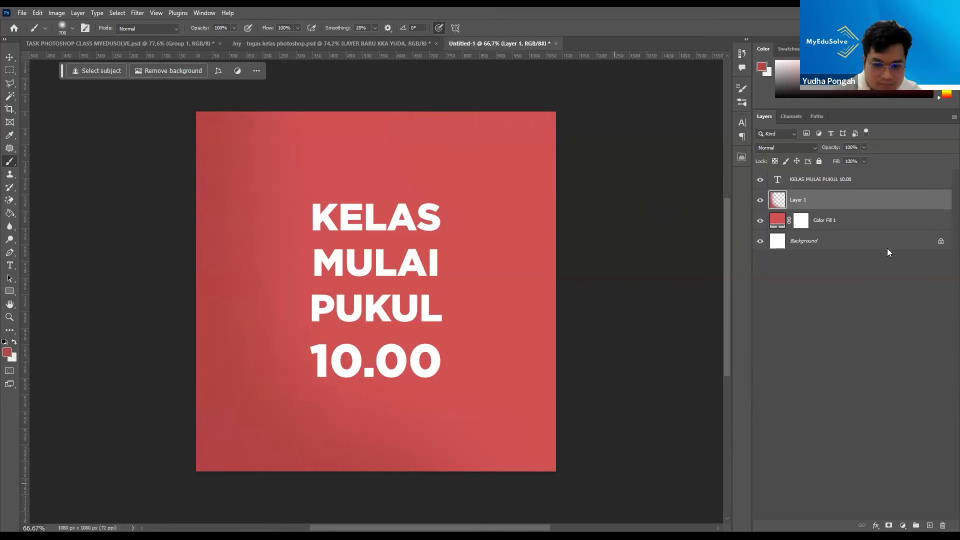
Step: Choose a lighter pinkish red and paint a soft highlight from the canvas's top edge across the upper-right corner on Layer 1
left_click(854, 63)
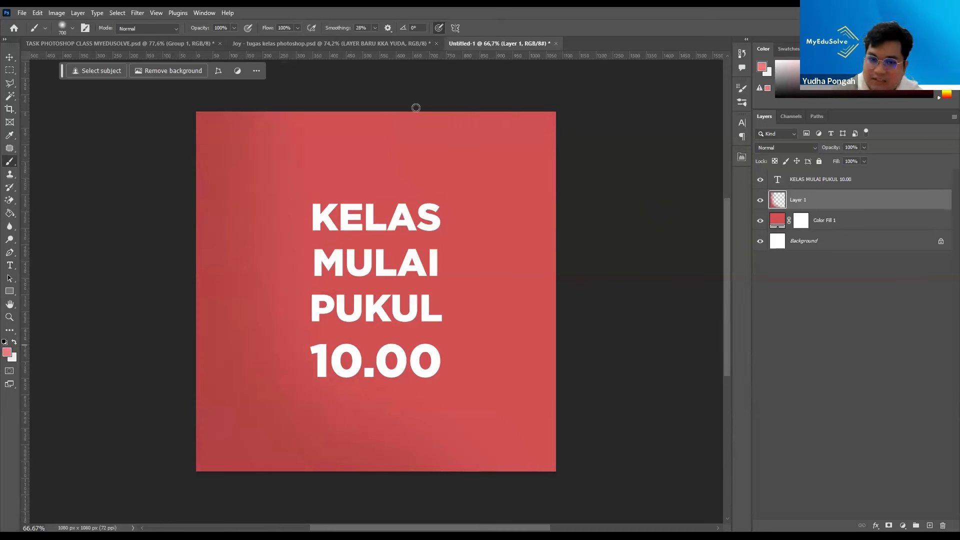
mouse_move(655, 311)
left_mouse_down()
mouse_move(601, 323)
mouse_move(585, 300)
mouse_move(603, 53)
left_mouse_up()
key("v")
key("b")
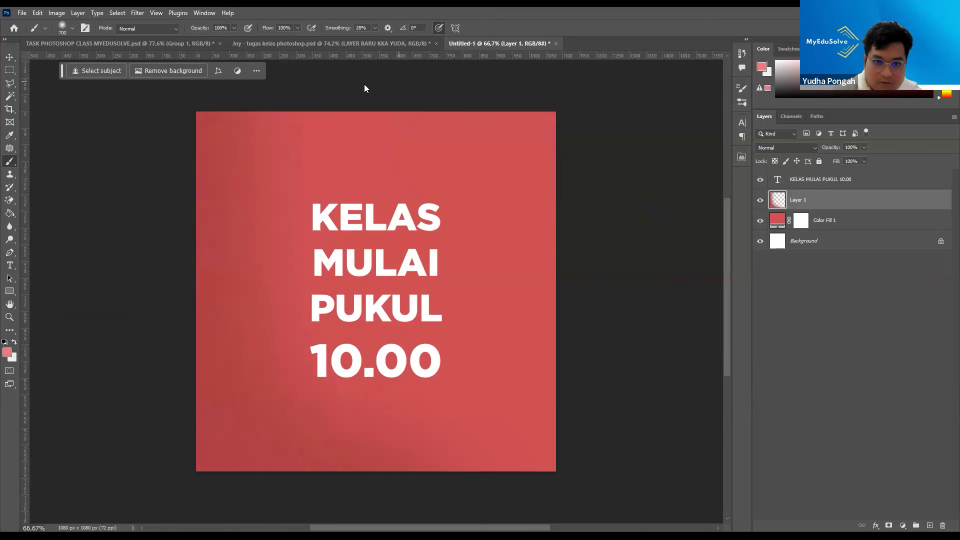
left_click_drag(339, 96, 667, 295)
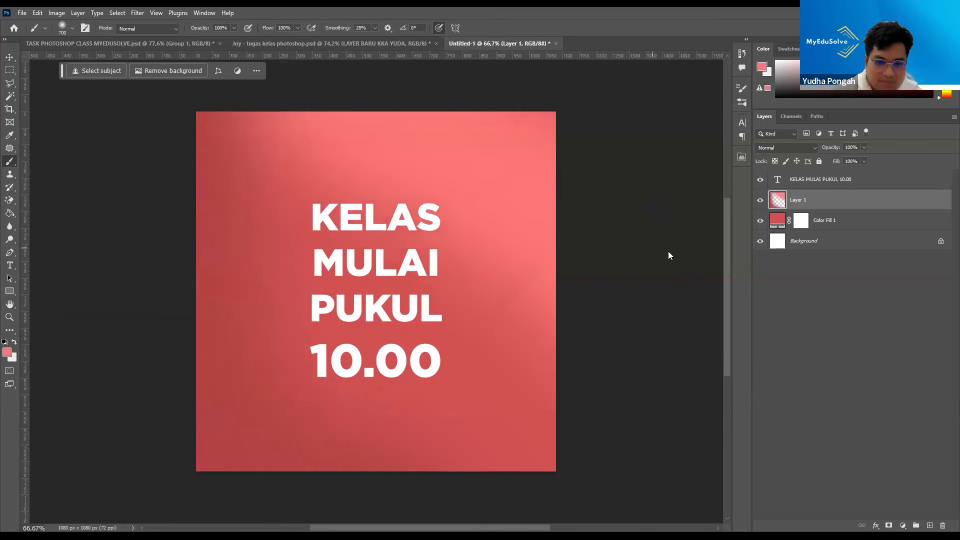
Step: Undo the last broad highlight stroke and repaint a smaller soft pinkish-red highlight at the canvas's upper-right corner on Layer 1
key("ctrl+z")
mouse_move(624, 156)
left_mouse_down()
mouse_move(590, 110)
mouse_move(455, 10)
left_mouse_up()
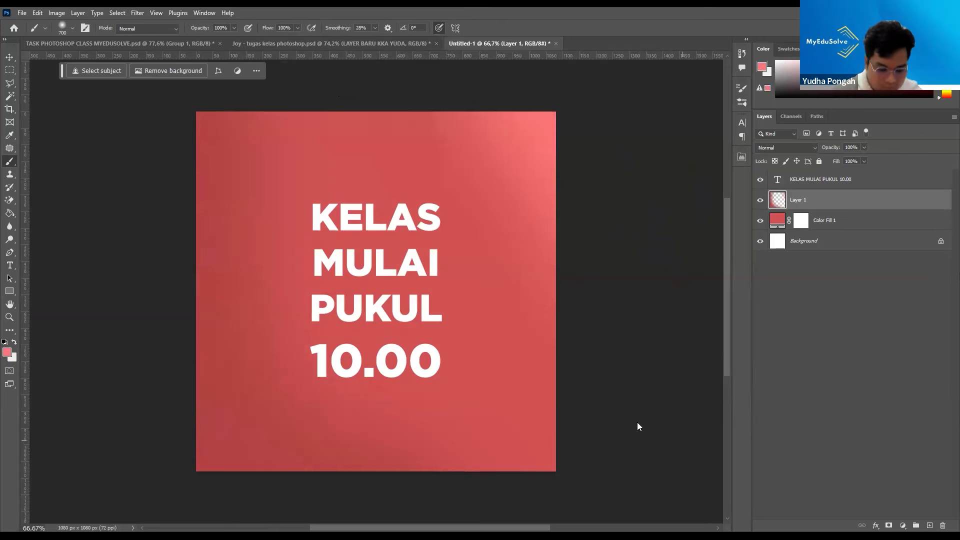
key("ctrl+space")
mouse_move(453, 265)
left_mouse_down()
mouse_move(431, 263)
mouse_move(450, 272)
left_mouse_up()
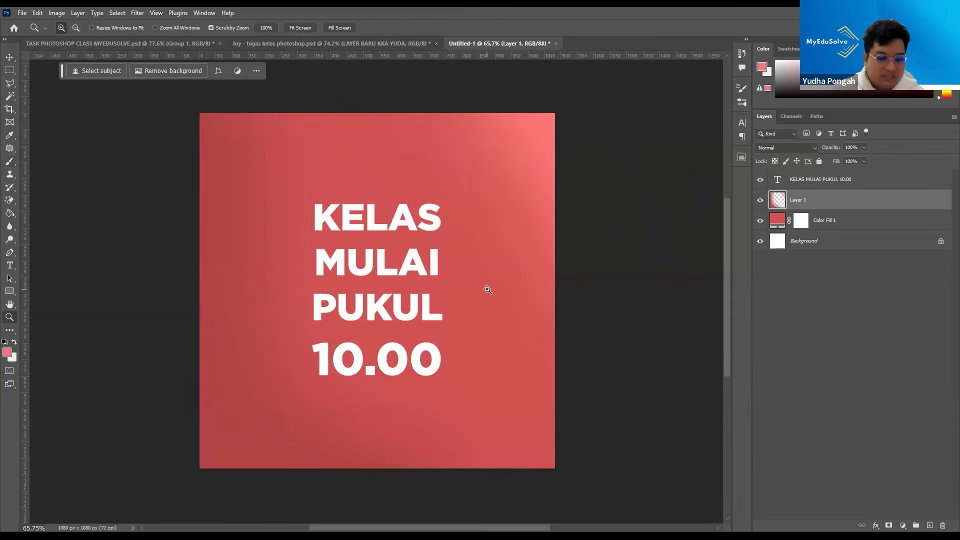
Step: Choose a darker red foreground colour and draw a rectangle about 452 × 174 px behind the "10.00" line
key("t")
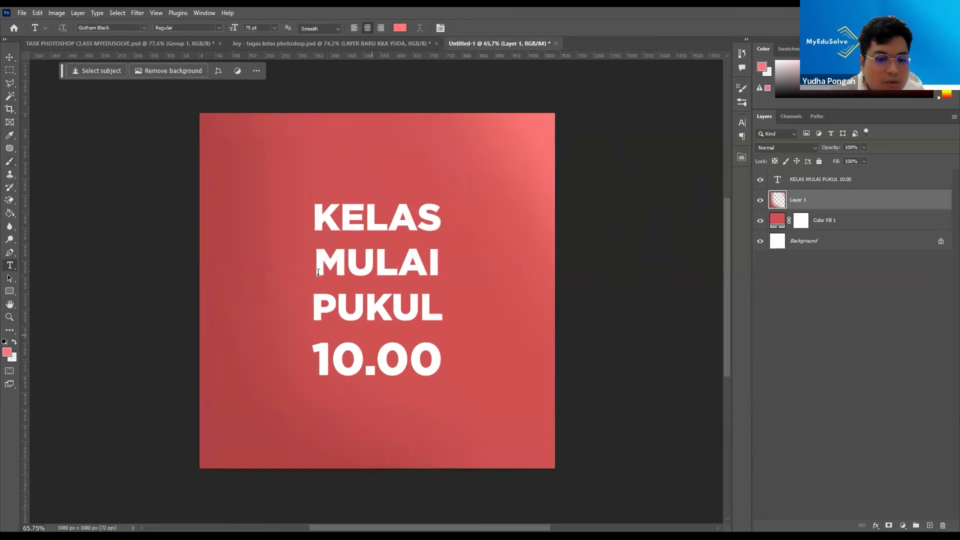
left_click(9, 57)
left_click(897, 73)
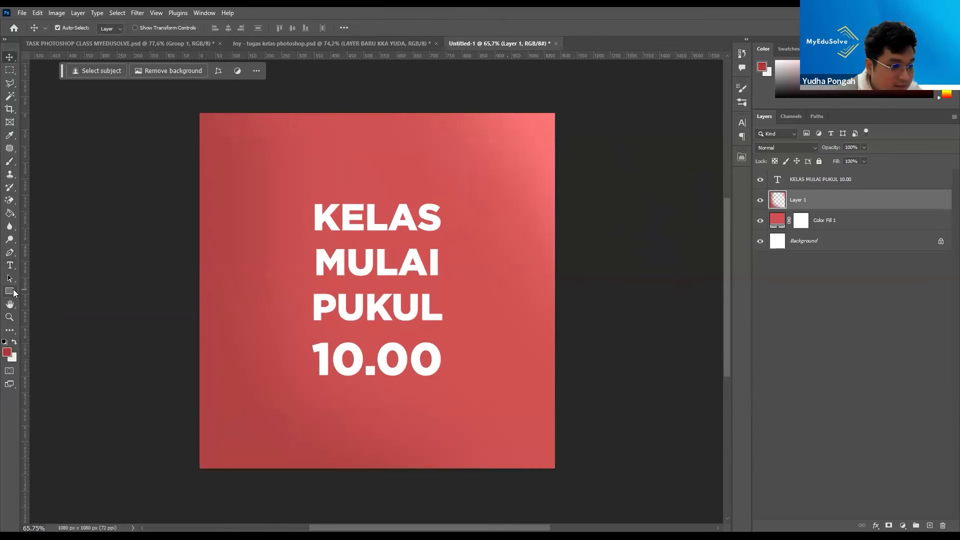
left_click(13, 289)
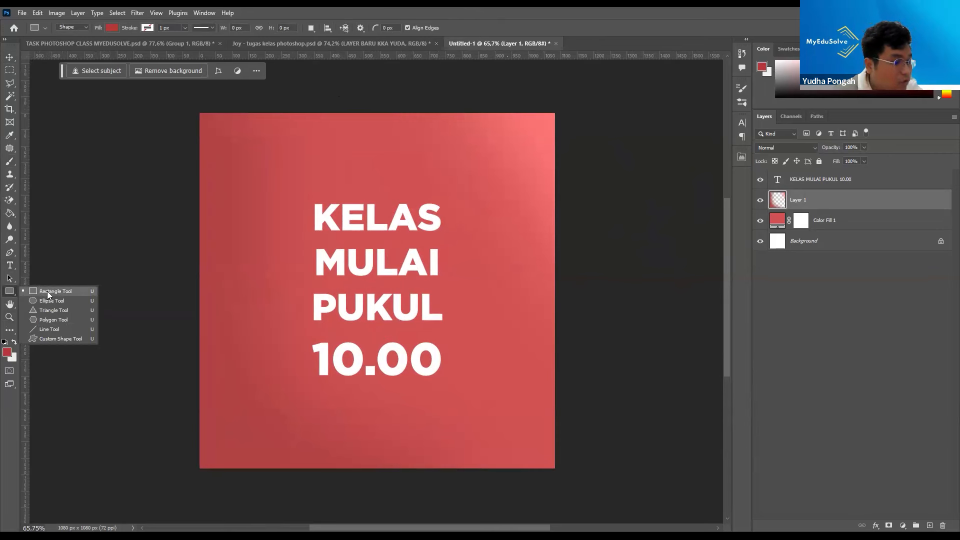
left_click(47, 291)
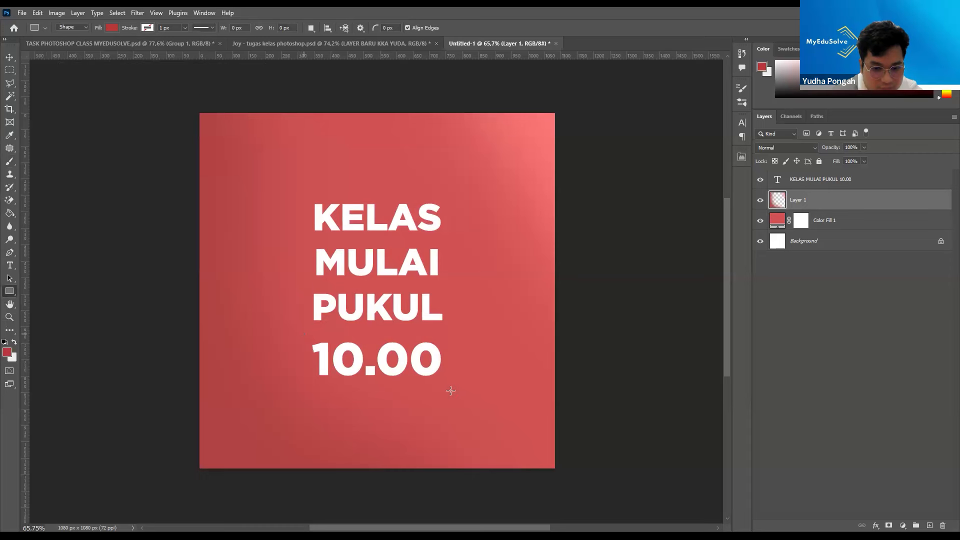
left_click_drag(451, 391, 304, 334)
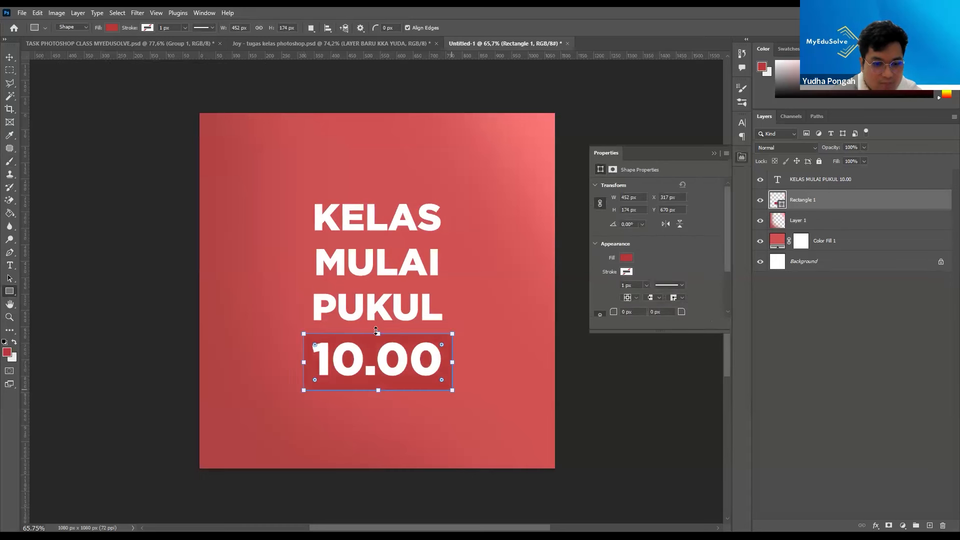
Step: Change the fill of the rectangle behind "10.00" to white, ffffff
key("v")
double_click(779, 201)
left_click(432, 188)
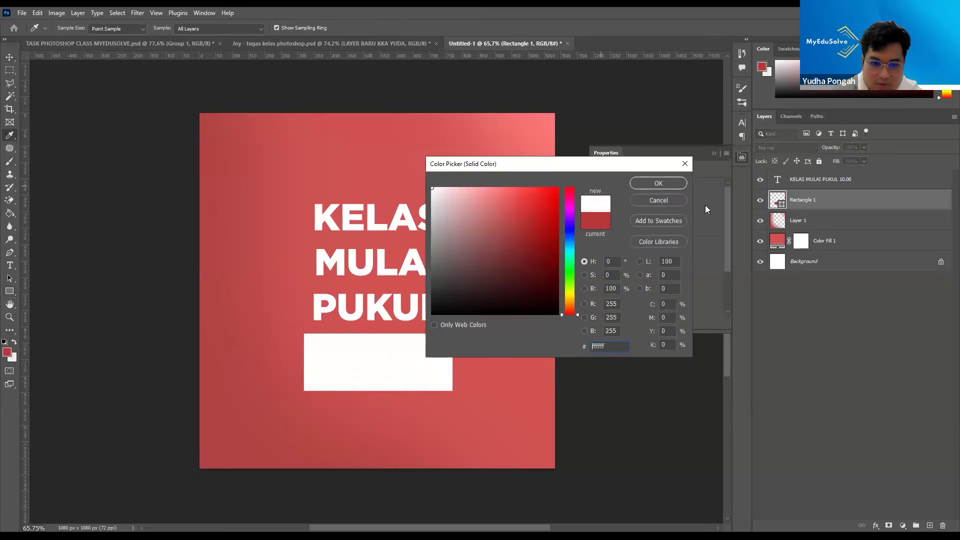
left_click(658, 184)
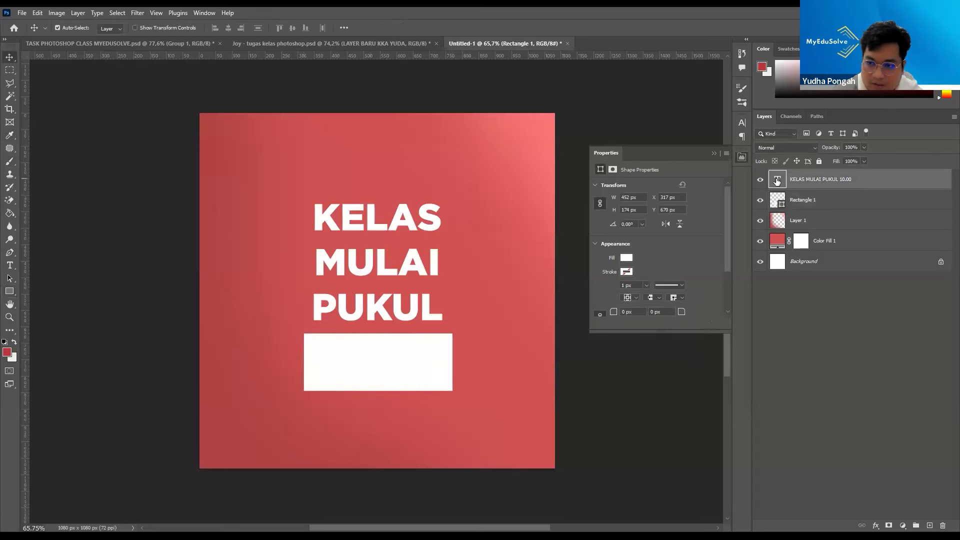
Step: Recolour only the "10.00" line with red d15252 sampled from the background and commit the text
double_click(390, 356)
left_click(365, 353)
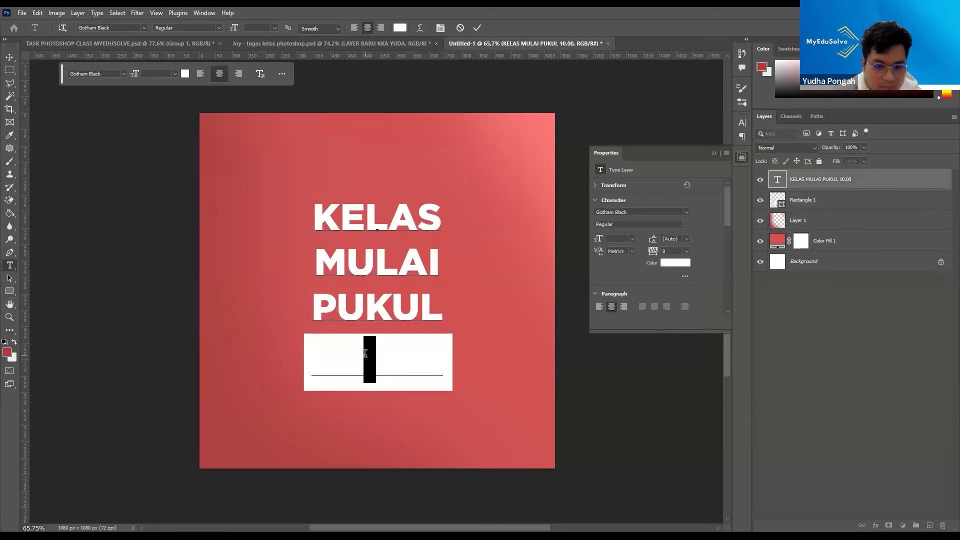
double_click(365, 353)
left_click(399, 28)
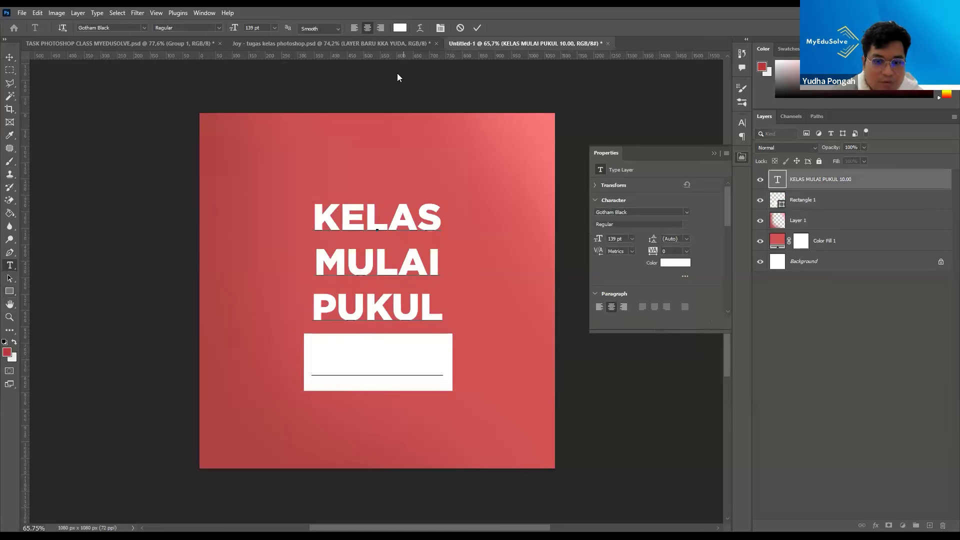
left_click(475, 376)
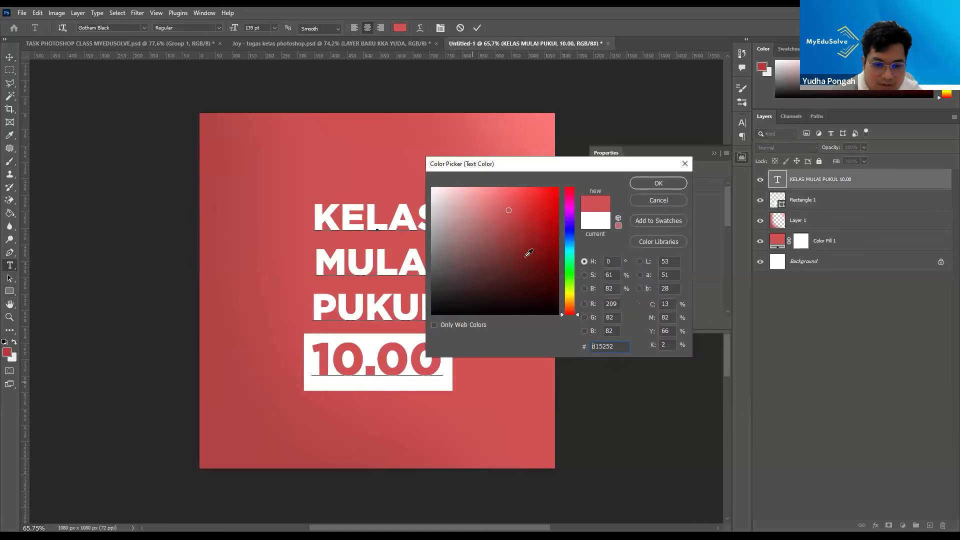
left_click(647, 184)
left_click(9, 57)
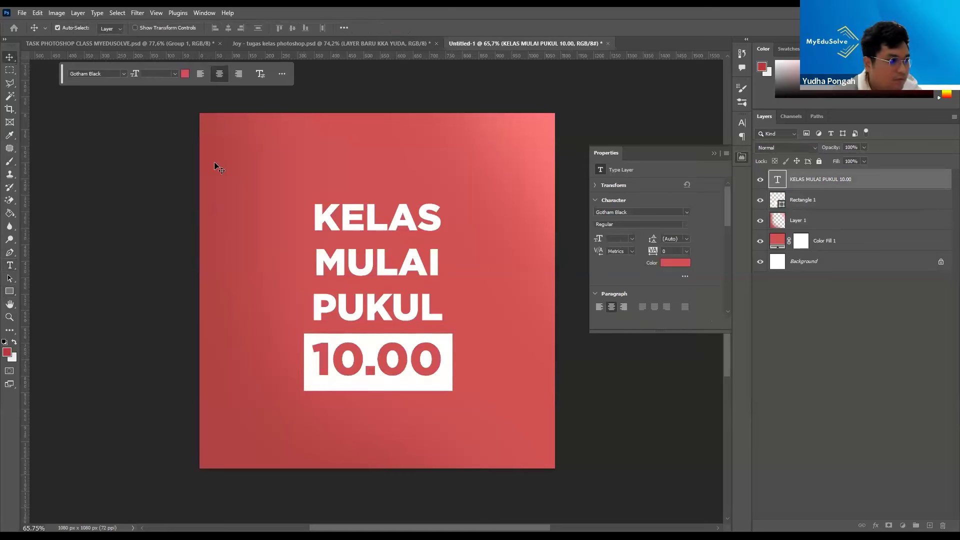
Step: Centre the text and rectangle together on the canvas and scale both up until the rectangle is about 510 px wide
left_click(841, 204, "ctrl")
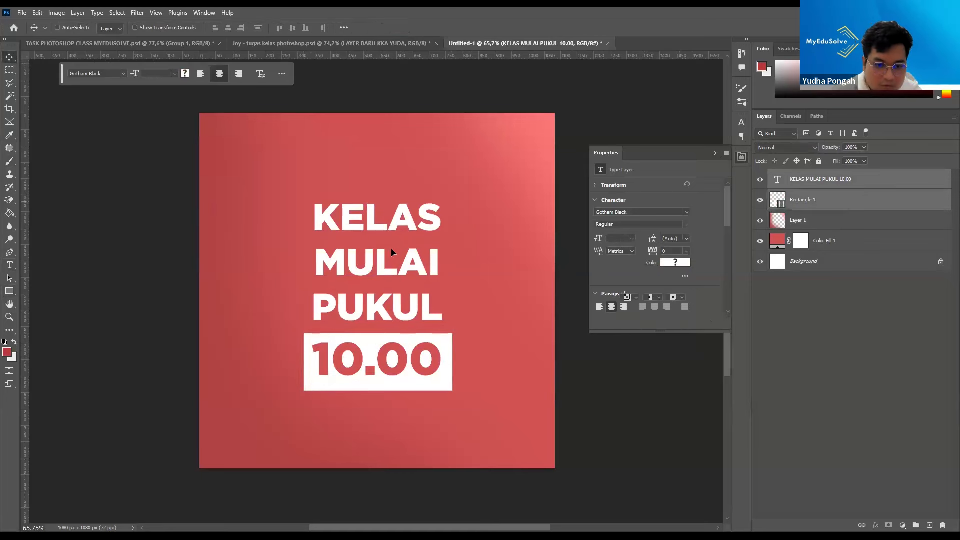
key("ctrl+t")
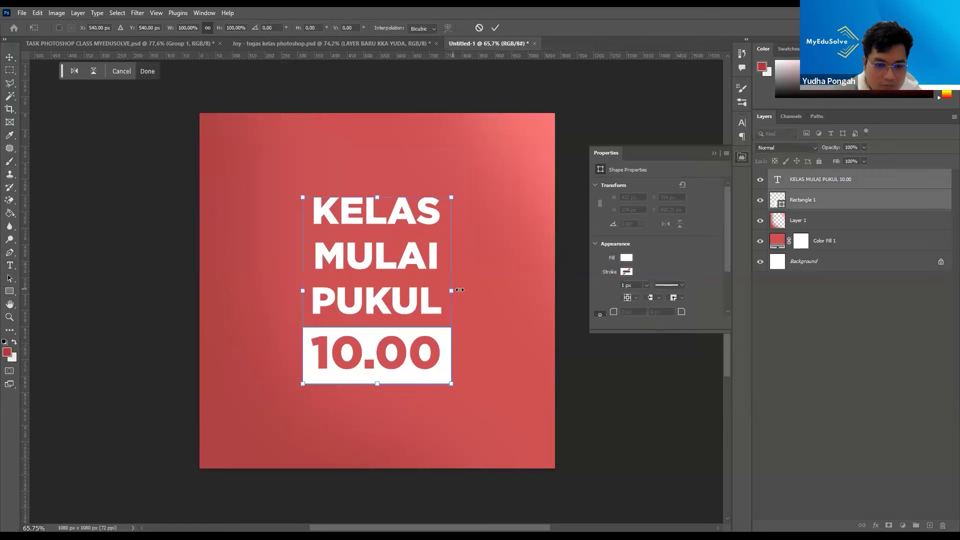
left_click_drag(452, 289, 458, 285)
key("Return")
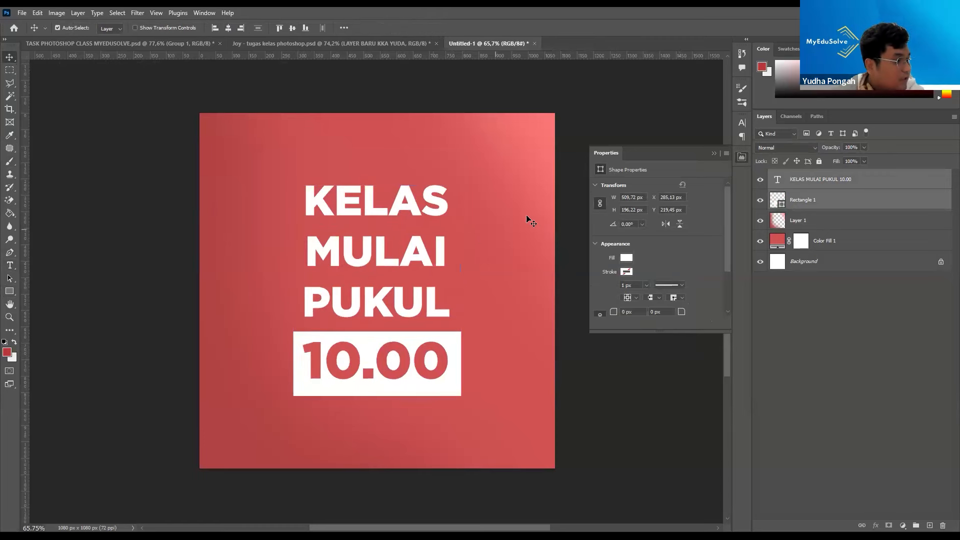
left_click(713, 154)
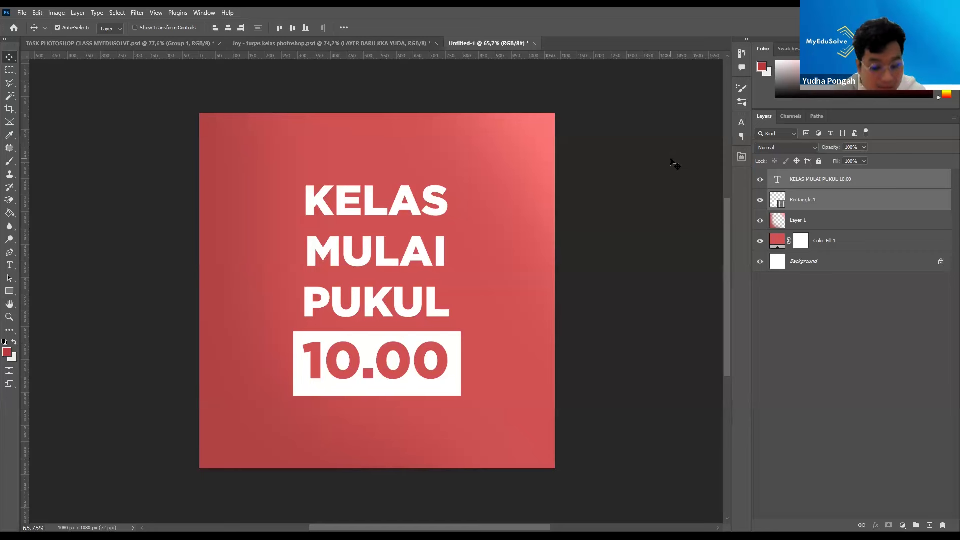
Step: Try Times New Roman as the font for the entire KELAS MULAI PUKUL 10.00 text block
key("t")
left_click(308, 217)
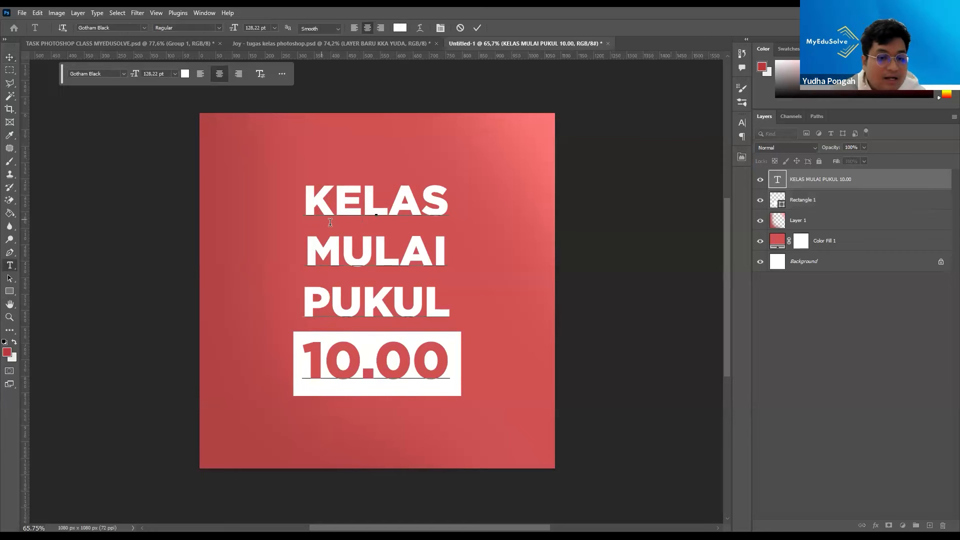
left_click(10, 57)
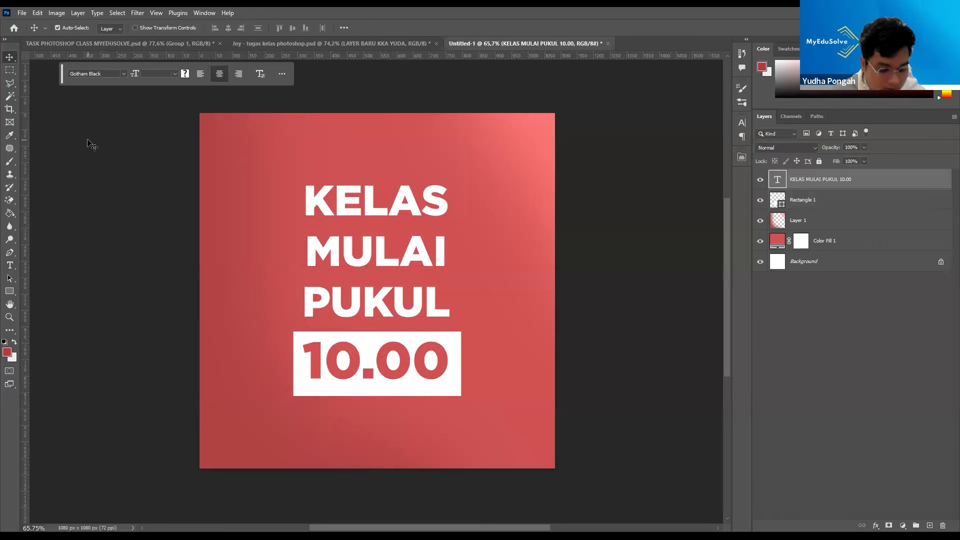
double_click(396, 252)
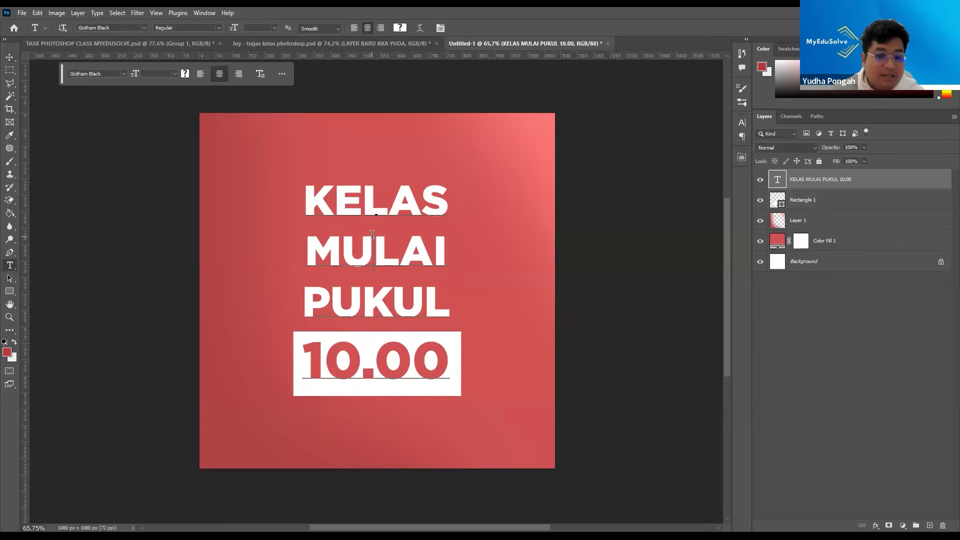
left_click(143, 27)
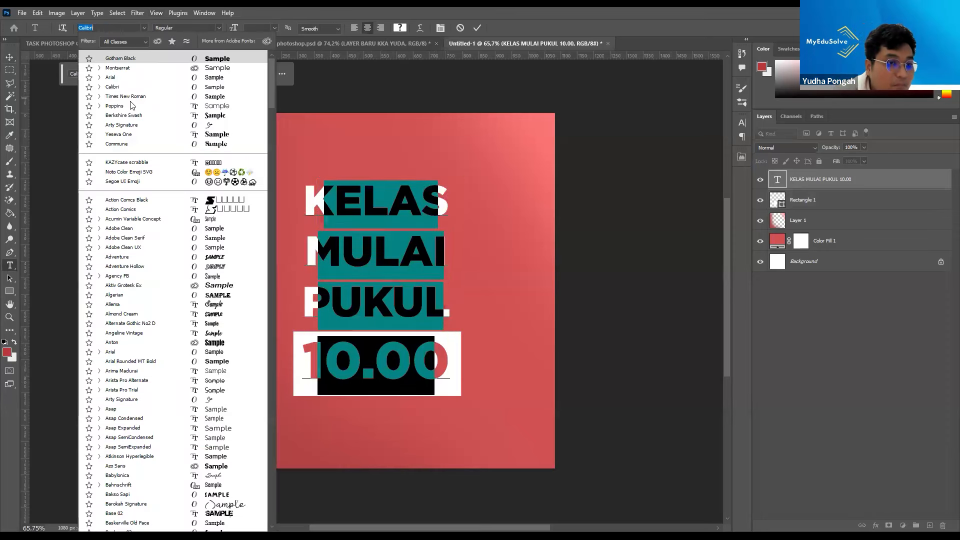
left_click(130, 99)
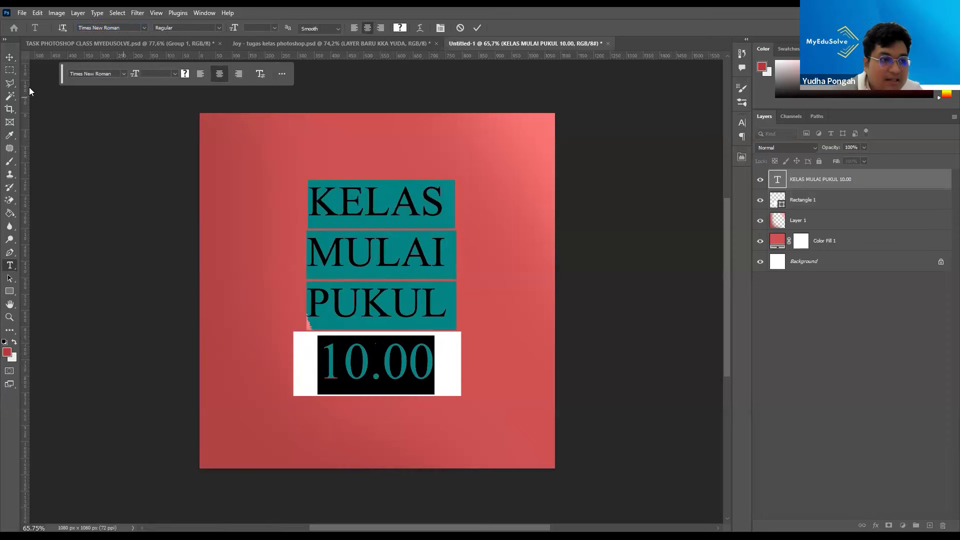
left_click(9, 58)
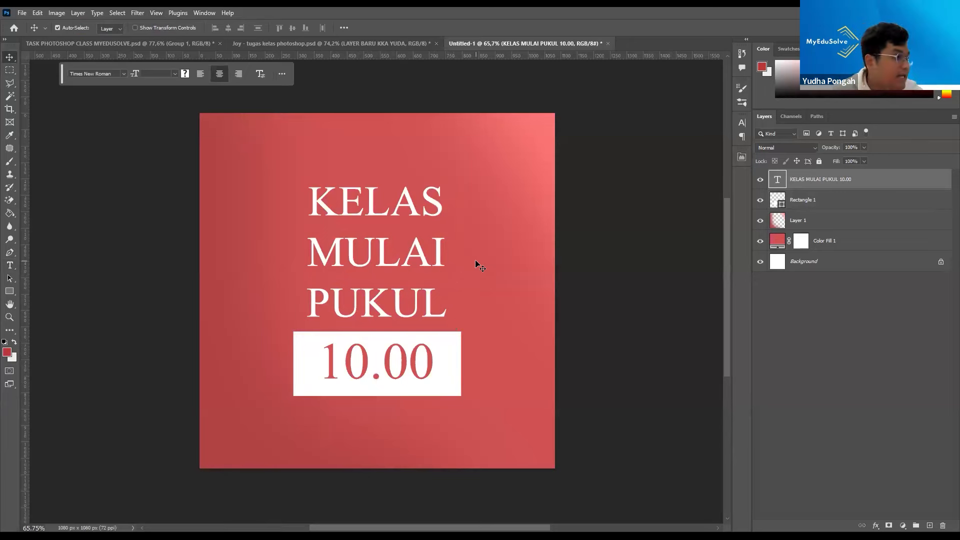
Step: Switch to the video "MENGERTI DESAIN DALAM 18 MENIT SAJA!" and resume it at the typography section
key("z")
left_click_drag(458, 230, 438, 264)
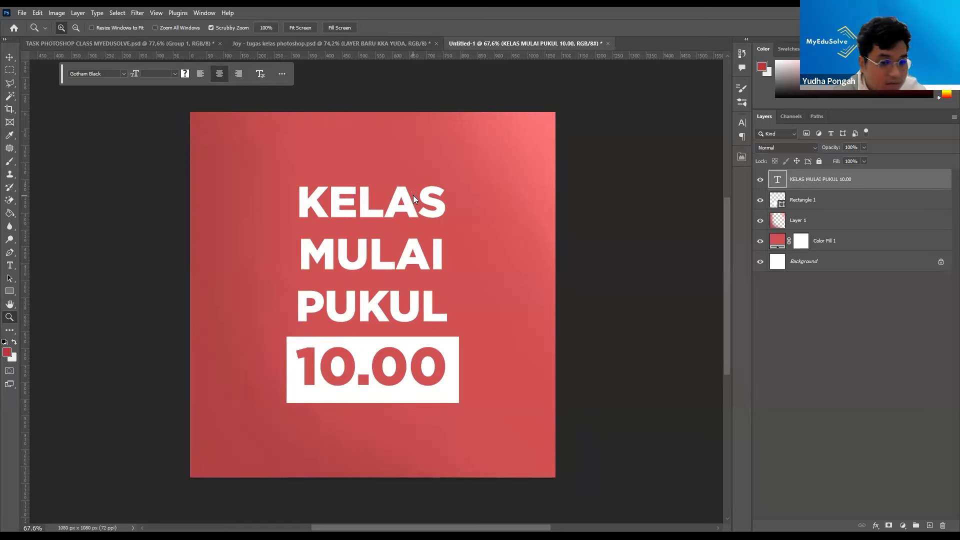
key("alt+Tab")
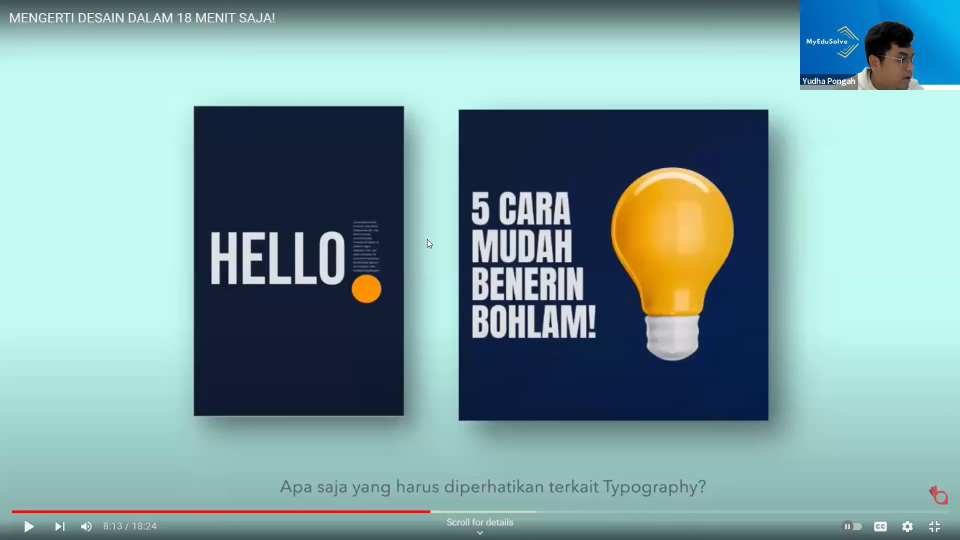
left_click(589, 263)
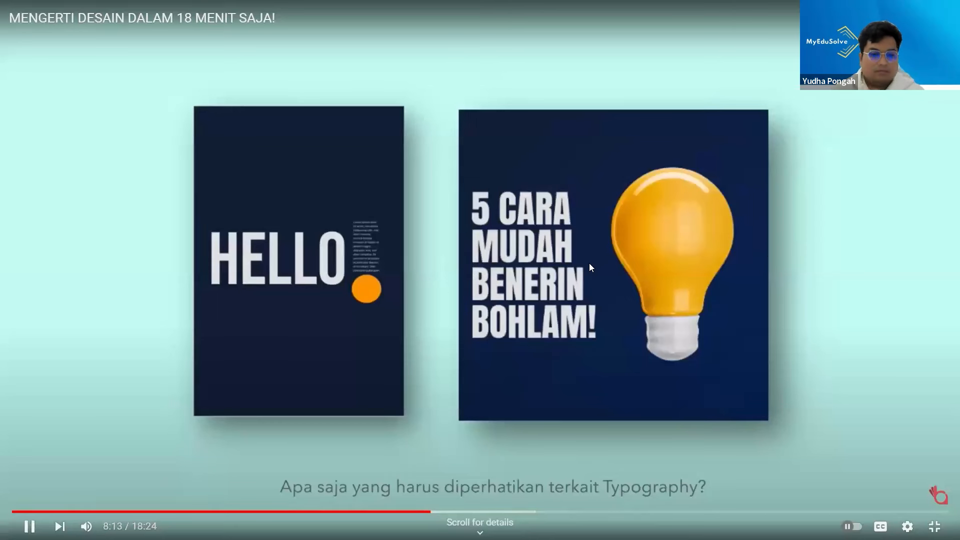
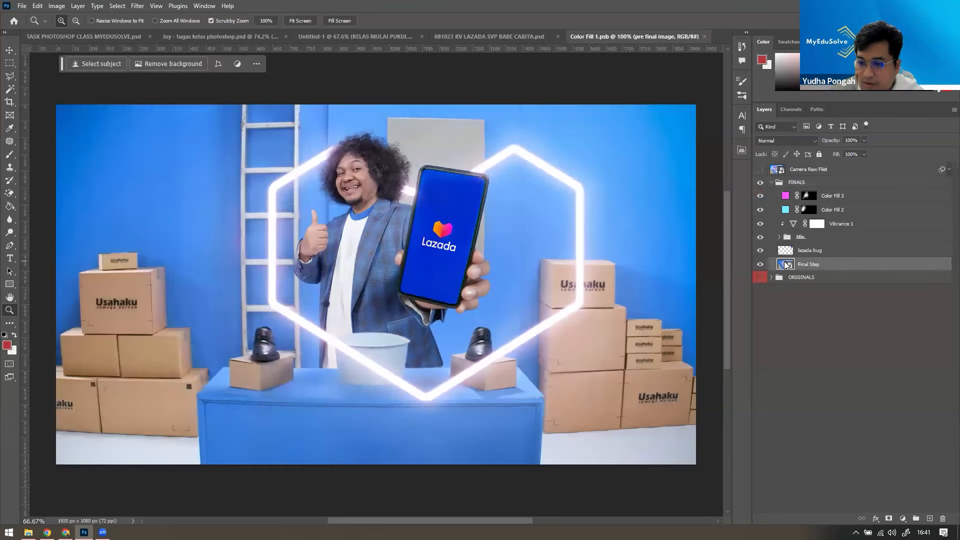
Step: Open the nested smart objects of the Lazada key visual in turn: pre final image, stay background and raw image
double_click(776, 224)
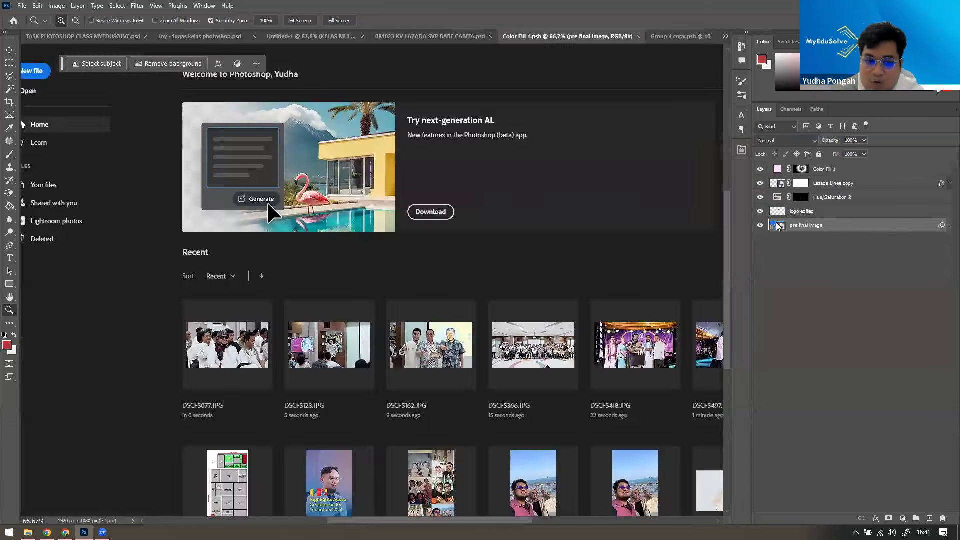
double_click(778, 198)
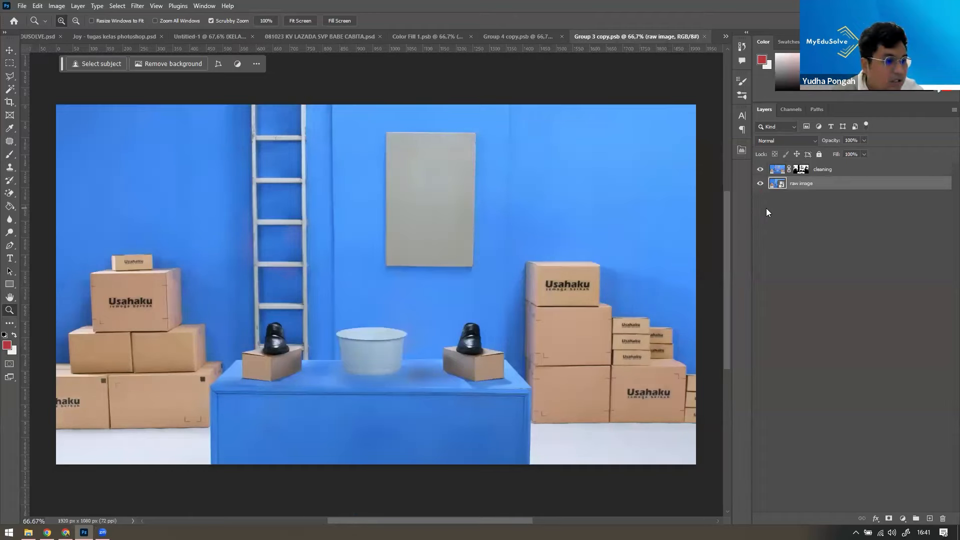
double_click(777, 183)
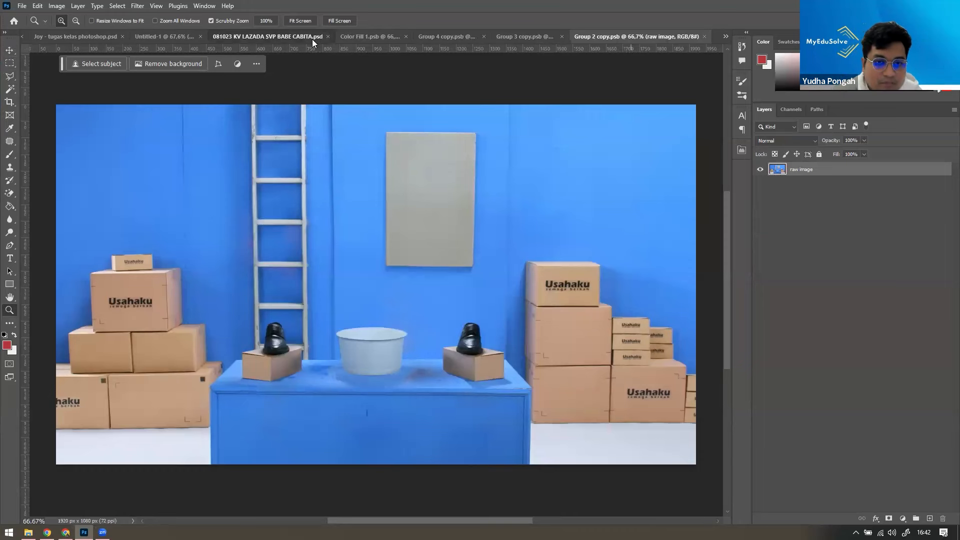
Step: Compare the Lazada key visual's editing stages from the final PSD through Color Fill 1.psb and Group 4 copy.psb to Group 3 copy.psb
left_click(280, 37)
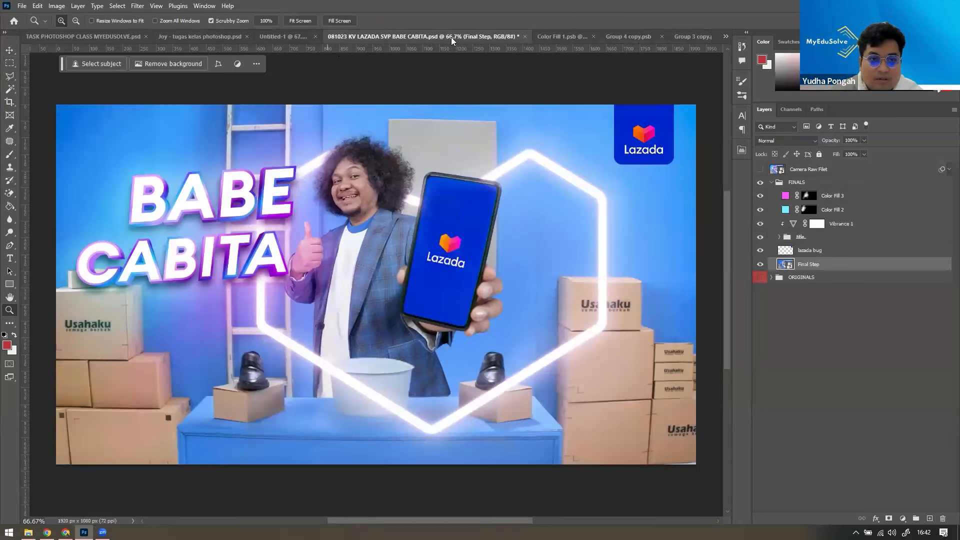
left_click(564, 38)
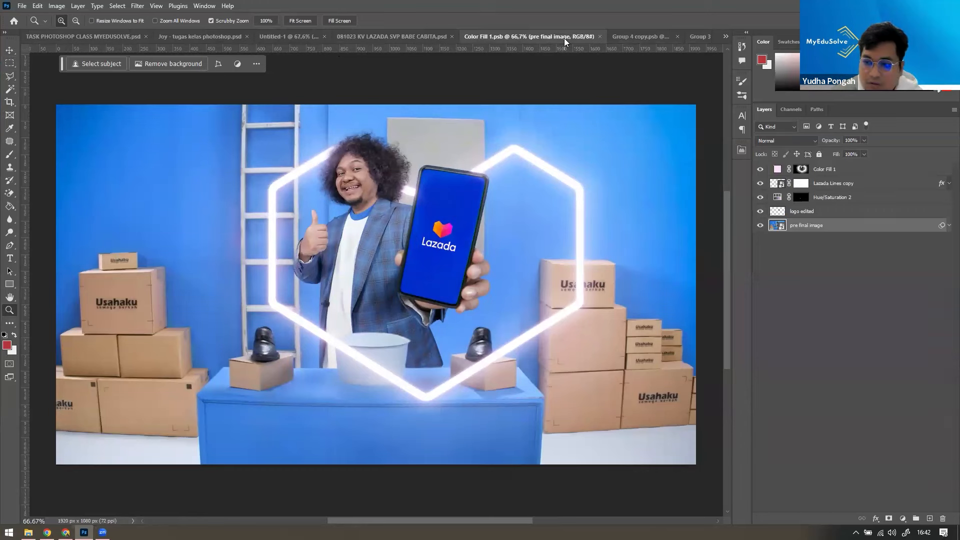
left_click(623, 37)
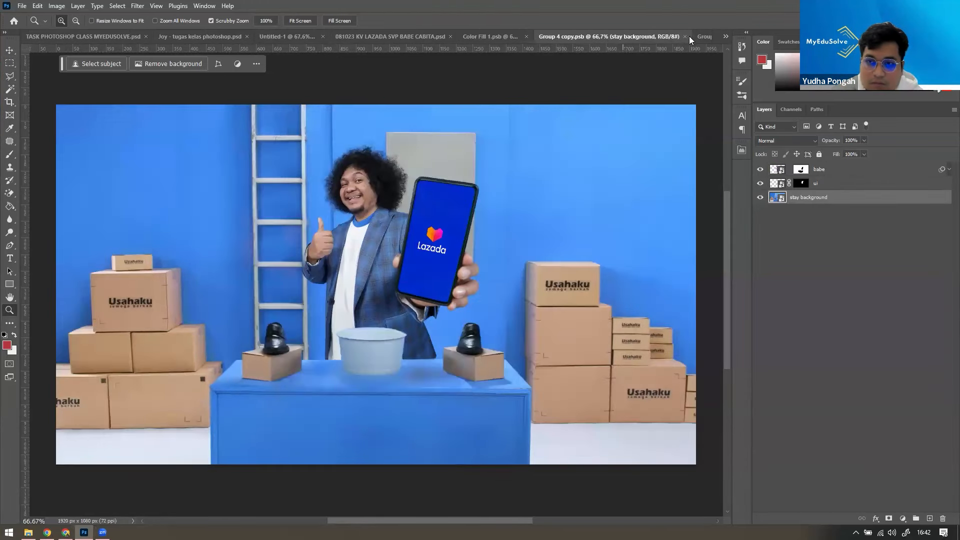
left_click(706, 39)
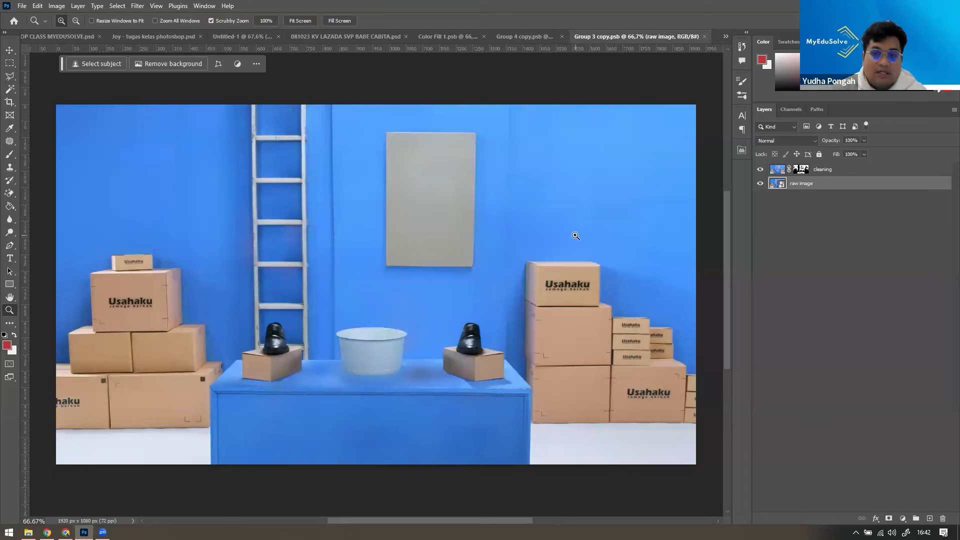
Step: In Group 4 copy.psb, isolate the babe layer, restore the other layers for comparison, and isolate babe again
left_click(532, 36)
key("v")
left_click(374, 213)
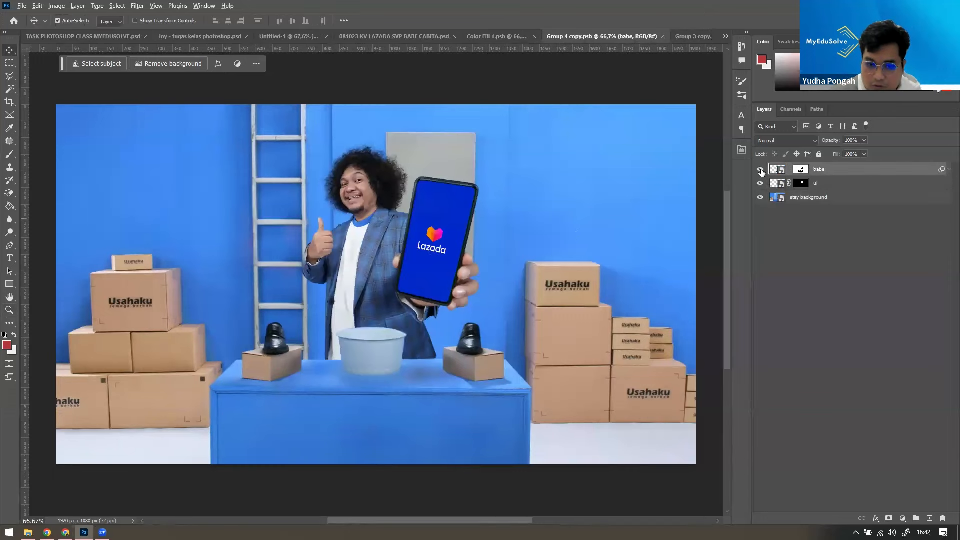
left_click(760, 170, "alt")
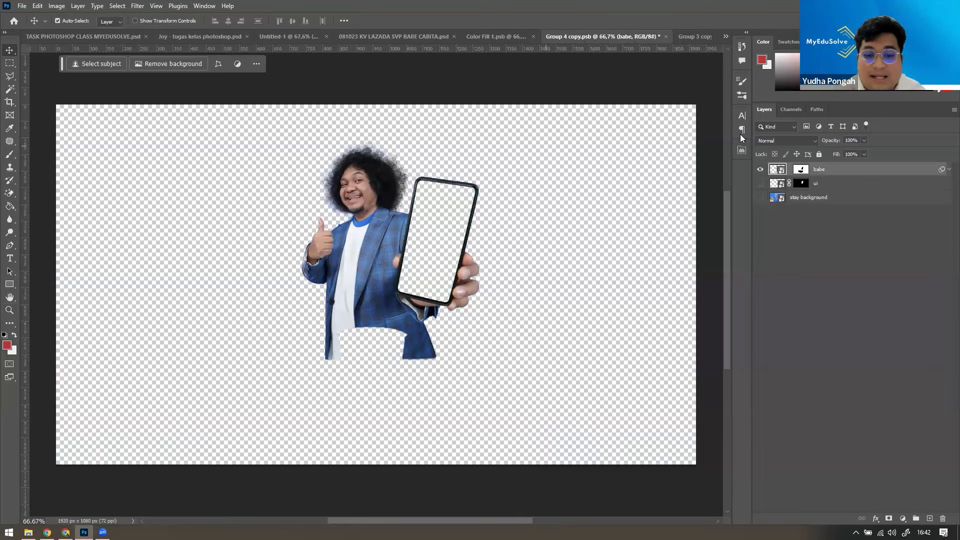
left_click_drag(760, 183, 760, 197)
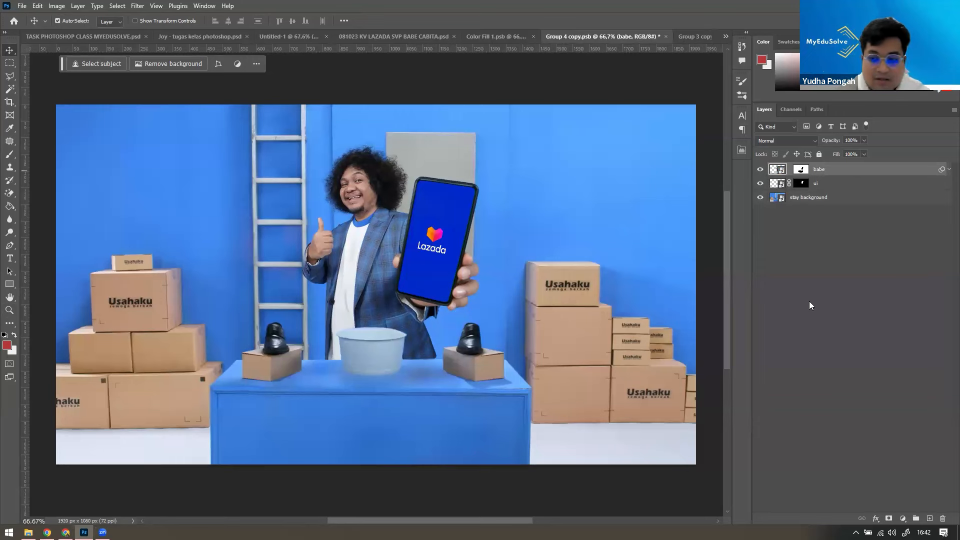
left_click(760, 169, "alt")
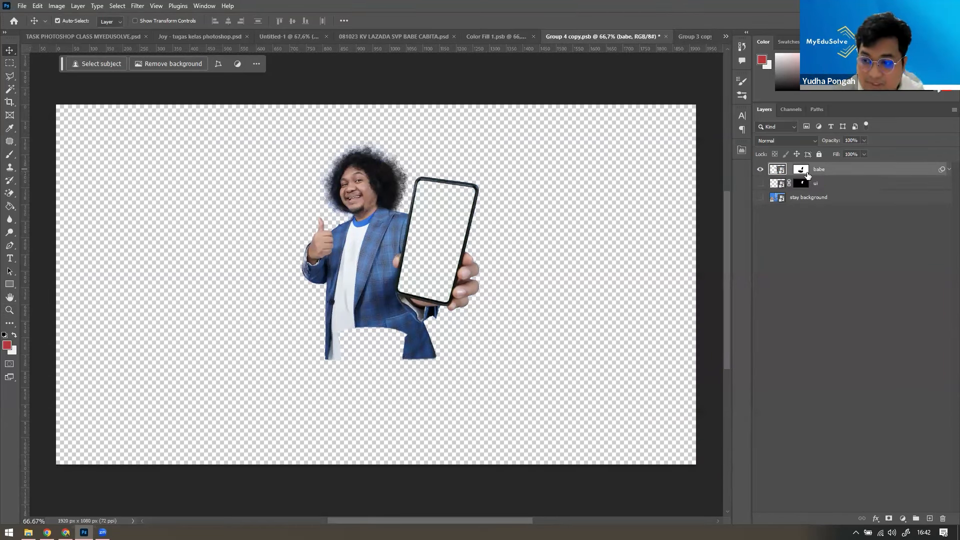
Step: Open the babe smart object, switch its layer mask off and on again, and close it without saving
double_click(777, 169)
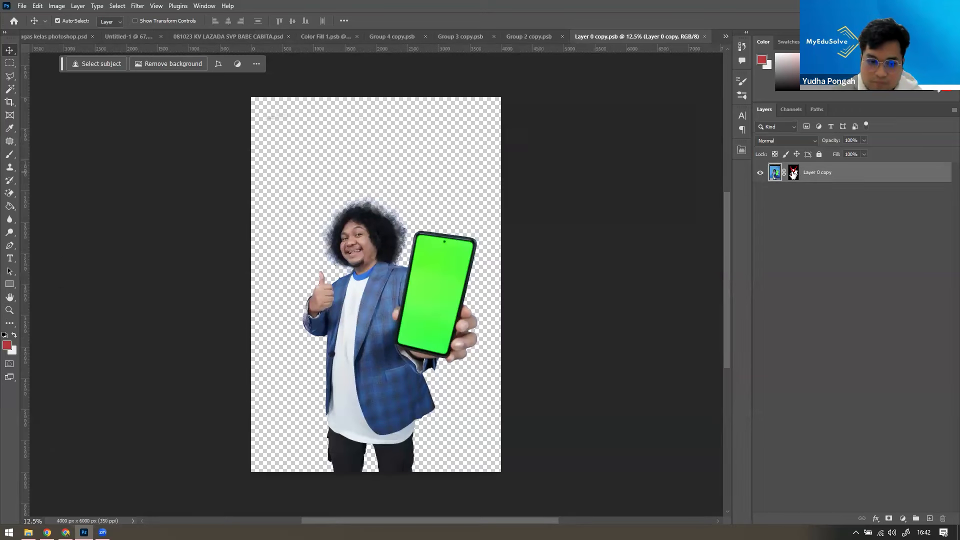
left_click(793, 173, "shift")
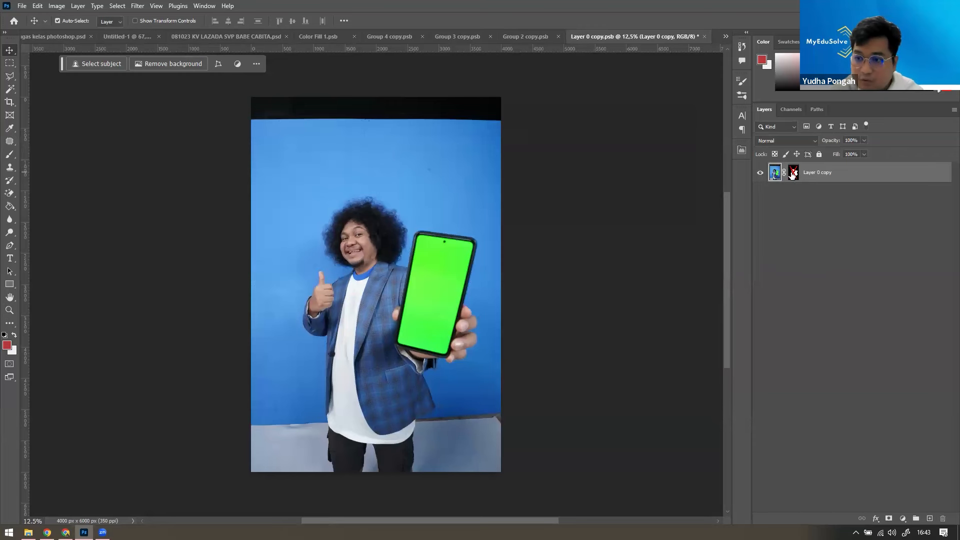
left_click(793, 173, "shift")
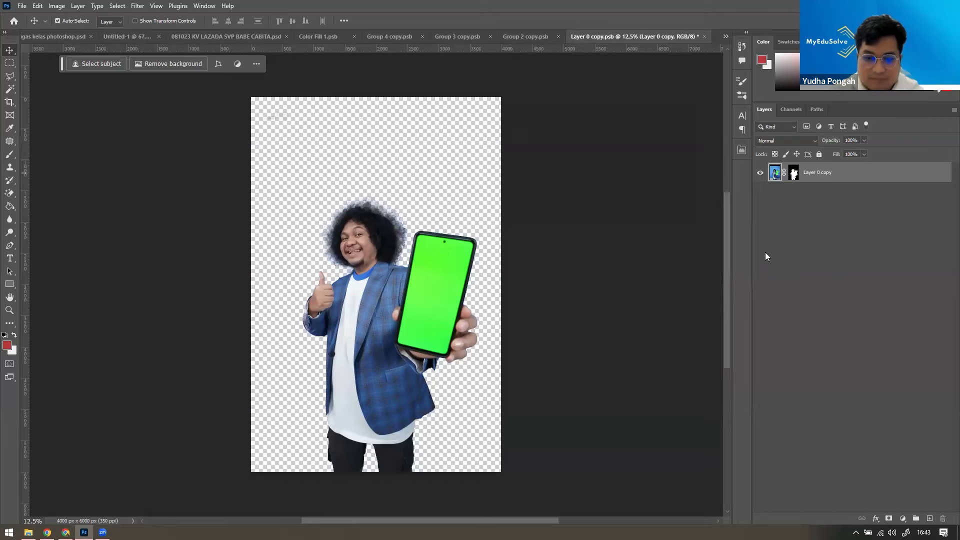
left_click(704, 37)
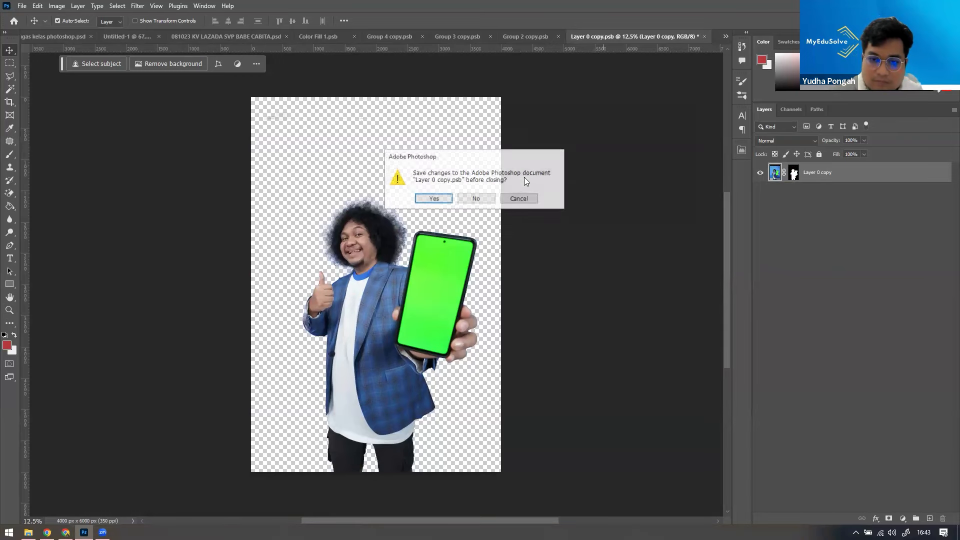
left_click(477, 199)
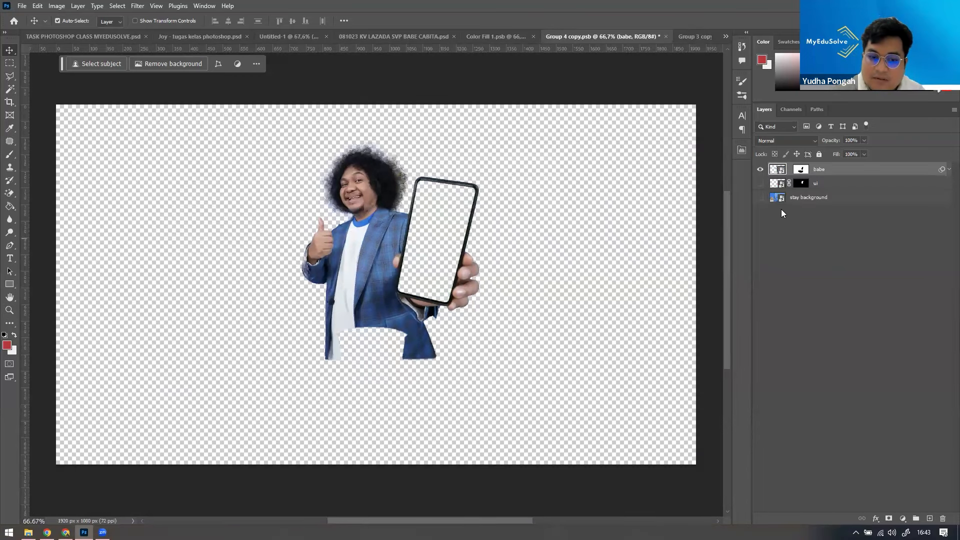
Step: Show the ui layer and inspect the phone-screen artwork inside its smart object, closing it again
left_click(761, 184)
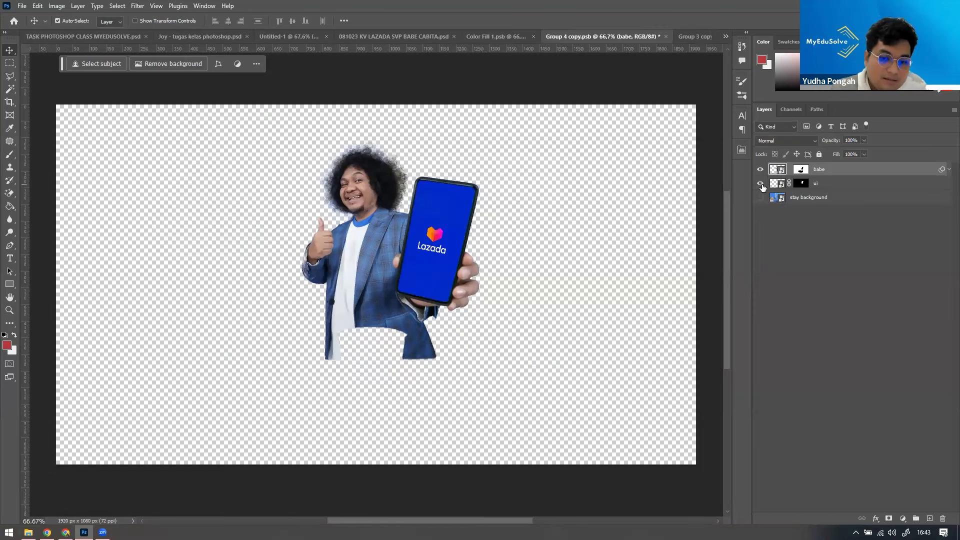
double_click(780, 184)
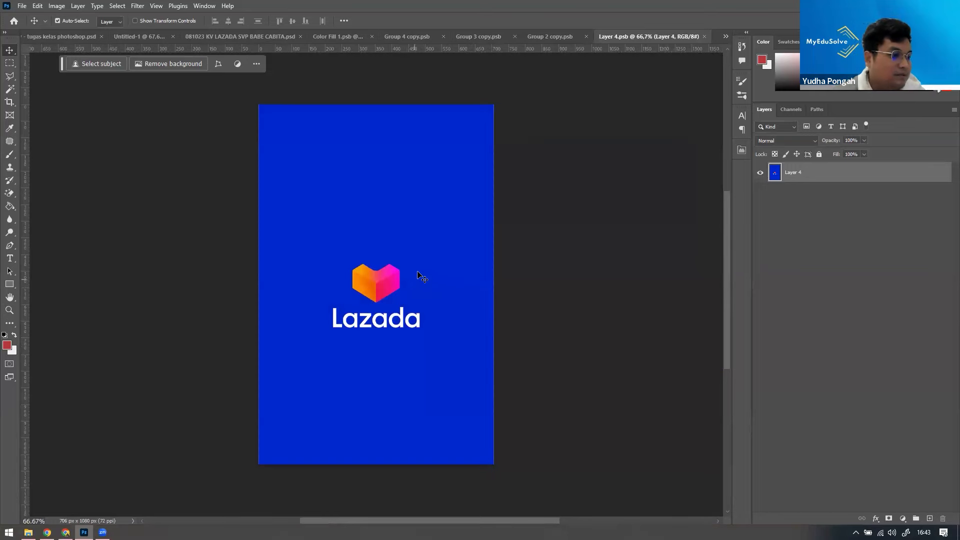
left_click(704, 37)
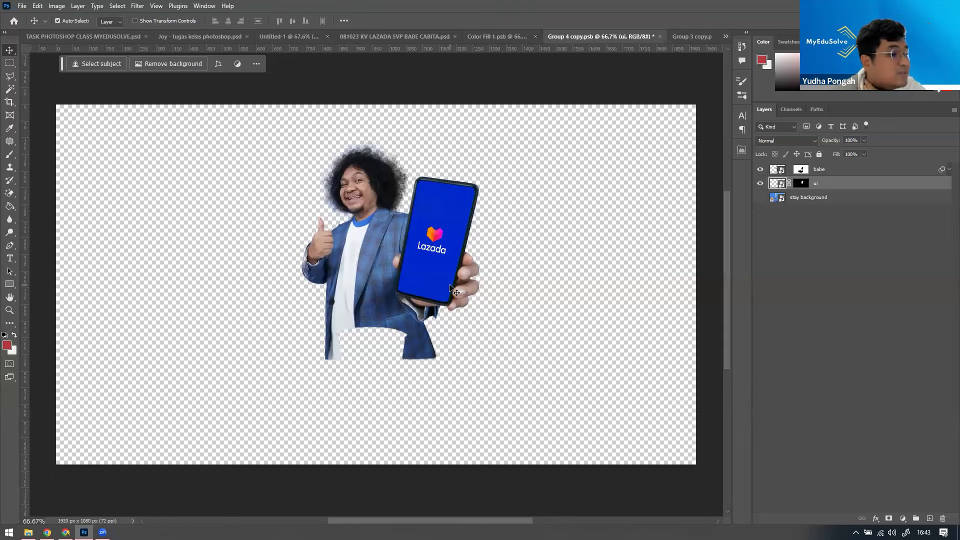
Step: Compare the final Lazada key visual PSD with Group 3 copy.psb and return to Group 4 copy.psb
left_click(391, 37)
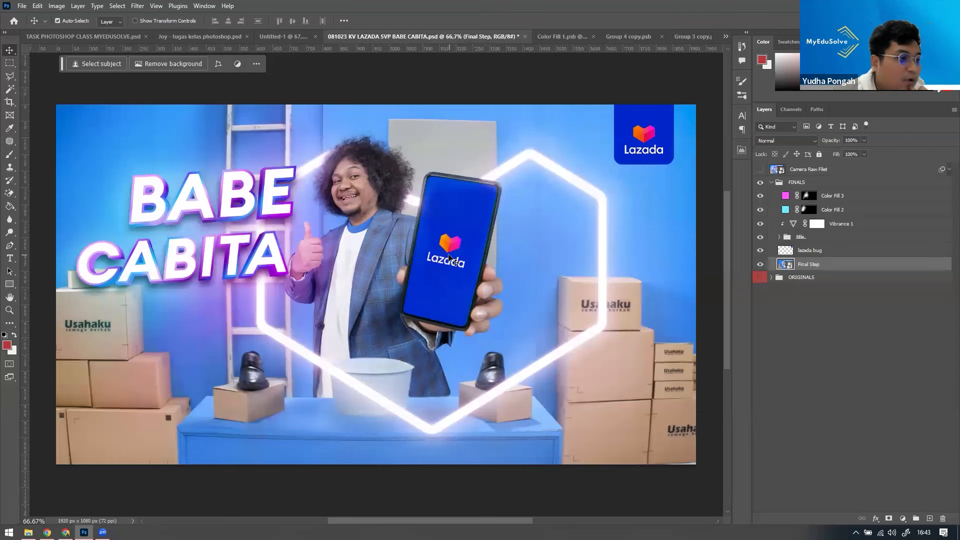
left_click(692, 34)
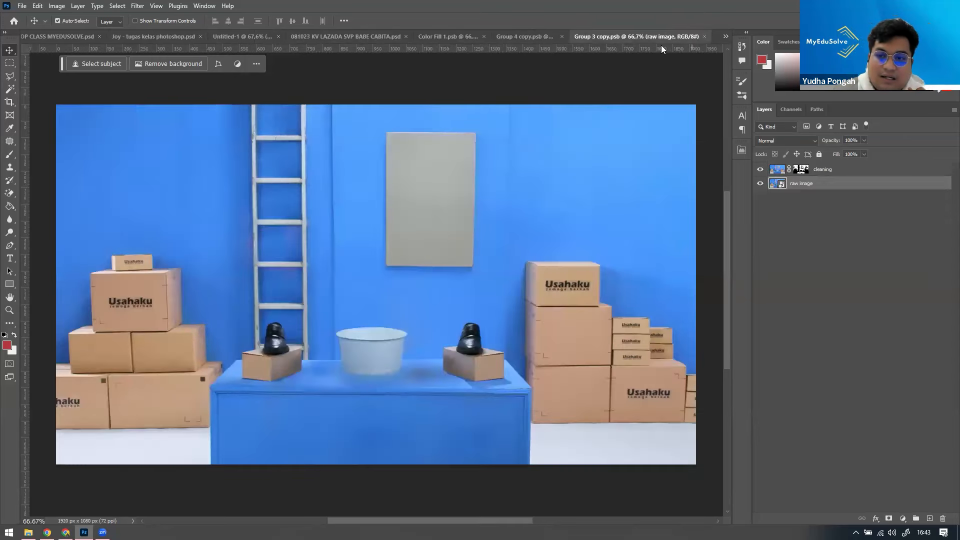
left_click(528, 37)
Step: Reopen the ui smart object and glance at the KV project folder in File Explorer before returning to Photoshop
double_click(777, 183)
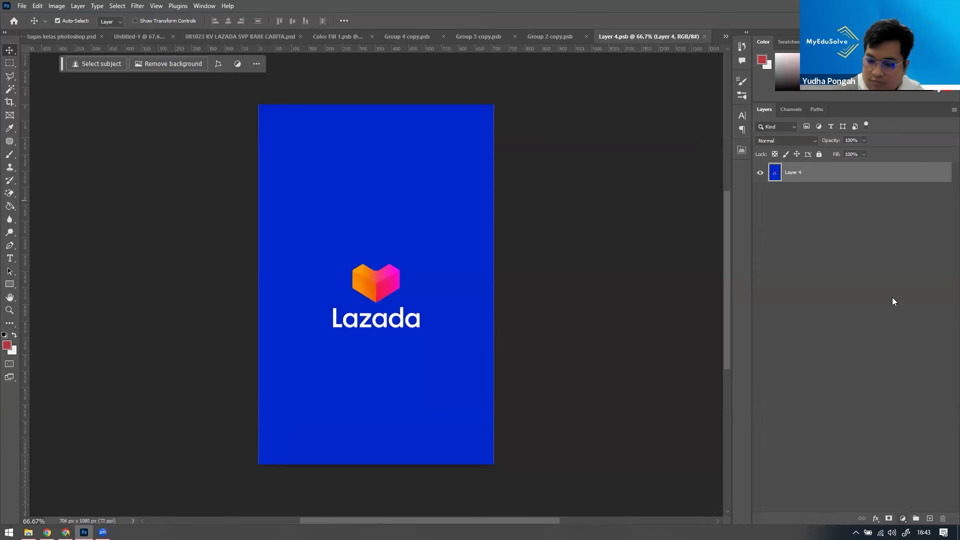
left_click(801, 297)
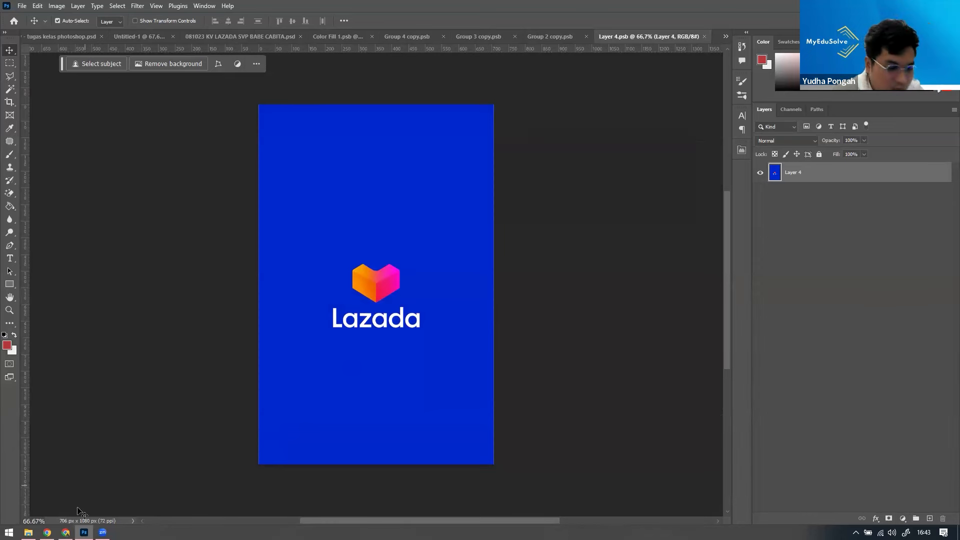
left_click(28, 532)
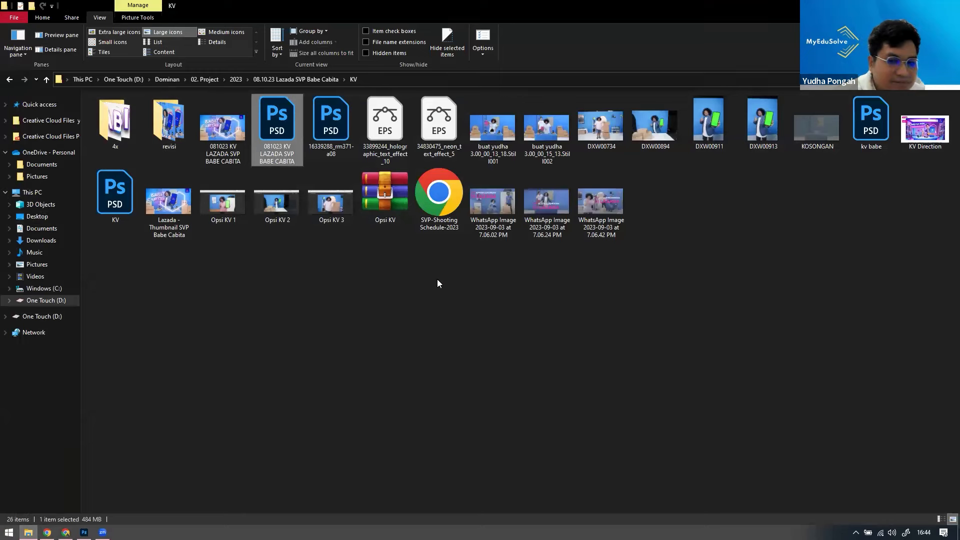
left_click(715, 268)
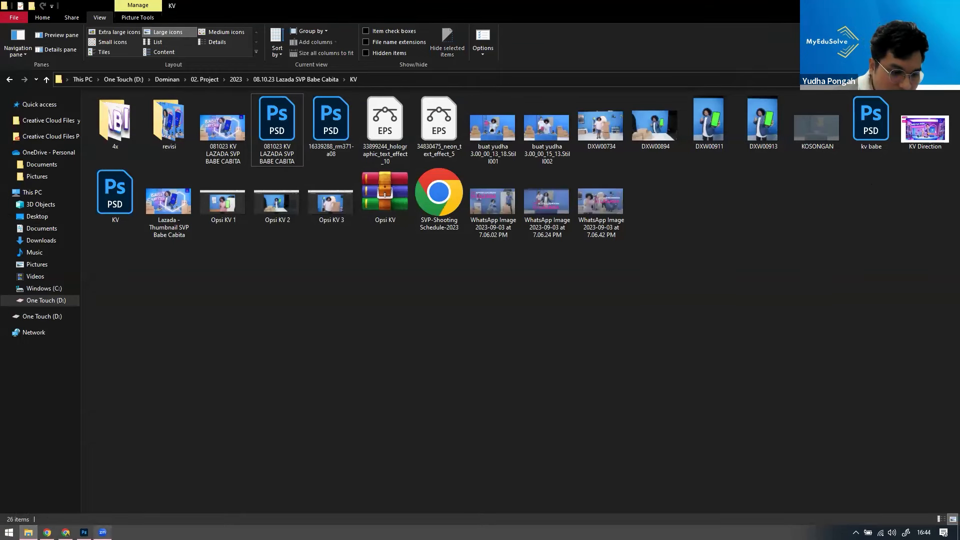
left_click(84, 532)
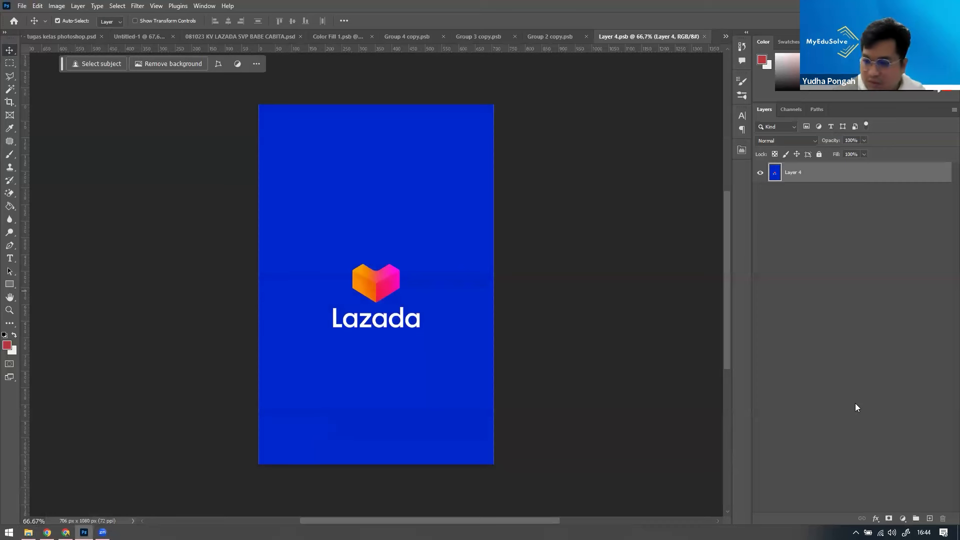
Step: Cover the Lazada logo in Layer 4.psb with a red rectangle about 332 × 306 px and save the change through to Group 4 copy.psb
key("u")
left_click_drag(321, 244, 432, 346)
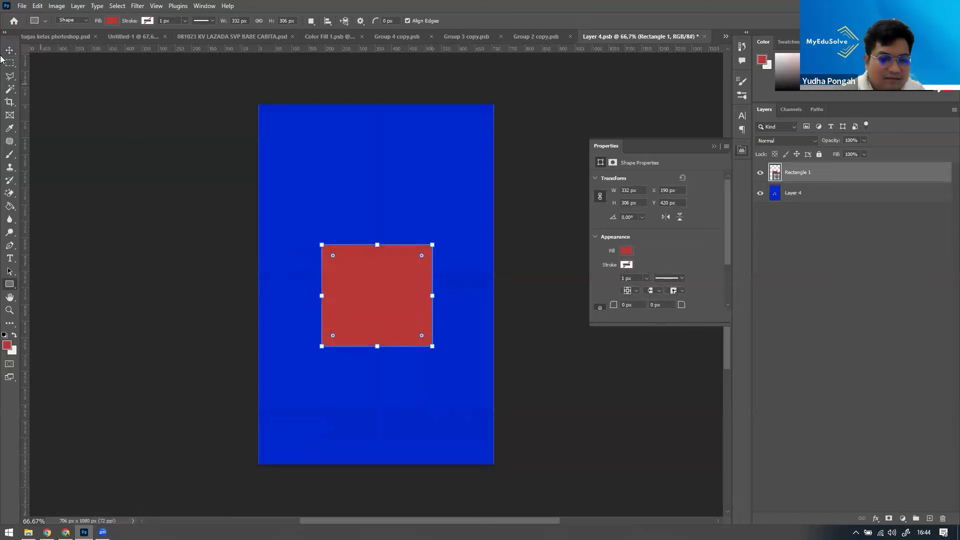
left_click(9, 50)
key("ctrl+s")
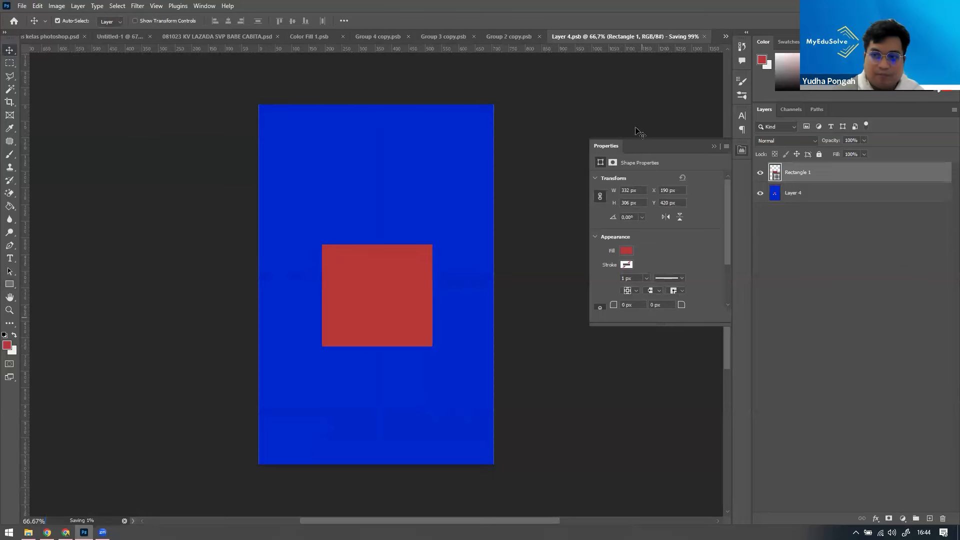
key("ctrl+w")
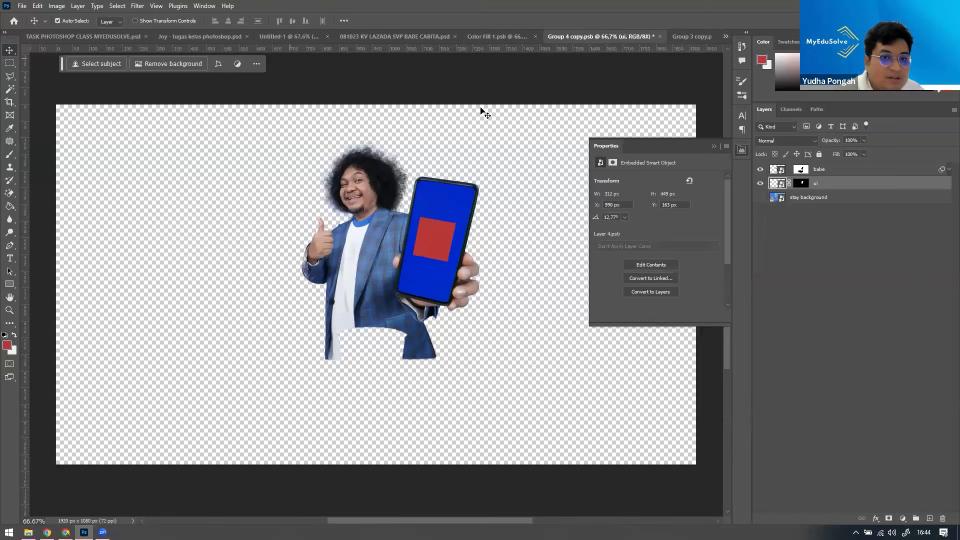
key("ctrl+s")
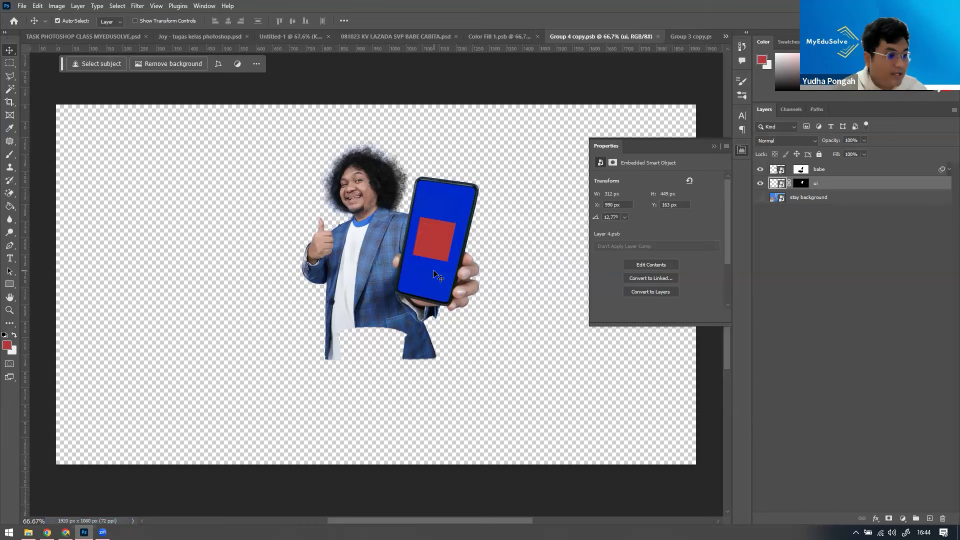
Step: Show the stay background layer and check the phone screen in the final PSD, Color Fill 1.psb and Group 4 copy.psb
left_click(756, 198)
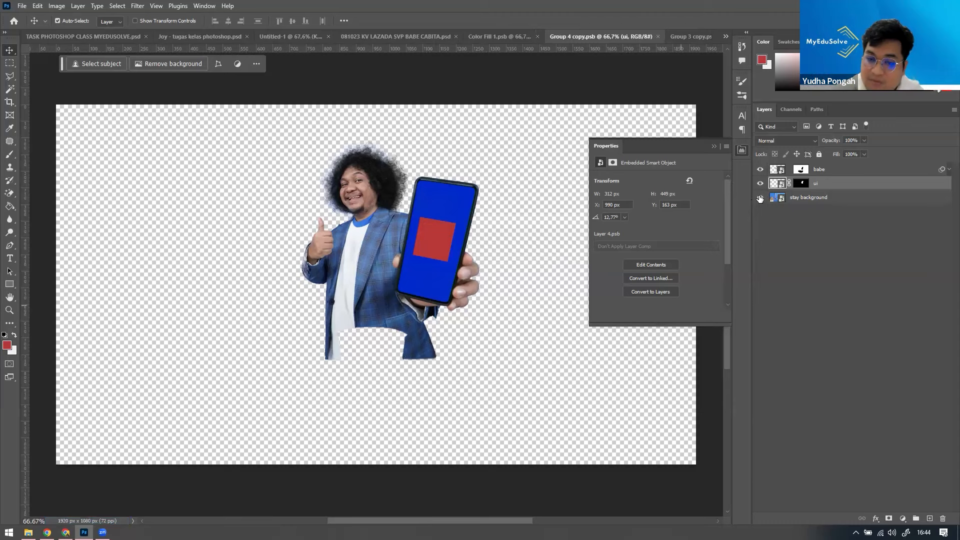
left_click(713, 146)
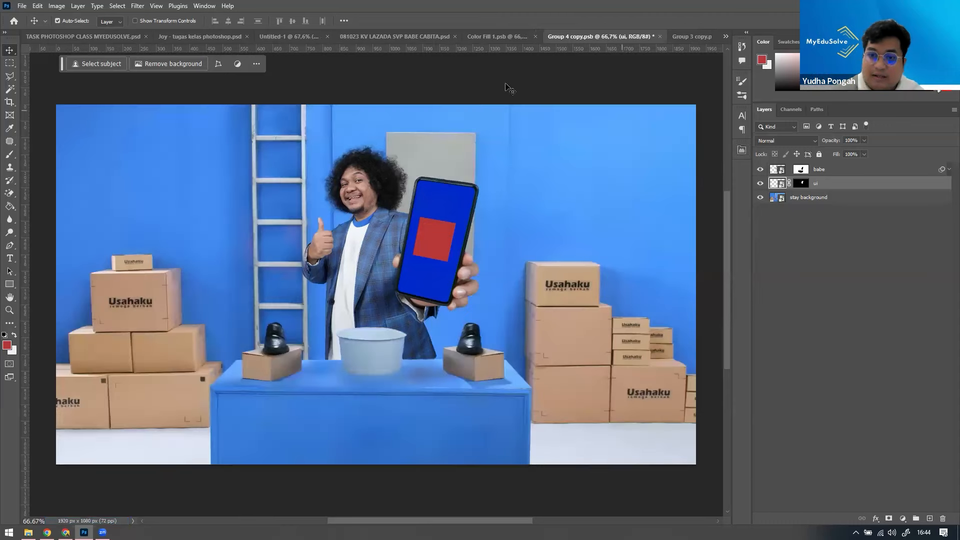
left_click(380, 31)
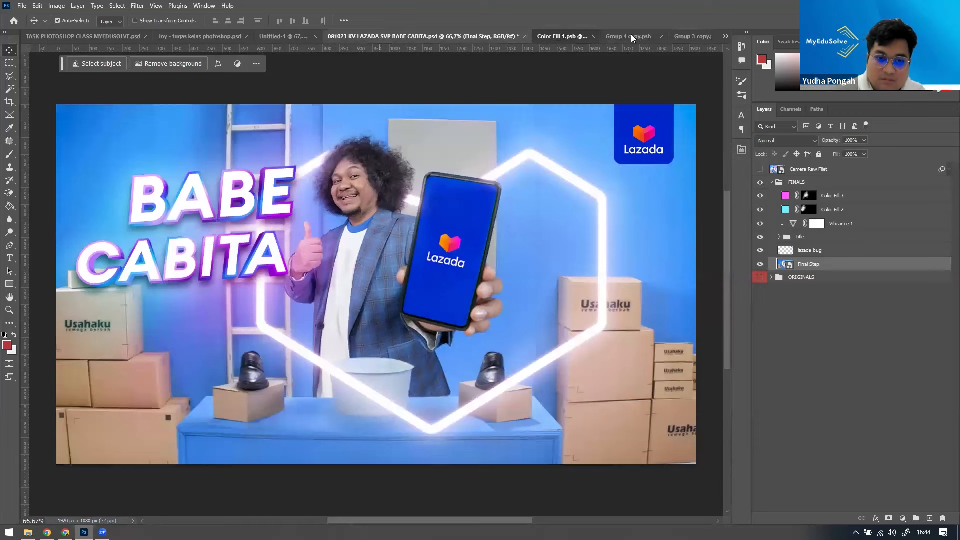
key("ctrl+Tab")
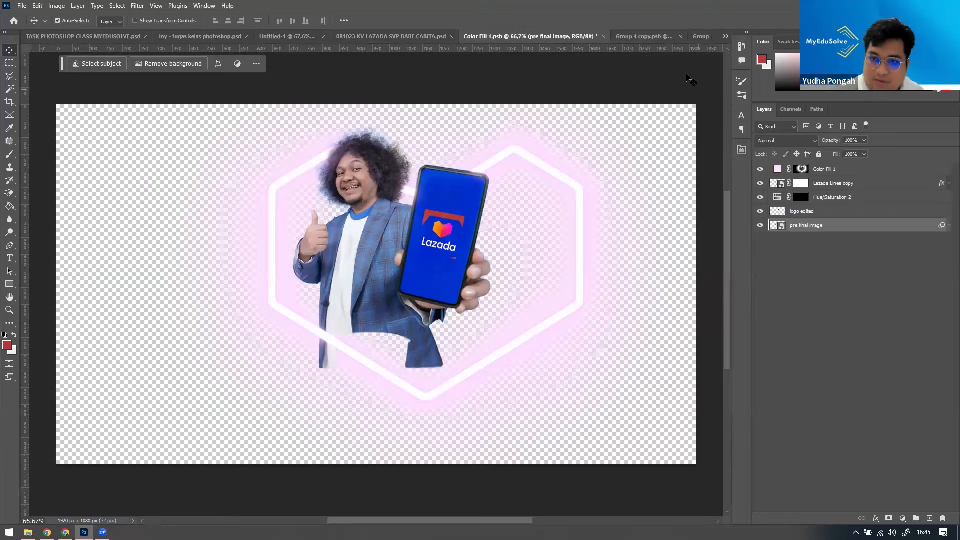
left_click(641, 37)
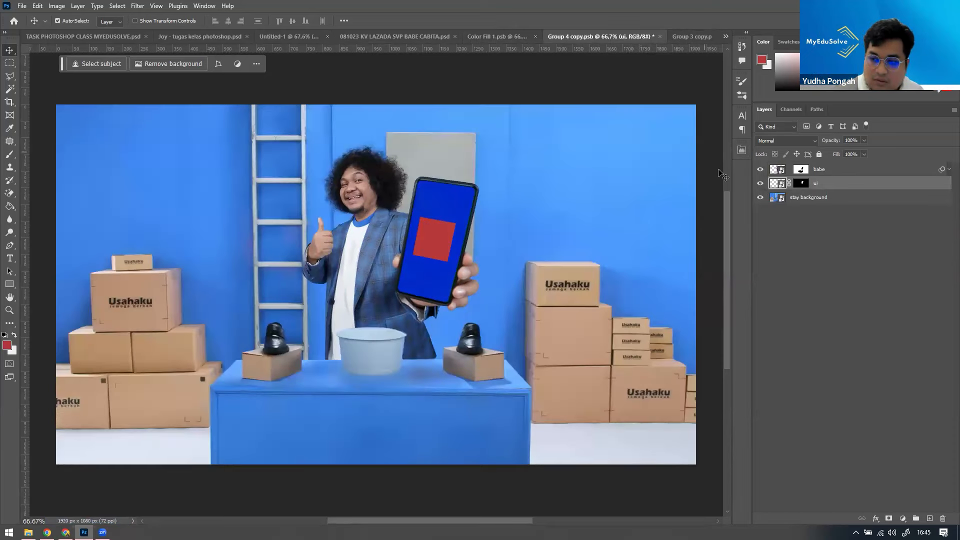
Step: Delete the red rectangle inside the ui smart object and save both Layer 4.psb and Group 4 copy.psb
double_click(775, 183)
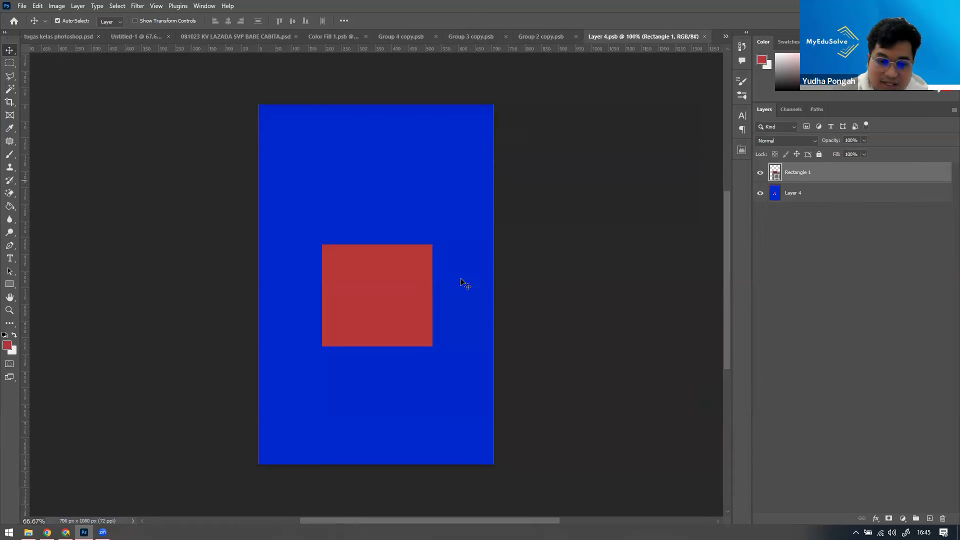
key("Delete")
key("ctrl+s")
left_click(705, 37)
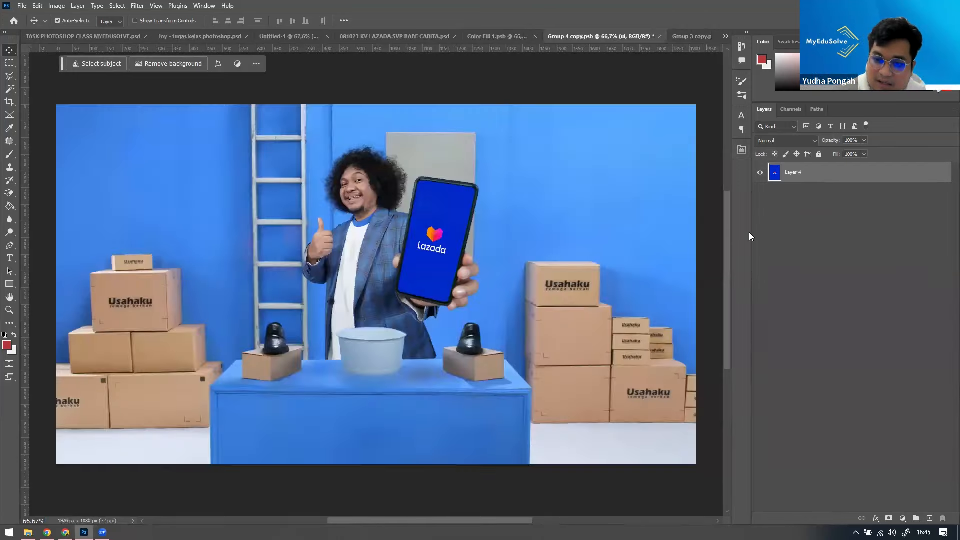
key("ctrl+s")
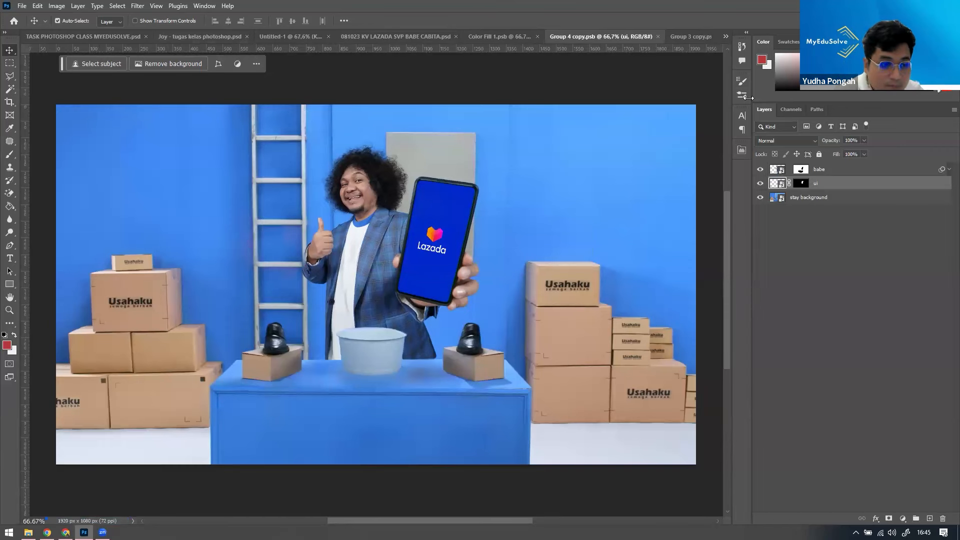
Step: Reveal the babe, ui and stay background layers in turn, hide babe and ui, and open the stay background smart object
left_click(760, 170, "alt")
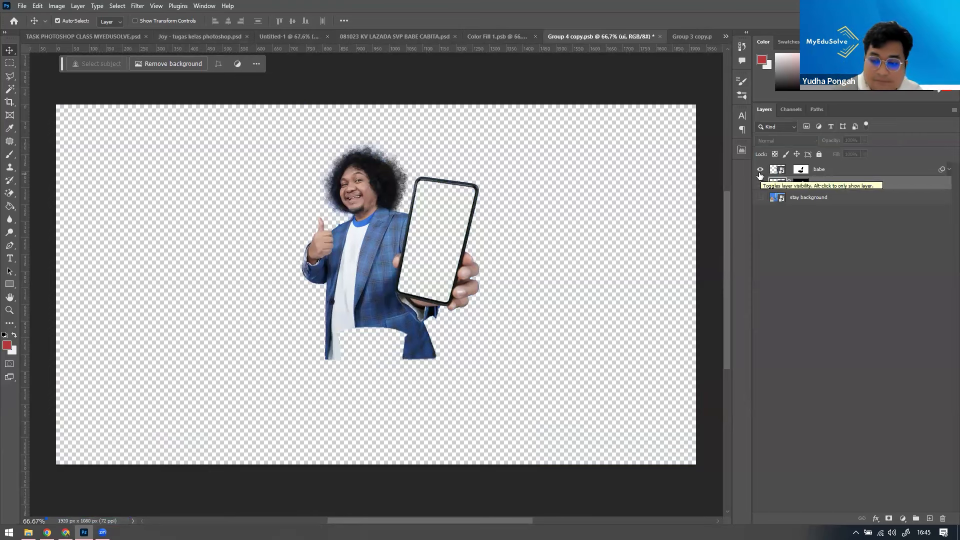
left_click(760, 183)
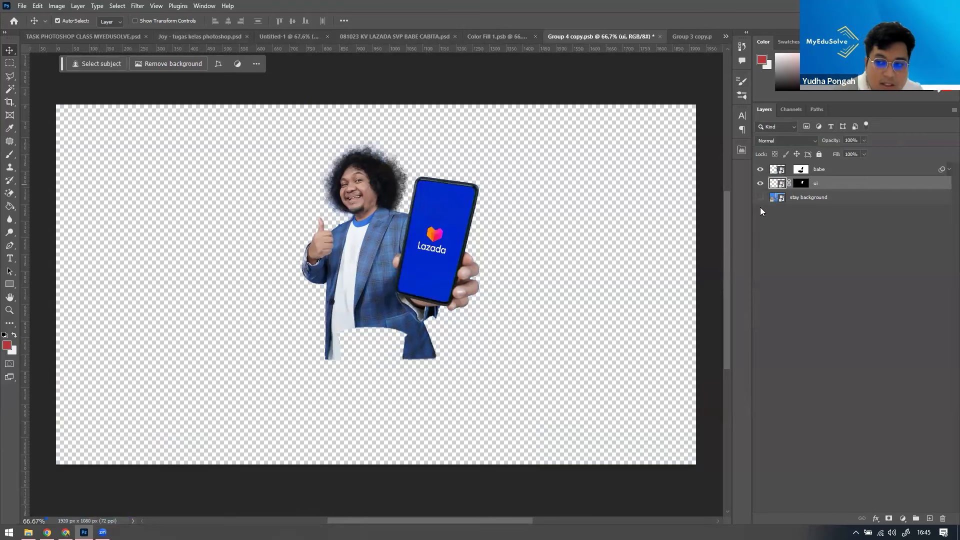
left_click(760, 197)
left_click_drag(760, 169, 760, 183)
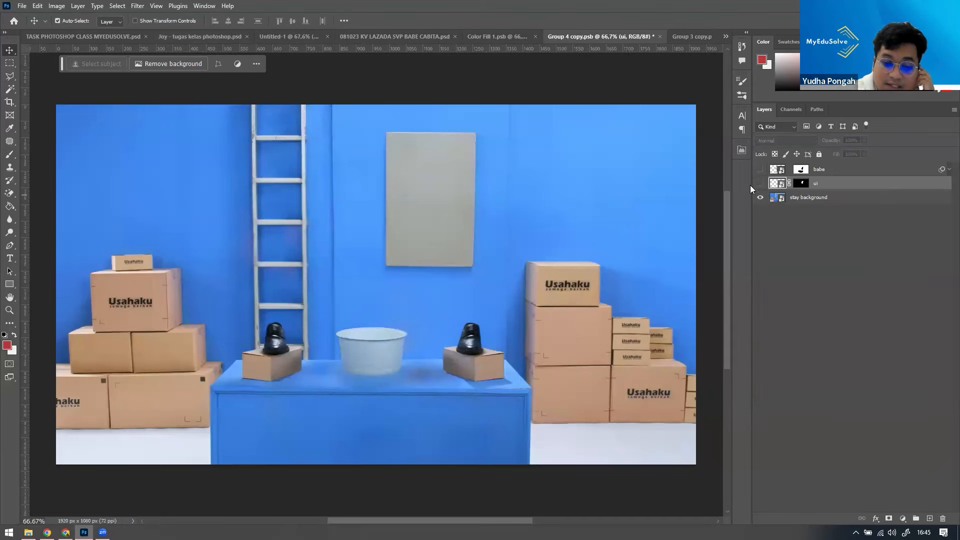
double_click(777, 200)
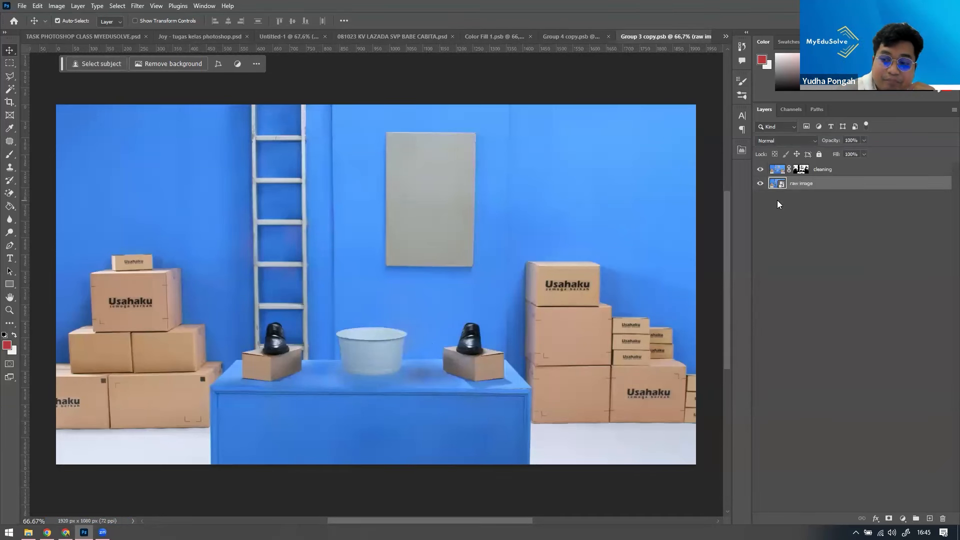
Step: Compare the background in Group 3 copy.psb with and without the cleaning layer over the raw image
left_click(760, 170)
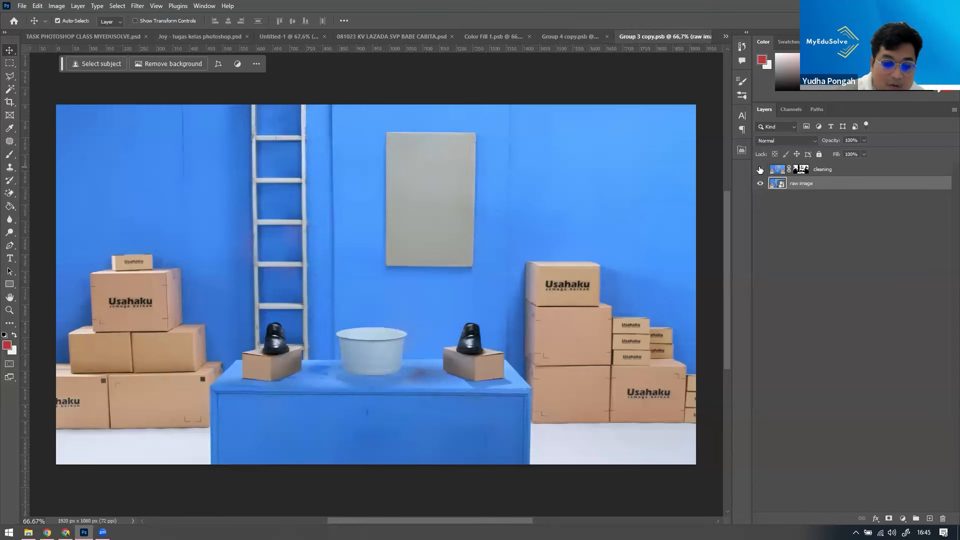
key("z")
mouse_move(402, 383)
left_mouse_down()
mouse_move(450, 395)
mouse_move(414, 392)
left_mouse_up()
key("ctrl+0")
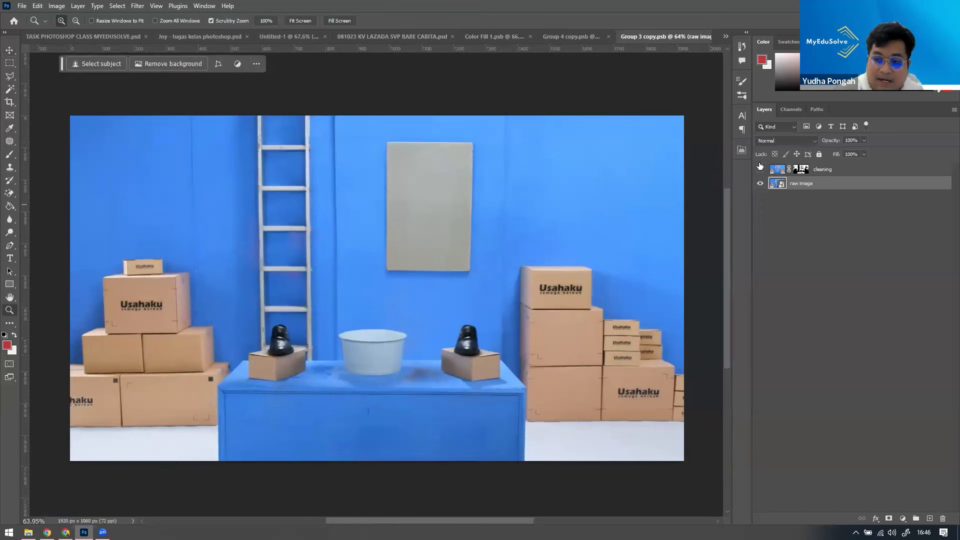
left_click(759, 169)
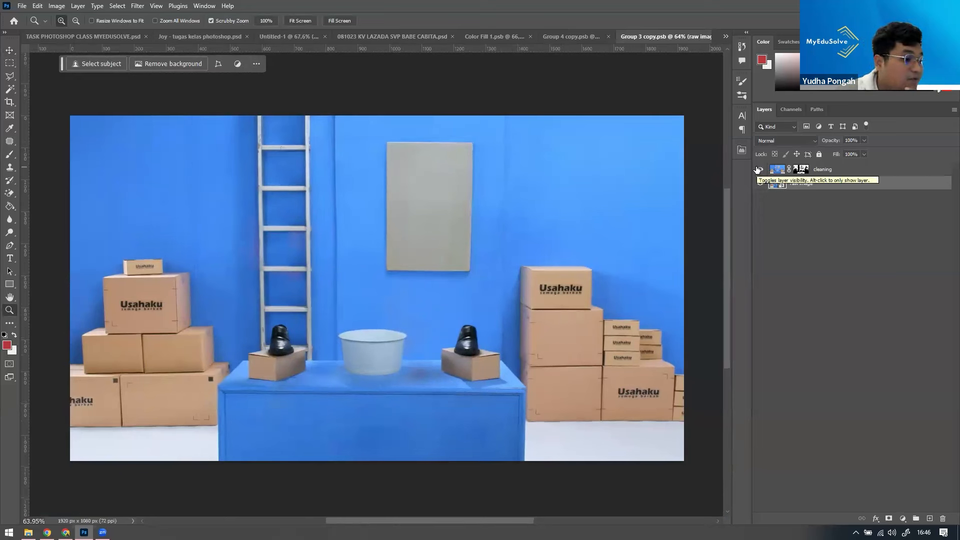
left_click(137, 6)
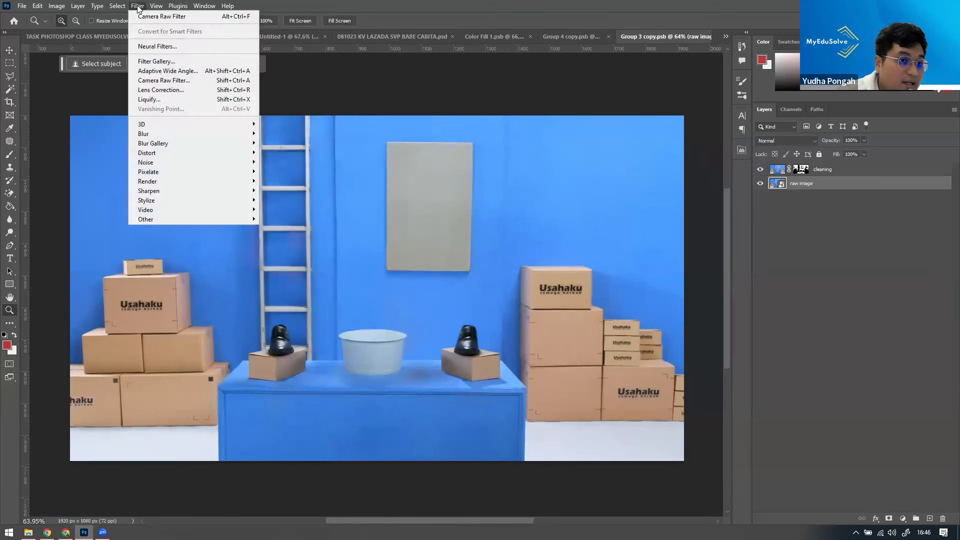
mouse_move(220, 134)
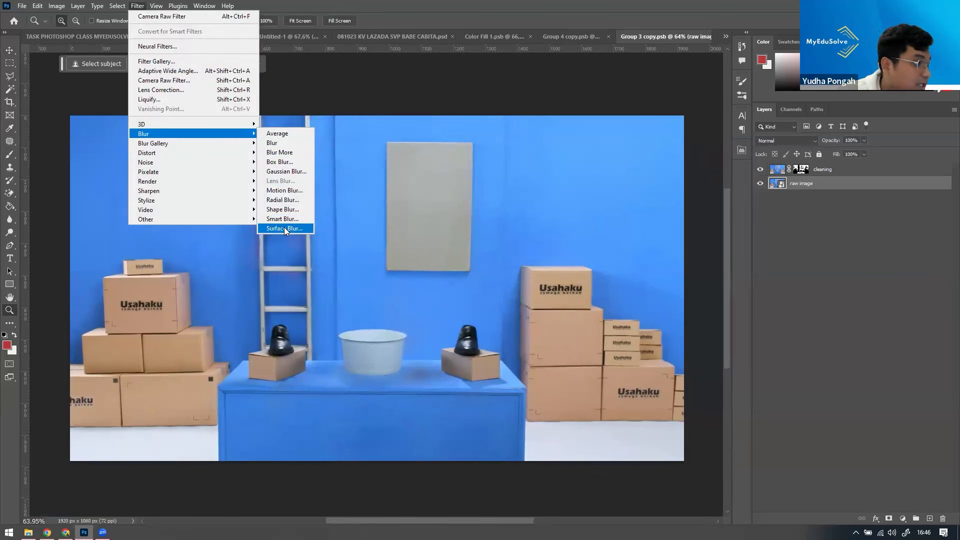
left_click(583, 199)
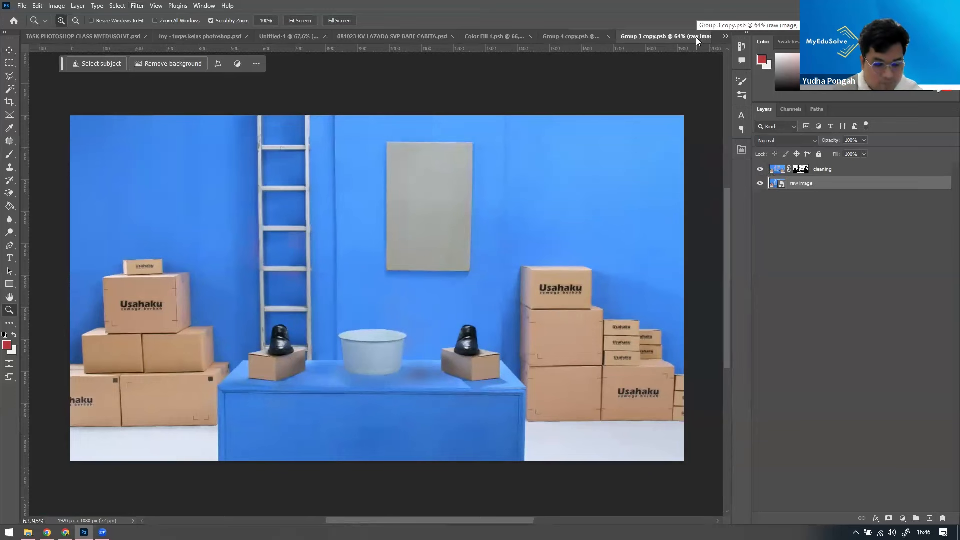
Step: Close Group 3 copy.psb and show the ui and babe layers in Group 4 copy.psb
key("ctrl+w")
left_click(490, 200)
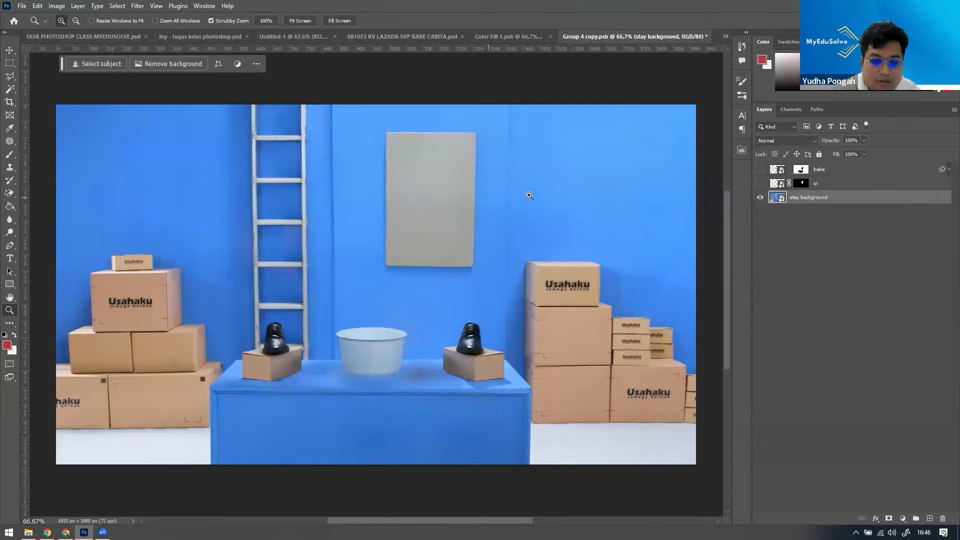
left_click(760, 183)
left_click(760, 169)
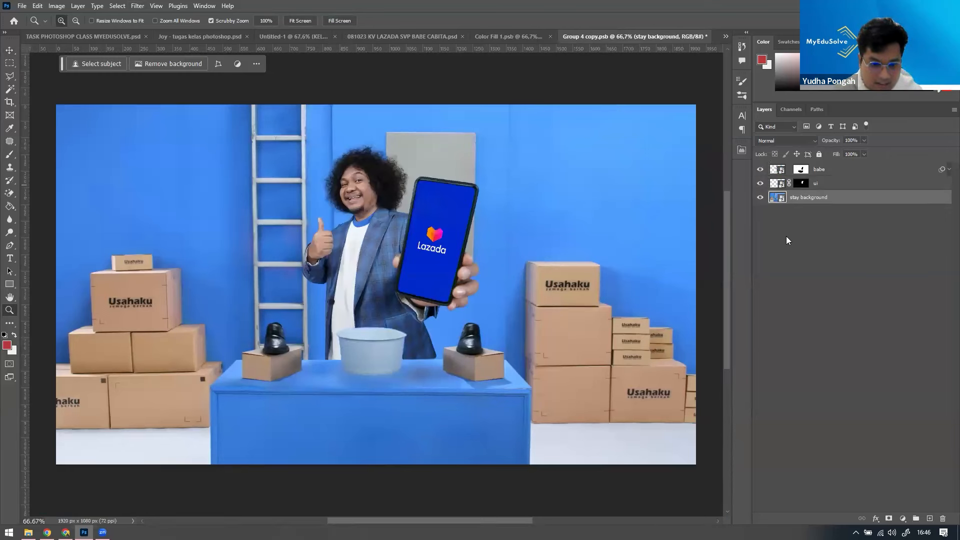
Step: Save and close Group 4 copy.psb, and hide every layer above pre final image in Color Fill 1.psb
key("ctrl+s")
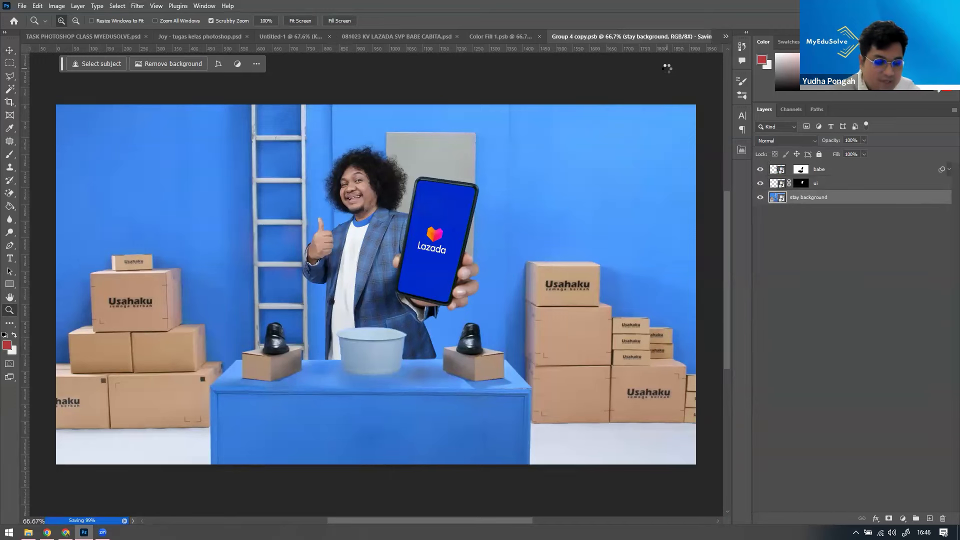
key("ctrl+w")
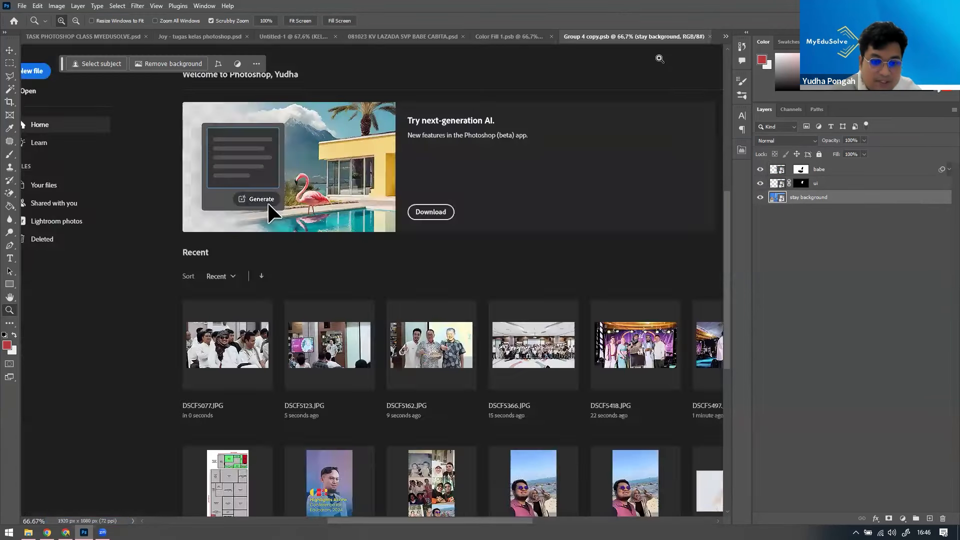
left_click_drag(760, 169, 761, 211)
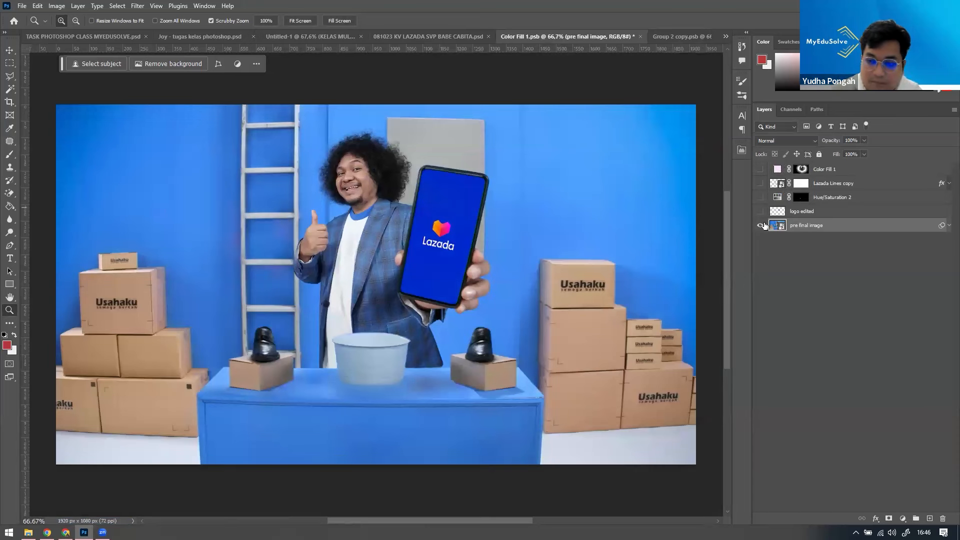
Step: Compare the pre final image layer with and without its Camera Raw smart filter
left_click(948, 225)
left_click(780, 237)
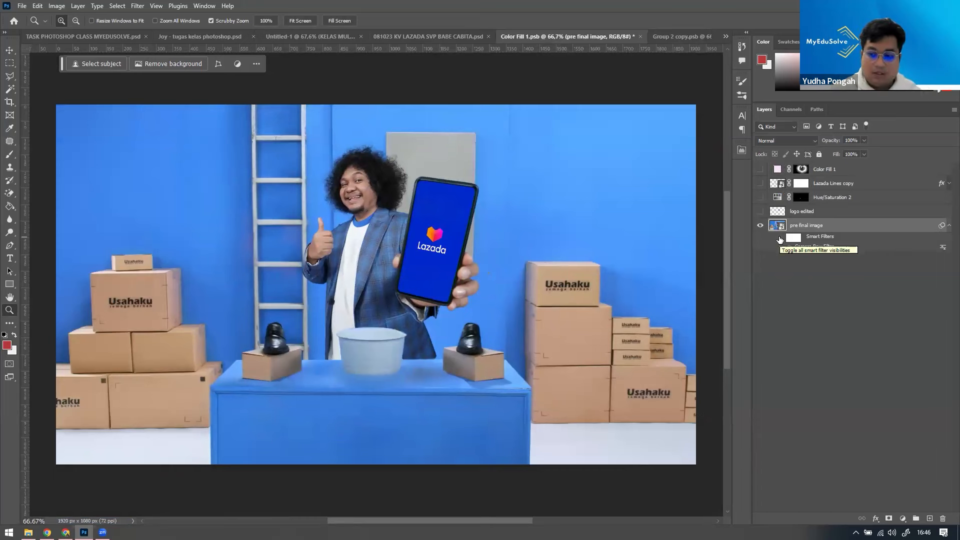
left_click(779, 239)
left_click(780, 239)
left_click(780, 239)
left_click(779, 239)
left_click(779, 239)
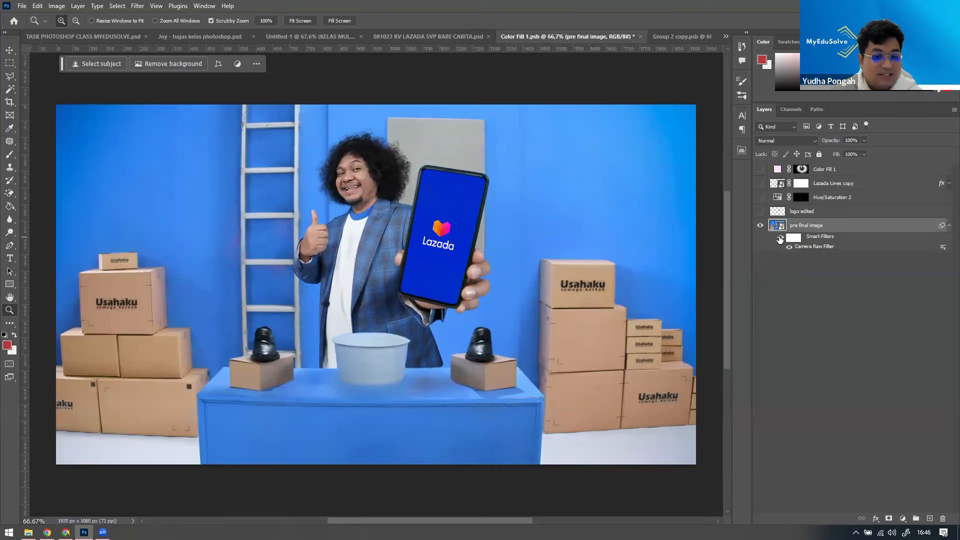
left_click(949, 225)
Step: Show the logo edited layer and the Hue/Saturation 2 adjustment above pre final image, checking each one's effect
left_click(758, 211)
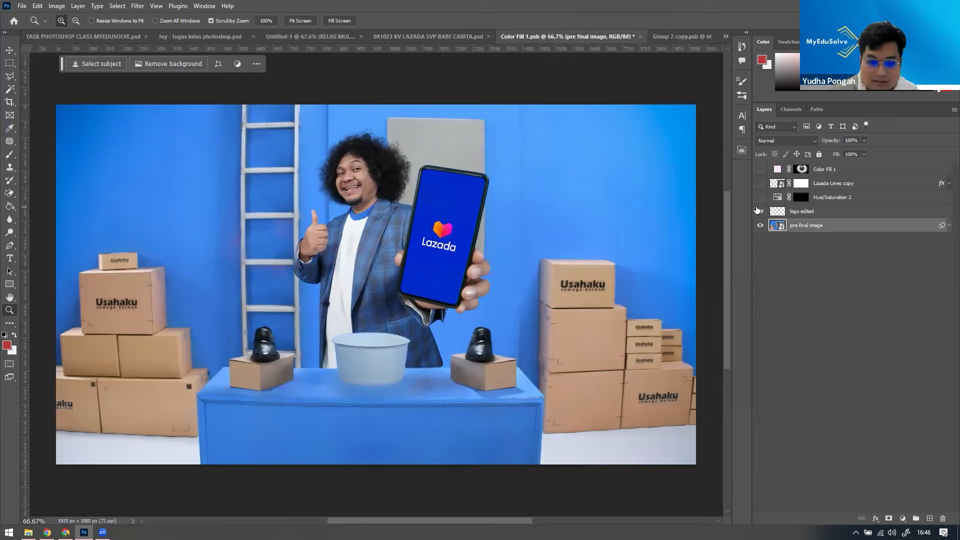
left_click(758, 211)
left_click(757, 210)
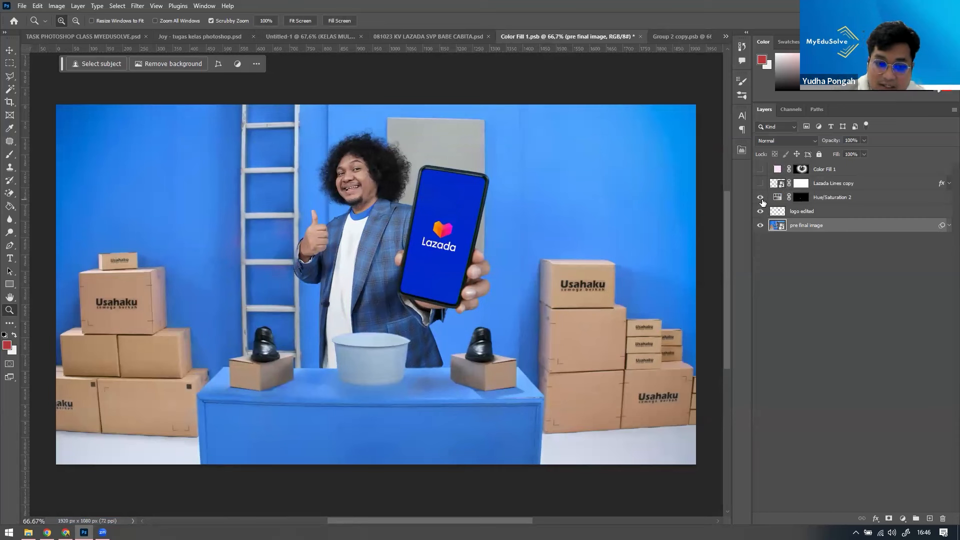
left_click(760, 197)
left_click(759, 197)
Step: Show the Lazada Lines copy layer, switching it off and on to demonstrate the glowing outline
left_click(760, 184)
left_click(760, 183)
left_click(760, 184)
left_click(760, 183)
left_click(760, 183)
left_click(760, 183)
left_click(760, 183)
Step: Show the Color Fill 1 layer, switching its visibility repeatedly to demonstrate the light it casts on the scene
left_click(760, 169)
left_click(759, 170)
left_click(759, 169)
left_click(760, 170)
left_click(759, 169)
left_click(759, 169)
left_click(759, 170)
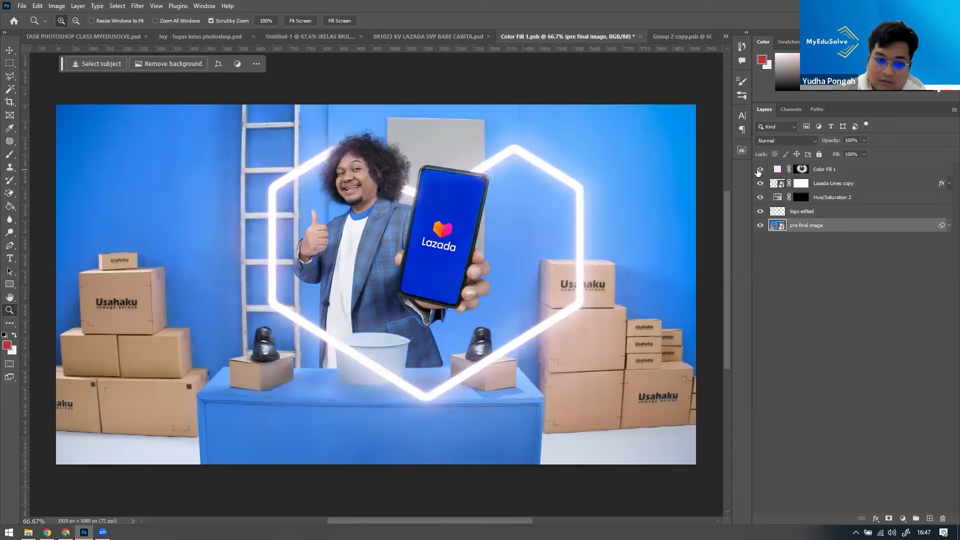
left_click(760, 170)
left_click(760, 169)
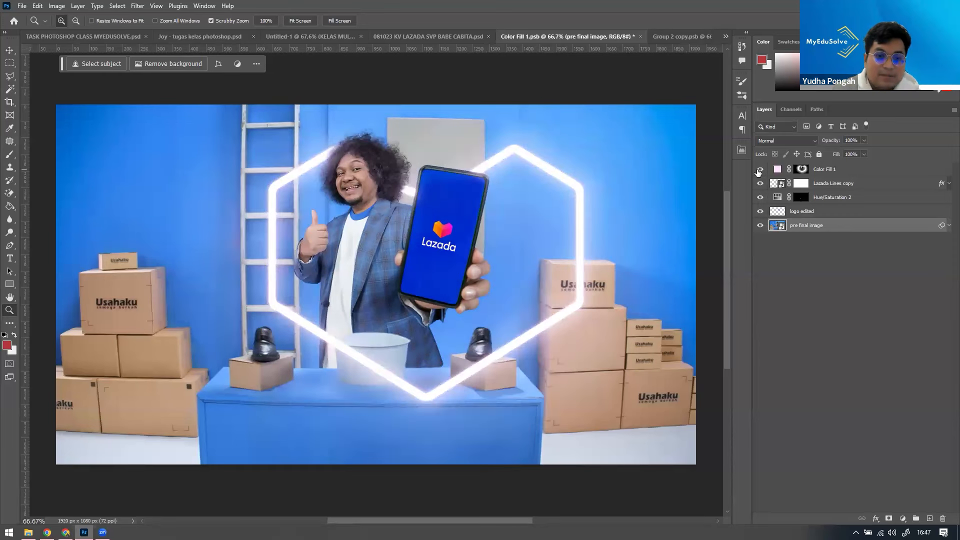
left_click(758, 171)
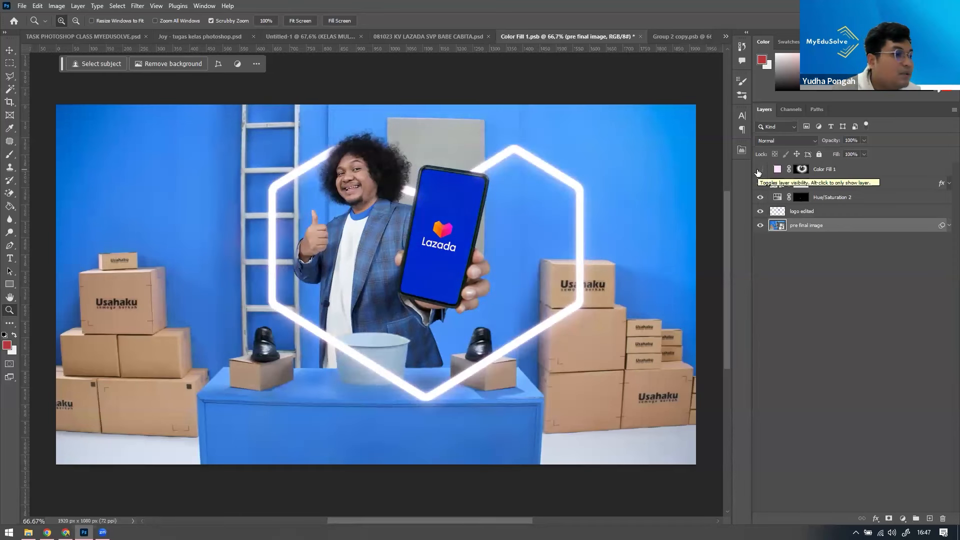
left_click(760, 170)
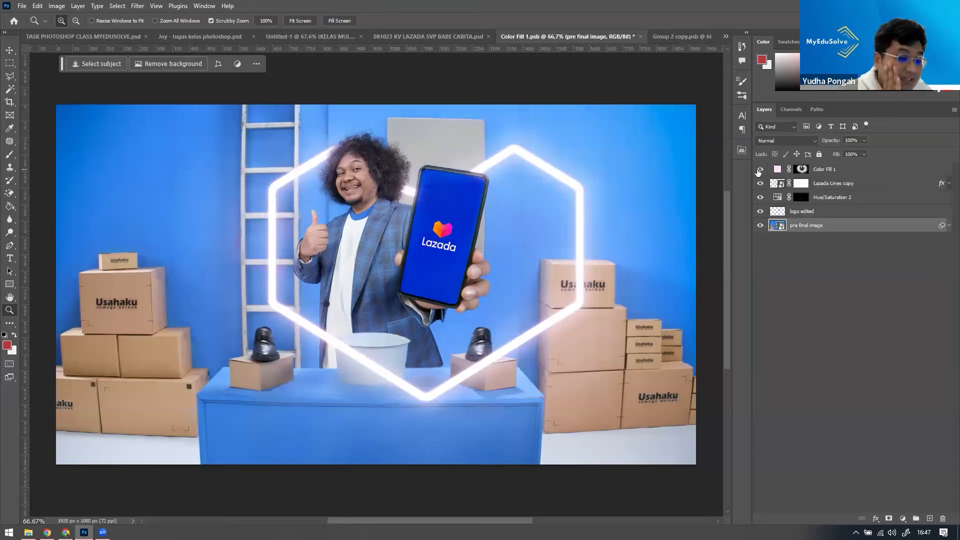
Step: Examine the man's hair and face up close with and without the Color Fill 1 glow
left_click_drag(384, 155, 800, 152)
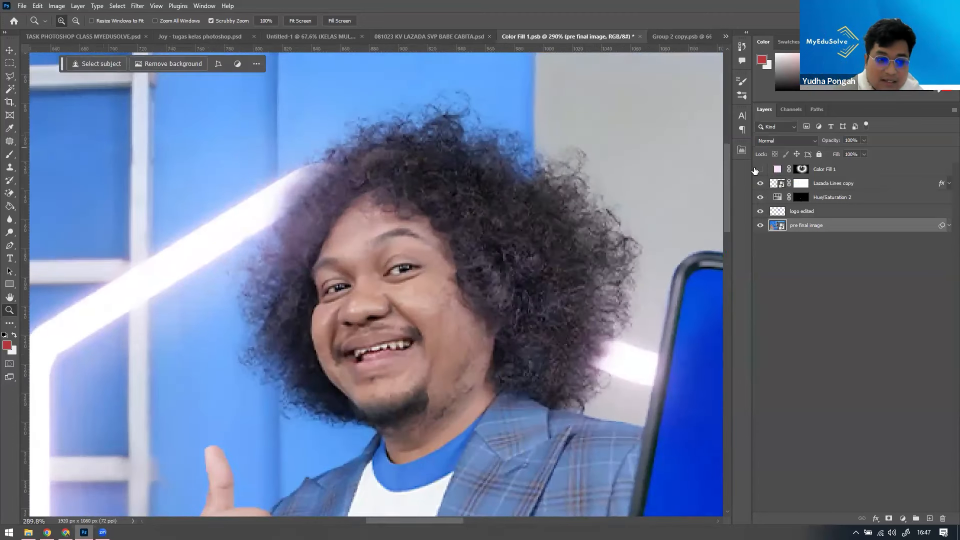
left_click(760, 169)
left_click(756, 169)
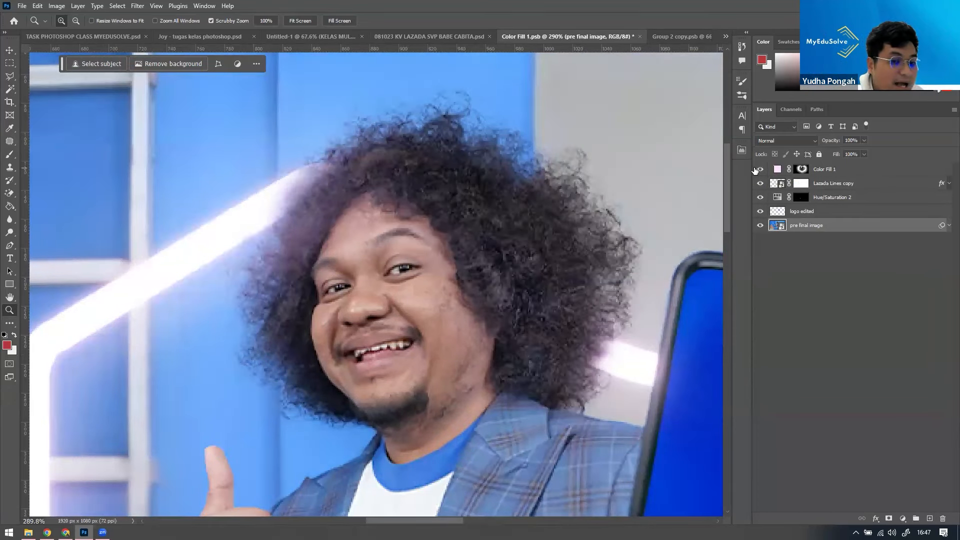
left_click(756, 169)
left_click(755, 169)
left_click(756, 170)
left_click(756, 169)
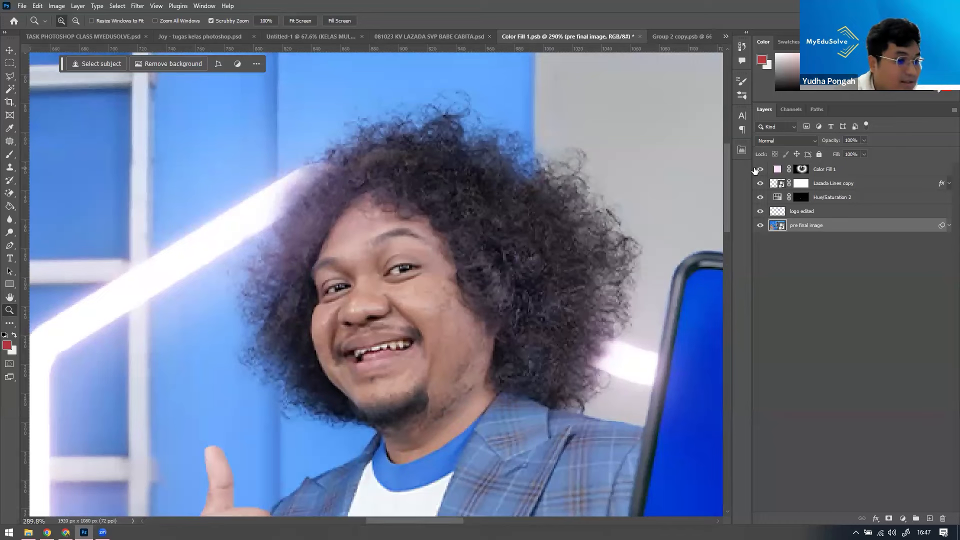
Step: Save Color Fill 1.psb and return to 081023 KV LAZADA SVP BABE CABITA.psd
left_click_drag(440, 248, 417, 255)
key("ctrl+s")
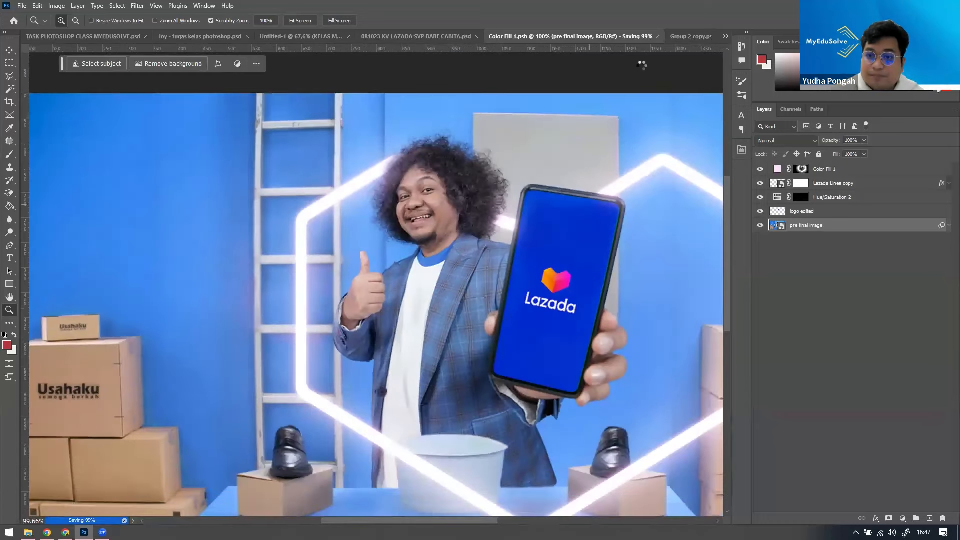
left_click(456, 37)
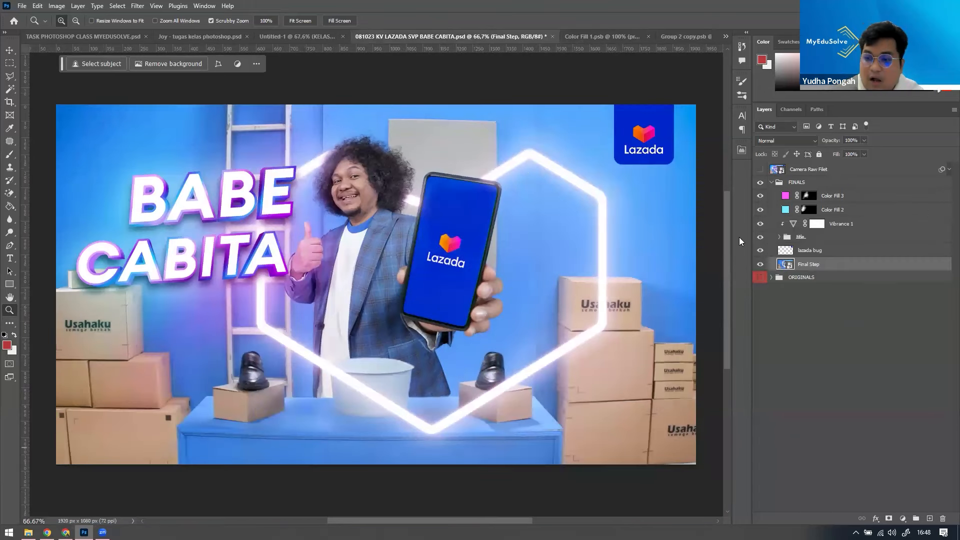
Step: Compare the key visual with and without the title group, the Vibrance adjustment, and the pink and cyan color fills
left_click(760, 237)
left_click(761, 237)
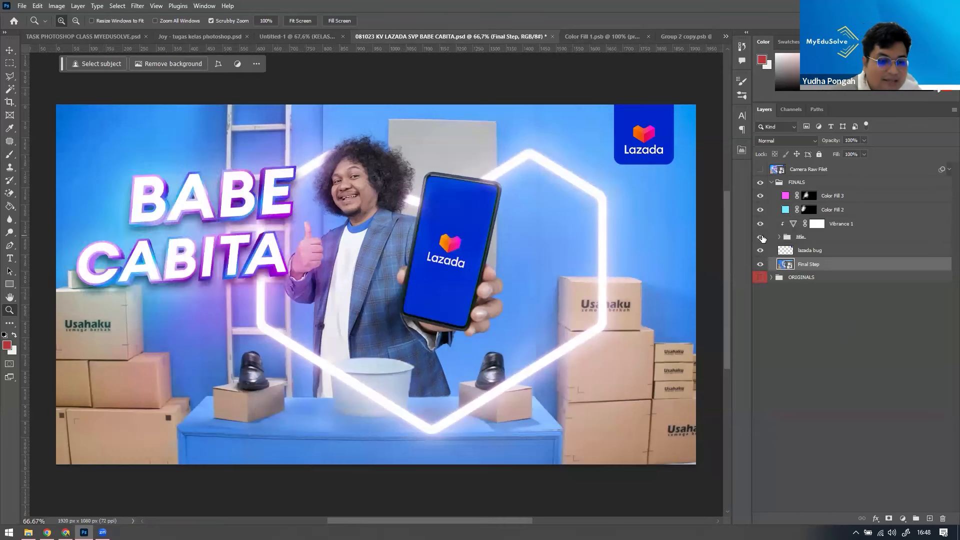
left_click_drag(761, 198, 764, 222)
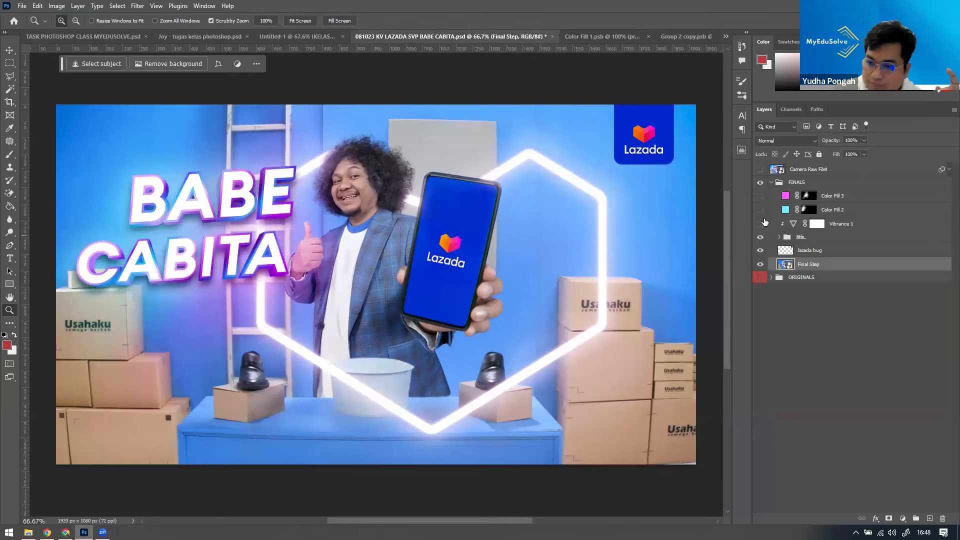
left_click(763, 223)
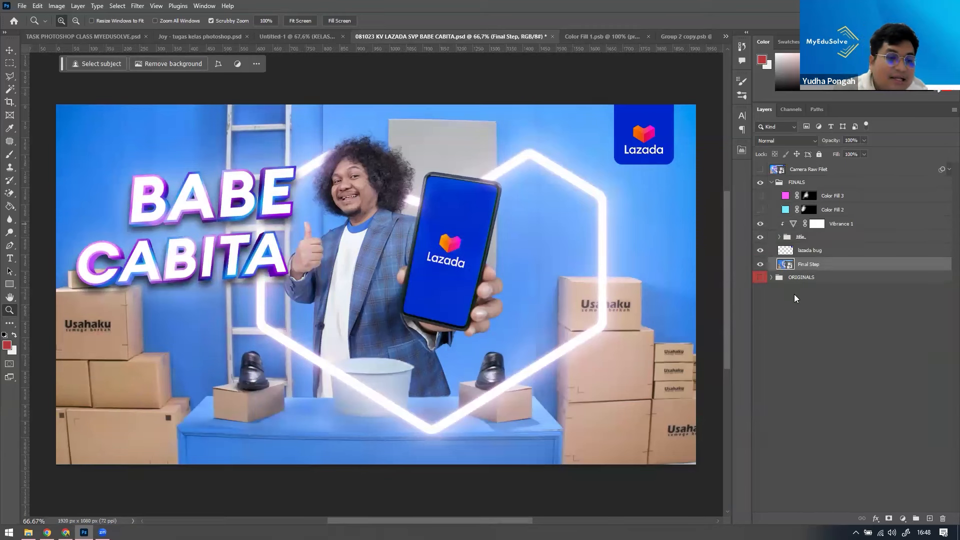
left_click(760, 210)
left_click(760, 210)
left_click(760, 210)
left_click(760, 196)
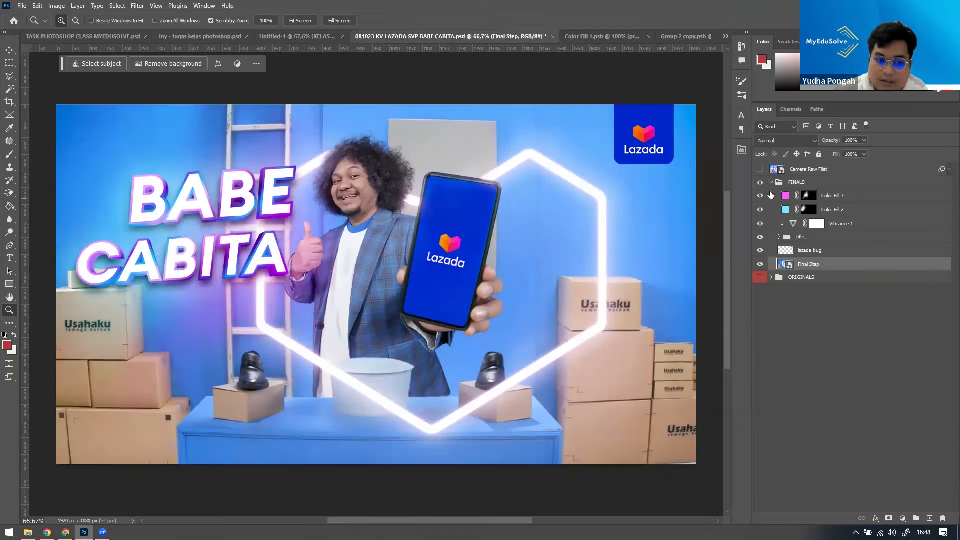
Step: Collapse the FINALS group and show the Camera Raw Filet layer above it
left_click(771, 182)
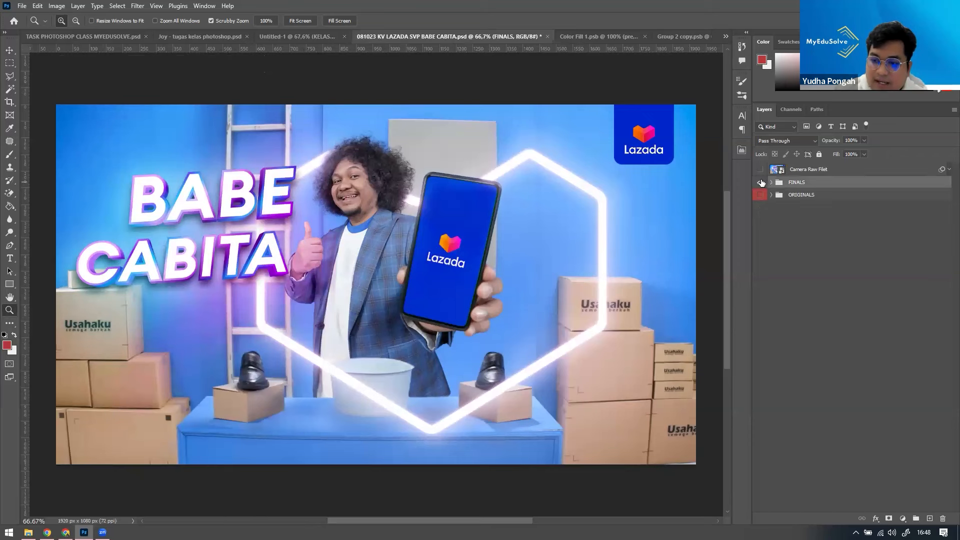
left_click(760, 169)
left_click(759, 169)
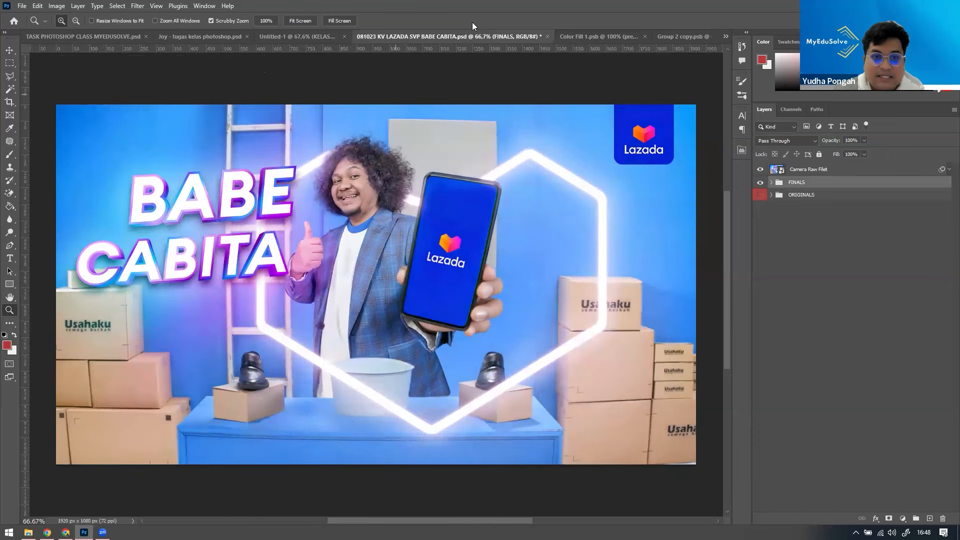
Step: Close the Color Fill 1.psb and Group 2 copy.psb smart-object documents
left_click(592, 35)
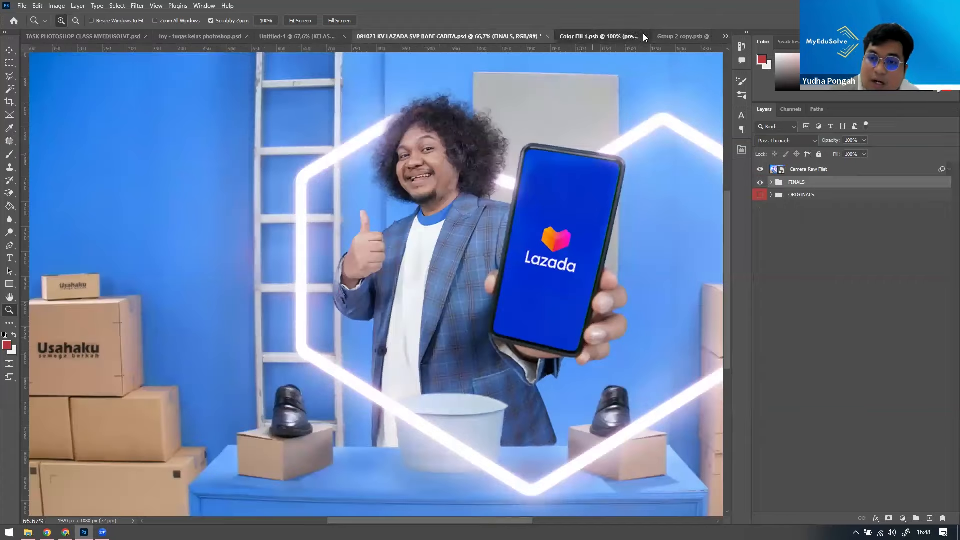
left_click(637, 37)
left_click(683, 37)
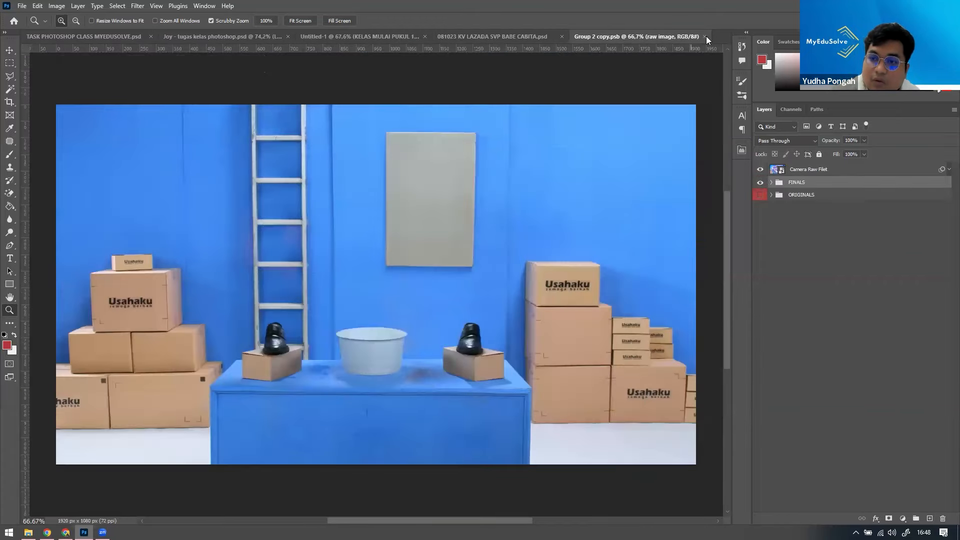
left_click(705, 37)
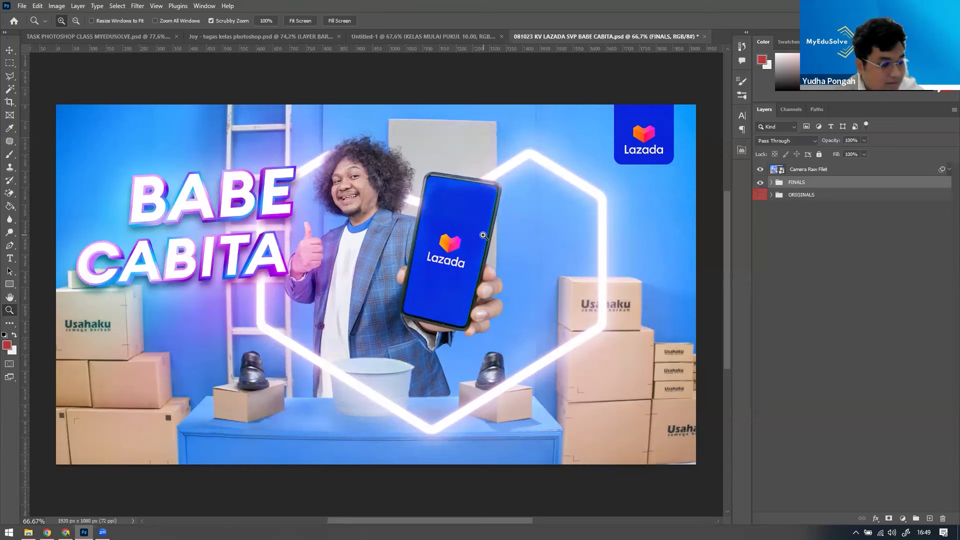
Step: Save 081023 KV LAZADA SVP BABE CABITA.psd and switch to the design principles video in Chrome
key("ctrl+s")
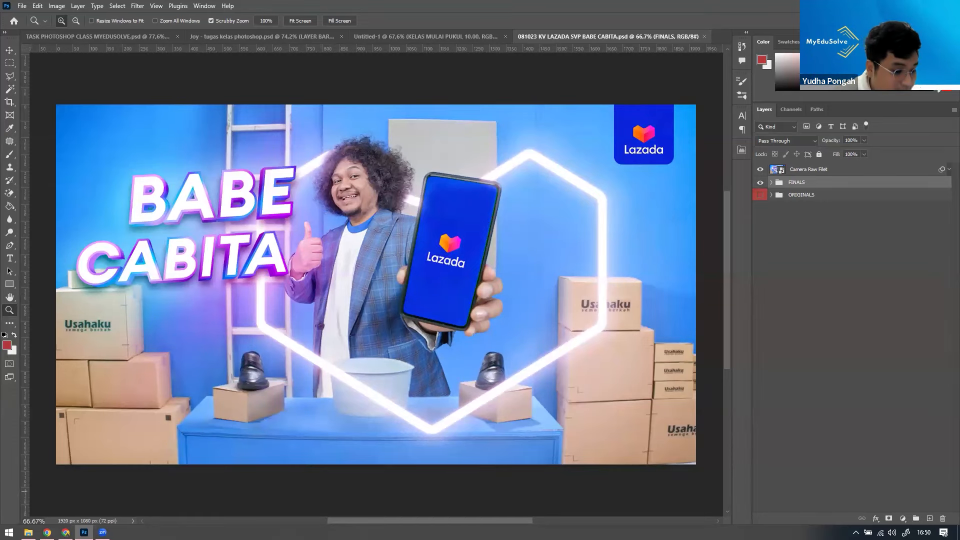
left_click(66, 532)
key("Escape")
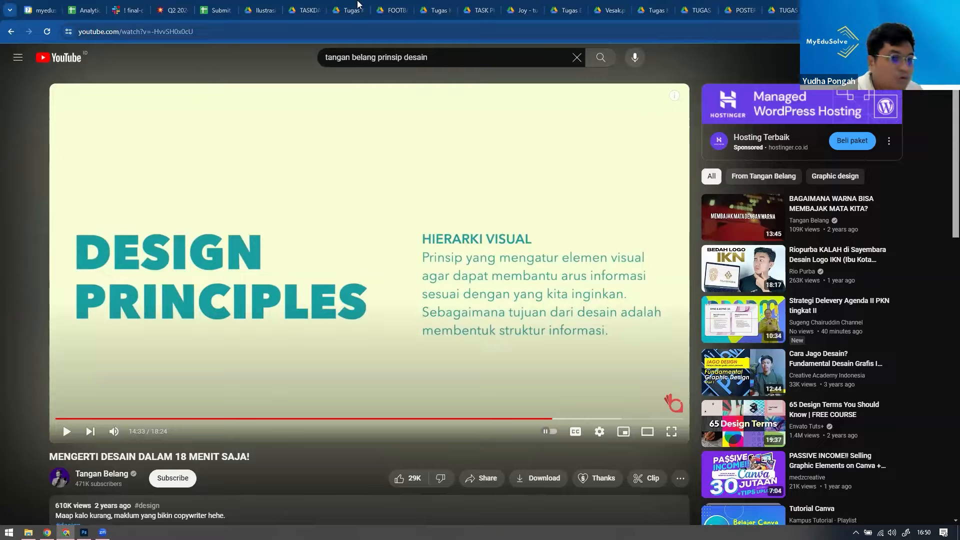
Step: Examine the submitted Great Wall dragon illustration in Google Drive, from its title and dragons up close to the full composition
left_click(84, 532)
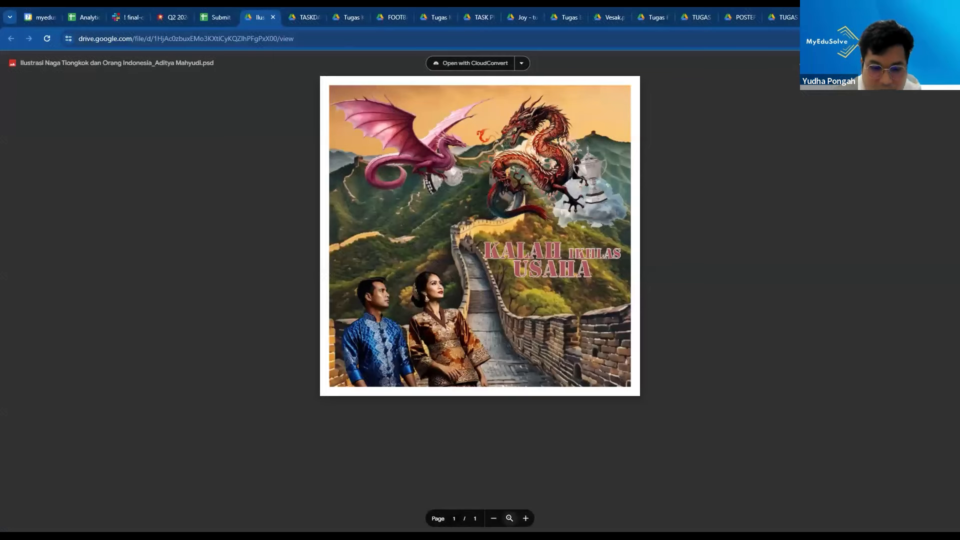
left_click(510, 518)
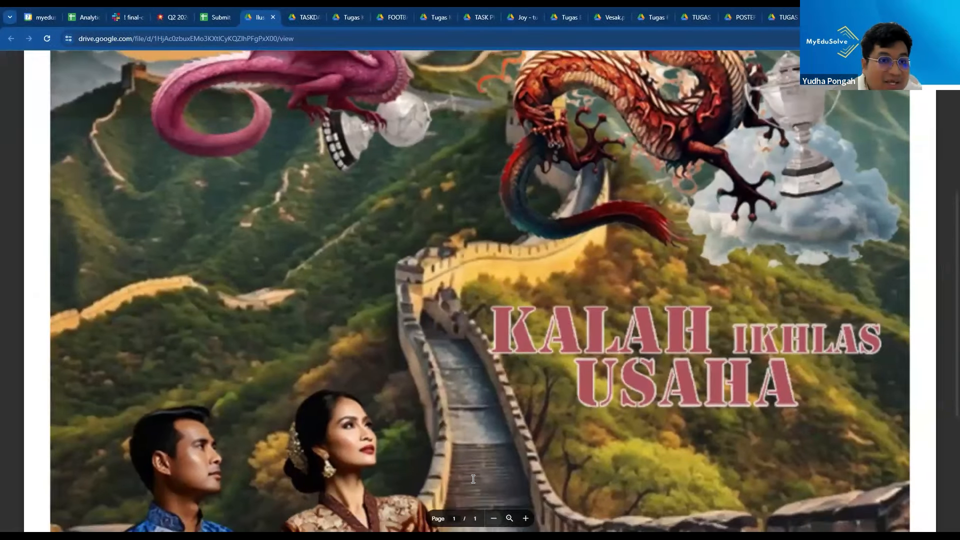
left_click(493, 518)
scroll(250, 166, "up", 3)
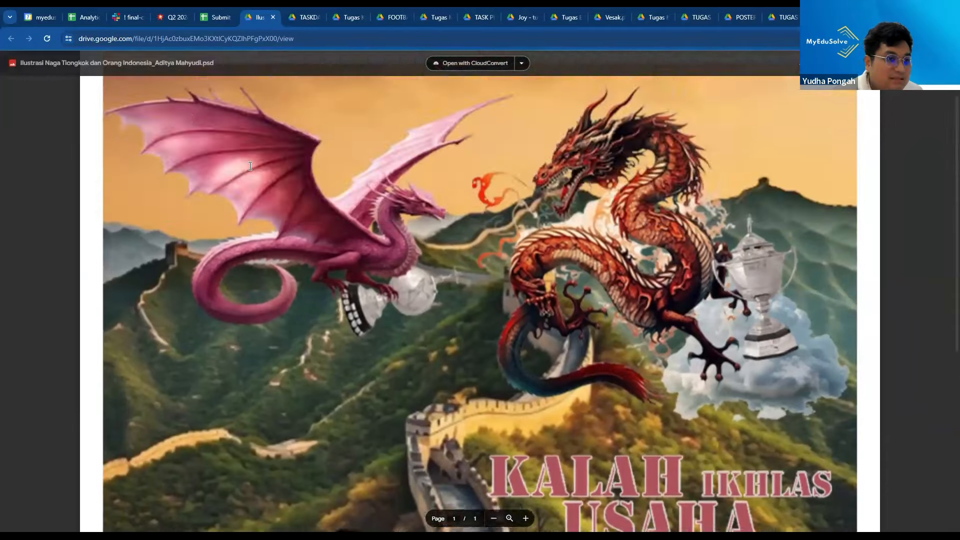
scroll(250, 166, "up", 1)
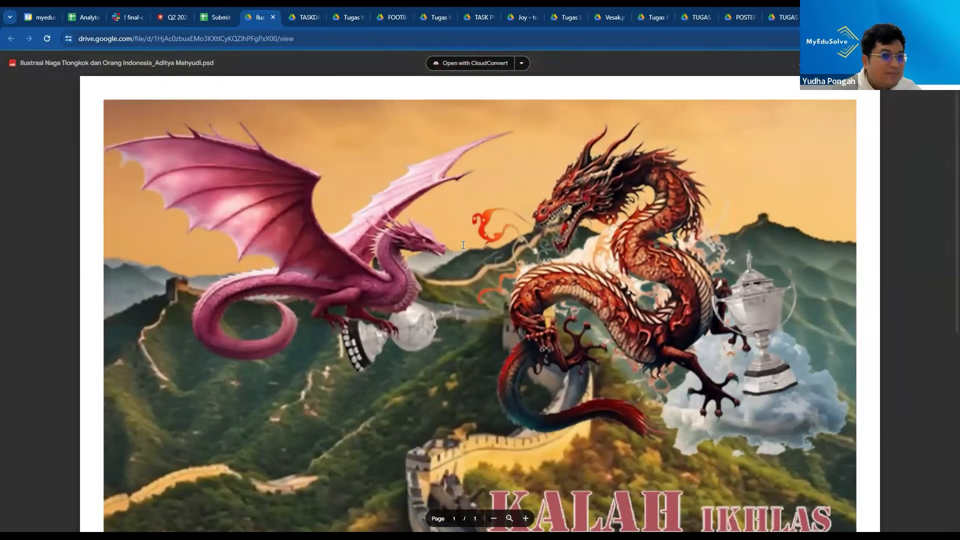
left_click(493, 520)
left_click(493, 519)
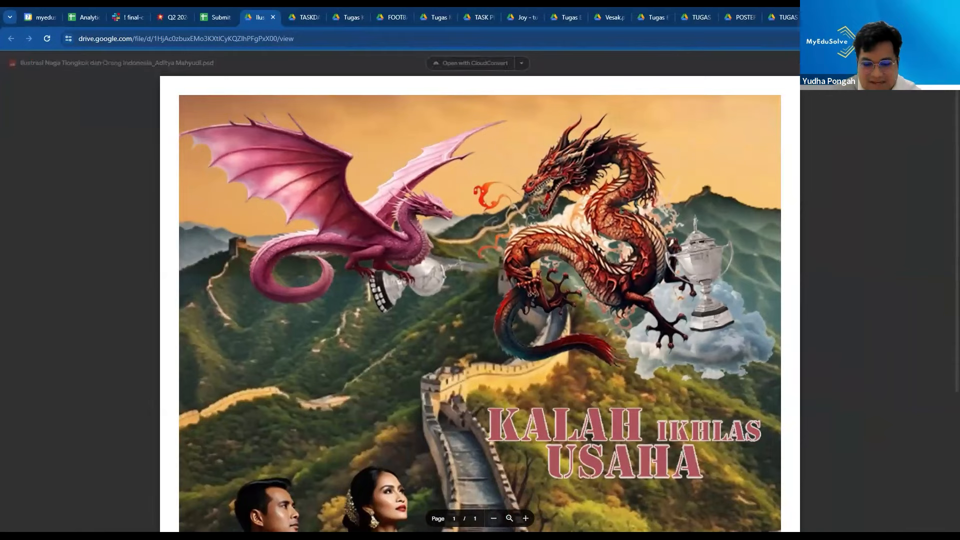
left_click(493, 519)
left_click(493, 519)
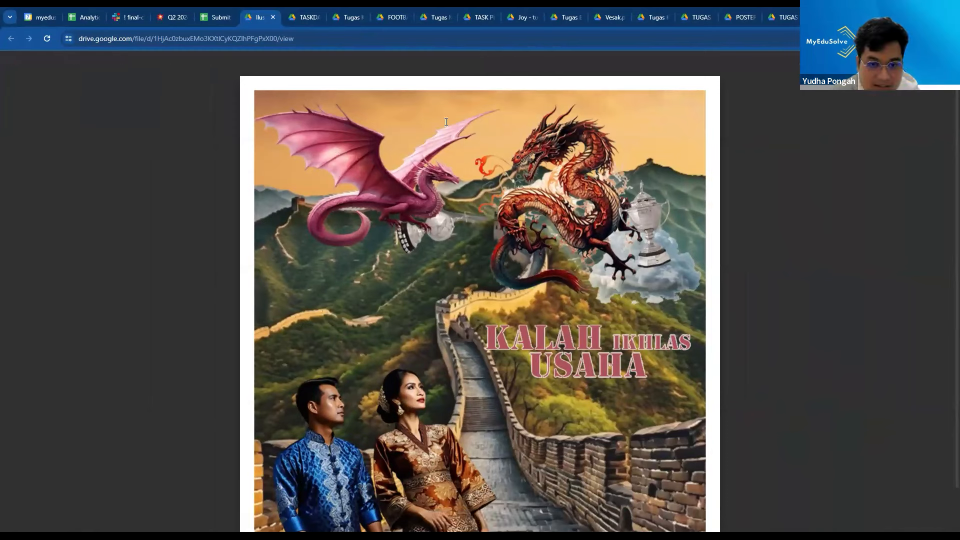
scroll(495, 460, "down", 2)
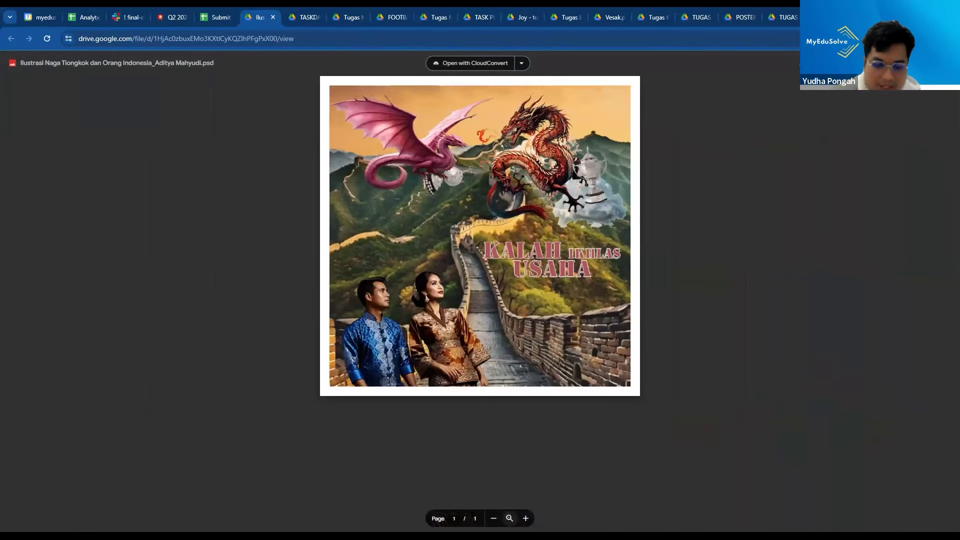
Step: Inspect the illustration's two dragons, trophies and cloud cutouts again at high magnification
scroll(495, 460, "up", 4)
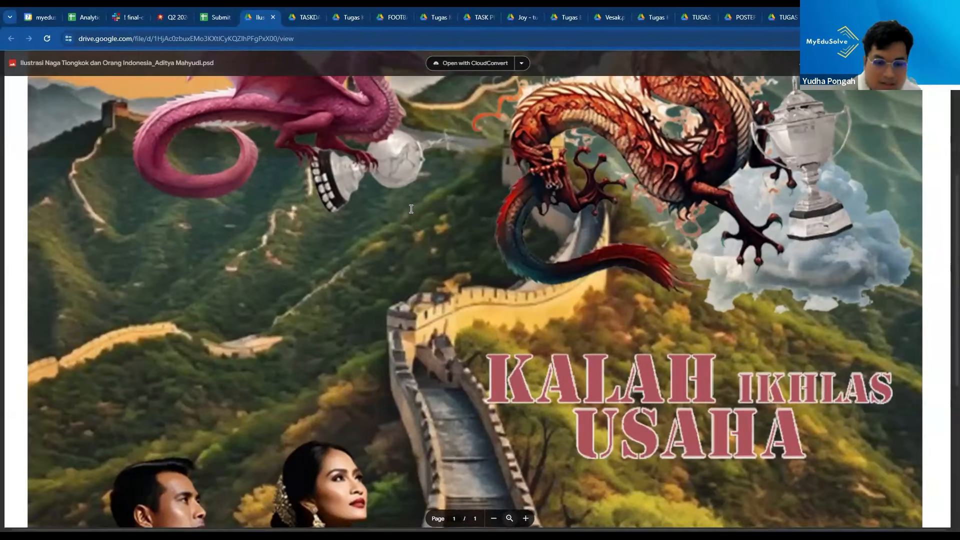
scroll(501, 480, "down", 3)
scroll(944, 263, "up", 3)
scroll(945, 243, "up", 4)
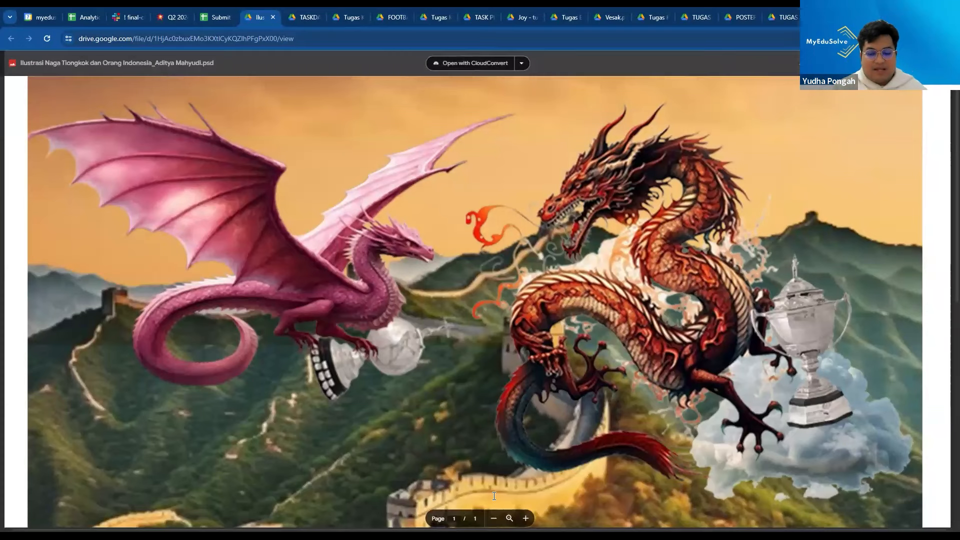
left_click(494, 519)
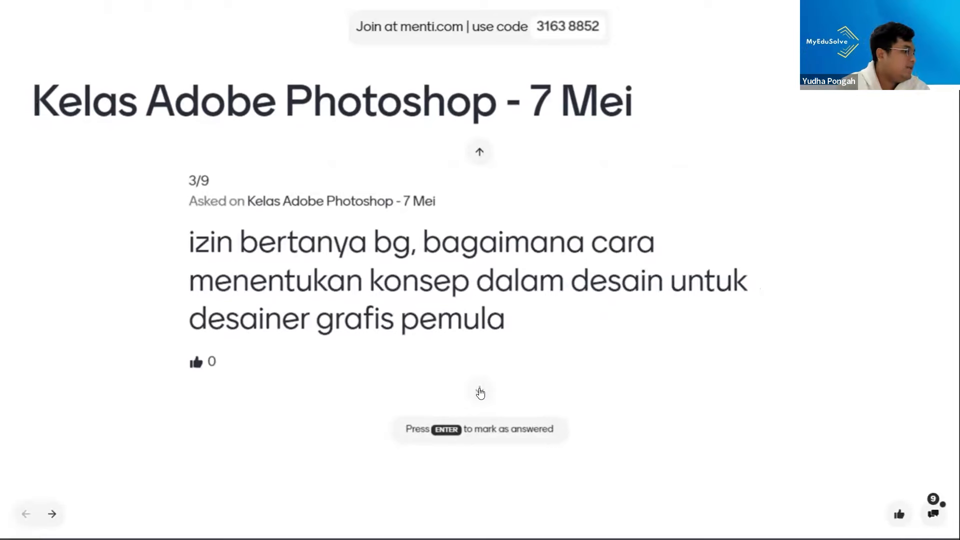